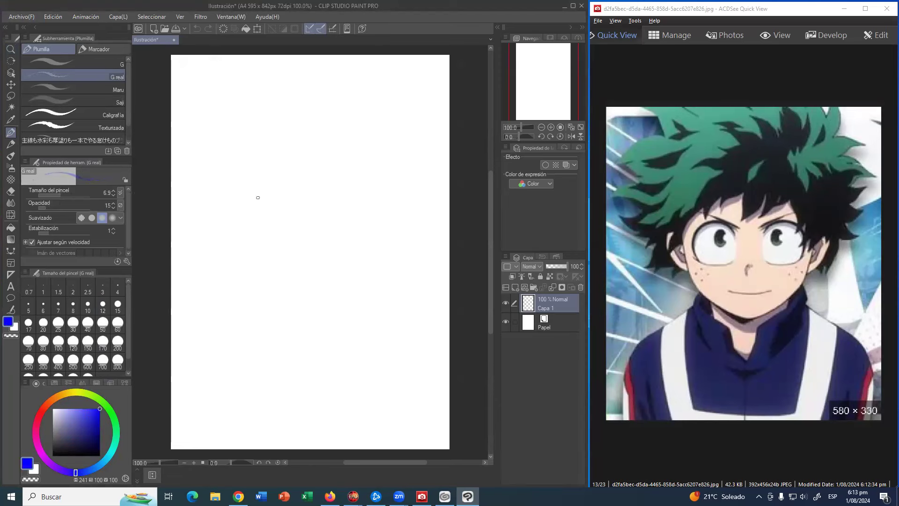
Sketch a large rough circle for the head in blue on the upper half of the page with the G real pen
left_click(251, 177)
left_click_drag(249, 196, 245, 217)
mouse_move(256, 178)
left_mouse_down()
mouse_move(245, 224)
mouse_move(281, 261)
left_mouse_up()
mouse_move(248, 229)
left_mouse_down()
mouse_move(301, 266)
mouse_move(270, 258)
mouse_move(351, 241)
left_mouse_up()
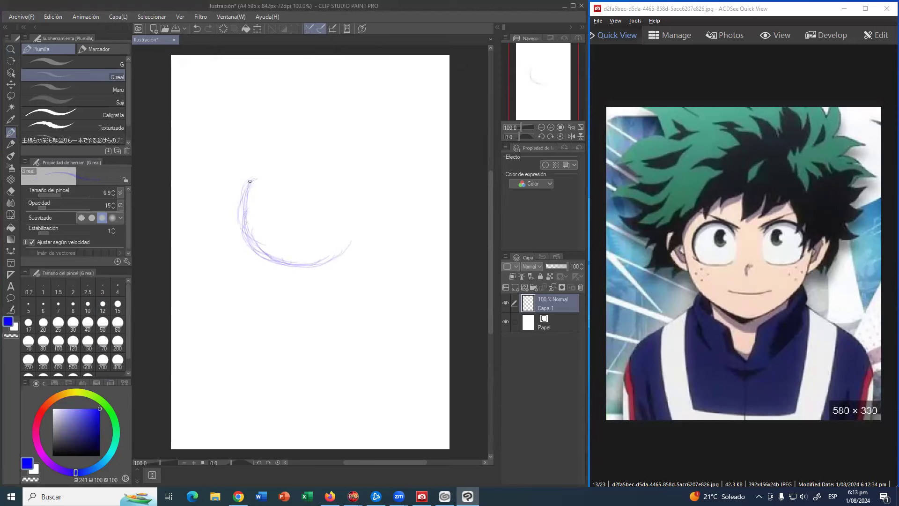
mouse_move(247, 206)
left_mouse_down()
mouse_move(252, 177)
mouse_move(313, 153)
mouse_move(354, 179)
mouse_move(359, 209)
mouse_move(347, 239)
left_mouse_up()
mouse_move(257, 251)
left_mouse_down()
mouse_move(301, 265)
mouse_move(345, 253)
left_mouse_up()
left_click_drag(271, 260, 342, 258)
left_click_drag(300, 270, 354, 241)
left_click_drag(356, 196, 350, 251)
left_click_drag(336, 263, 358, 238)
left_click_drag(257, 245, 243, 192)
mouse_move(252, 225)
left_mouse_down()
mouse_move(261, 170)
mouse_move(245, 210)
mouse_move(274, 164)
mouse_move(295, 153)
mouse_move(255, 191)
mouse_move(314, 156)
mouse_move(265, 162)
mouse_move(286, 160)
mouse_move(350, 185)
mouse_move(310, 154)
mouse_move(344, 211)
mouse_move(360, 196)
left_mouse_up()
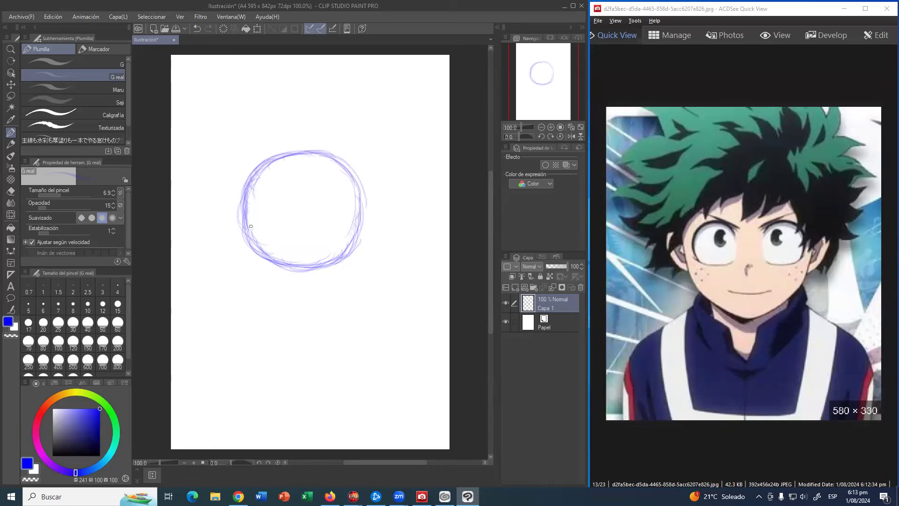
Reinforce the head circle's outline with further loose strokes along its lower, left and upper edges
left_click_drag(259, 236, 309, 273)
left_click_drag(258, 255, 342, 251)
mouse_move(239, 219)
left_mouse_down()
mouse_move(247, 240)
mouse_move(247, 200)
mouse_move(263, 250)
mouse_move(255, 248)
mouse_move(281, 262)
left_mouse_up()
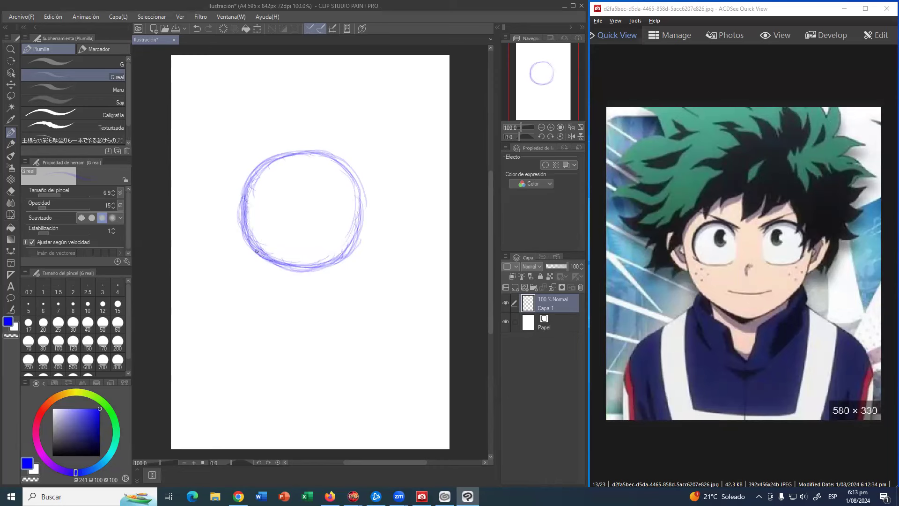
mouse_move(241, 193)
left_mouse_down()
mouse_move(239, 226)
mouse_move(270, 161)
mouse_move(323, 158)
left_mouse_up()
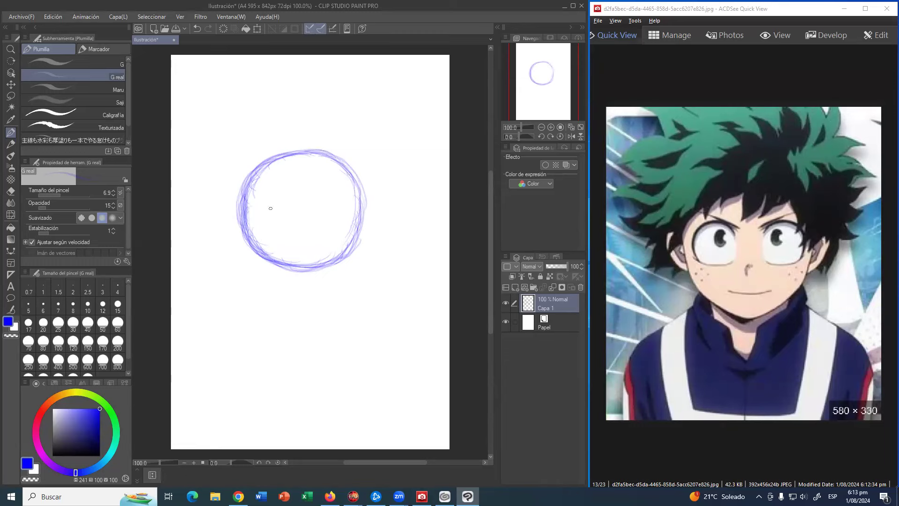
mouse_move(246, 223)
left_mouse_down()
mouse_move(276, 249)
mouse_move(245, 225)
mouse_move(321, 270)
left_mouse_up()
Draw a vertical centre line and a horizontal eye line across the head circle, both extending past its edge
left_click_drag(302, 158, 307, 293)
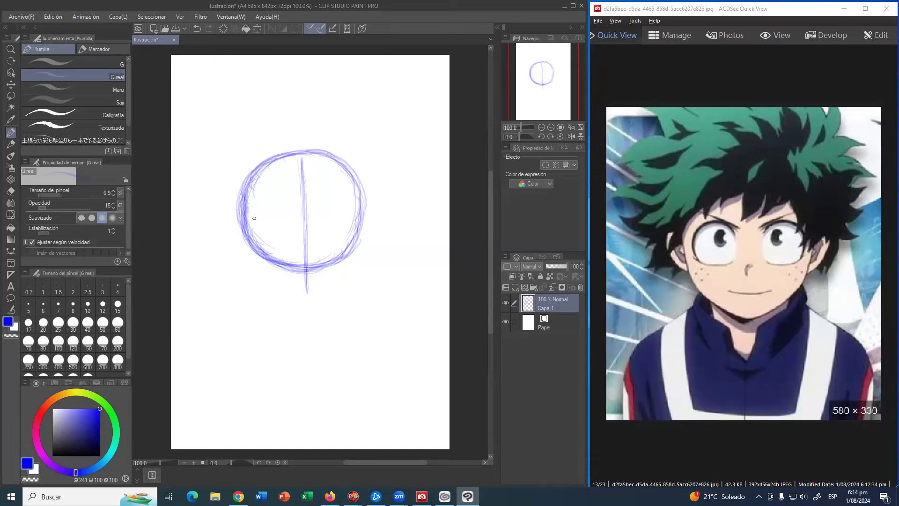
mouse_move(250, 217)
left_mouse_down()
mouse_move(320, 216)
mouse_move(250, 218)
mouse_move(333, 218)
mouse_move(252, 217)
mouse_move(330, 220)
mouse_move(311, 218)
left_mouse_up()
mouse_move(256, 216)
left_mouse_down()
mouse_move(288, 215)
mouse_move(221, 215)
mouse_move(386, 217)
left_mouse_up()
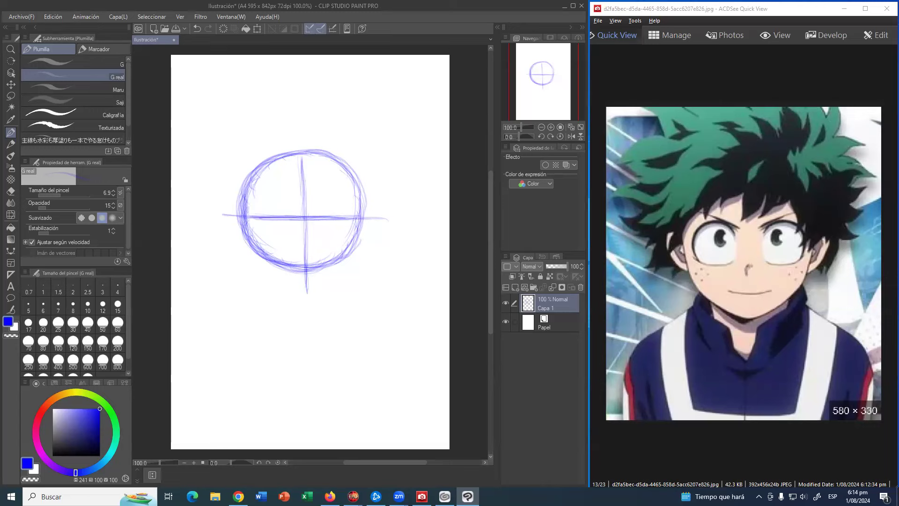
key("alt+Tab")
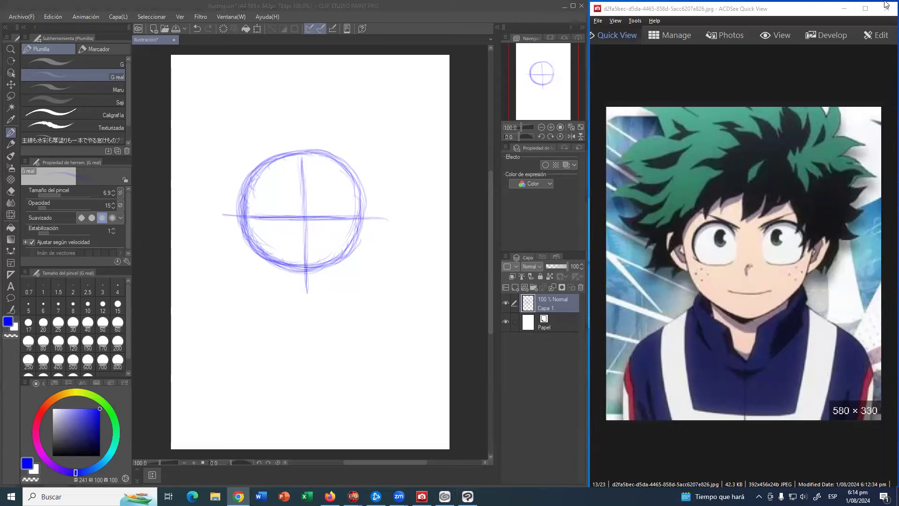
left_click(397, 27)
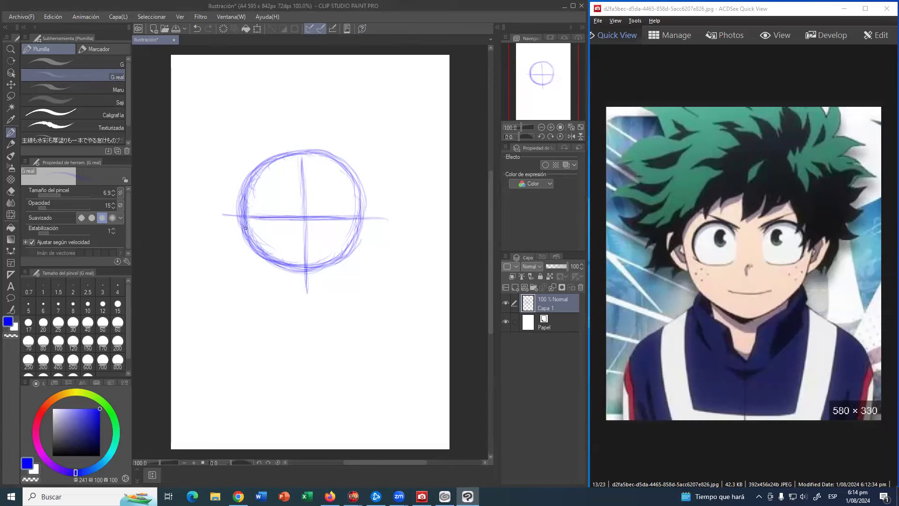
Draw both cheek lines down from the eye line and join them in a pointed jaw and chin below the circle
left_click_drag(244, 224, 252, 259)
left_click_drag(358, 227, 355, 262)
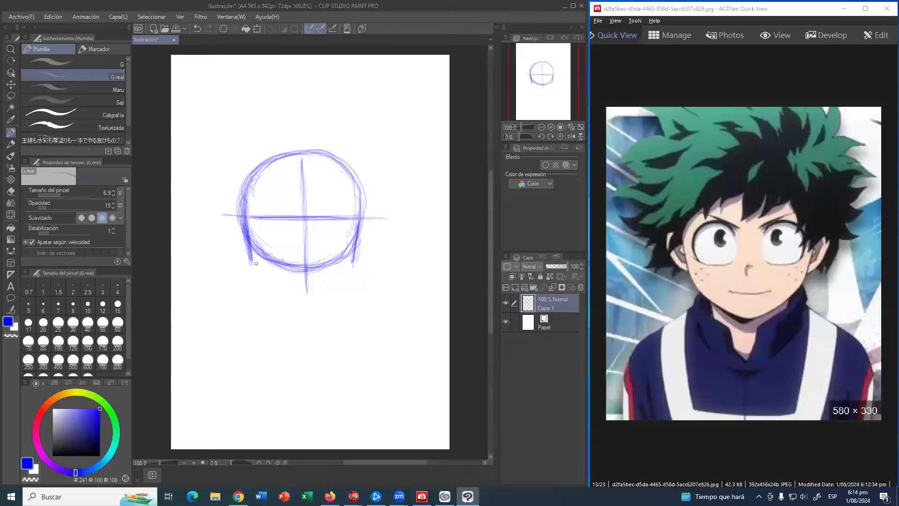
mouse_move(255, 265)
left_mouse_down()
mouse_move(271, 279)
mouse_move(256, 267)
mouse_move(278, 283)
mouse_move(250, 262)
mouse_move(313, 298)
mouse_move(299, 293)
mouse_move(320, 292)
mouse_move(312, 294)
mouse_move(343, 272)
mouse_move(321, 292)
mouse_move(351, 266)
left_mouse_up()
left_click_drag(320, 292, 351, 266)
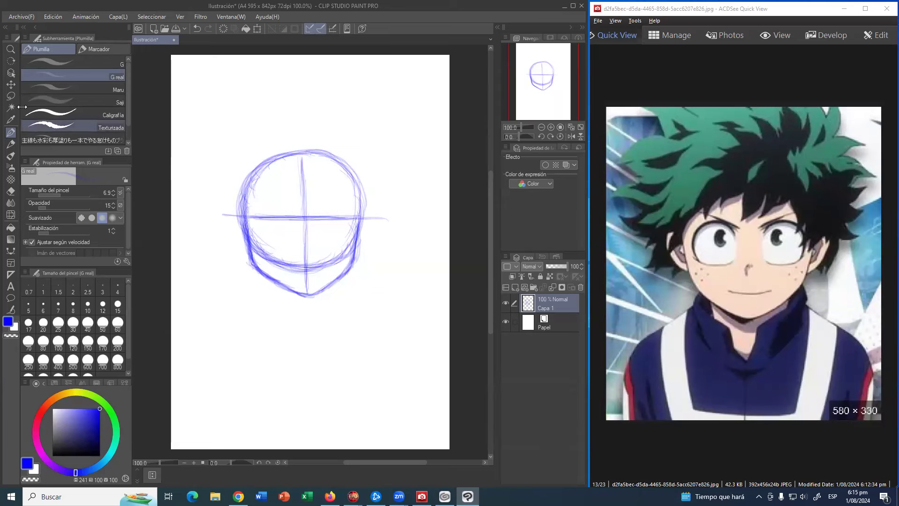
Darken the eye line's right end and add a second horizontal guideline across the lower part of the head circle
left_click(10, 48)
mouse_move(319, 191)
left_mouse_down()
mouse_move(331, 184)
mouse_move(363, 205)
mouse_move(361, 197)
left_mouse_up()
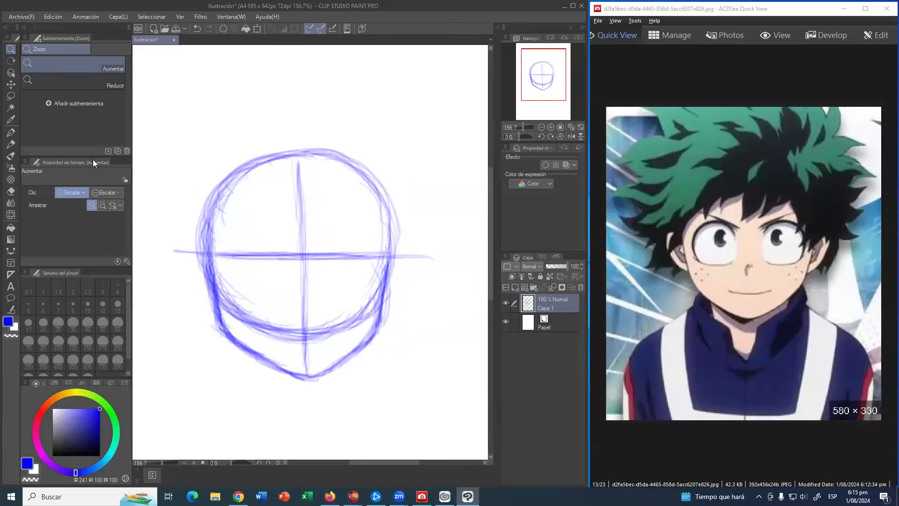
left_click(12, 133)
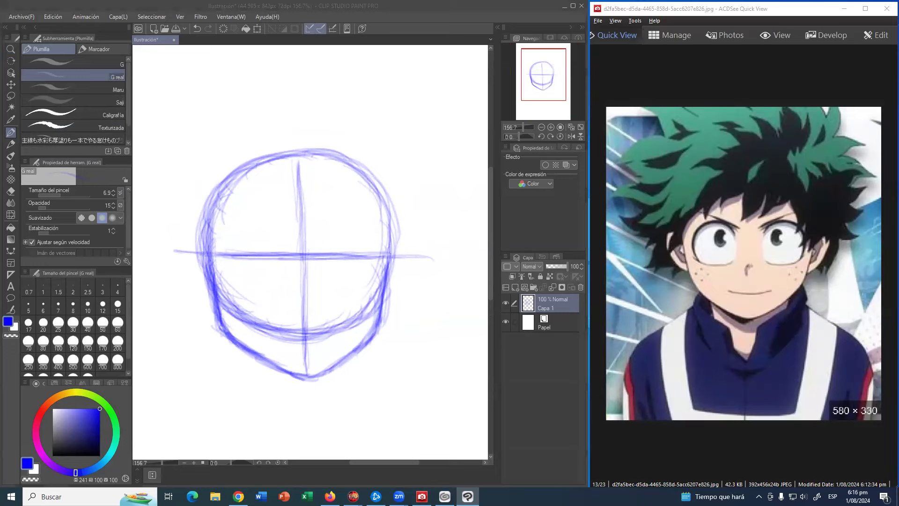
left_click(444, 12)
left_click(385, 20)
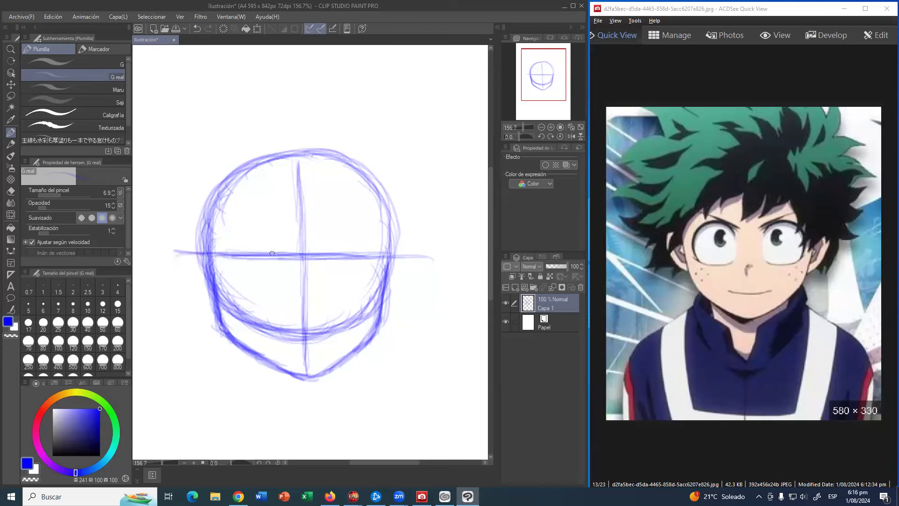
left_click_drag(385, 252, 434, 257)
mouse_move(197, 323)
left_mouse_down()
mouse_move(203, 315)
mouse_move(249, 315)
mouse_move(189, 313)
mouse_move(250, 317)
mouse_move(171, 313)
mouse_move(439, 319)
left_mouse_up()
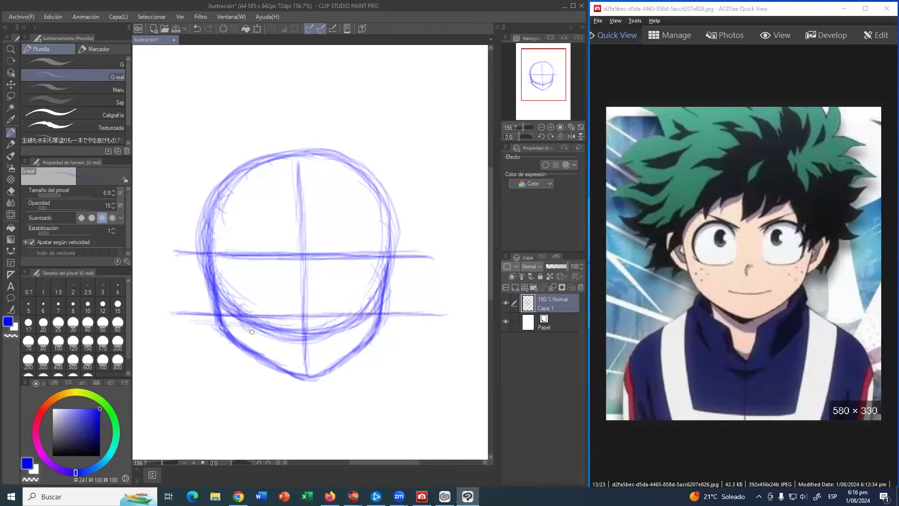
mouse_move(288, 340)
left_mouse_down()
mouse_move(298, 323)
mouse_move(311, 340)
mouse_move(325, 320)
mouse_move(342, 336)
mouse_move(350, 315)
mouse_move(368, 322)
mouse_move(368, 304)
left_mouse_up()
key("ctrl+z")
key("ctrl+z")
left_click_drag(172, 317, 441, 313)
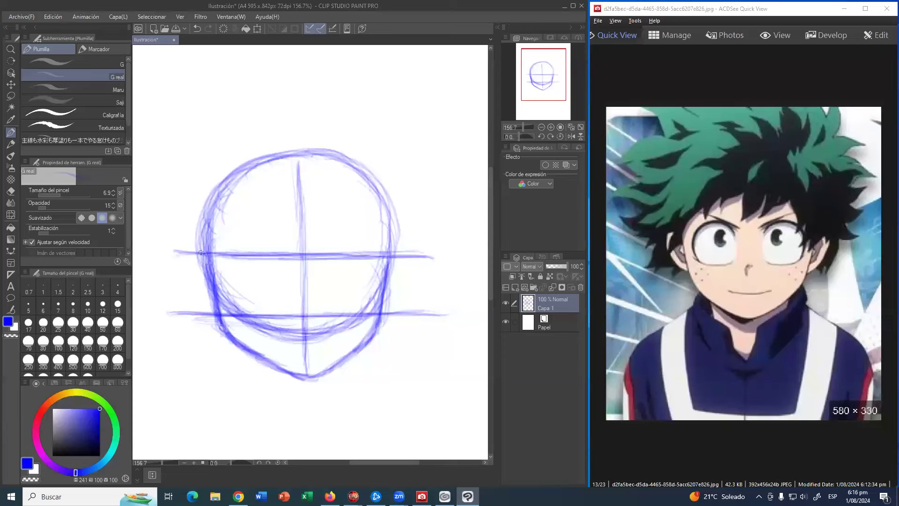
Sketch an ear on each side of the head between the two horizontal guidelines
mouse_move(197, 254)
left_mouse_down()
mouse_move(187, 276)
mouse_move(193, 255)
mouse_move(186, 286)
mouse_move(186, 278)
mouse_move(218, 313)
mouse_move(189, 298)
mouse_move(206, 308)
mouse_move(182, 275)
mouse_move(186, 288)
mouse_move(199, 254)
mouse_move(196, 297)
left_mouse_up()
left_click_drag(392, 265, 405, 257)
mouse_move(392, 265)
left_mouse_down()
mouse_move(398, 259)
mouse_move(414, 276)
mouse_move(407, 263)
mouse_move(415, 297)
mouse_move(385, 313)
mouse_move(407, 304)
mouse_move(415, 280)
mouse_move(419, 291)
left_mouse_up()
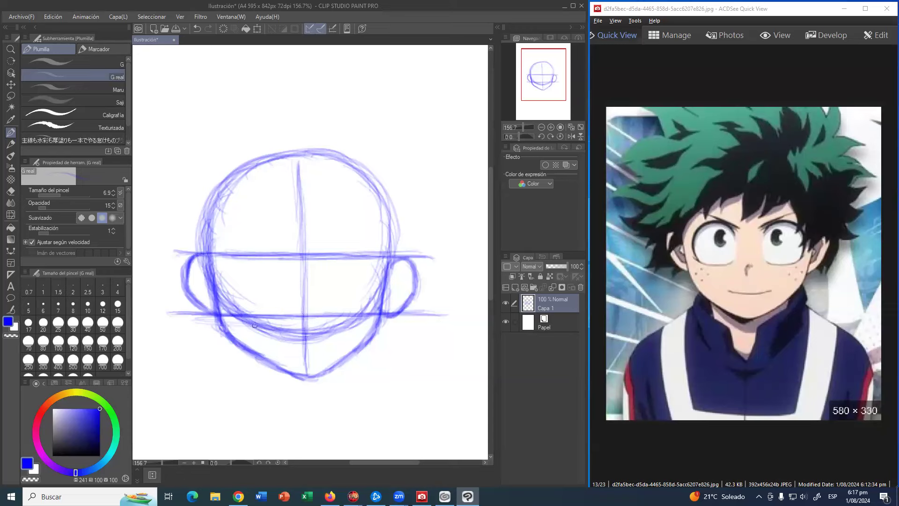
Reinforce the circle's lower arc and the lower guideline, and extend the eye line further left
mouse_move(254, 322)
left_mouse_down()
mouse_move(298, 333)
mouse_move(345, 328)
left_mouse_up()
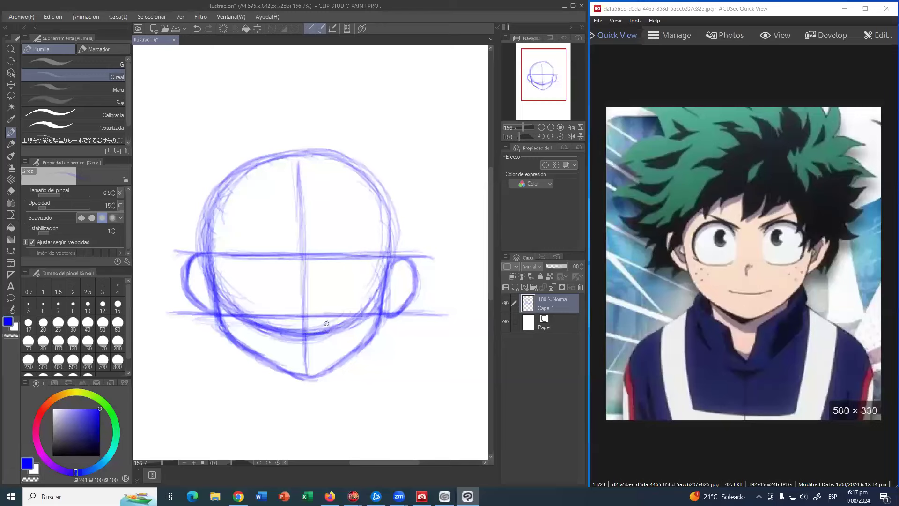
left_click_drag(174, 314, 449, 318)
left_click_drag(161, 255, 226, 255)
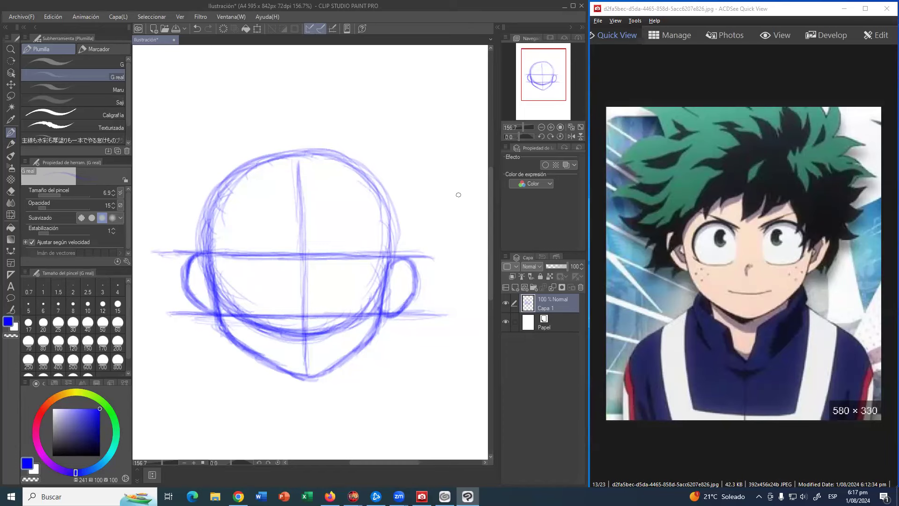
Erase the circle's lower arc, the centre line below the lower guideline and stray strokes in the cheeks with the Suave eraser
key("e")
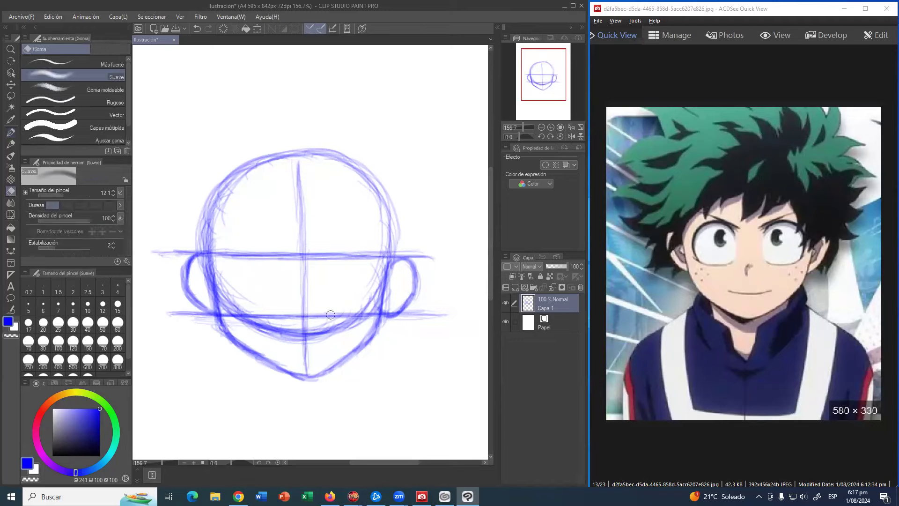
mouse_move(321, 333)
left_mouse_down()
mouse_move(237, 327)
mouse_move(343, 331)
mouse_move(287, 323)
mouse_move(361, 321)
mouse_move(316, 334)
mouse_move(304, 367)
left_mouse_up()
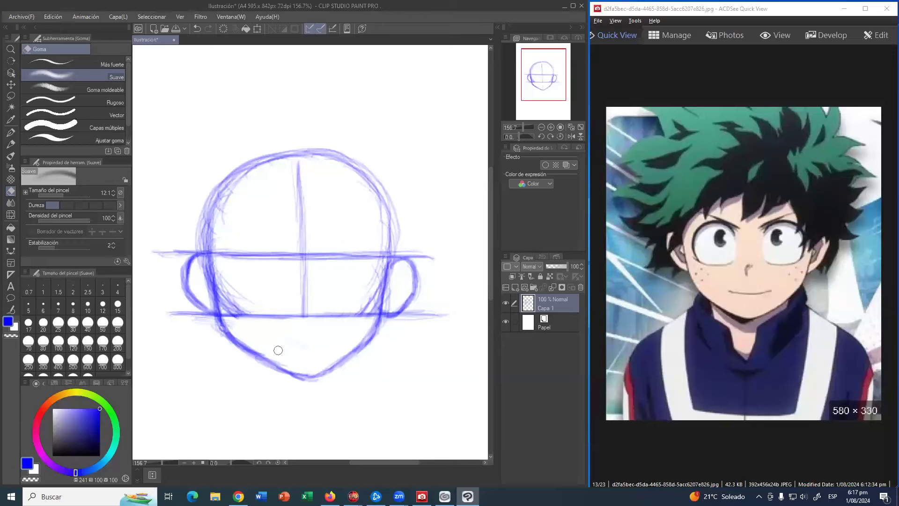
mouse_move(234, 306)
left_mouse_down()
mouse_move(242, 310)
mouse_move(219, 286)
mouse_move(247, 301)
mouse_move(225, 311)
mouse_move(364, 311)
mouse_move(377, 295)
mouse_move(379, 262)
mouse_move(361, 304)
left_mouse_up()
mouse_move(396, 281)
left_mouse_down()
mouse_move(390, 299)
mouse_move(388, 287)
left_mouse_up()
mouse_move(199, 272)
left_mouse_down()
mouse_move(201, 296)
mouse_move(195, 278)
left_mouse_up()
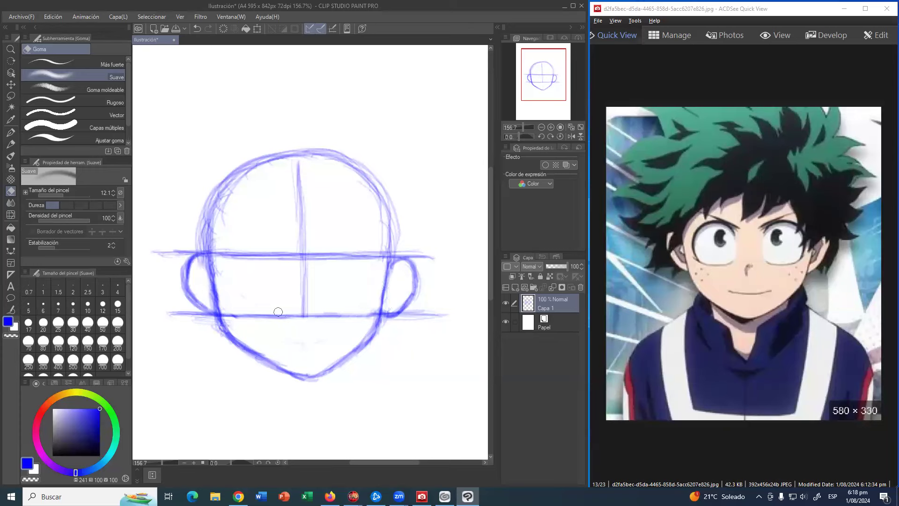
Try a curved guideline arching over the eye line from ear to ear and a line just above the lower guideline, using G real
left_click(10, 133)
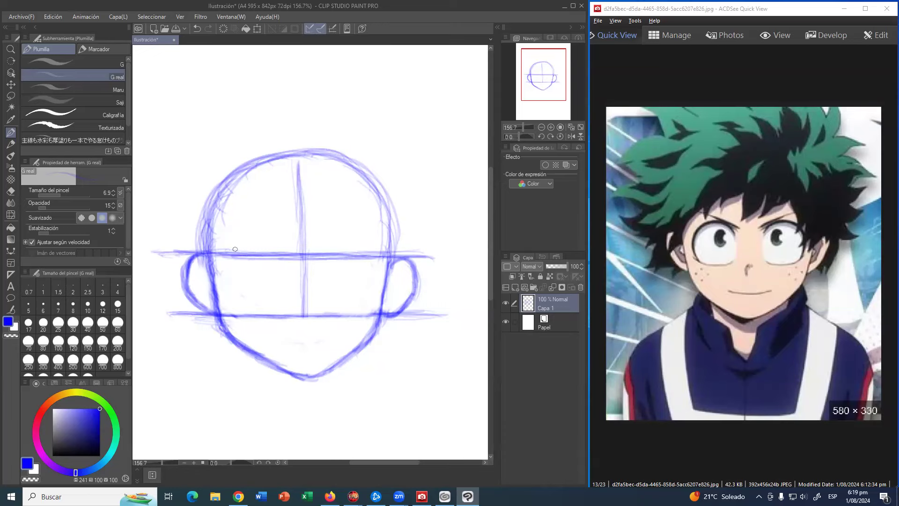
left_click_drag(181, 264, 214, 243)
left_click_drag(174, 268, 215, 241)
mouse_move(177, 264)
left_mouse_down()
mouse_move(217, 243)
mouse_move(198, 250)
mouse_move(287, 229)
mouse_move(238, 235)
mouse_move(280, 227)
mouse_move(378, 240)
mouse_move(326, 226)
mouse_move(382, 244)
mouse_move(425, 276)
left_mouse_up()
left_click_drag(393, 249, 437, 286)
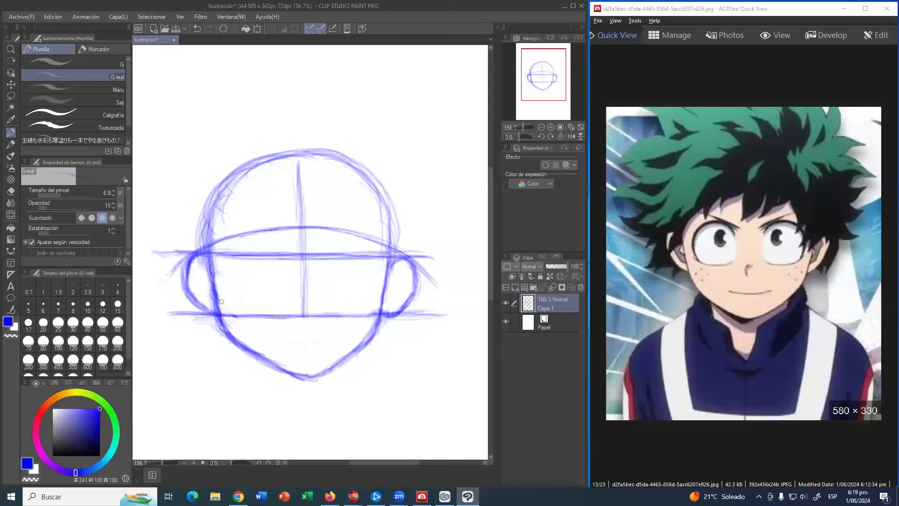
mouse_move(219, 301)
left_mouse_down()
mouse_move(203, 300)
mouse_move(398, 303)
mouse_move(385, 309)
left_mouse_up()
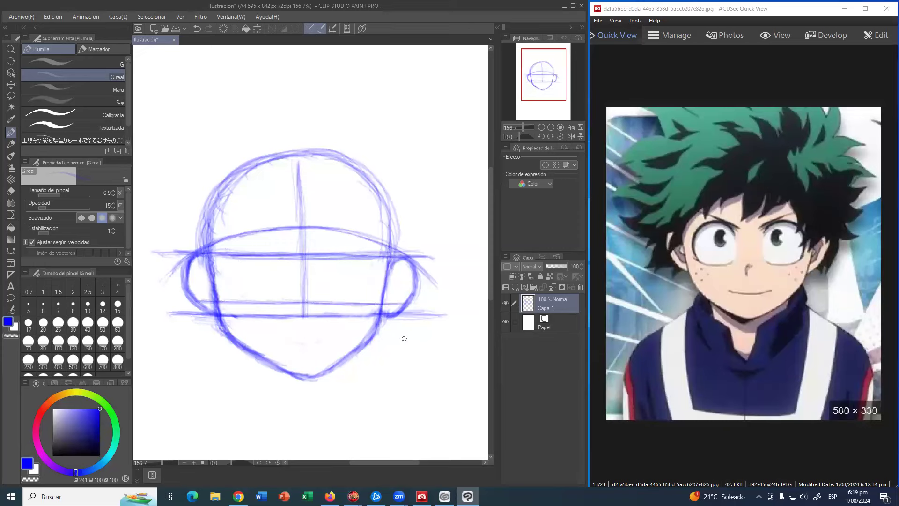
Undo the strokes of the curved guideline and the line above the lower guideline
key("ctrl+z")
key("ctrl+z")
key("ctrl+z")
key("ctrl+z")
key("ctrl+z")
key("ctrl+z")
key("ctrl+z")
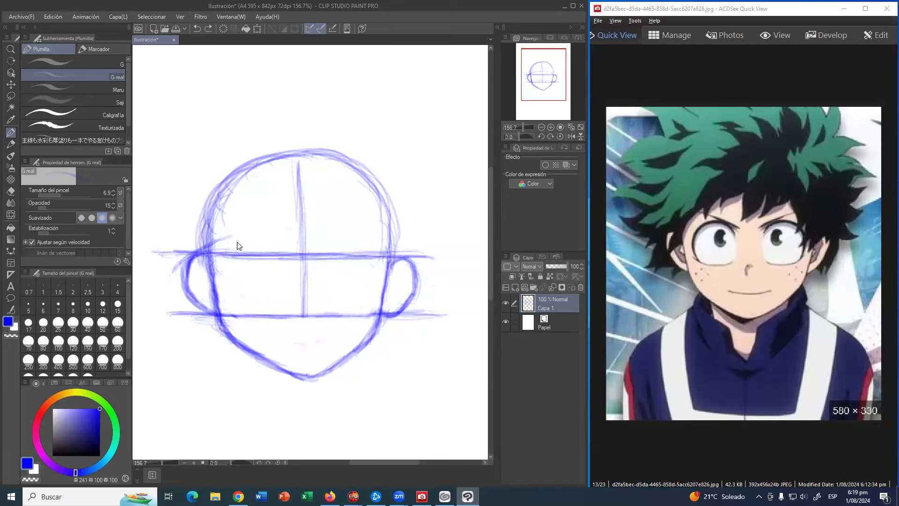
Draw an arched guideline above the eye line, running from the left ear over the face to beyond the right ear
left_click_drag(179, 266, 238, 235)
left_click_drag(196, 253, 291, 228)
mouse_move(232, 231)
left_mouse_down()
mouse_move(266, 224)
mouse_move(235, 239)
mouse_move(305, 228)
mouse_move(277, 234)
mouse_move(336, 231)
mouse_move(245, 232)
mouse_move(350, 231)
left_mouse_up()
left_click_drag(289, 229, 391, 247)
mouse_move(324, 228)
left_mouse_down()
mouse_move(406, 253)
mouse_move(448, 285)
left_mouse_up()
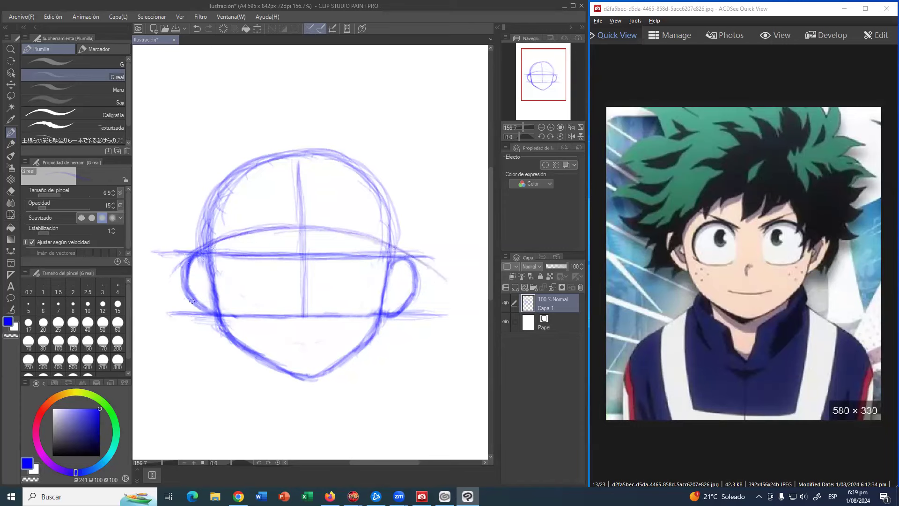
Draw a horizontal guideline just above the lower guideline, from the left ear to beyond the right ear
left_click_drag(192, 302, 291, 307)
left_click_drag(221, 306, 360, 307)
left_click_drag(290, 304, 468, 302)
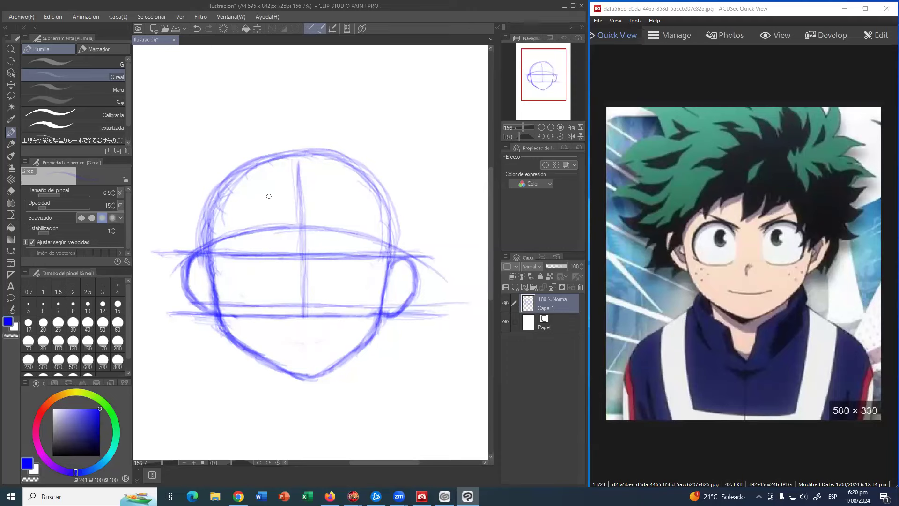
Try to sketch two vertical guidelines, one on each side of the centre line, from the crown to the lower guidelines
left_click_drag(278, 163, 282, 275)
left_click_drag(282, 221, 282, 298)
left_click_drag(280, 262, 281, 299)
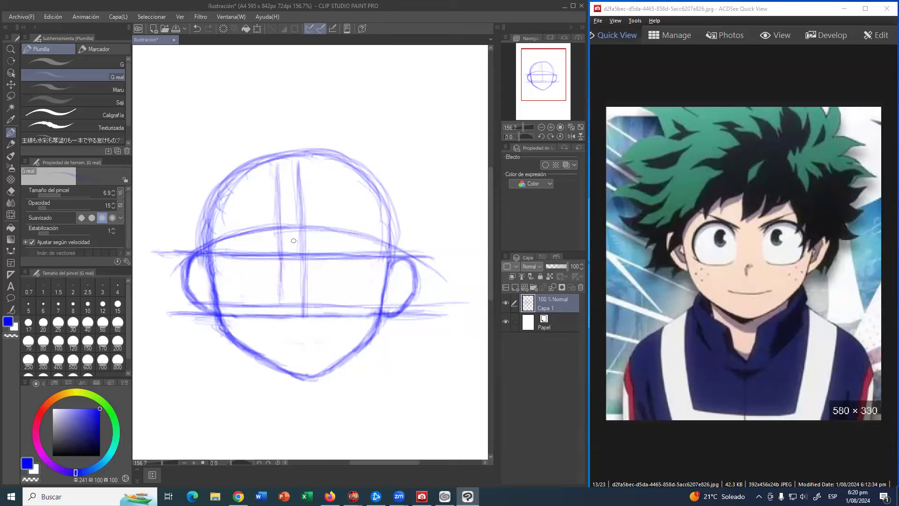
left_click_drag(320, 158, 326, 235)
left_click_drag(320, 163, 326, 247)
left_click_drag(322, 203, 326, 269)
left_click_drag(322, 227, 327, 300)
left_click_drag(322, 263, 327, 303)
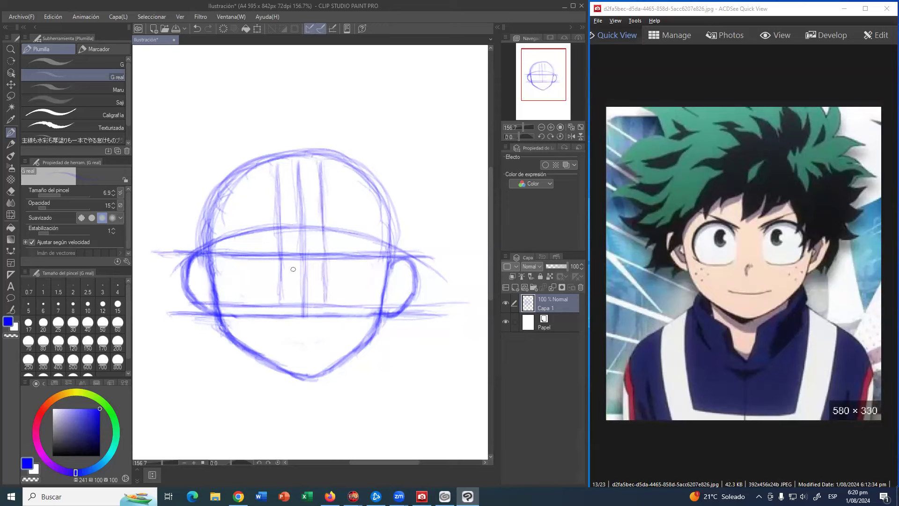
Try darkening the two vertical guidelines and scribbling in the gap between them
left_click_drag(281, 268, 284, 302)
left_click_drag(325, 269, 327, 304)
left_click_drag(275, 160, 283, 306)
left_click_drag(322, 170, 323, 309)
mouse_move(305, 214)
left_mouse_down()
mouse_move(291, 239)
mouse_move(321, 236)
mouse_move(310, 253)
mouse_move(312, 281)
mouse_move(290, 293)
mouse_move(320, 293)
mouse_move(281, 299)
left_mouse_up()
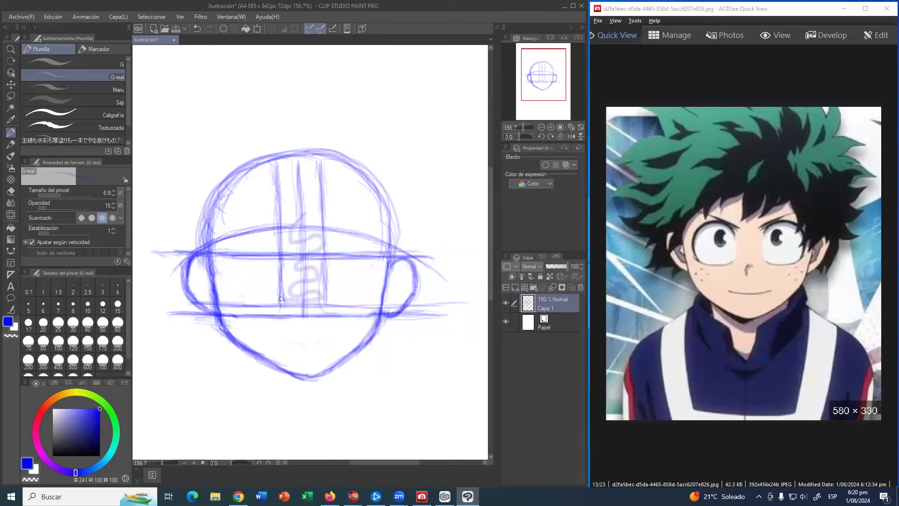
Undo the scribble and the strokes of the vertical guidelines on both sides of the centre line
key("ctrl+z")
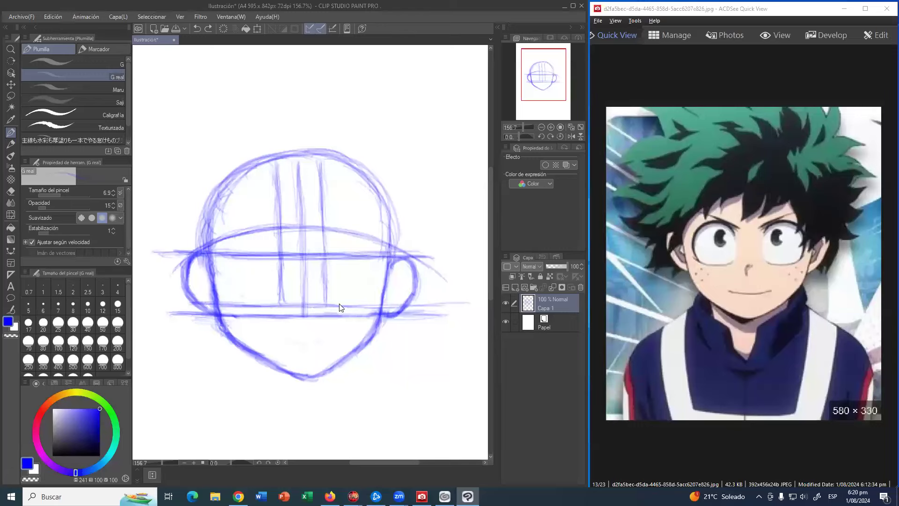
key("ctrl+z")
key("ctrl+z")
key("ctrl+z")
key("ctrl+z")
key("ctrl+z")
key("ctrl+z")
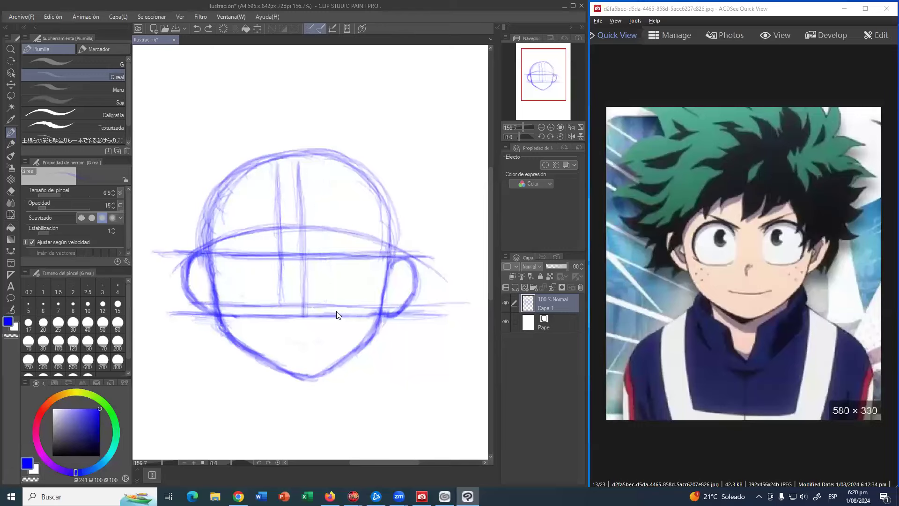
key("ctrl+z")
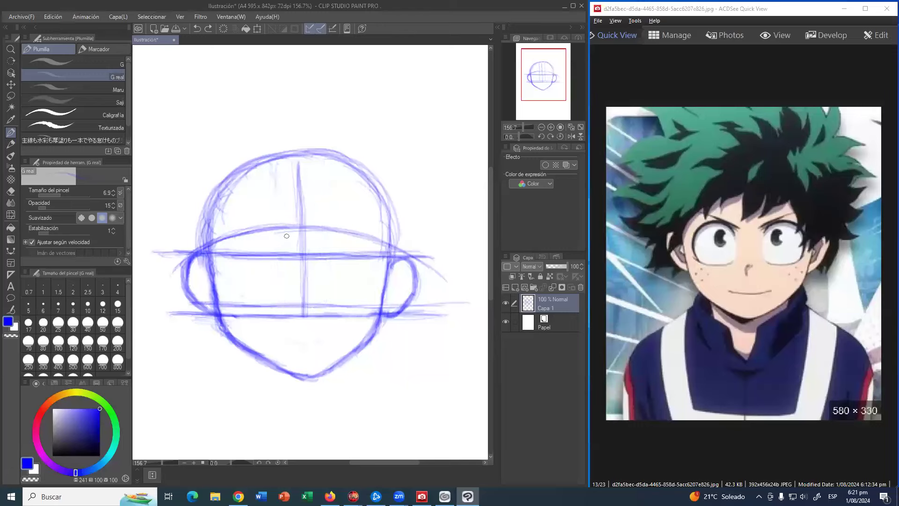
Redraw a vertical guideline on each side of the centre line, from the crown down to the lower guidelines
left_click_drag(282, 161, 276, 209)
left_click_drag(278, 175, 278, 237)
left_click_drag(279, 190, 278, 252)
mouse_move(278, 211)
left_mouse_down()
mouse_move(276, 290)
mouse_move(277, 260)
left_mouse_up()
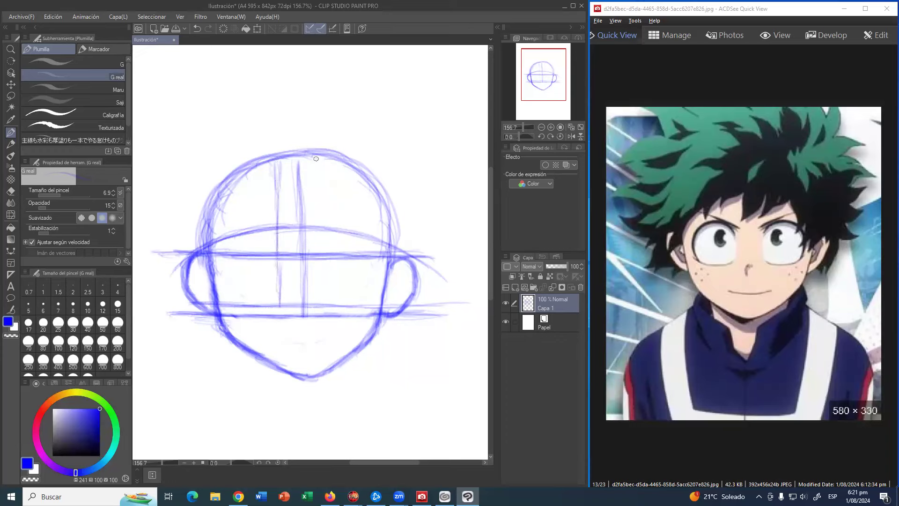
left_click_drag(320, 159, 325, 300)
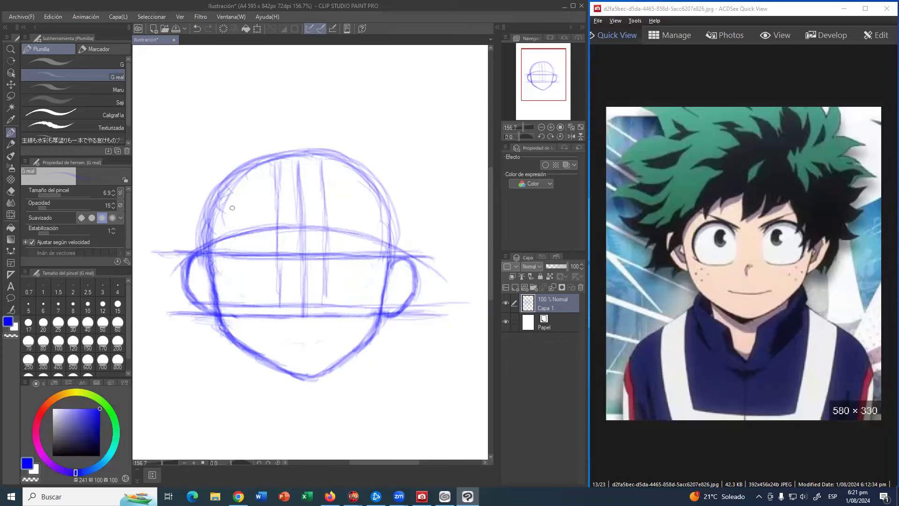
Sketch the rounded outlines of both eyes, fitted between the brow arc and the lower guidelines
left_click_drag(237, 236, 229, 253)
left_click_drag(238, 237, 228, 251)
left_click_drag(242, 234, 229, 252)
mouse_move(233, 243)
left_mouse_down()
mouse_move(262, 229)
mouse_move(280, 248)
mouse_move(227, 270)
left_mouse_up()
mouse_move(231, 240)
left_mouse_down()
mouse_move(229, 288)
mouse_move(229, 267)
mouse_move(240, 300)
mouse_move(231, 290)
mouse_move(230, 281)
mouse_move(247, 302)
mouse_move(223, 282)
mouse_move(242, 299)
mouse_move(230, 262)
left_mouse_up()
mouse_move(332, 241)
left_mouse_down()
mouse_move(350, 235)
mouse_move(328, 242)
mouse_move(352, 236)
mouse_move(372, 247)
mouse_move(365, 265)
mouse_move(374, 253)
mouse_move(376, 272)
mouse_move(360, 302)
mouse_move(372, 276)
mouse_move(363, 300)
mouse_move(378, 282)
mouse_move(358, 302)
left_mouse_up()
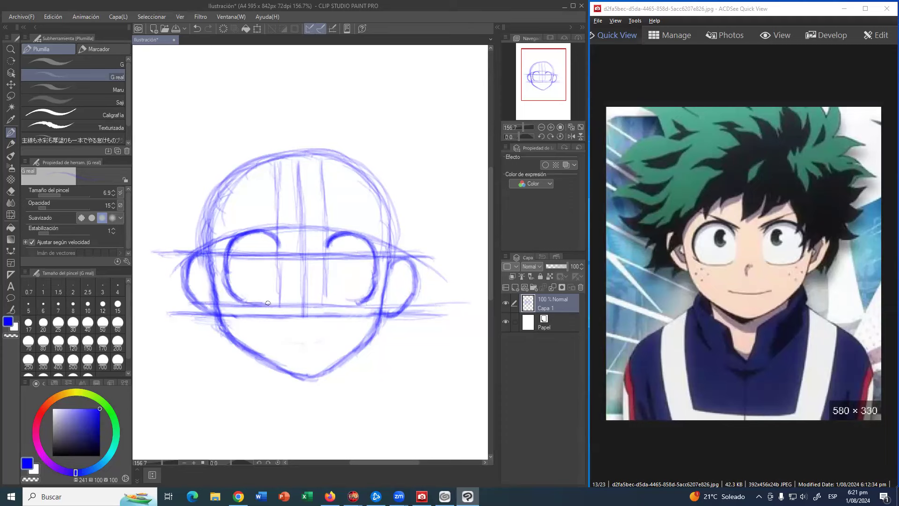
left_click_drag(257, 303, 276, 301)
left_click_drag(331, 298, 375, 297)
left_click_drag(330, 238, 324, 246)
left_click_drag(272, 237, 279, 253)
Sketch a small oval pupil in the upper inner part of each eye, with a horizontal guideline aligning them
mouse_move(254, 252)
left_mouse_down()
mouse_move(264, 240)
mouse_move(273, 250)
mouse_move(261, 240)
mouse_move(274, 250)
left_mouse_up()
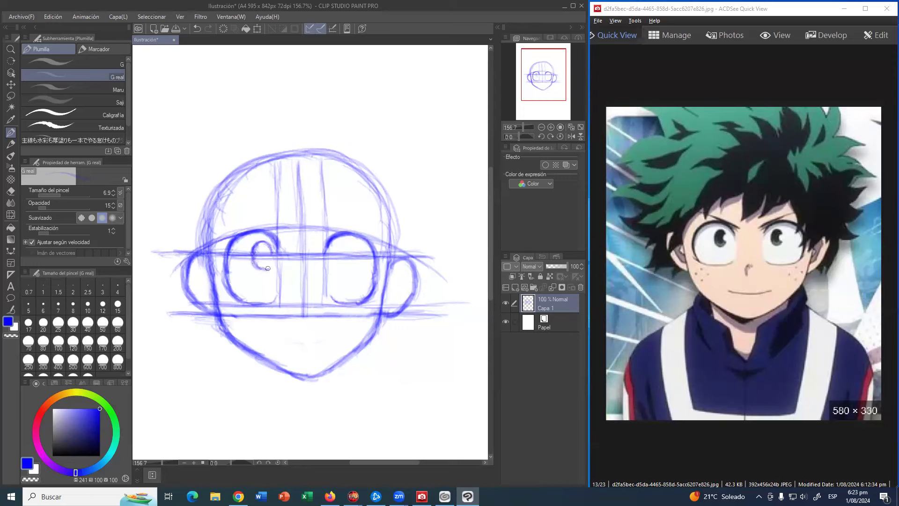
left_click_drag(267, 259, 263, 269)
mouse_move(240, 270)
left_mouse_down()
mouse_move(351, 271)
mouse_move(292, 272)
mouse_move(345, 271)
mouse_move(313, 272)
mouse_move(353, 272)
left_mouse_up()
left_click_drag(339, 244, 335, 253)
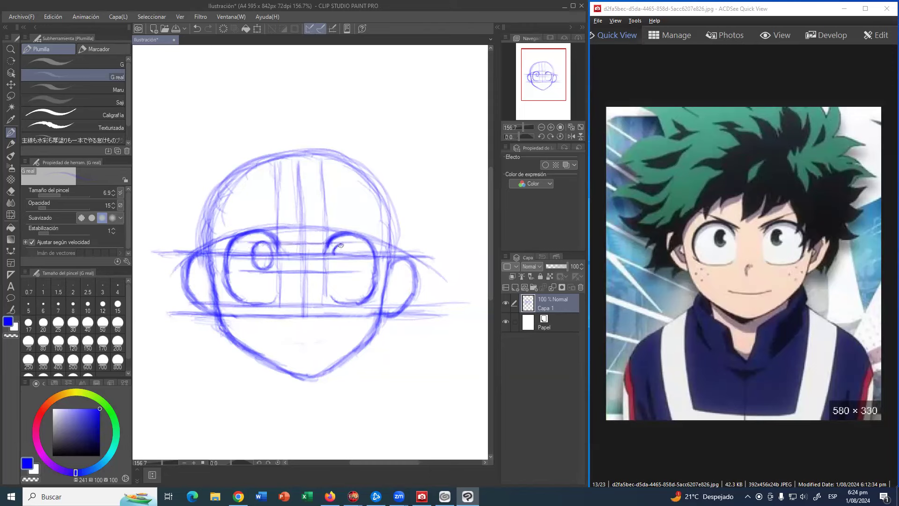
mouse_move(341, 245)
left_mouse_down()
mouse_move(354, 256)
mouse_move(333, 264)
mouse_move(349, 270)
mouse_move(352, 253)
mouse_move(350, 266)
left_mouse_up()
Sketch the small nose on the centre line and a curved smile beneath it
left_click_drag(300, 305, 297, 320)
mouse_move(273, 340)
left_mouse_down()
mouse_move(331, 341)
mouse_move(314, 346)
mouse_move(333, 341)
left_mouse_up()
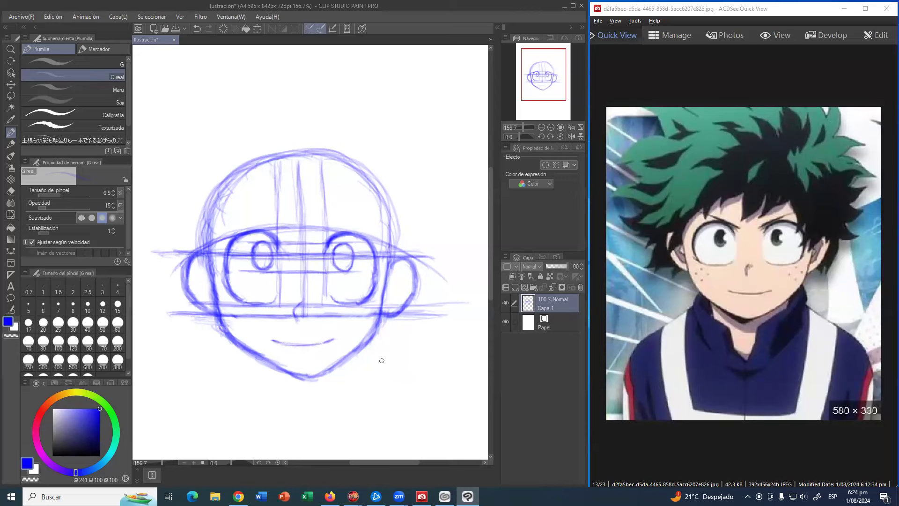
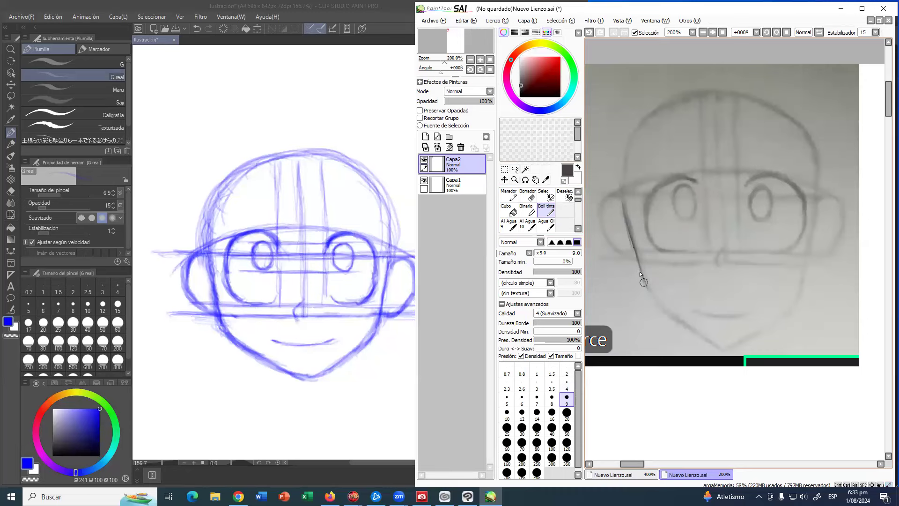
In PaintTool SAI, trace the cheeks and a rounder chin in dark grey over the photographed pencil sketch
mouse_move(649, 291)
left_mouse_down()
mouse_move(696, 322)
mouse_move(667, 311)
mouse_move(728, 333)
mouse_move(700, 322)
mouse_move(739, 330)
mouse_move(713, 327)
mouse_move(743, 327)
mouse_move(729, 331)
mouse_move(741, 320)
mouse_move(739, 329)
mouse_move(781, 298)
mouse_move(743, 328)
mouse_move(779, 294)
mouse_move(756, 315)
mouse_move(794, 292)
mouse_move(743, 331)
mouse_move(794, 281)
left_mouse_up()
mouse_move(768, 312)
left_mouse_down()
mouse_move(789, 294)
mouse_move(813, 192)
left_mouse_up()
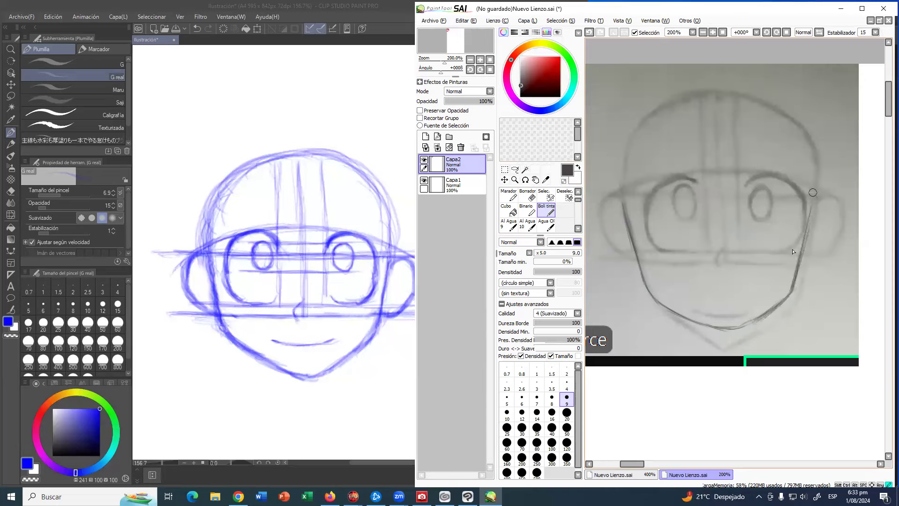
Paint over the pencil chin, the mouth and the newly traced chin line with grey sampled from the paper
left_click(674, 325, "alt")
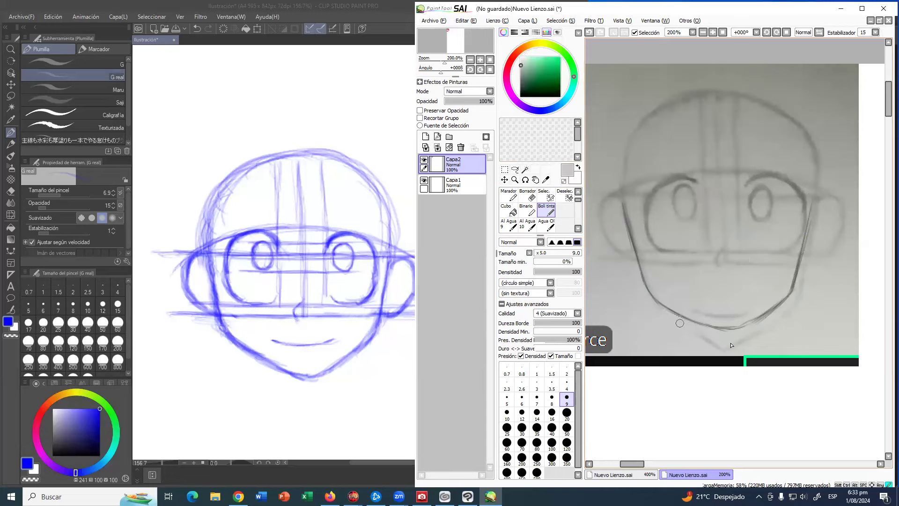
left_click_drag(778, 312, 783, 317)
left_click(731, 295, "alt")
left_click_drag(708, 309, 744, 312)
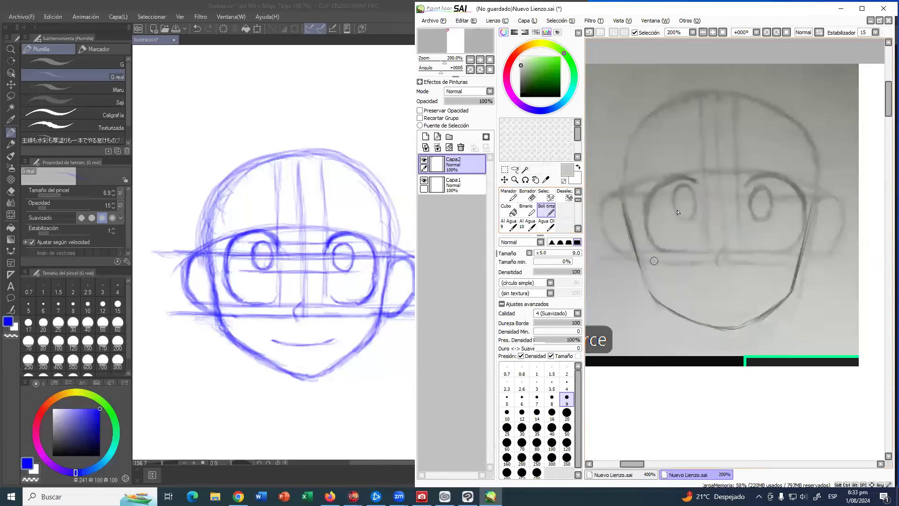
mouse_move(649, 286)
left_mouse_down()
mouse_move(682, 316)
mouse_move(749, 325)
left_mouse_up()
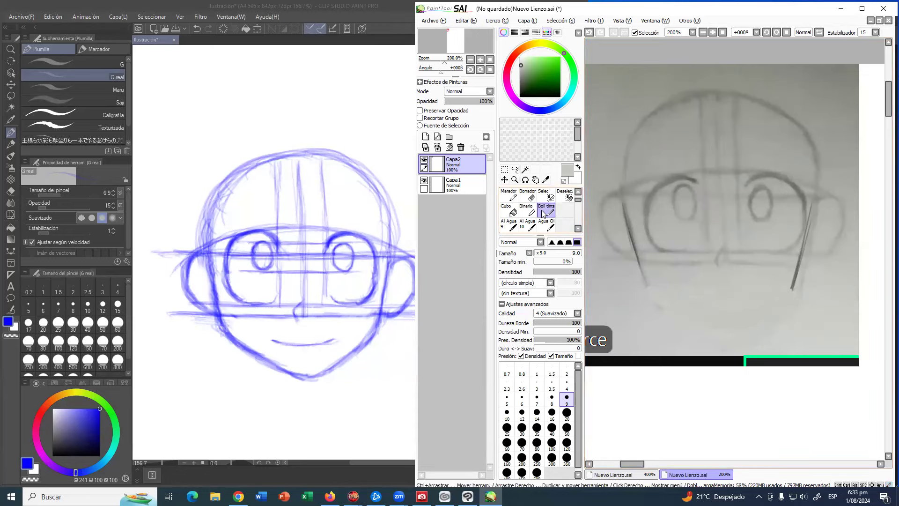
Set the brush colour to black and redraw the chin and lower jaw higher, joining both cheek lines
left_click_drag(521, 96, 510, 115)
mouse_move(639, 269)
left_mouse_down()
mouse_move(665, 300)
mouse_move(731, 324)
mouse_move(777, 291)
mouse_move(735, 320)
left_mouse_up()
key("ctrl+z")
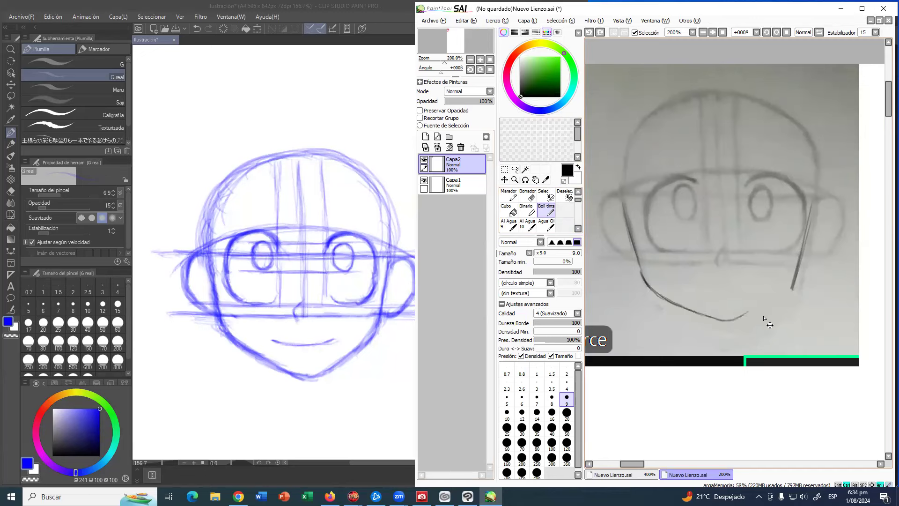
key("ctrl+z")
mouse_move(734, 321)
left_mouse_down()
mouse_move(790, 284)
mouse_move(762, 309)
mouse_move(792, 287)
left_mouse_up()
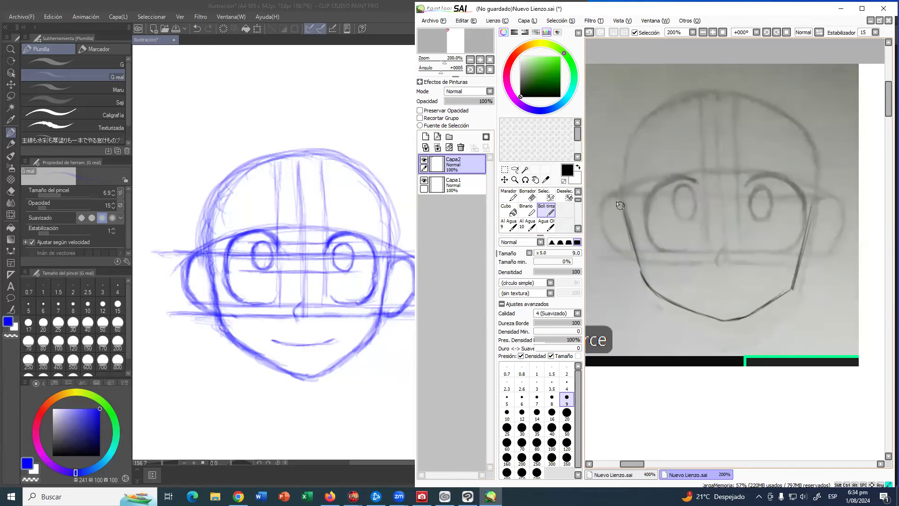
Trace both ears in black on the photographed sketch, undoing and redrawing strokes until the curves fit
mouse_move(613, 201)
left_mouse_down()
mouse_move(608, 236)
mouse_move(639, 263)
left_mouse_up()
key("ctrl+z")
mouse_move(618, 203)
left_mouse_down()
mouse_move(600, 217)
mouse_move(636, 260)
left_mouse_up()
mouse_move(810, 213)
left_mouse_down()
mouse_move(836, 216)
mouse_move(825, 254)
mouse_move(799, 270)
left_mouse_up()
key("ctrl+z")
mouse_move(807, 209)
left_mouse_down()
mouse_move(817, 202)
mouse_move(833, 211)
mouse_move(829, 241)
mouse_move(800, 261)
left_mouse_up()
key("ctrl+z")
mouse_move(812, 208)
left_mouse_down()
mouse_move(821, 200)
mouse_move(836, 208)
mouse_move(838, 236)
mouse_move(831, 253)
mouse_move(798, 264)
left_mouse_up()
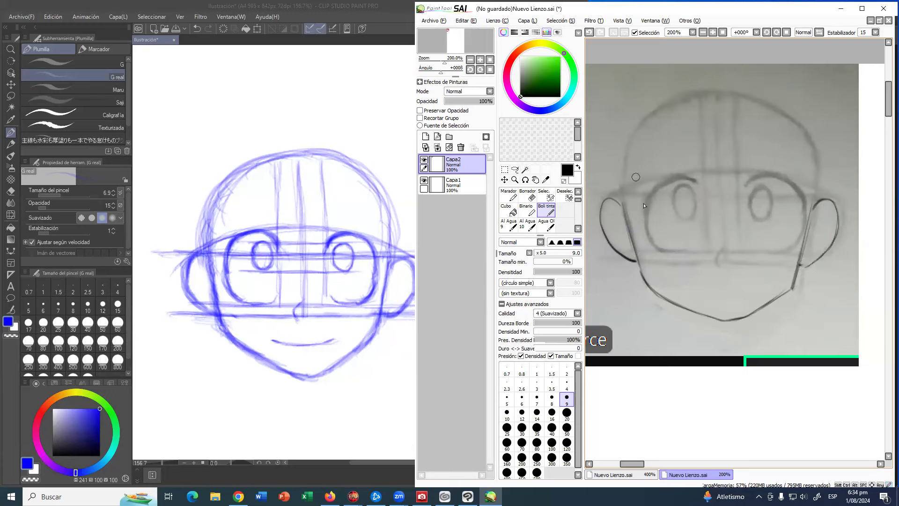
Trace the outlines of both eyes in black with thick upper lids, undoing and redoing misplaced strokes
mouse_move(688, 180)
left_mouse_down()
mouse_move(675, 173)
mouse_move(653, 195)
mouse_move(649, 217)
left_mouse_up()
key("ctrl+z")
mouse_move(687, 179)
left_mouse_down()
mouse_move(657, 184)
mouse_move(649, 199)
mouse_move(652, 234)
mouse_move(693, 249)
left_mouse_up()
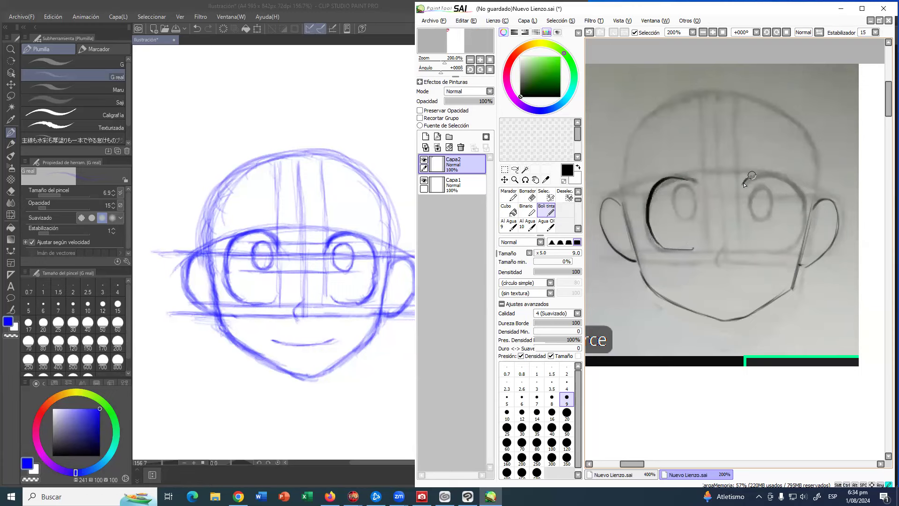
mouse_move(744, 182)
left_mouse_down()
mouse_move(769, 176)
mouse_move(786, 187)
mouse_move(791, 234)
mouse_move(792, 198)
mouse_move(795, 226)
mouse_move(790, 220)
mouse_move(782, 251)
mouse_move(794, 227)
mouse_move(767, 254)
mouse_move(746, 249)
mouse_move(791, 247)
left_mouse_up()
key("ctrl+z")
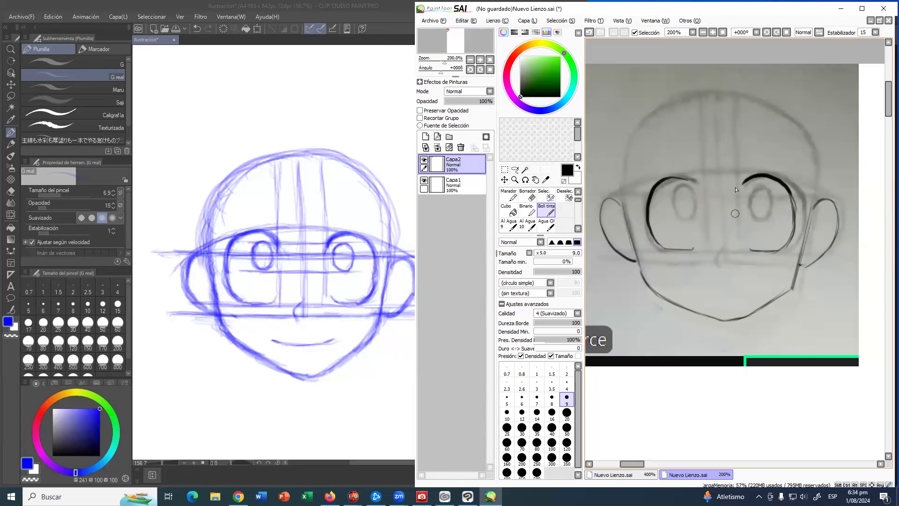
Cover the pencil line outside the right-hand eye with sampled grey and retrace the eye's outer edge in black
left_click(798, 170, "alt")
mouse_move(798, 183)
left_mouse_down()
mouse_move(783, 172)
mouse_move(799, 191)
left_mouse_up()
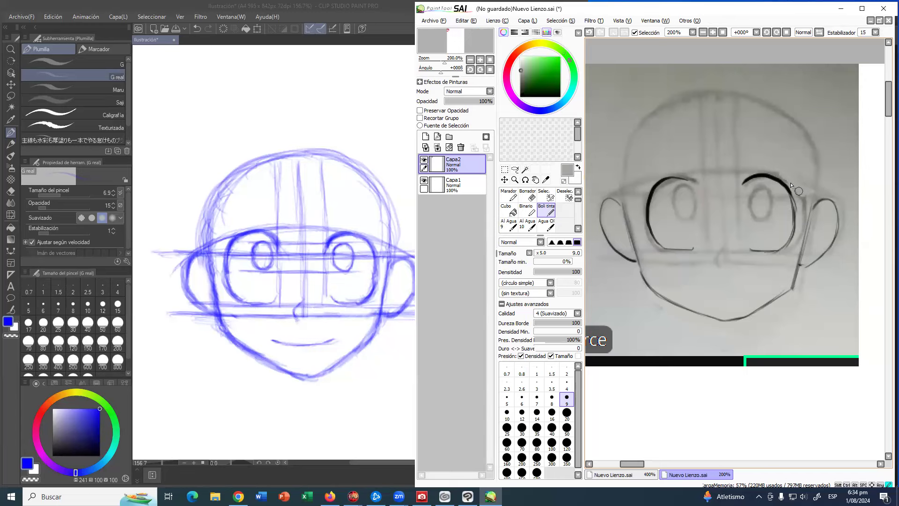
mouse_move(800, 227)
left_mouse_down()
mouse_move(793, 246)
mouse_move(802, 215)
mouse_move(796, 248)
mouse_move(778, 267)
mouse_move(803, 175)
mouse_move(796, 222)
left_mouse_up()
left_click(800, 228, "alt")
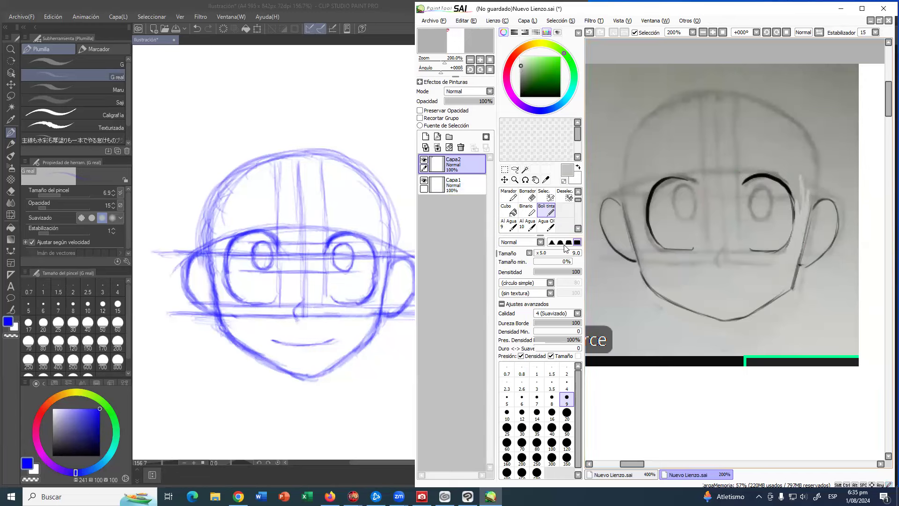
left_click_drag(528, 87, 506, 140)
mouse_move(780, 184)
left_mouse_down()
mouse_move(793, 210)
mouse_move(783, 186)
mouse_move(791, 210)
mouse_move(792, 197)
mouse_move(787, 242)
left_mouse_up()
Draw the small angled nose and a curved smile in black on the photographed sketch
mouse_move(710, 253)
left_mouse_down()
mouse_move(715, 265)
mouse_move(709, 254)
left_mouse_up()
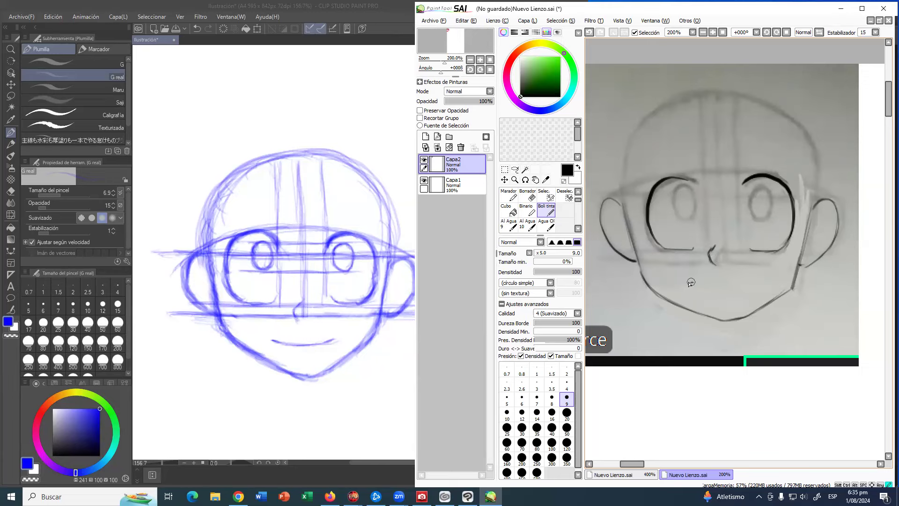
left_click_drag(692, 284, 746, 280)
Draw a narrow oval pupil in each eye of the photographed sketch in black
mouse_move(681, 191)
left_mouse_down()
mouse_move(678, 183)
mouse_move(683, 216)
mouse_move(678, 187)
mouse_move(694, 209)
mouse_move(679, 189)
mouse_move(675, 206)
mouse_move(685, 220)
mouse_move(680, 187)
mouse_move(691, 203)
mouse_move(682, 218)
left_mouse_up()
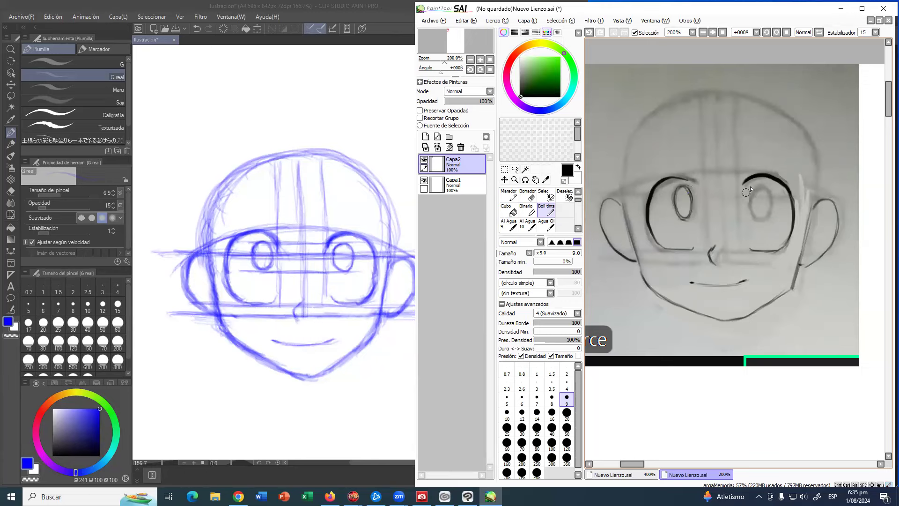
mouse_move(750, 187)
left_mouse_down()
mouse_move(749, 209)
mouse_move(750, 198)
mouse_move(756, 214)
mouse_move(752, 184)
mouse_move(749, 190)
mouse_move(762, 187)
mouse_move(765, 211)
mouse_move(765, 196)
mouse_move(750, 213)
mouse_move(751, 197)
mouse_move(747, 210)
mouse_move(749, 193)
mouse_move(762, 221)
left_mouse_up()
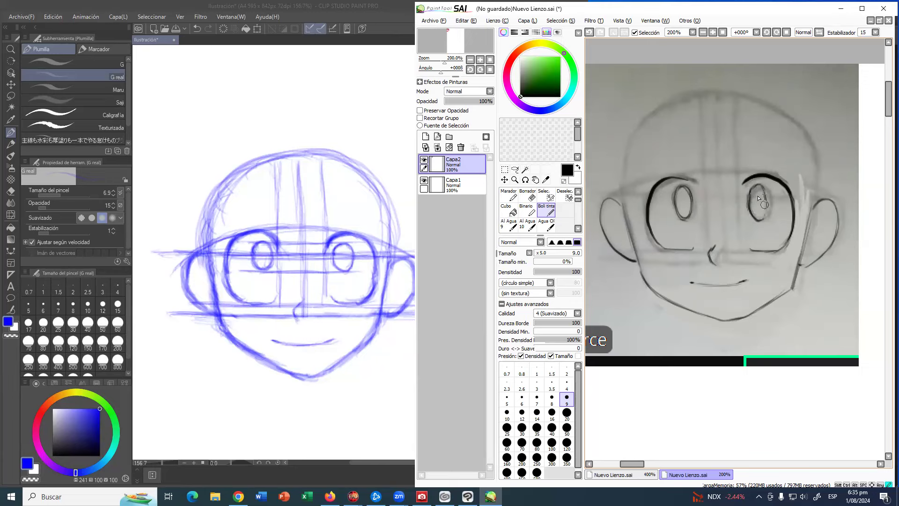
mouse_move(759, 188)
left_mouse_down()
mouse_move(764, 213)
mouse_move(777, 207)
mouse_move(769, 201)
mouse_move(770, 217)
mouse_move(768, 194)
mouse_move(768, 251)
mouse_move(800, 289)
mouse_move(767, 208)
left_mouse_up()
Cover the old pencil pupil in the right-hand eye with sampled grey and redraw the pupil's outer side with Boli tinta
right_click(778, 208)
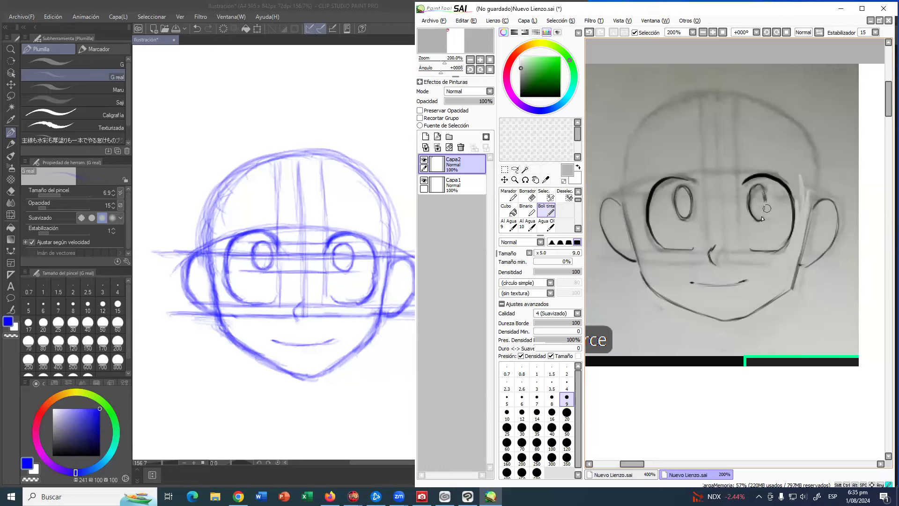
left_click(545, 224)
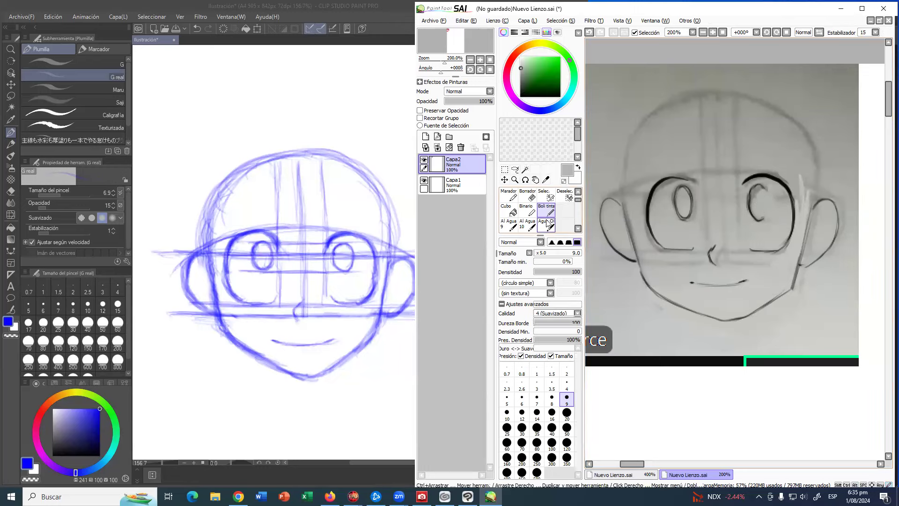
left_click(657, 187, "alt")
left_click_drag(751, 186, 764, 190)
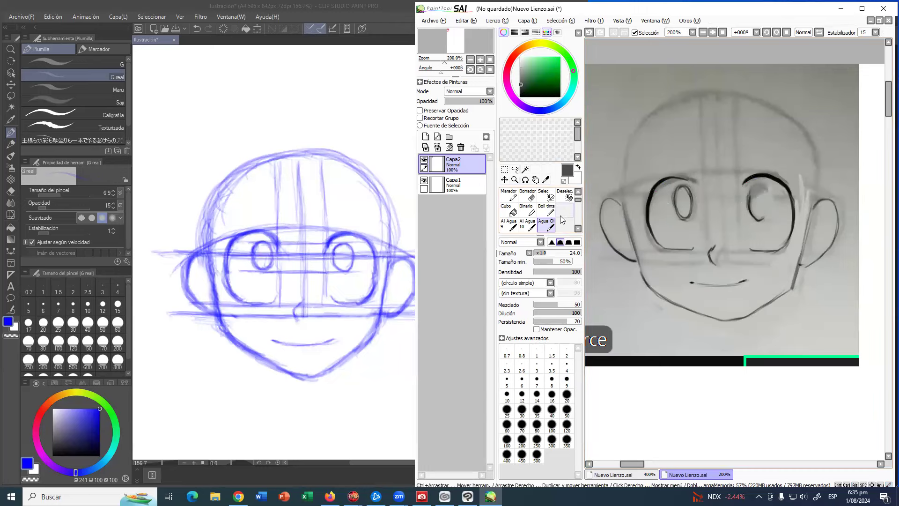
left_click(549, 212)
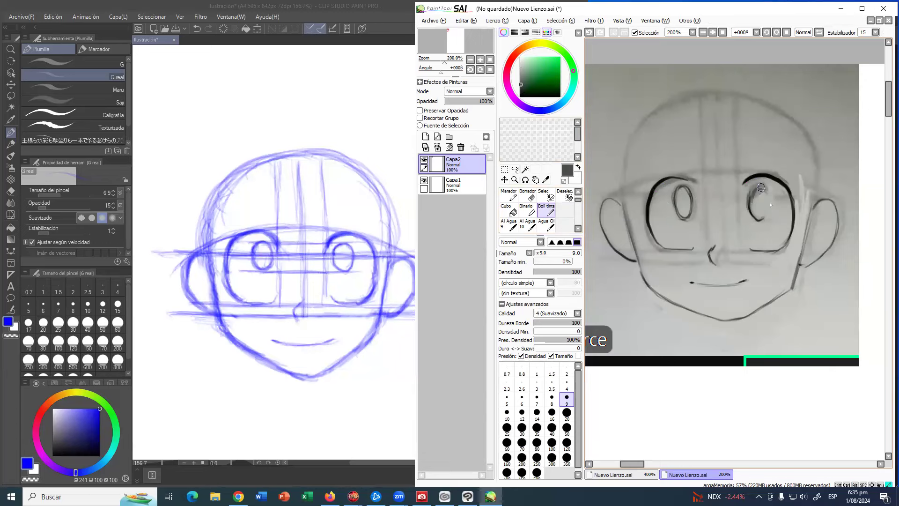
mouse_move(762, 188)
left_mouse_down()
mouse_move(769, 207)
mouse_move(760, 218)
left_mouse_up()
Paint over the remaining pencil lines below the eyes and around the nose with sampled paper grey
left_click(650, 237, "alt")
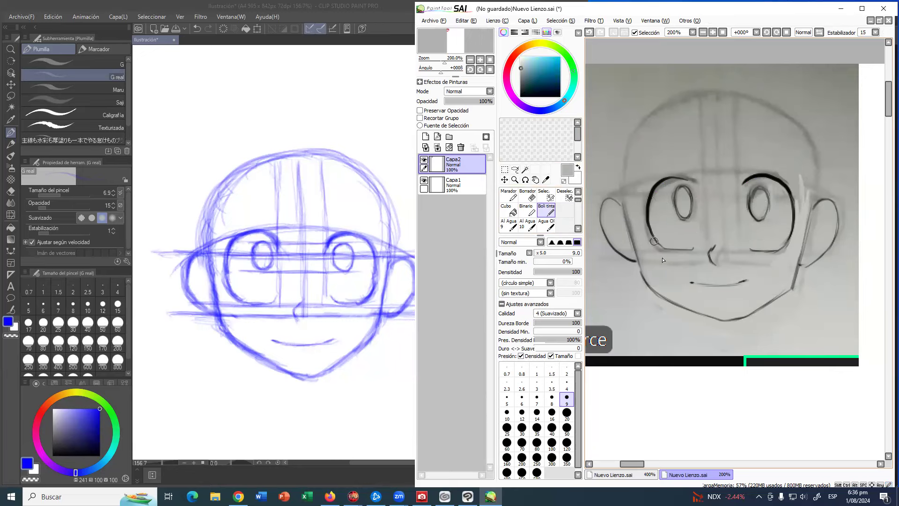
left_click(678, 264, "alt")
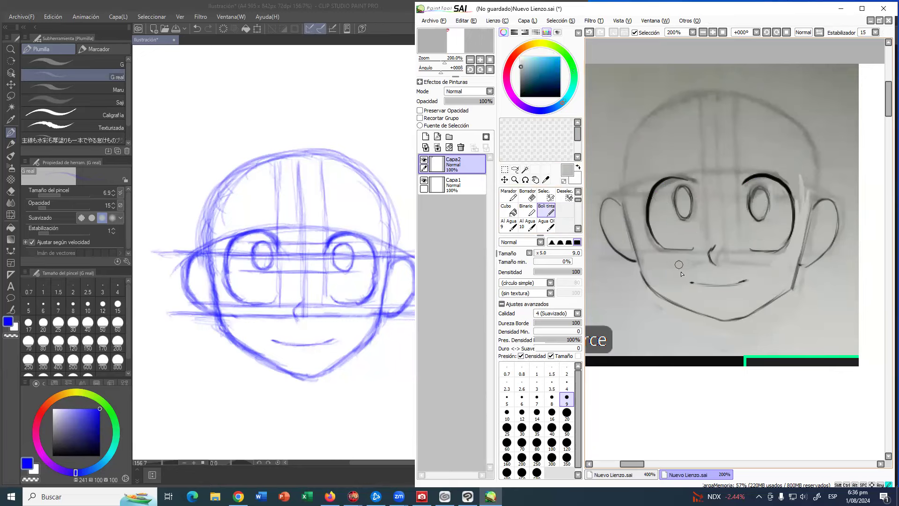
left_click(731, 261, "alt")
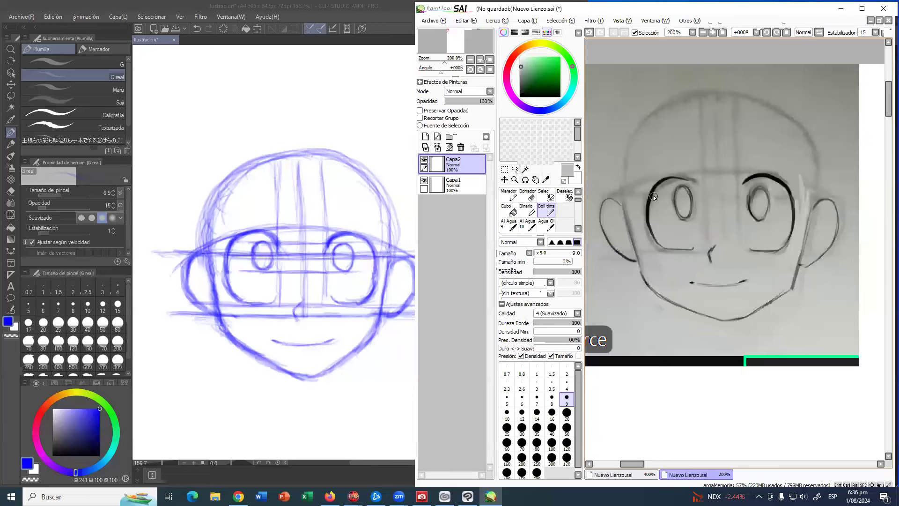
Capture a screen snip of both drawings side by side and return to the Clip Studio Paint canvas
key("super+shift+s")
left_click_drag(108, 16, 825, 407)
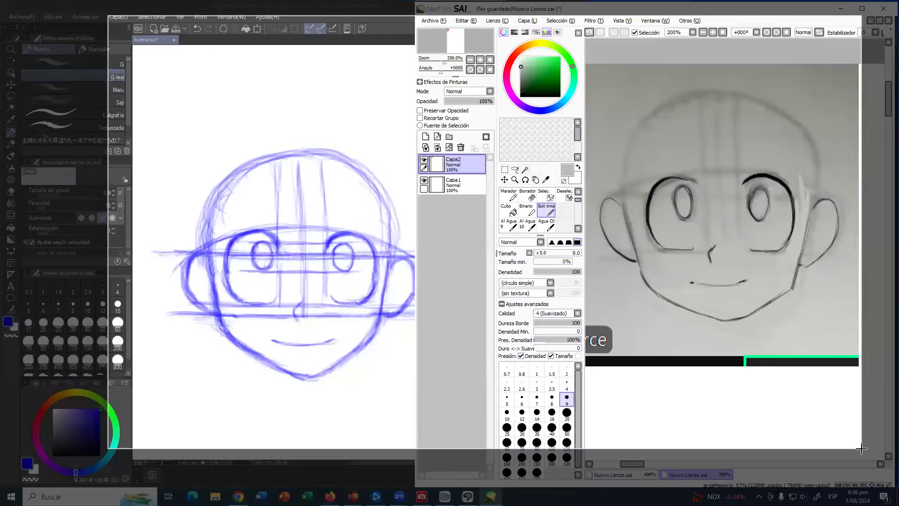
key("alt+Tab")
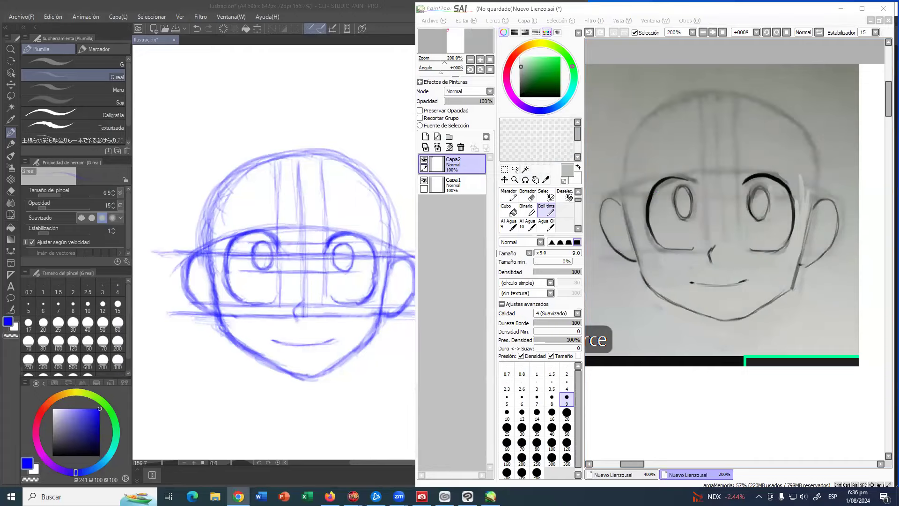
left_click(841, 8)
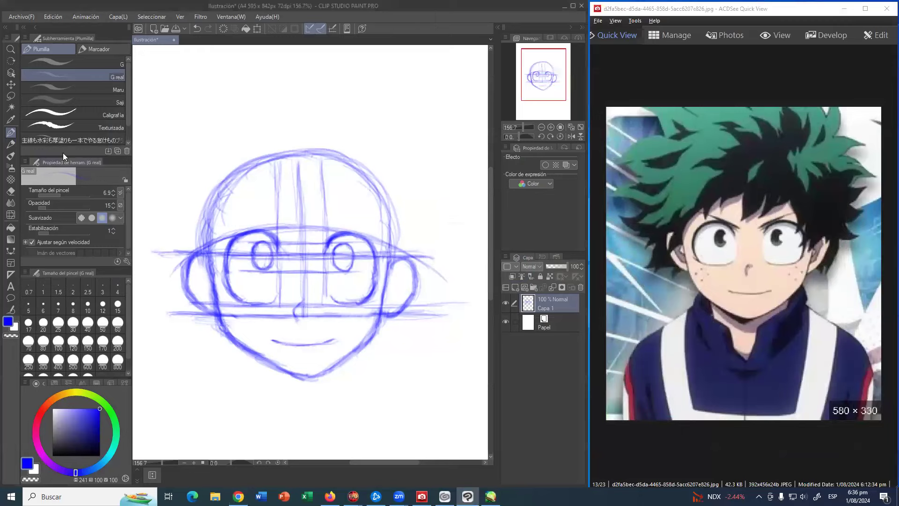
Set the brush size to 10 and sketch the thick slanted eyebrow above the left-hand eye
left_click_drag(330, 188, 332, 187)
mouse_move(227, 205)
left_mouse_down()
mouse_move(287, 237)
mouse_move(227, 205)
mouse_move(277, 236)
left_mouse_up()
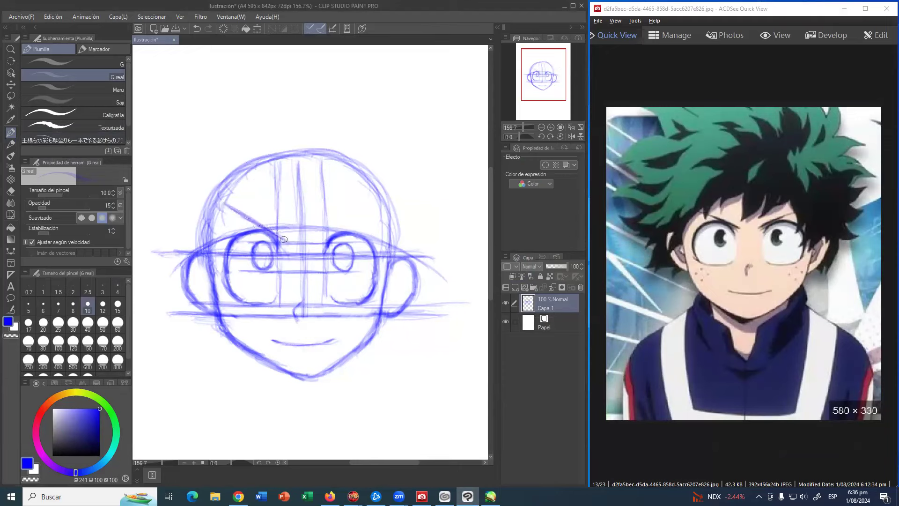
mouse_move(268, 228)
left_mouse_down()
mouse_move(287, 236)
mouse_move(250, 216)
mouse_move(274, 230)
left_mouse_up()
mouse_move(226, 205)
left_mouse_down()
mouse_move(244, 214)
mouse_move(212, 207)
left_mouse_up()
left_click_drag(271, 230, 289, 240)
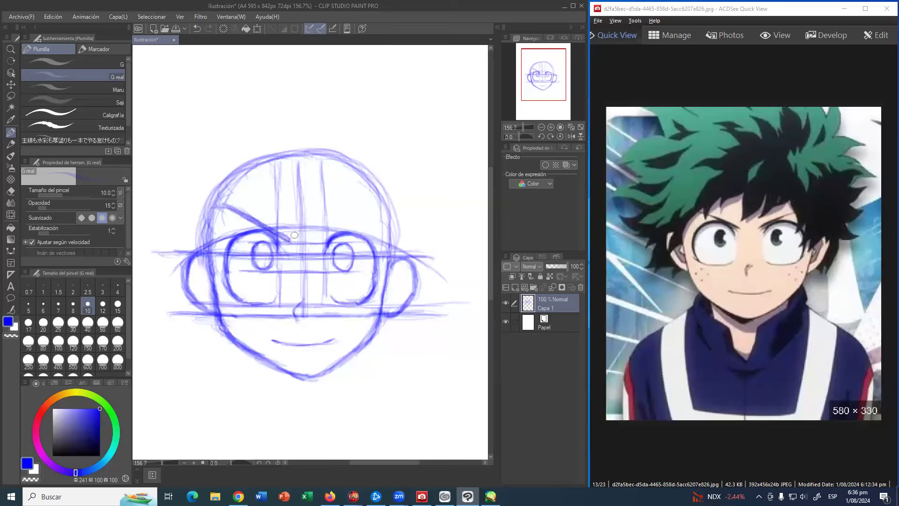
Try slanted eyebrow-like strokes in the blank area above the head and undo them
mouse_move(431, 73)
left_mouse_down()
mouse_move(359, 112)
mouse_move(428, 75)
mouse_move(349, 137)
left_mouse_up()
mouse_move(354, 119)
left_mouse_down()
mouse_move(418, 88)
mouse_move(376, 132)
mouse_move(423, 79)
mouse_move(349, 111)
mouse_move(450, 60)
mouse_move(383, 100)
mouse_move(361, 131)
mouse_move(344, 119)
mouse_move(342, 135)
mouse_move(379, 90)
mouse_move(387, 129)
left_mouse_up()
key("ctrl+z")
key("ctrl+z")
key("ctrl+z")
key("ctrl+z")
key("ctrl+z")
key("ctrl+z")
key("ctrl+z")
key("ctrl+z")
key("ctrl+z")
key("ctrl+z")
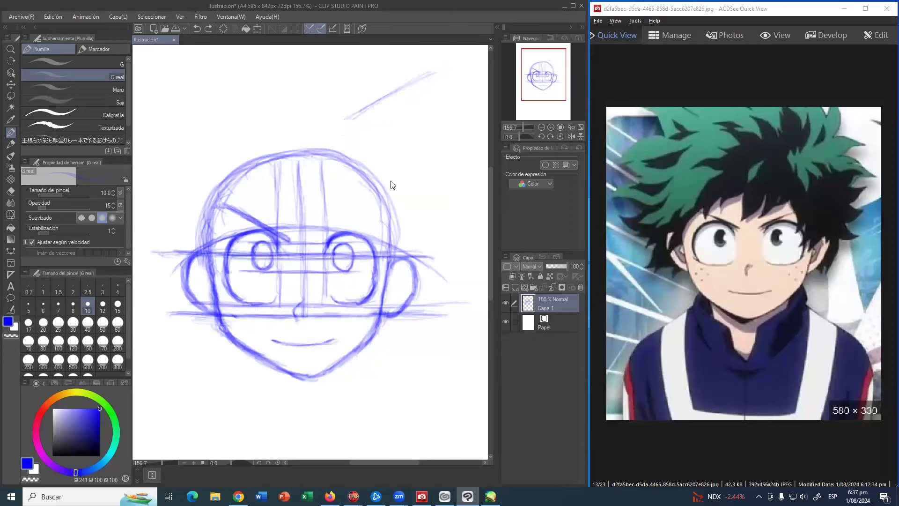
Sketch the matching slanted eyebrow above the right-hand eye, rising outward from its inner corner
left_click_drag(322, 241, 323, 240)
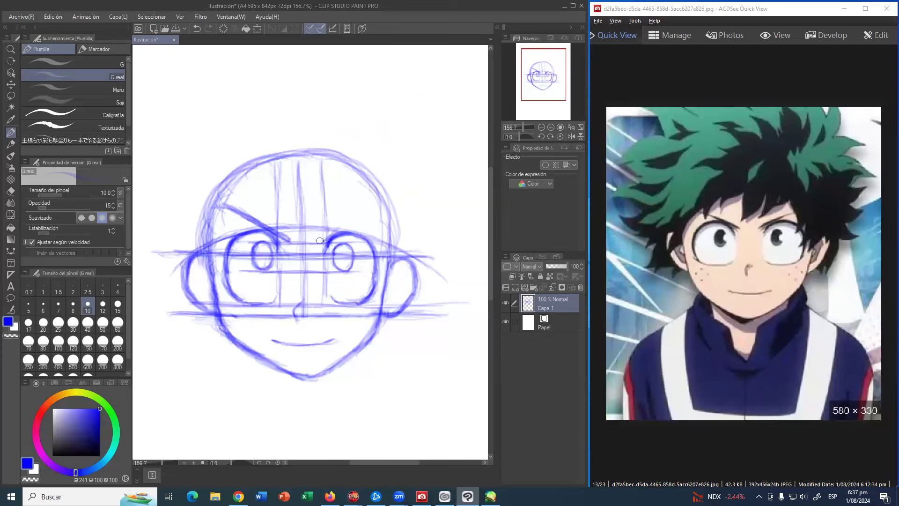
mouse_move(322, 243)
left_mouse_down()
mouse_move(367, 203)
mouse_move(323, 243)
mouse_move(366, 205)
mouse_move(360, 207)
mouse_move(388, 205)
left_mouse_up()
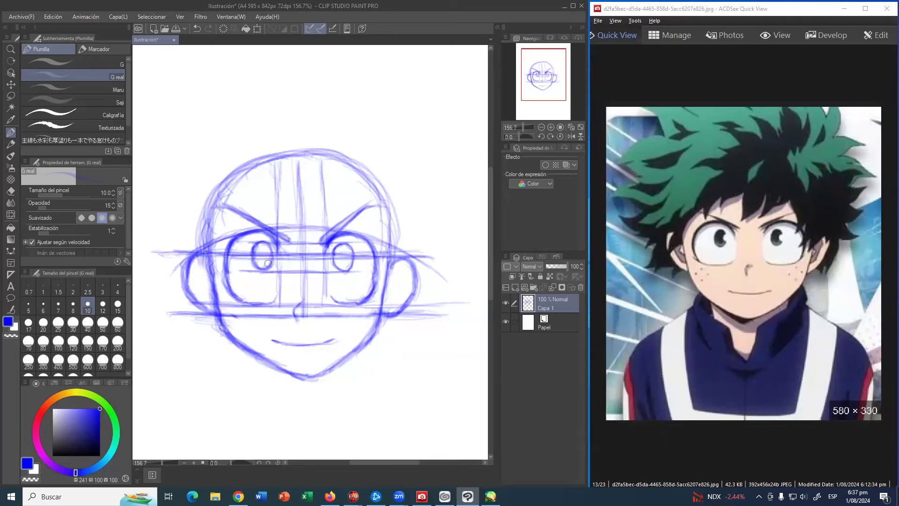
key("e")
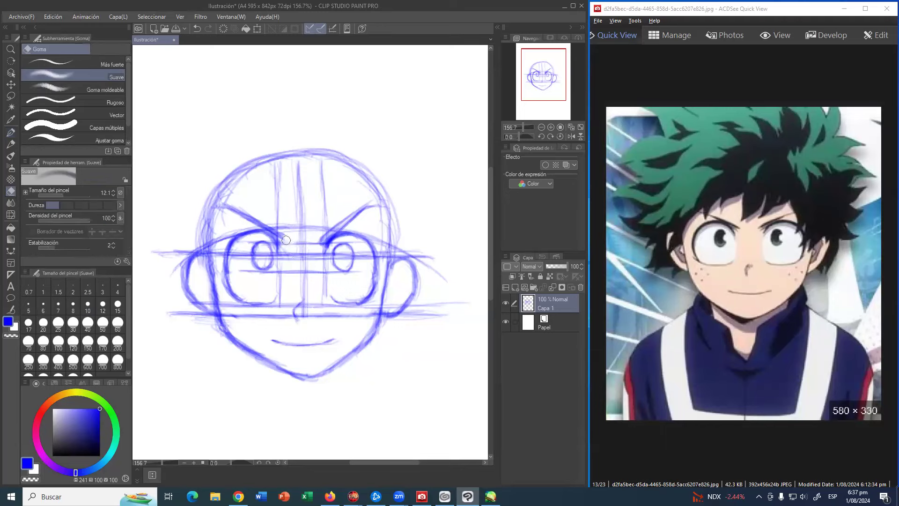
left_click(5, 134)
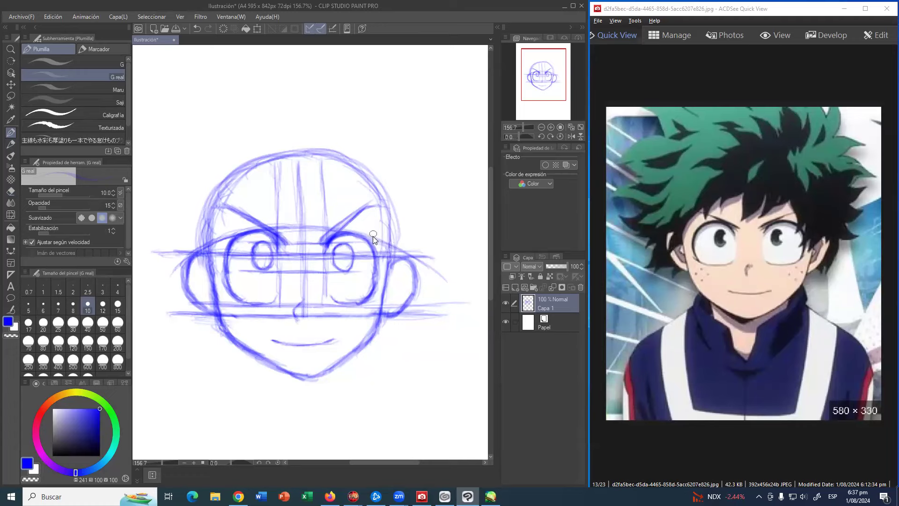
left_click(11, 49)
left_click_drag(397, 188, 380, 190)
left_click_drag(374, 193, 360, 169)
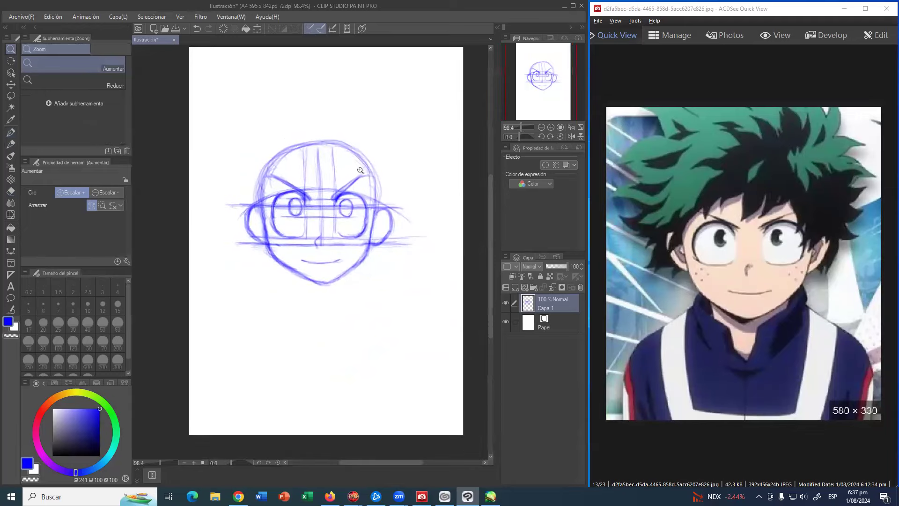
mouse_move(346, 215)
left_mouse_down()
mouse_move(363, 217)
mouse_move(350, 216)
left_mouse_up()
left_click_drag(366, 241, 380, 307)
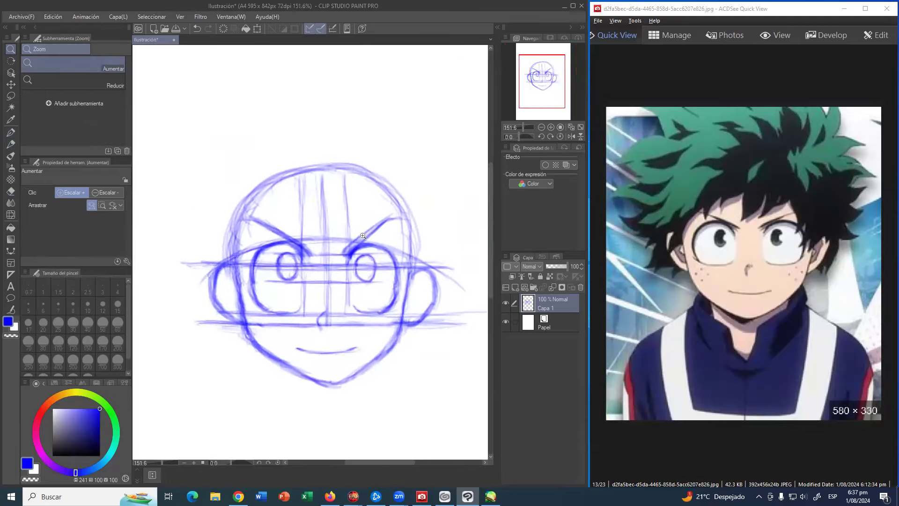
left_click_drag(407, 226, 393, 220)
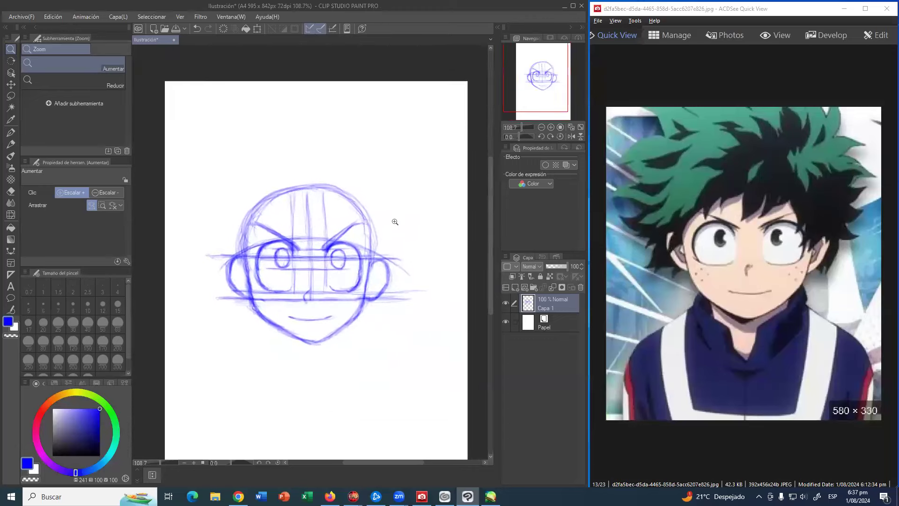
mouse_move(425, 245)
left_mouse_down()
mouse_move(382, 261)
mouse_move(426, 273)
mouse_move(414, 263)
mouse_move(423, 258)
mouse_move(325, 264)
left_mouse_up()
key("ctrl+t")
key("Return")
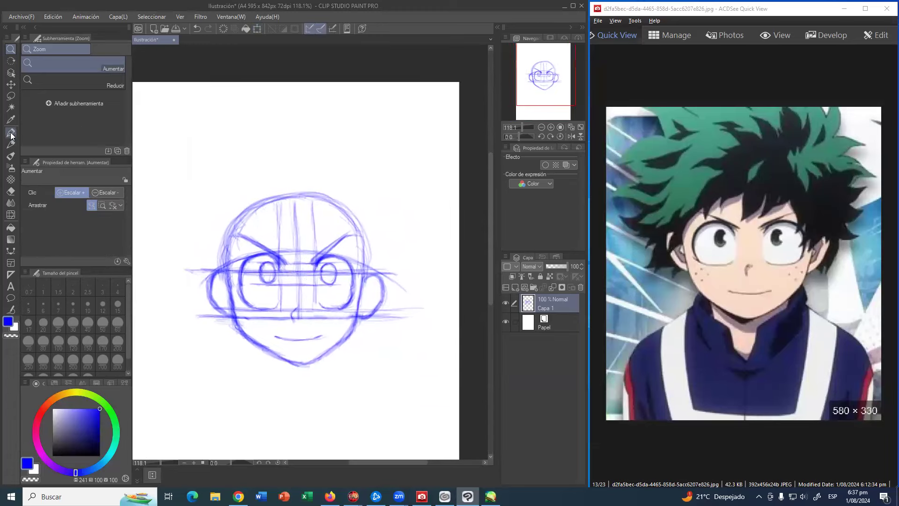
Try curved hair-outline strokes beyond the crown and right-hand side of the head, and undo them
left_click(11, 133)
mouse_move(306, 193)
left_mouse_down()
mouse_move(294, 209)
mouse_move(290, 171)
mouse_move(294, 220)
mouse_move(293, 187)
mouse_move(294, 220)
mouse_move(312, 196)
mouse_move(265, 197)
mouse_move(323, 195)
mouse_move(259, 173)
mouse_move(246, 190)
mouse_move(329, 176)
mouse_move(310, 171)
mouse_move(377, 227)
left_mouse_up()
left_click_drag(365, 196, 390, 264)
key("ctrl+z")
key("ctrl+z")
key("ctrl+z")
key("ctrl+z")
key("ctrl+z")
key("ctrl+z")
key("ctrl+z")
key("ctrl+z")
key("ctrl+z")
key("ctrl+z")
key("ctrl+z")
key("ctrl+z")
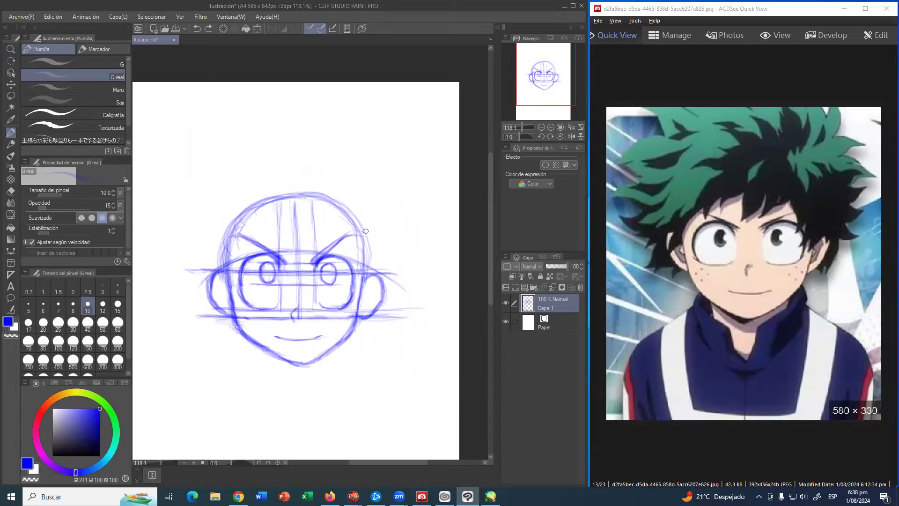
Try a large rounded hair-volume outline arching high above the head and reaching down both sides, and undo it
left_click_drag(365, 212, 379, 243)
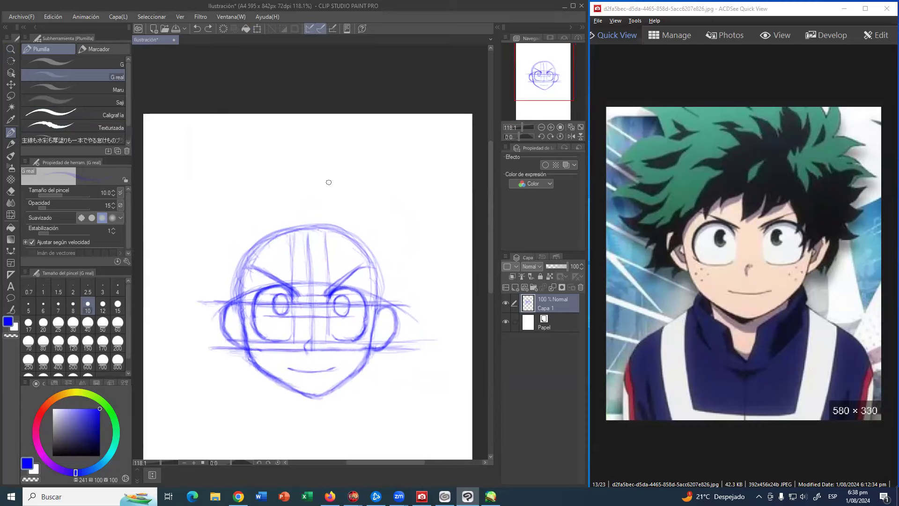
mouse_move(270, 176)
left_mouse_down()
mouse_move(328, 164)
mouse_move(338, 167)
mouse_move(269, 174)
mouse_move(295, 167)
mouse_move(358, 177)
left_mouse_up()
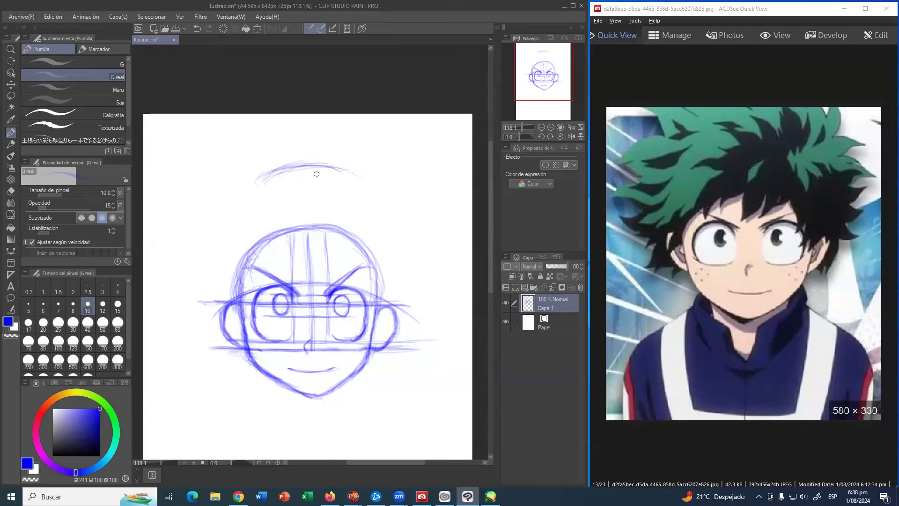
mouse_move(250, 187)
left_mouse_down()
mouse_move(269, 179)
mouse_move(245, 195)
mouse_move(242, 185)
mouse_move(287, 166)
mouse_move(239, 201)
mouse_move(263, 172)
mouse_move(275, 172)
mouse_move(239, 211)
mouse_move(232, 206)
mouse_move(275, 173)
mouse_move(221, 230)
mouse_move(235, 199)
mouse_move(258, 186)
mouse_move(224, 229)
mouse_move(250, 188)
mouse_move(215, 222)
mouse_move(240, 197)
mouse_move(209, 257)
left_mouse_up()
left_click_drag(231, 204, 217, 277)
left_click_drag(219, 231, 213, 282)
mouse_move(211, 250)
left_mouse_down()
mouse_move(214, 292)
mouse_move(225, 298)
left_mouse_up()
left_click_drag(216, 268, 225, 303)
left_click_drag(215, 274, 221, 295)
left_click_drag(218, 227, 212, 258)
mouse_move(320, 167)
left_mouse_down()
mouse_move(387, 196)
mouse_move(410, 246)
left_mouse_up()
left_click_drag(392, 202, 410, 272)
left_click_drag(402, 228, 408, 281)
left_click_drag(409, 248, 394, 304)
left_click_drag(405, 271, 391, 315)
mouse_move(217, 276)
left_mouse_down()
mouse_move(216, 231)
mouse_move(207, 227)
mouse_move(218, 252)
mouse_move(233, 189)
left_mouse_up()
left_click_drag(217, 243, 257, 175)
left_click_drag(227, 208, 260, 178)
left_click_drag(228, 227, 299, 168)
key("ctrl+z")
key("ctrl+z")
key("ctrl+z")
key("ctrl+z")
key("ctrl+z")
key("ctrl+z")
key("ctrl+z")
key("ctrl+z")
key("ctrl+z")
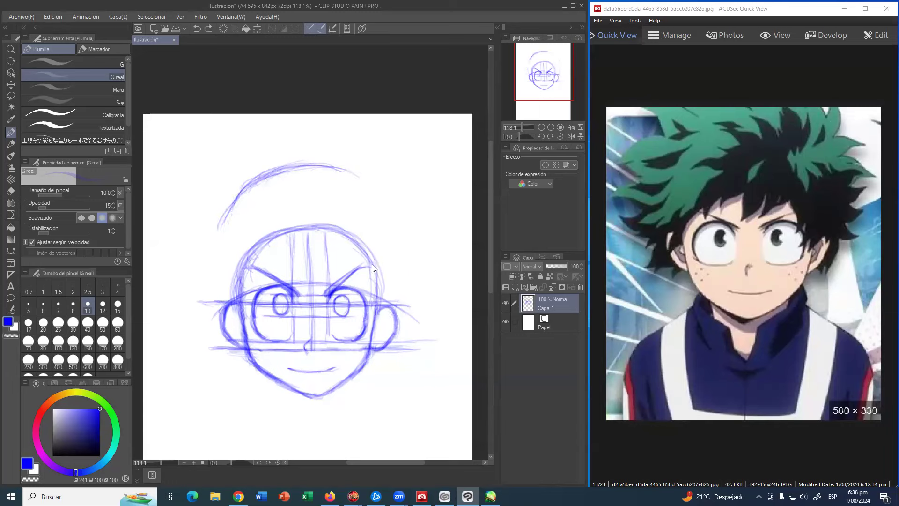
key("ctrl+z")
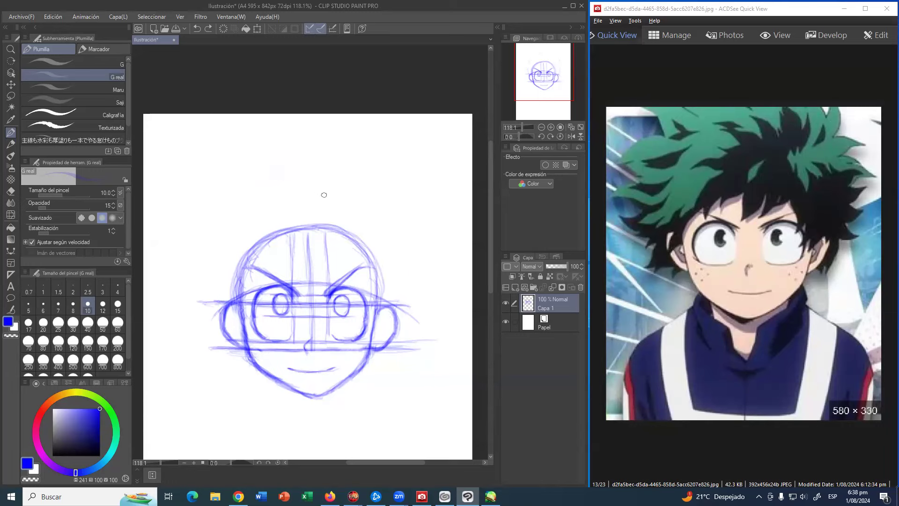
Try a lower hair arc just above the top of the skull and undo it
mouse_move(271, 205)
left_mouse_down()
mouse_move(315, 188)
mouse_move(290, 193)
mouse_move(284, 205)
mouse_move(338, 201)
left_mouse_up()
mouse_move(269, 202)
left_mouse_down()
mouse_move(320, 199)
mouse_move(366, 211)
left_mouse_up()
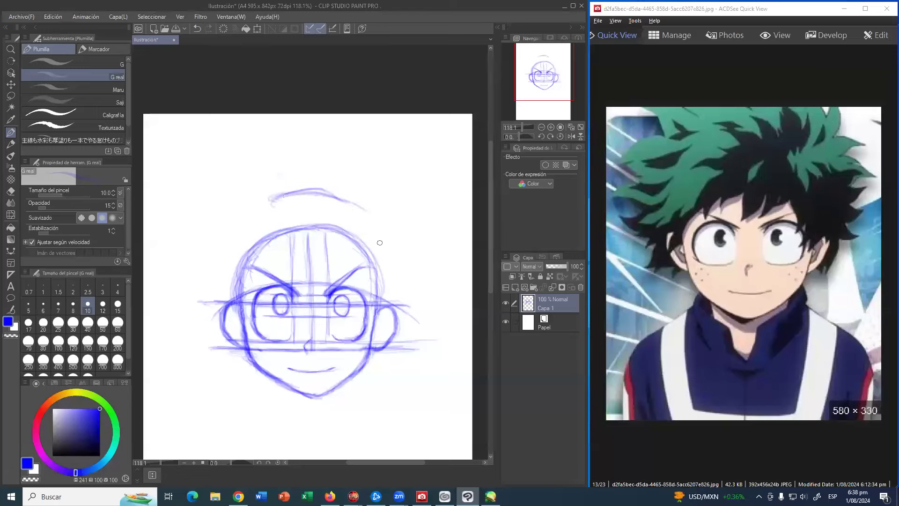
key("ctrl+z")
key("ctrl+z")
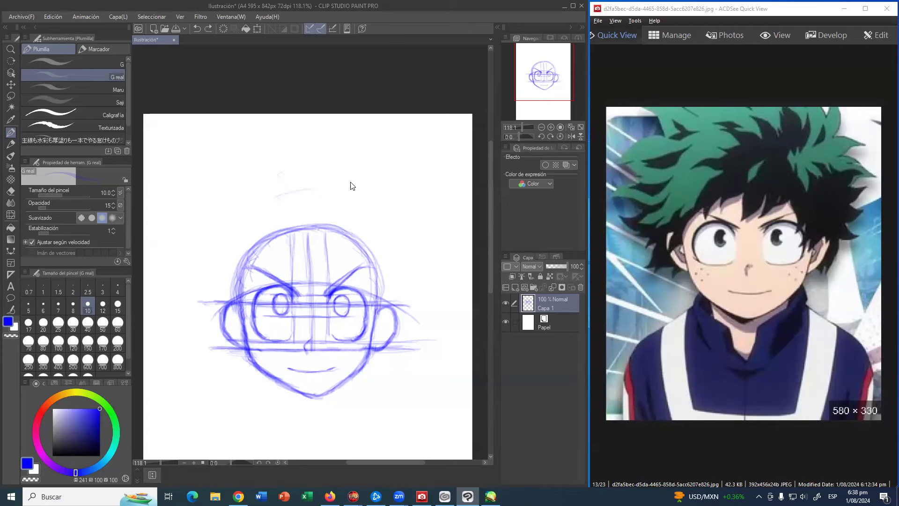
key("ctrl+z")
Sketch the large rounded hair-volume outline well above the skull, curving down both sides to the ears
mouse_move(278, 176)
left_mouse_down()
mouse_move(297, 159)
mouse_move(362, 182)
left_mouse_up()
mouse_move(246, 183)
left_mouse_down()
mouse_move(288, 164)
mouse_move(242, 186)
mouse_move(235, 209)
mouse_move(246, 189)
mouse_move(237, 194)
mouse_move(213, 276)
mouse_move(215, 298)
mouse_move(229, 304)
mouse_move(217, 287)
mouse_move(219, 303)
mouse_move(219, 215)
mouse_move(257, 177)
mouse_move(375, 181)
mouse_move(369, 191)
mouse_move(391, 206)
mouse_move(344, 171)
mouse_move(400, 256)
mouse_move(390, 270)
mouse_move(403, 282)
mouse_move(397, 304)
mouse_move(369, 329)
left_mouse_up()
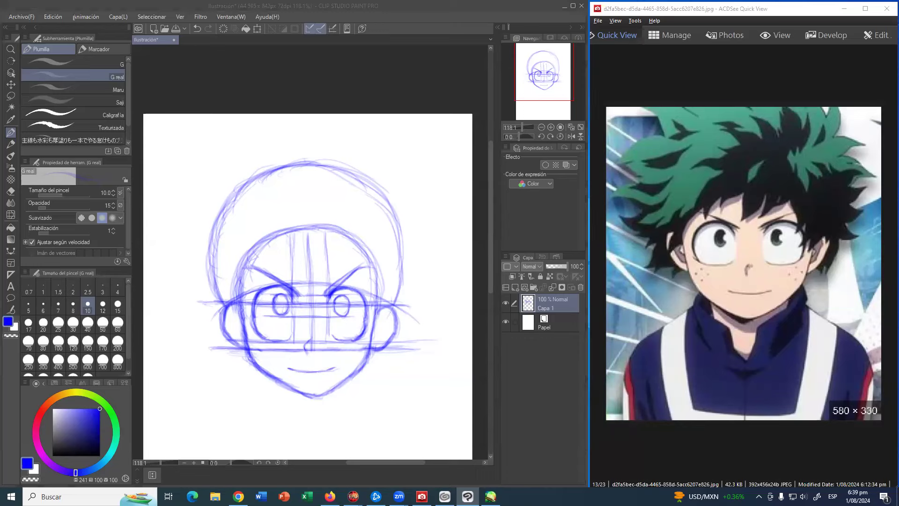
Sketch a horizontal guideline across the upper forehead, extending past the hair outline on both sides
left_click(287, 253)
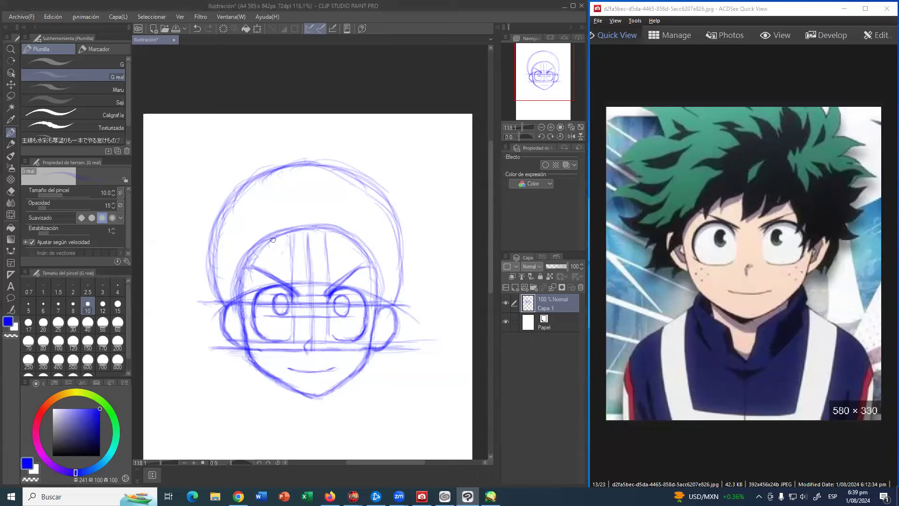
mouse_move(239, 246)
left_mouse_down()
mouse_move(305, 246)
mouse_move(199, 247)
mouse_move(422, 249)
left_mouse_up()
left_click_drag(182, 251, 285, 251)
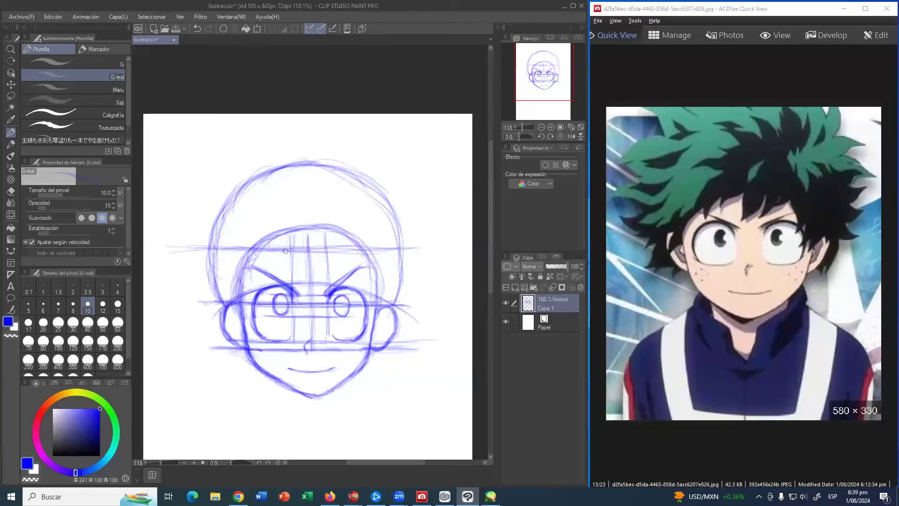
left_click_drag(344, 247, 433, 250)
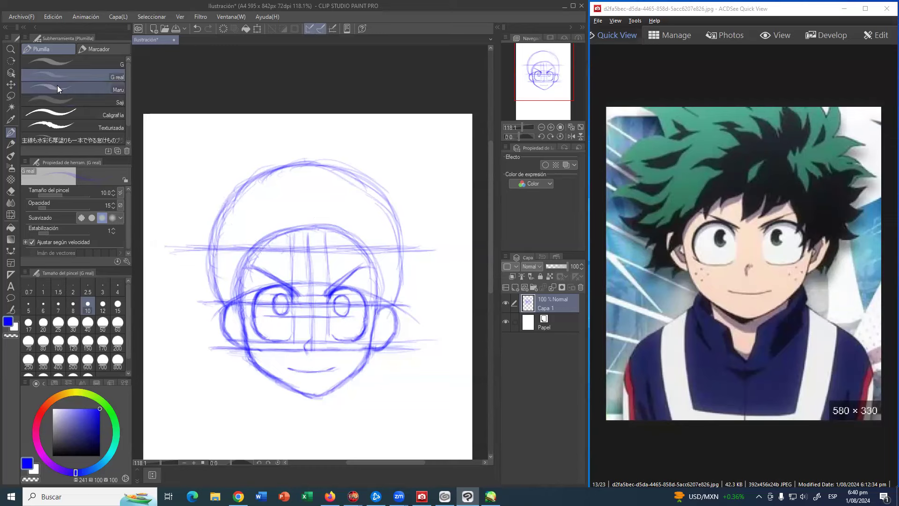
Sketch pointed fringe locks hanging over the forehead, from the left-hand temple to the centre guidelines
left_click(11, 49)
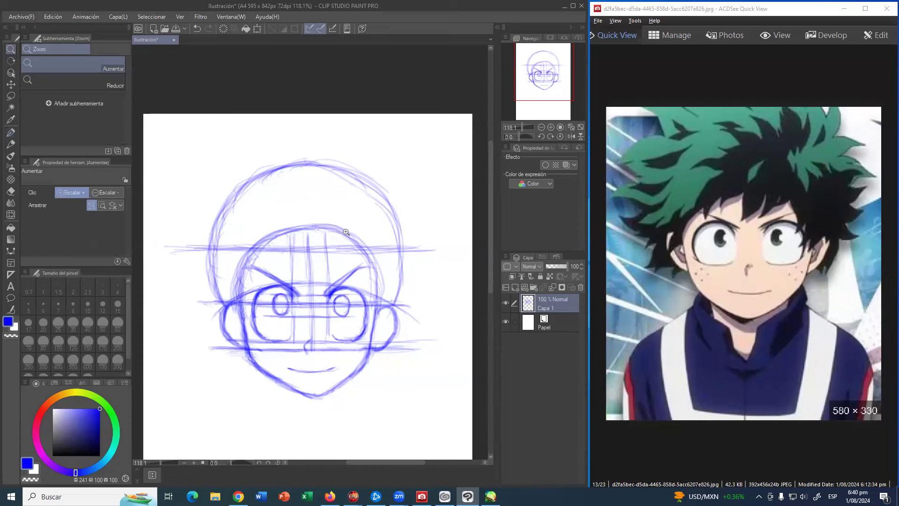
left_click_drag(346, 231, 373, 234)
left_click_drag(330, 260, 348, 188)
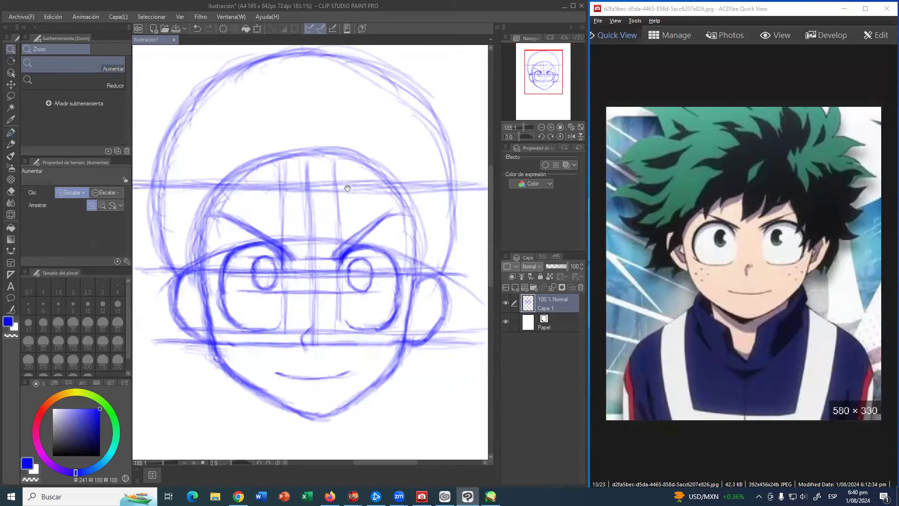
left_click(10, 132)
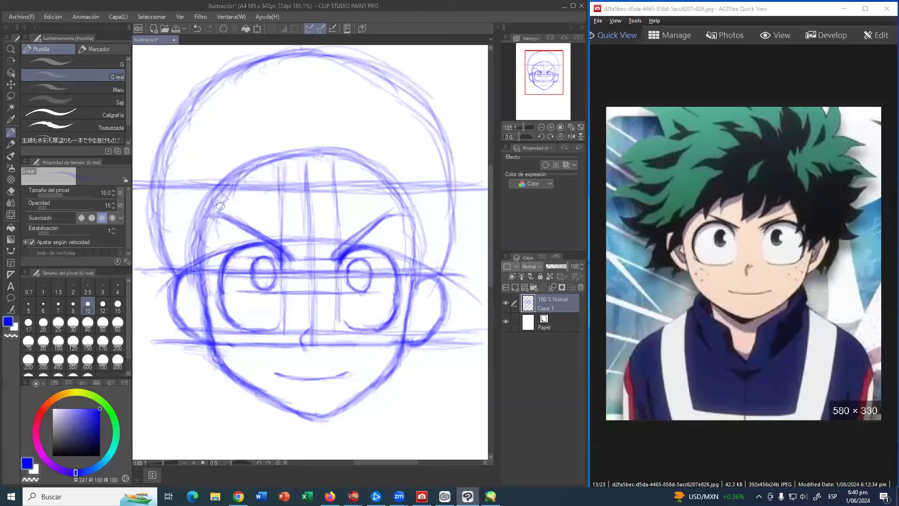
mouse_move(222, 188)
left_mouse_down()
mouse_move(229, 215)
mouse_move(231, 172)
mouse_move(227, 221)
mouse_move(223, 200)
mouse_move(231, 234)
mouse_move(235, 204)
mouse_move(232, 226)
mouse_move(266, 171)
left_mouse_up()
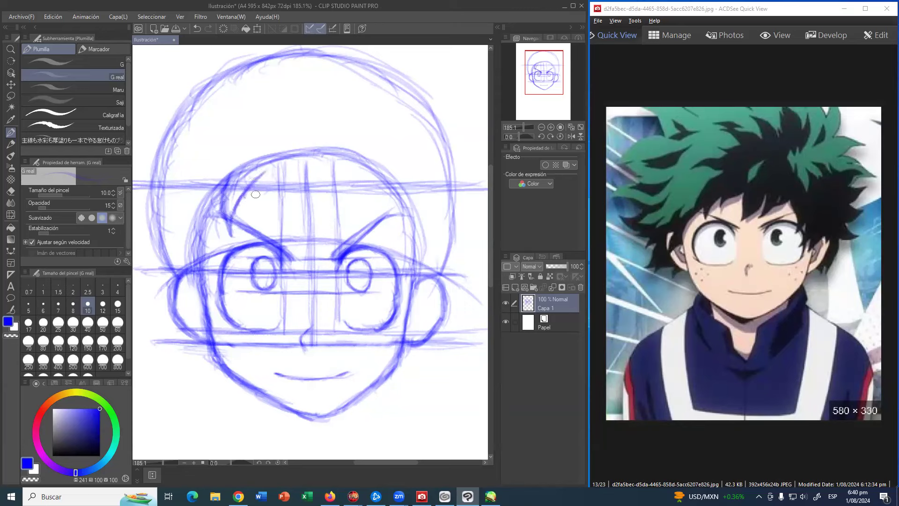
mouse_move(260, 177)
left_mouse_down()
mouse_move(265, 171)
mouse_move(260, 206)
mouse_move(298, 162)
mouse_move(281, 184)
mouse_move(295, 170)
mouse_move(292, 197)
mouse_move(299, 177)
mouse_move(293, 199)
mouse_move(289, 187)
mouse_move(300, 211)
mouse_move(292, 227)
mouse_move(316, 211)
mouse_move(324, 165)
mouse_move(327, 206)
left_mouse_up()
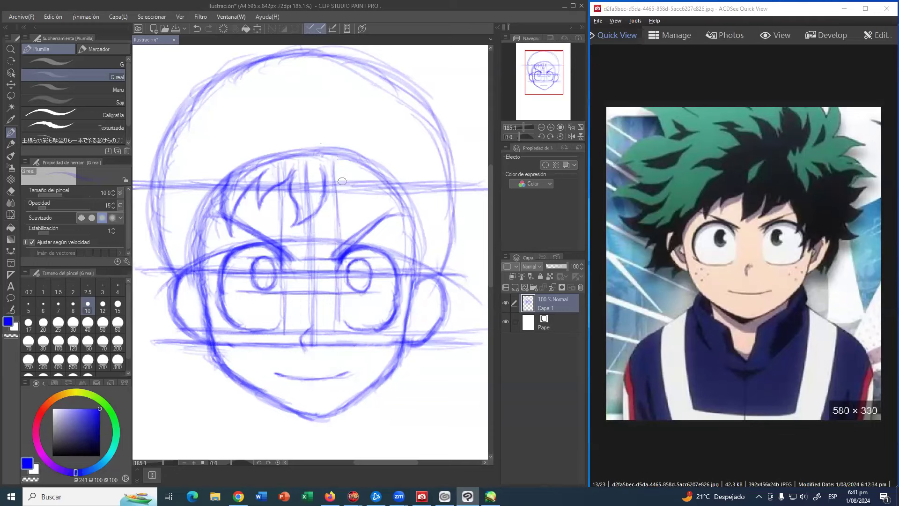
Continue the fringe with curved pointed locks from the forehead's centre to the right-hand eyebrow's outer end
mouse_move(328, 166)
left_mouse_down()
mouse_move(354, 202)
mouse_move(339, 213)
mouse_move(355, 198)
mouse_move(343, 204)
mouse_move(355, 187)
mouse_move(353, 200)
mouse_move(350, 173)
mouse_move(366, 185)
mouse_move(356, 170)
mouse_move(369, 191)
mouse_move(358, 182)
mouse_move(380, 193)
mouse_move(356, 183)
mouse_move(374, 194)
mouse_move(362, 188)
mouse_move(384, 211)
mouse_move(365, 195)
mouse_move(388, 236)
left_mouse_up()
left_click_drag(381, 205, 388, 240)
mouse_move(382, 216)
left_mouse_down()
mouse_move(383, 218)
mouse_move(382, 253)
mouse_move(396, 249)
mouse_move(380, 259)
mouse_move(393, 237)
left_mouse_up()
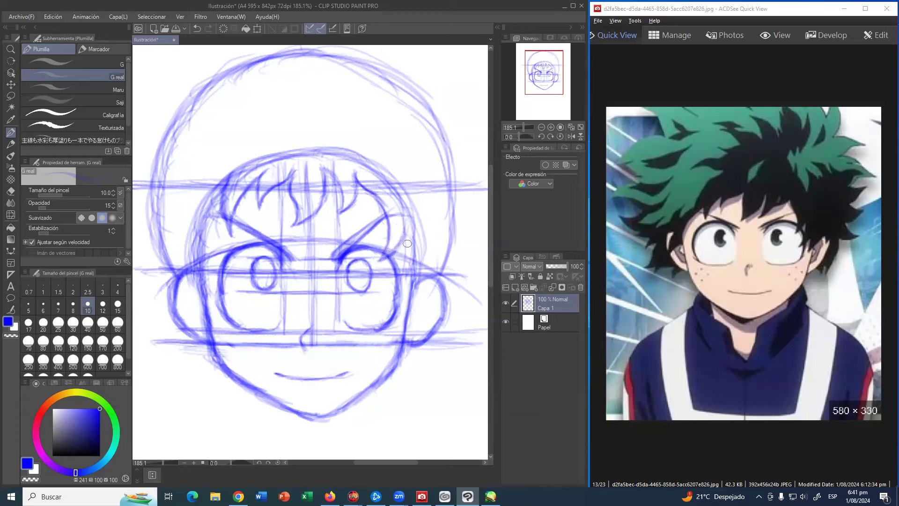
Sketch small pointed locks in front of the right-hand ear and hair strokes from the left-hand temple down over the ear
mouse_move(407, 240)
left_mouse_down()
mouse_move(385, 278)
mouse_move(408, 269)
mouse_move(400, 278)
mouse_move(432, 242)
left_mouse_up()
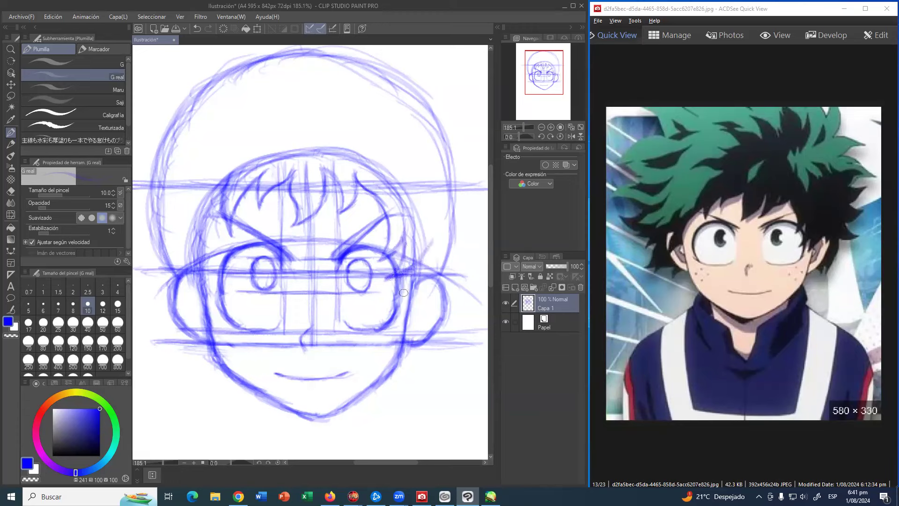
mouse_move(403, 285)
left_mouse_down()
mouse_move(406, 304)
mouse_move(433, 256)
left_mouse_up()
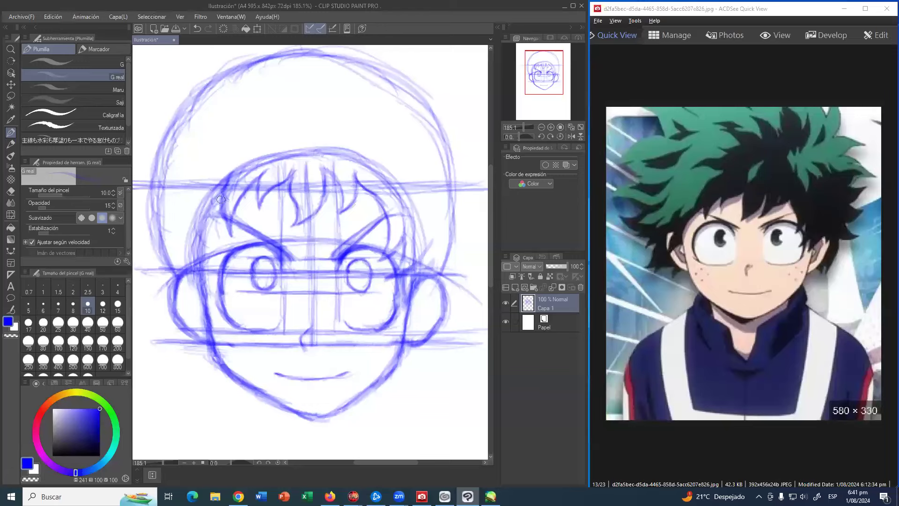
mouse_move(219, 195)
left_mouse_down()
mouse_move(198, 229)
mouse_move(225, 189)
mouse_move(201, 257)
mouse_move(199, 229)
mouse_move(207, 218)
mouse_move(204, 268)
mouse_move(205, 237)
mouse_move(196, 243)
mouse_move(206, 247)
mouse_move(205, 297)
mouse_move(203, 282)
mouse_move(171, 315)
mouse_move(181, 303)
mouse_move(169, 333)
mouse_move(171, 293)
mouse_move(165, 303)
mouse_move(166, 316)
mouse_move(184, 279)
mouse_move(167, 298)
mouse_move(196, 266)
mouse_move(192, 303)
left_mouse_up()
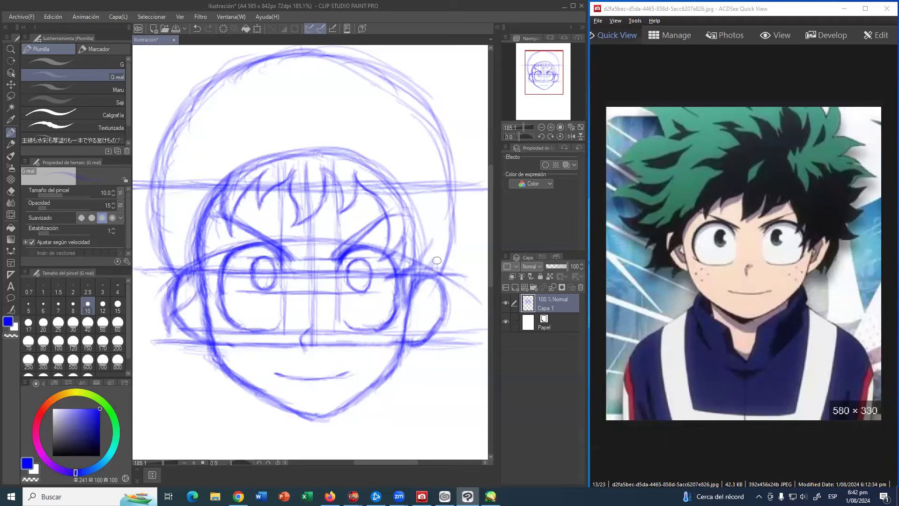
left_click_drag(402, 240, 396, 253)
Narrow the reference image window from its inner edge and widen the drawing window to fill the gap
left_click(10, 49)
left_click_drag(368, 216, 375, 235)
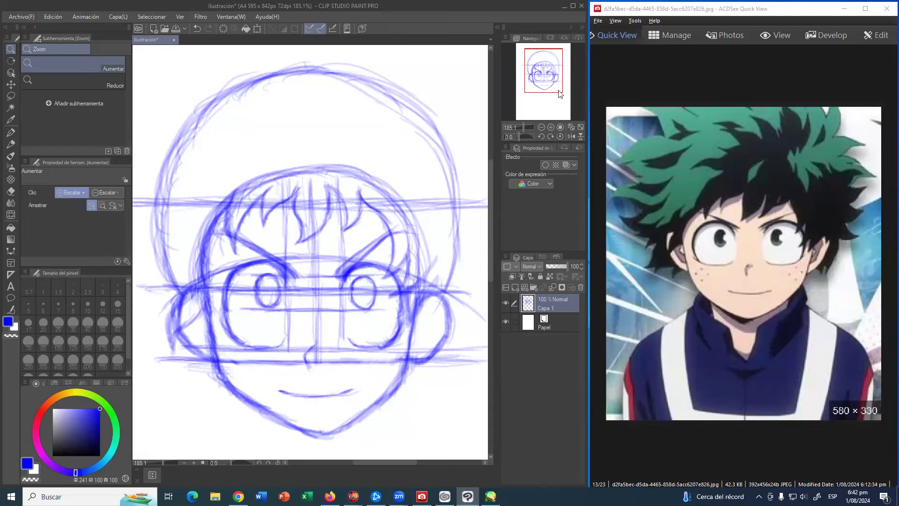
left_click_drag(588, 203, 627, 203)
left_click(586, 212)
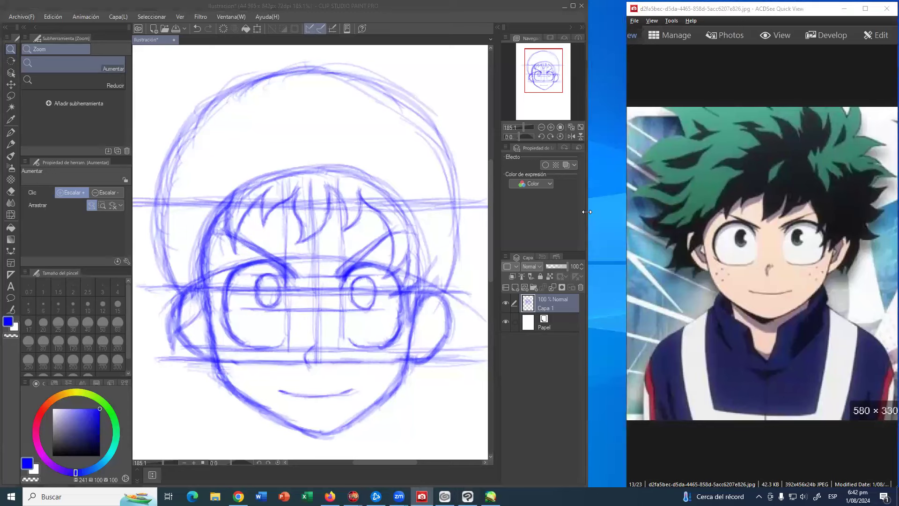
left_click_drag(587, 212, 625, 212)
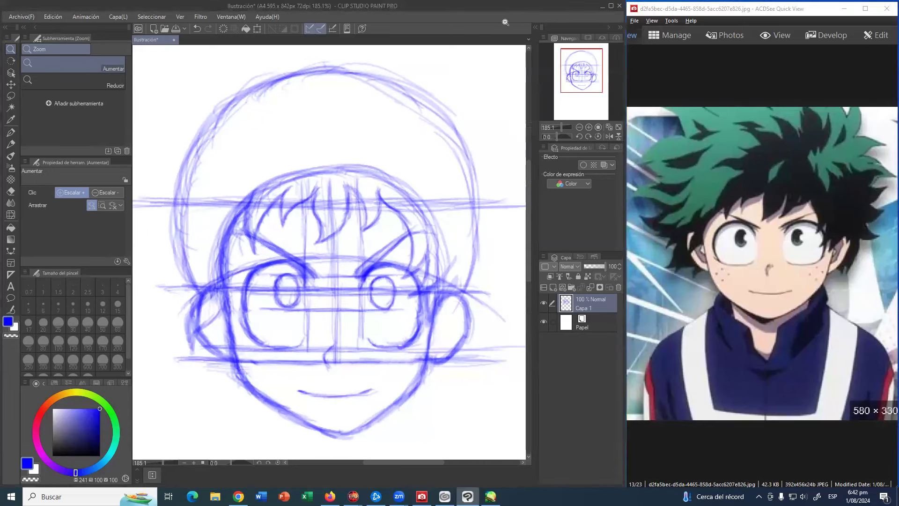
Sketch pointed, curling hair locks behind and below the left-hand ear, sweeping outward beyond the hair-volume outline
scroll(382, 206, "down", 2)
scroll(382, 206, "up", 3)
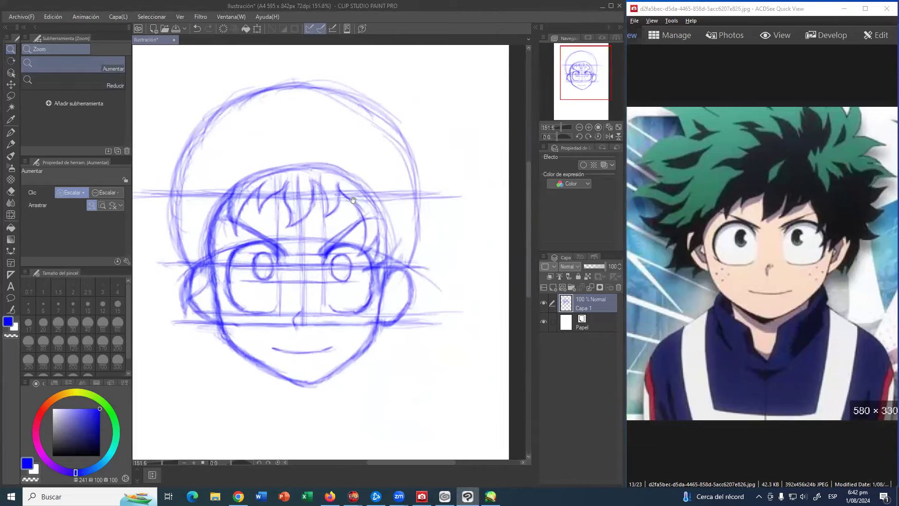
scroll(353, 200, "up", 3)
left_click_drag(401, 234, 388, 238)
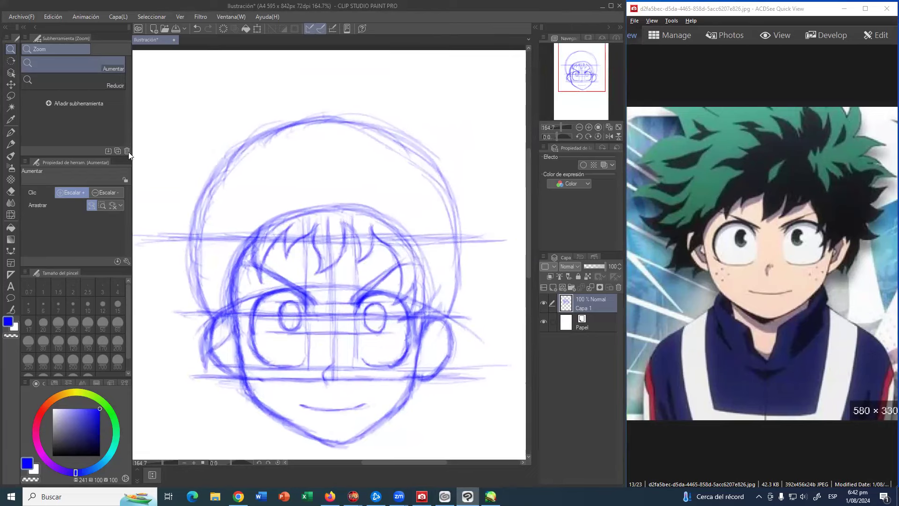
left_click(10, 133)
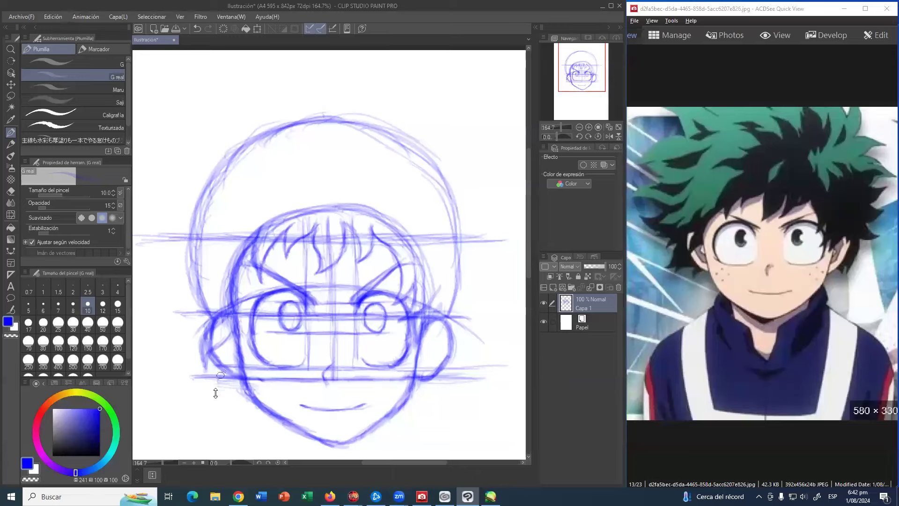
mouse_move(220, 375)
left_mouse_down()
mouse_move(221, 398)
mouse_move(238, 381)
mouse_move(214, 382)
mouse_move(222, 404)
mouse_move(204, 319)
mouse_move(233, 371)
mouse_move(191, 375)
mouse_move(214, 369)
mouse_move(192, 378)
mouse_move(207, 373)
mouse_move(187, 392)
mouse_move(191, 360)
mouse_move(166, 358)
mouse_move(203, 316)
mouse_move(165, 358)
mouse_move(199, 356)
left_mouse_up()
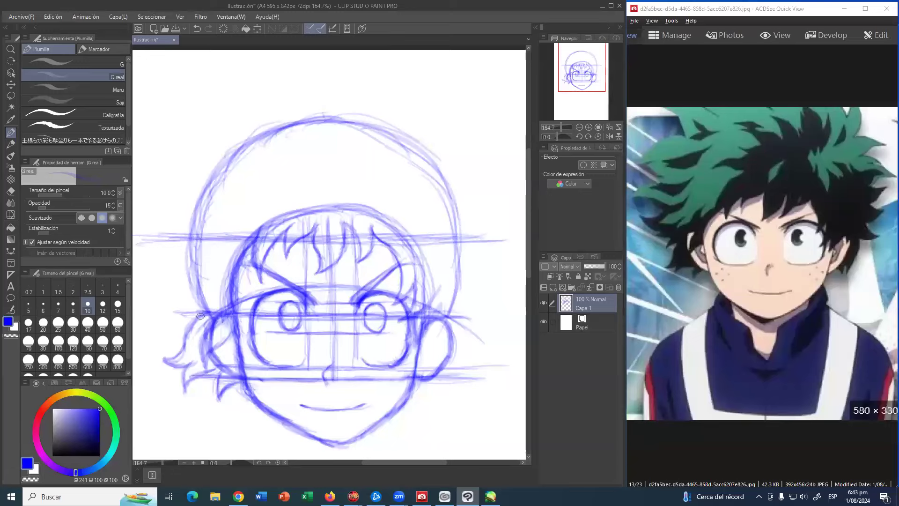
mouse_move(196, 310)
left_mouse_down()
mouse_move(167, 361)
mouse_move(163, 340)
mouse_move(166, 374)
left_mouse_up()
left_click_drag(159, 336, 163, 377)
left_click_drag(160, 343, 163, 376)
mouse_move(163, 332)
left_mouse_down()
mouse_move(179, 296)
mouse_move(172, 310)
mouse_move(195, 294)
left_mouse_up()
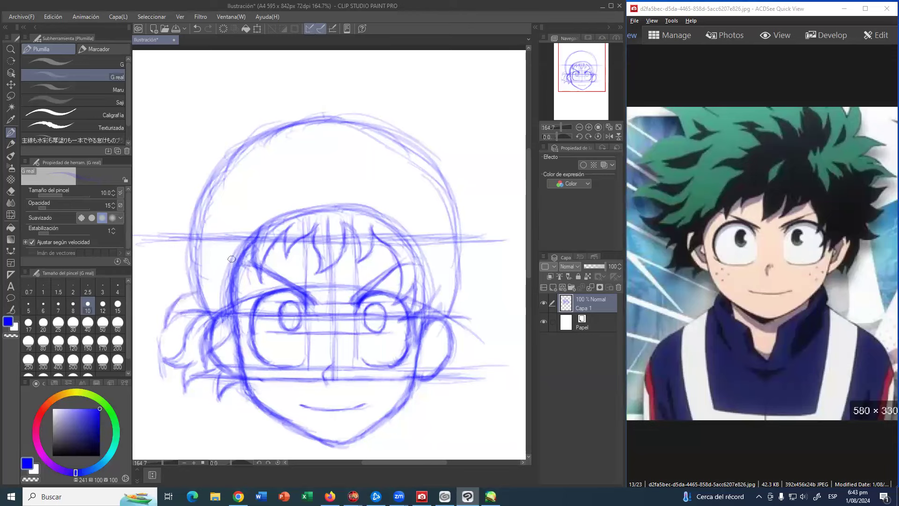
key("ctrl+space")
left_click_drag(364, 204, 364, 182)
left_click(11, 133)
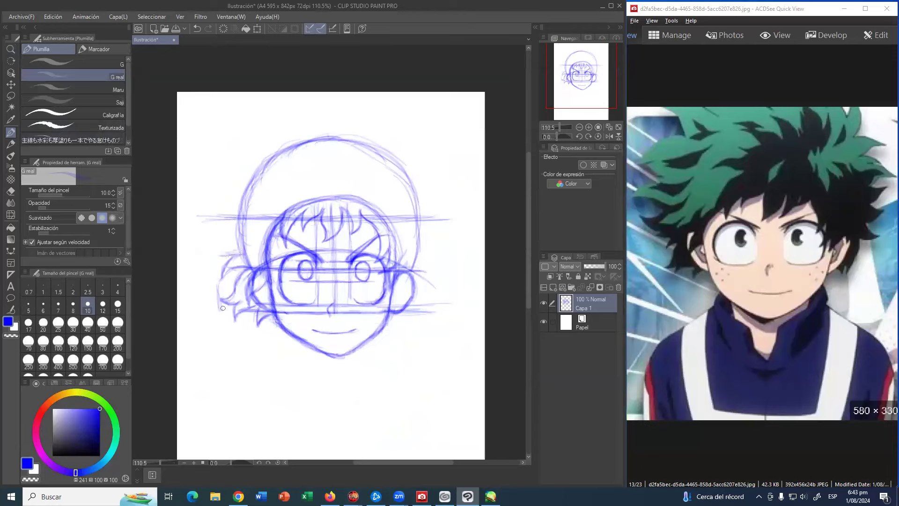
Sketch pointed hair locks outside the hair-volume outline, from above the left-hand ear up towards the crown
left_click_drag(221, 245, 219, 301)
mouse_move(243, 253)
left_mouse_down()
mouse_move(219, 258)
mouse_move(205, 246)
left_mouse_up()
key("ctrl+z")
left_click_drag(215, 256, 201, 241)
key("ctrl+z")
mouse_move(230, 258)
left_mouse_down()
mouse_move(204, 251)
mouse_move(212, 259)
mouse_move(225, 249)
mouse_move(197, 235)
mouse_move(217, 252)
mouse_move(202, 245)
mouse_move(187, 229)
mouse_move(225, 221)
left_mouse_up()
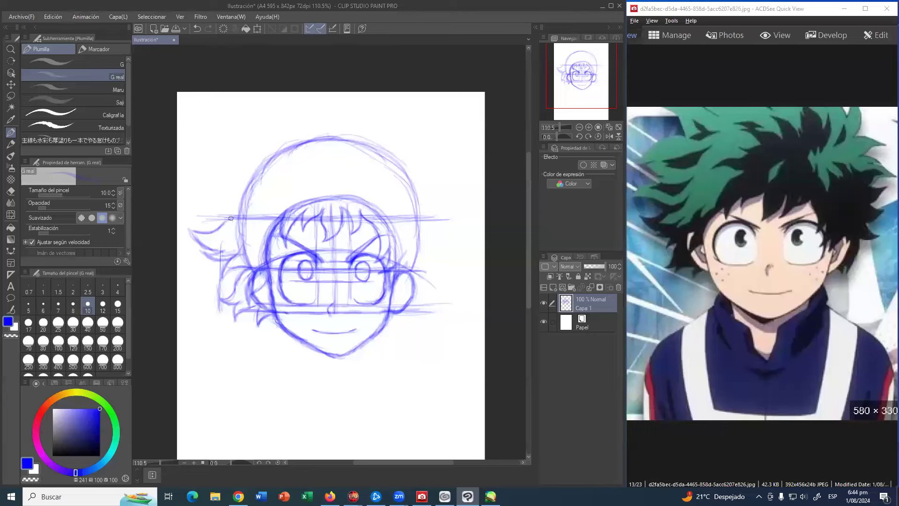
mouse_move(203, 210)
left_mouse_down()
mouse_move(216, 218)
mouse_move(187, 206)
mouse_move(213, 193)
mouse_move(192, 205)
mouse_move(236, 206)
left_mouse_up()
mouse_move(227, 192)
left_mouse_down()
mouse_move(189, 163)
mouse_move(205, 159)
mouse_move(203, 167)
mouse_move(232, 147)
mouse_move(268, 154)
left_mouse_up()
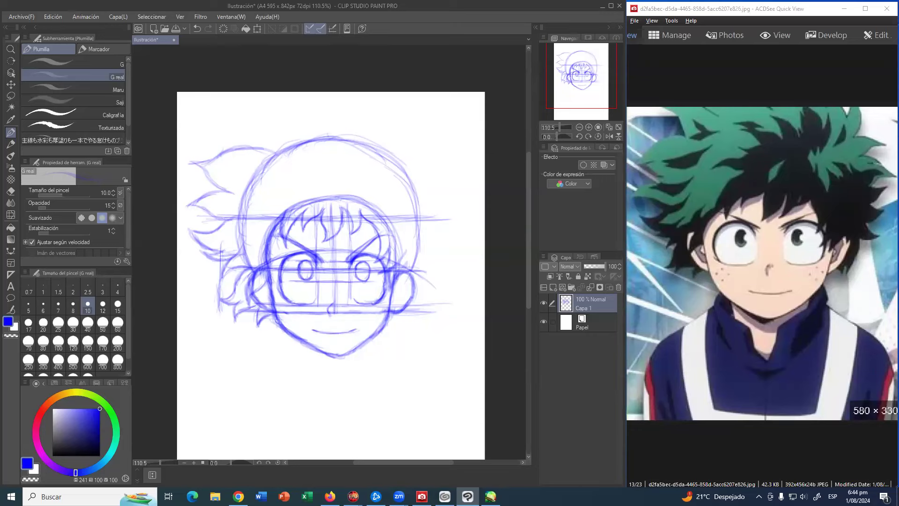
Open the desktop image of the boy in hero costume in ACDSee as the new reference and enlarge its head area
key("alt+Tab")
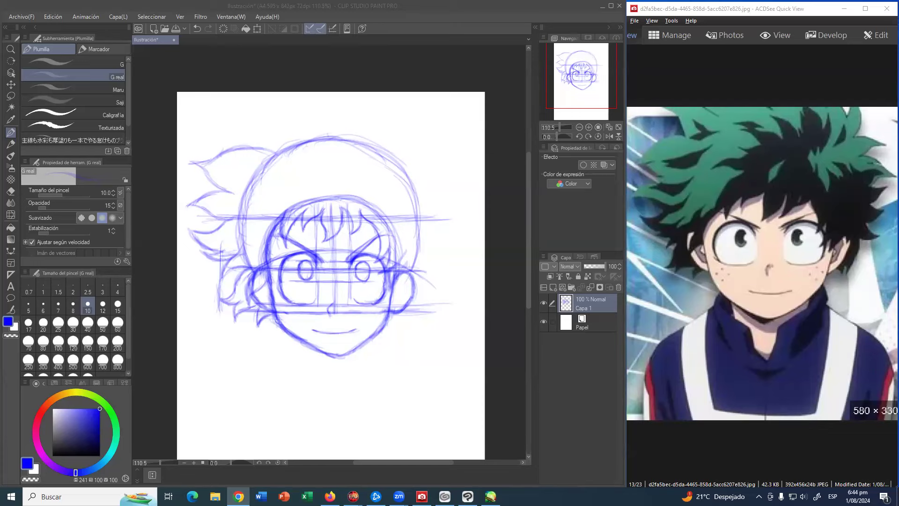
left_click(602, 6)
right_click(252, 312)
left_click(361, 267)
scroll(761, 234, "up", 4)
left_click_drag(762, 235, 765, 374)
left_click(468, 496)
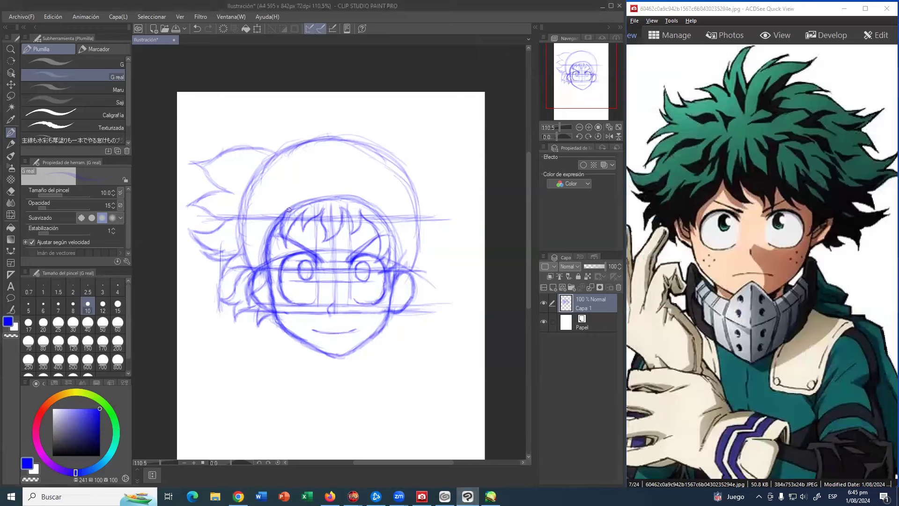
Erase the large upper left-hand locks and redraw them as smaller, curled spikes leading up to the crown
key("e")
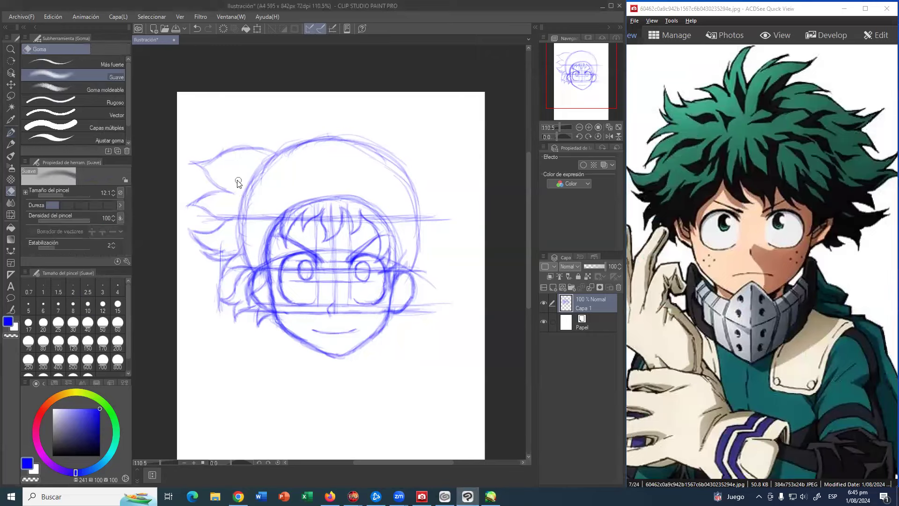
mouse_move(237, 181)
left_mouse_down()
mouse_move(210, 200)
mouse_move(220, 150)
mouse_move(260, 126)
mouse_move(245, 159)
left_mouse_up()
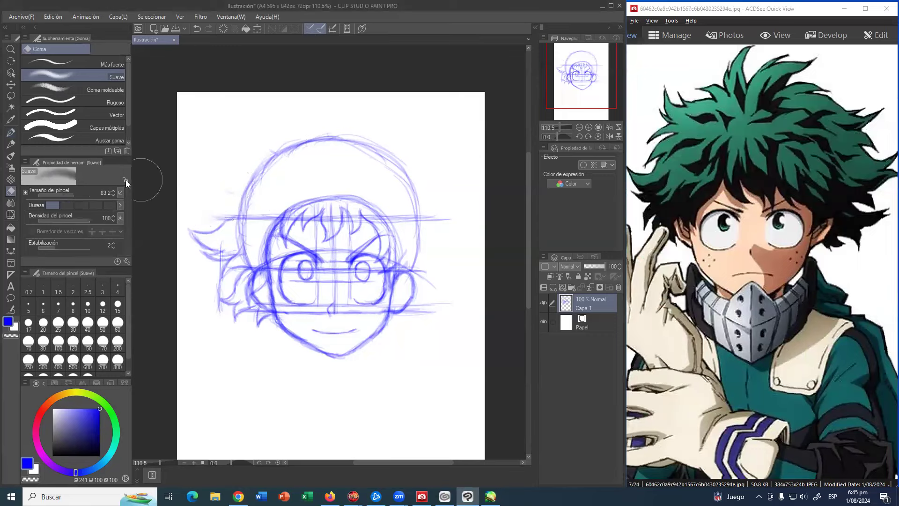
left_click(11, 132)
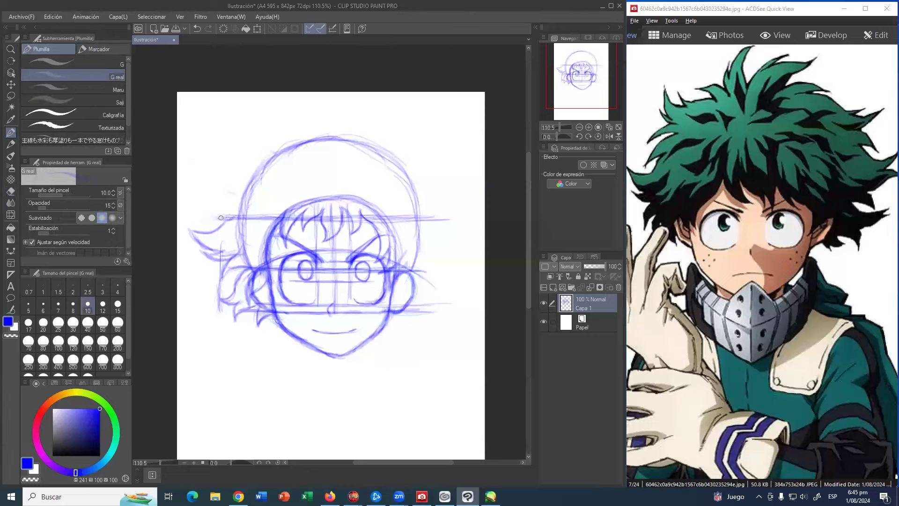
mouse_move(226, 215)
left_mouse_down()
mouse_move(207, 226)
mouse_move(234, 185)
mouse_move(197, 201)
mouse_move(219, 179)
mouse_move(201, 195)
mouse_move(242, 173)
mouse_move(223, 156)
mouse_move(242, 163)
mouse_move(234, 167)
mouse_move(254, 164)
mouse_move(240, 161)
mouse_move(245, 169)
mouse_move(225, 135)
mouse_move(233, 162)
mouse_move(229, 133)
mouse_move(246, 153)
mouse_move(267, 150)
mouse_move(251, 136)
mouse_move(297, 144)
mouse_move(278, 149)
left_mouse_up()
left_click_drag(278, 149, 298, 141)
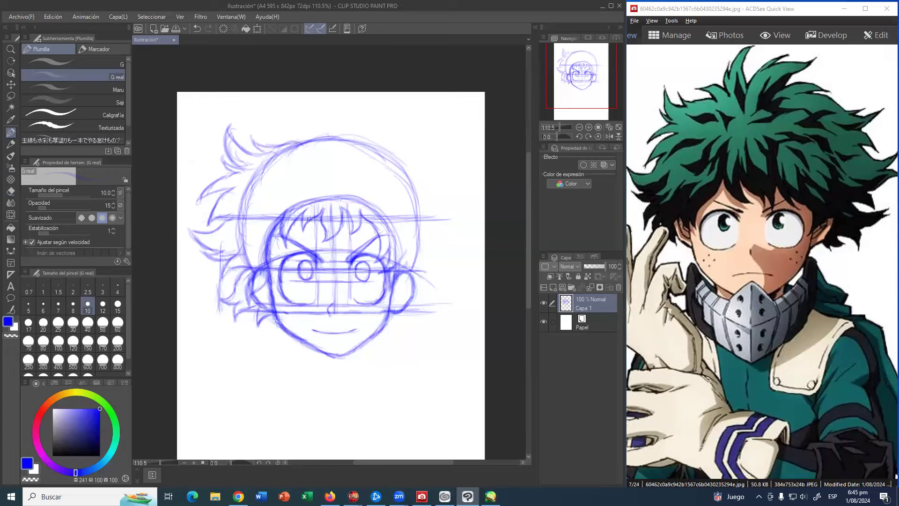
Move the whole head sketch slightly downward on the page to make room above the hair
key("ctrl+t")
mouse_move(335, 198)
left_mouse_down()
mouse_move(350, 205)
mouse_move(335, 206)
left_mouse_up()
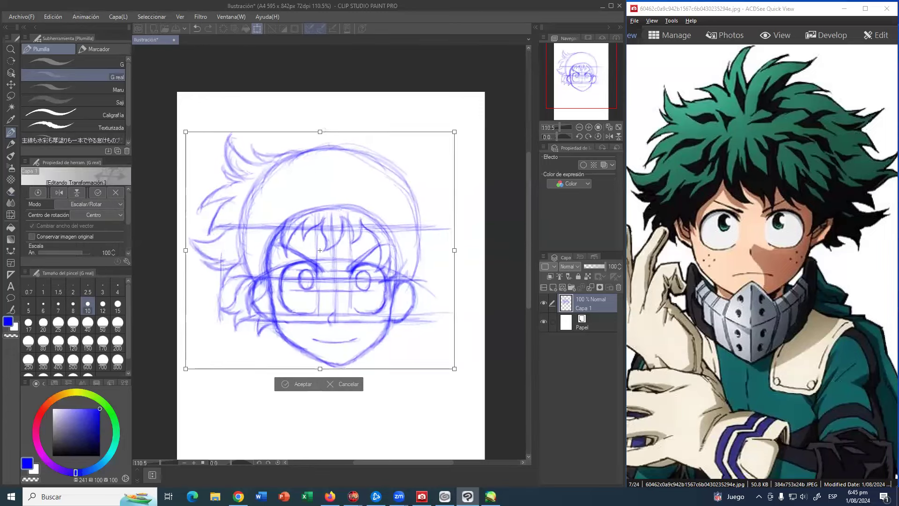
key("Return")
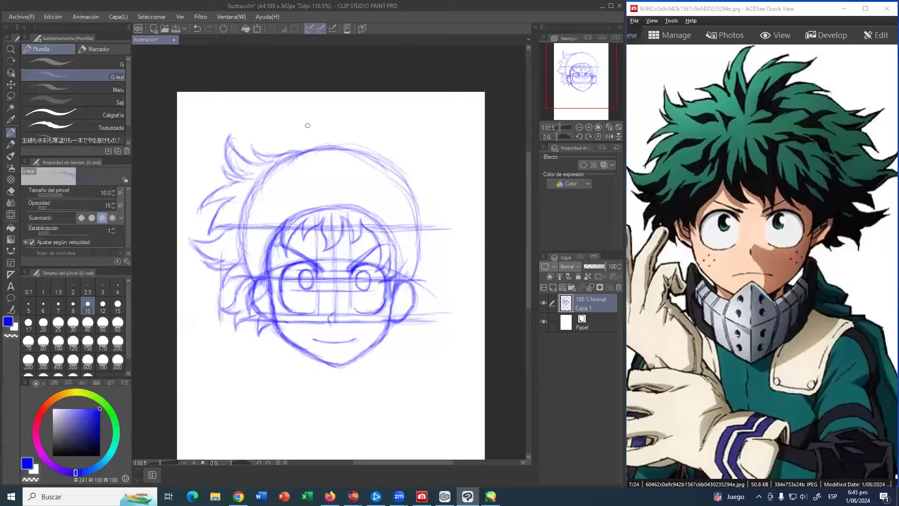
Sketch tall curved hair spikes across the crown and on down the upper right-hand side of the hair volume
mouse_move(298, 153)
left_mouse_down()
mouse_move(285, 135)
mouse_move(300, 153)
mouse_move(264, 134)
mouse_move(289, 127)
mouse_move(276, 127)
mouse_move(305, 136)
mouse_move(301, 131)
mouse_move(294, 128)
mouse_move(311, 147)
mouse_move(307, 119)
mouse_move(315, 137)
mouse_move(315, 117)
left_mouse_up()
mouse_move(315, 135)
left_mouse_down()
mouse_move(323, 108)
mouse_move(340, 95)
mouse_move(333, 131)
left_mouse_up()
mouse_move(336, 101)
left_mouse_down()
mouse_move(338, 127)
mouse_move(329, 122)
mouse_move(337, 152)
mouse_move(350, 122)
mouse_move(340, 135)
mouse_move(372, 116)
mouse_move(361, 126)
mouse_move(396, 120)
mouse_move(369, 138)
mouse_move(377, 136)
mouse_move(367, 157)
left_mouse_up()
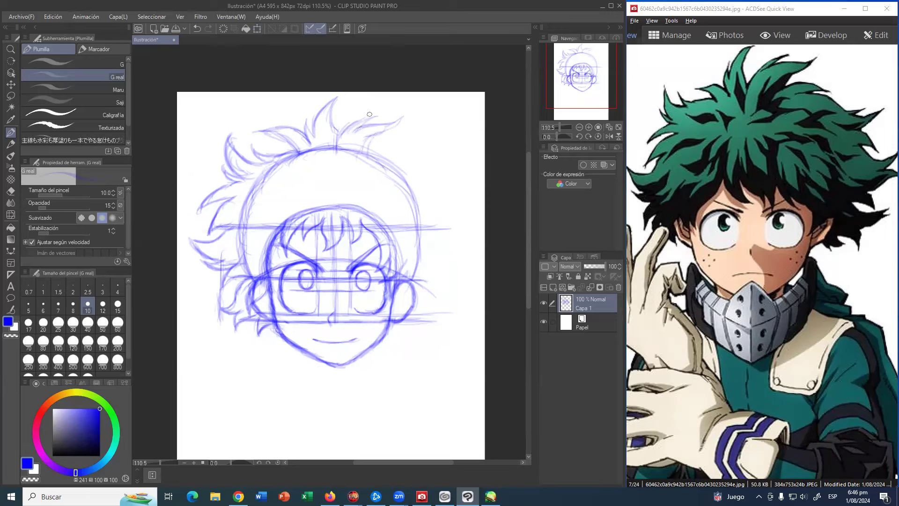
mouse_move(362, 150)
left_mouse_down()
mouse_move(386, 151)
mouse_move(358, 157)
mouse_move(400, 159)
mouse_move(374, 150)
mouse_move(412, 163)
mouse_move(385, 160)
mouse_move(402, 161)
mouse_move(378, 169)
mouse_move(409, 168)
mouse_move(388, 167)
mouse_move(398, 163)
mouse_move(382, 165)
mouse_move(413, 182)
mouse_move(409, 173)
mouse_move(444, 168)
mouse_move(424, 189)
mouse_move(405, 191)
mouse_move(419, 215)
mouse_move(406, 193)
mouse_move(444, 225)
mouse_move(431, 222)
mouse_move(455, 216)
mouse_move(438, 216)
mouse_move(444, 234)
left_mouse_up()
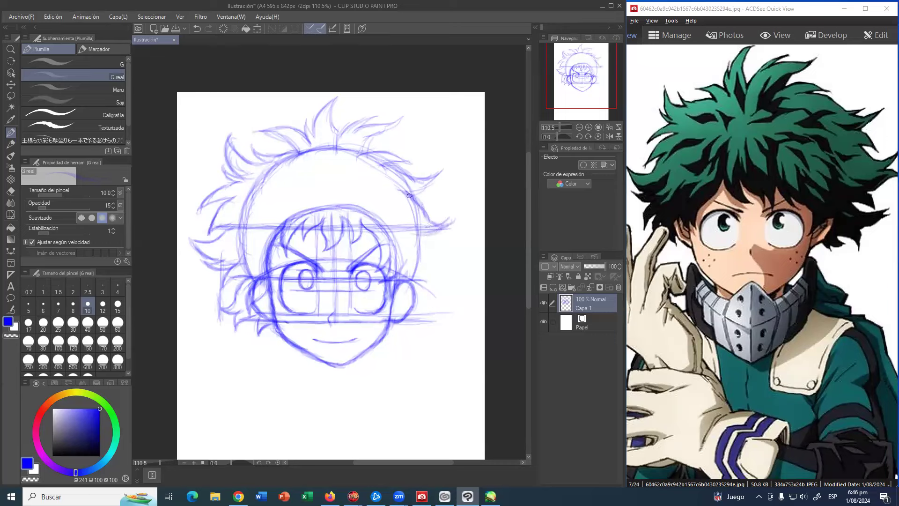
Continue the pointed locks down the right-hand side of the head, ending in curled tips behind and below the ear
mouse_move(454, 220)
left_mouse_down()
mouse_move(425, 240)
mouse_move(444, 235)
mouse_move(421, 231)
mouse_move(446, 248)
mouse_move(420, 237)
mouse_move(458, 261)
left_mouse_up()
mouse_move(422, 237)
left_mouse_down()
mouse_move(458, 272)
mouse_move(443, 250)
mouse_move(451, 274)
mouse_move(424, 257)
mouse_move(420, 265)
mouse_move(444, 279)
mouse_move(438, 331)
left_mouse_up()
left_click_drag(438, 332, 433, 299)
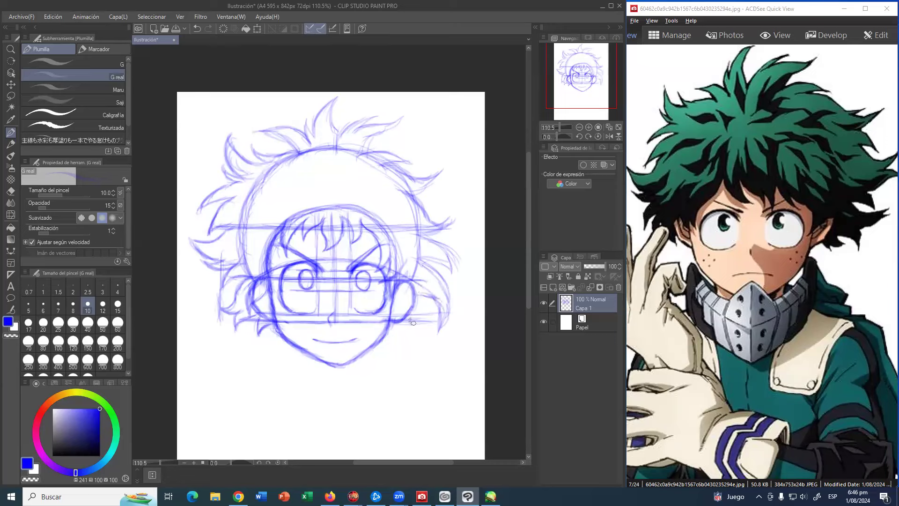
left_click_drag(410, 321, 421, 335)
Erase the circular hair-volume outline, the skull arc above the fringe and the guideline ends beside the forehead
key("e")
mouse_move(264, 210)
left_mouse_down()
mouse_move(239, 237)
mouse_move(266, 182)
mouse_move(322, 141)
mouse_move(325, 159)
mouse_move(356, 149)
mouse_move(360, 167)
mouse_move(382, 161)
mouse_move(362, 165)
mouse_move(397, 182)
mouse_move(393, 215)
left_mouse_up()
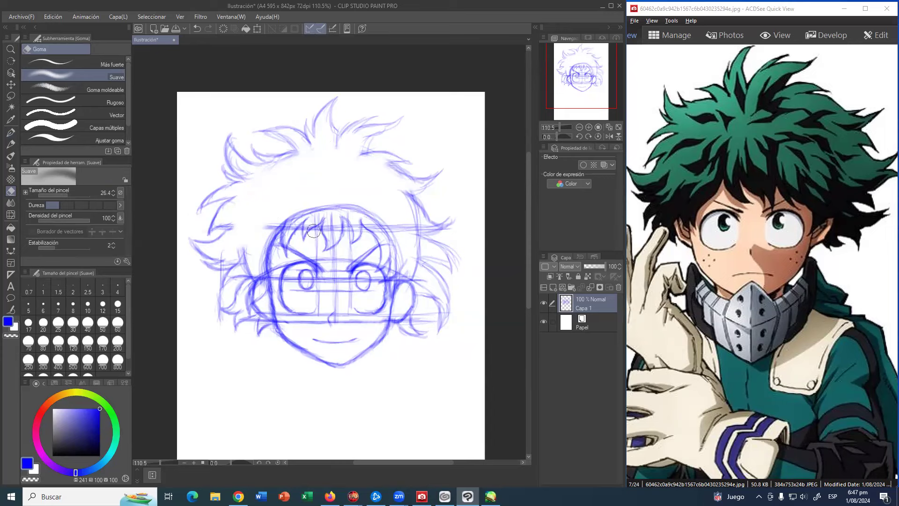
mouse_move(274, 228)
left_mouse_down()
mouse_move(320, 197)
mouse_move(316, 211)
mouse_move(340, 200)
mouse_move(333, 241)
mouse_move(333, 217)
mouse_move(357, 200)
mouse_move(384, 235)
mouse_move(376, 228)
mouse_move(394, 229)
mouse_move(404, 258)
mouse_move(400, 238)
mouse_move(419, 235)
mouse_move(411, 228)
mouse_move(435, 228)
mouse_move(400, 208)
mouse_move(408, 205)
mouse_move(396, 232)
mouse_move(355, 232)
mouse_move(378, 252)
left_mouse_up()
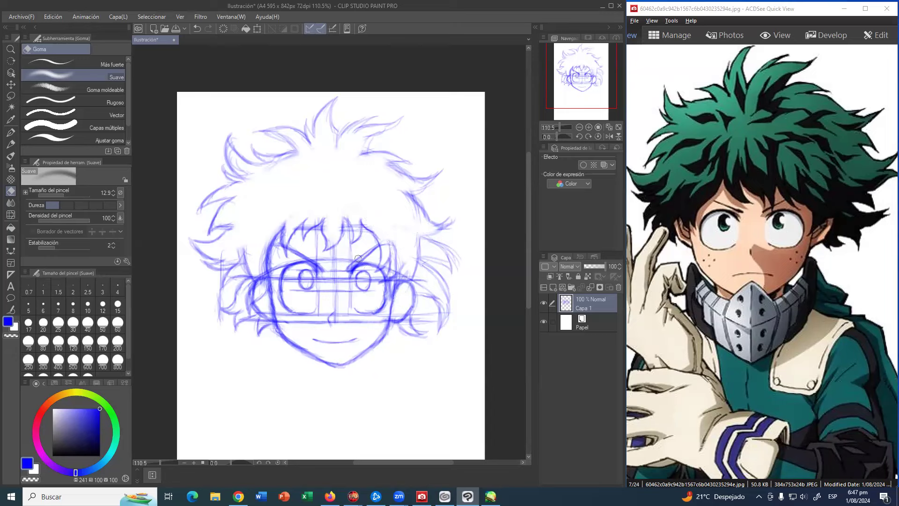
mouse_move(396, 245)
left_mouse_down()
mouse_move(414, 239)
mouse_move(423, 249)
mouse_move(413, 252)
mouse_move(413, 239)
mouse_move(409, 258)
mouse_move(421, 272)
mouse_move(412, 273)
mouse_move(413, 265)
mouse_move(422, 283)
mouse_move(412, 270)
mouse_move(430, 275)
mouse_move(418, 264)
mouse_move(432, 274)
mouse_move(433, 301)
left_mouse_up()
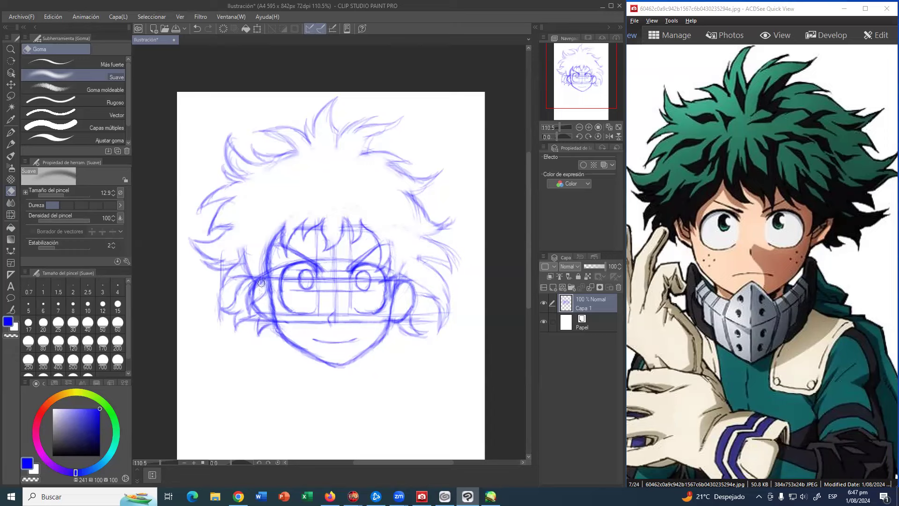
Erase the left-hand ear and the overlapping hair strokes around it
mouse_move(223, 268)
left_mouse_down()
mouse_move(218, 303)
mouse_move(255, 306)
mouse_move(255, 270)
left_mouse_up()
key("ctrl+z")
mouse_move(264, 280)
left_mouse_down()
mouse_move(259, 293)
mouse_move(266, 268)
mouse_move(268, 276)
left_mouse_up()
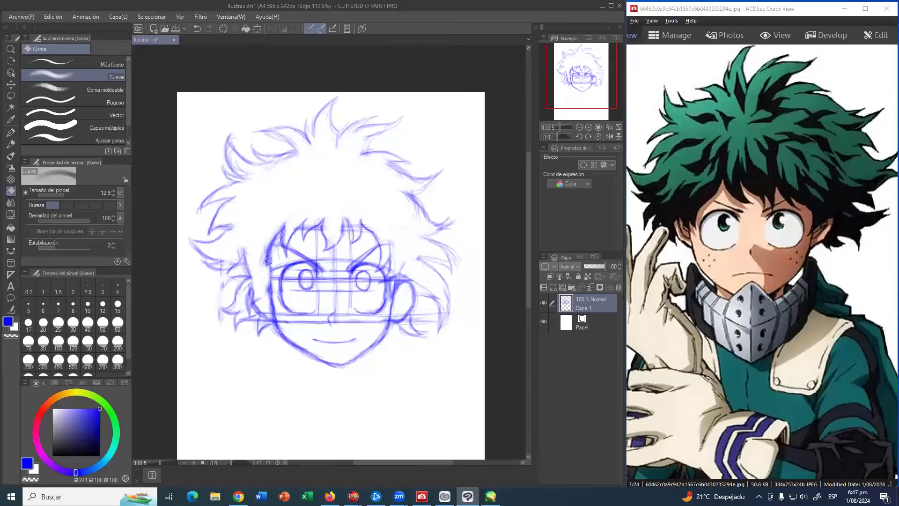
mouse_move(249, 251)
left_mouse_down()
mouse_move(267, 344)
mouse_move(256, 284)
mouse_move(266, 321)
mouse_move(267, 309)
mouse_move(256, 318)
mouse_move(245, 270)
mouse_move(268, 283)
mouse_move(247, 294)
mouse_move(243, 267)
left_mouse_up()
Redraw the hair strokes beside the left-hand temple and the outline of the left-hand ear
key("p")
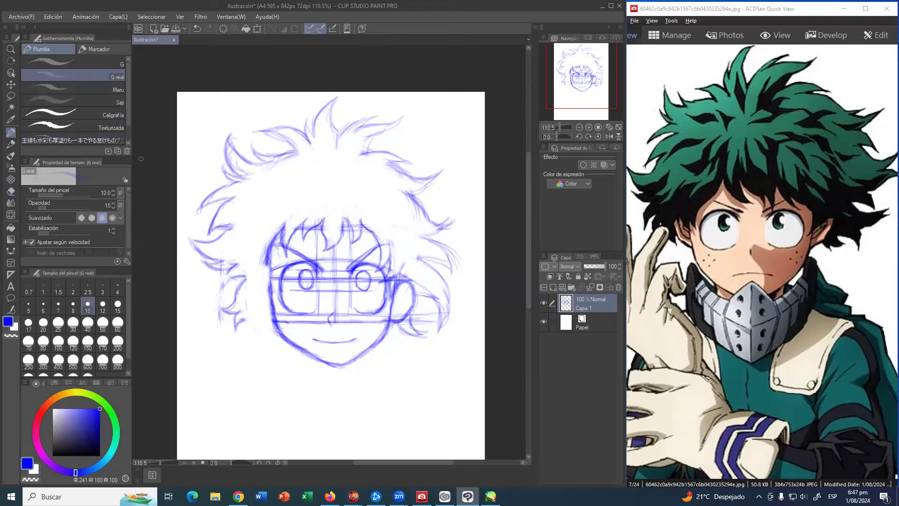
left_click_drag(232, 266, 222, 291)
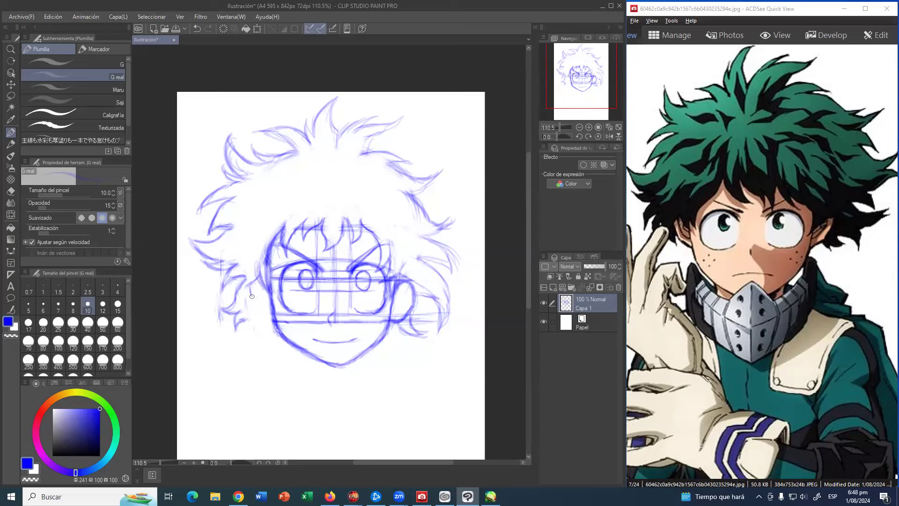
mouse_move(248, 291)
left_mouse_down()
mouse_move(262, 319)
mouse_move(255, 314)
mouse_move(277, 319)
left_mouse_up()
left_click_drag(255, 282, 266, 304)
Erase the curled locks beside the left-hand ear and sketch longer pointed locks hanging behind and below it
key("e")
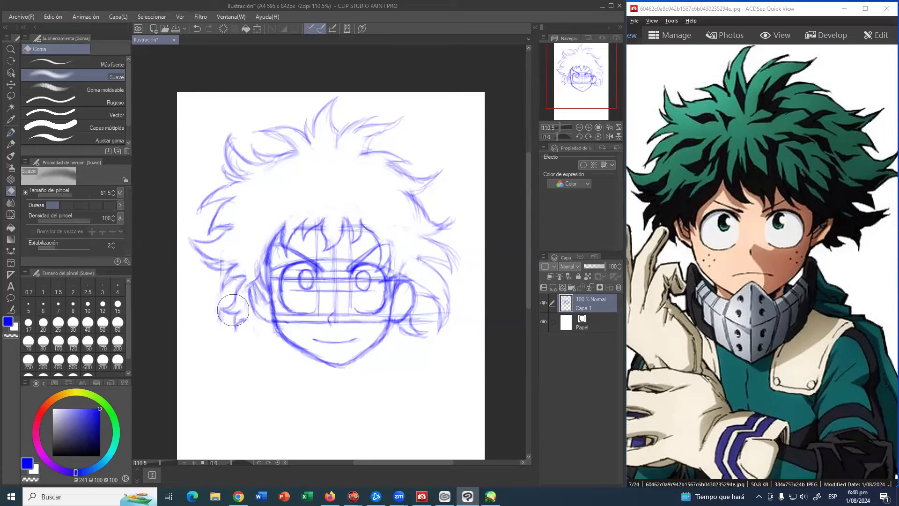
left_click_drag(229, 314, 237, 290)
key("bracketleft")
key("bracketleft")
key("p")
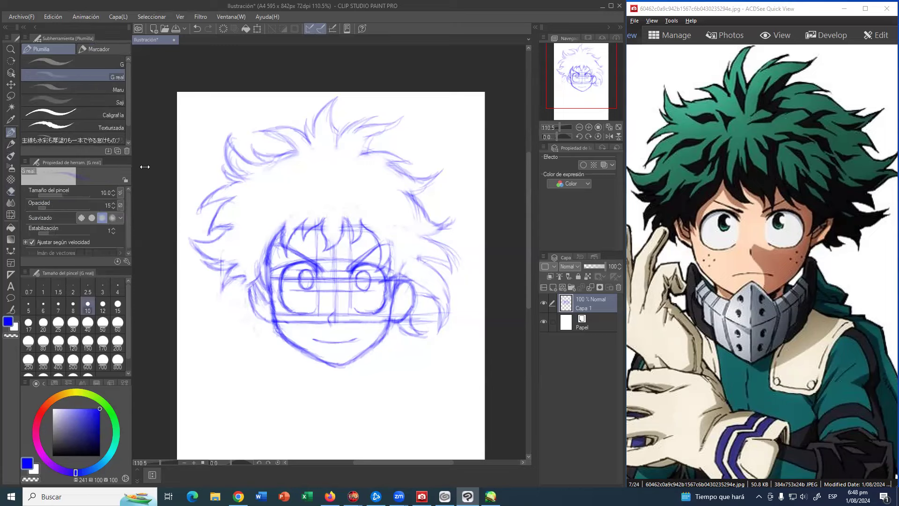
mouse_move(241, 284)
left_mouse_down()
mouse_move(230, 303)
mouse_move(245, 284)
mouse_move(230, 314)
mouse_move(232, 302)
mouse_move(235, 327)
mouse_move(228, 314)
mouse_move(242, 346)
mouse_move(244, 305)
mouse_move(263, 324)
left_mouse_up()
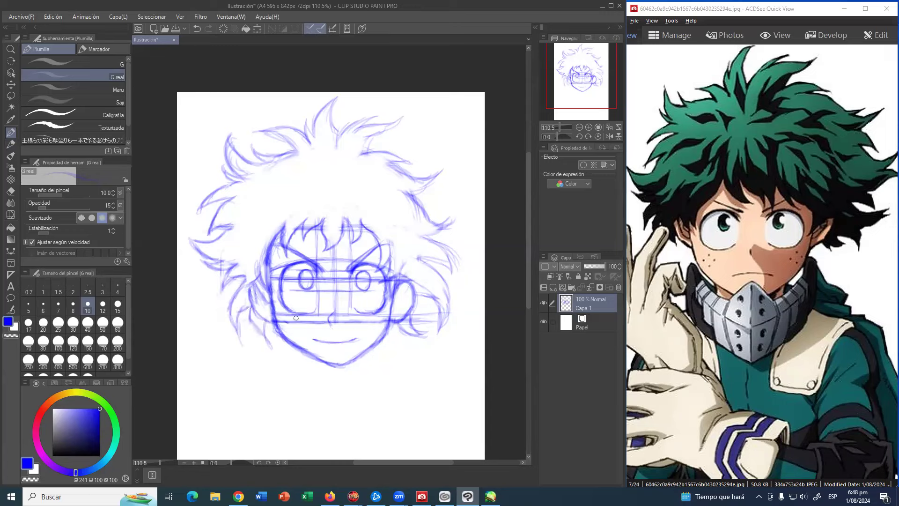
Erase the construction lines across the eyes, nose and cheeks, reducing the eraser size to 18 for the finer areas
key("e")
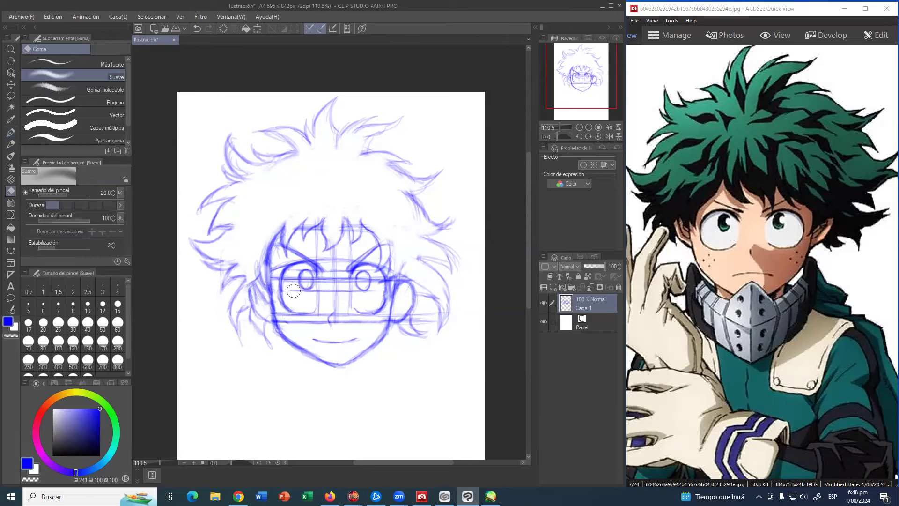
mouse_move(299, 280)
left_mouse_down()
mouse_move(317, 288)
mouse_move(304, 301)
mouse_move(321, 281)
mouse_move(330, 286)
mouse_move(321, 303)
mouse_move(351, 298)
mouse_move(329, 263)
mouse_move(313, 257)
mouse_move(307, 243)
mouse_move(319, 244)
mouse_move(344, 257)
mouse_move(296, 286)
mouse_move(244, 282)
left_mouse_up()
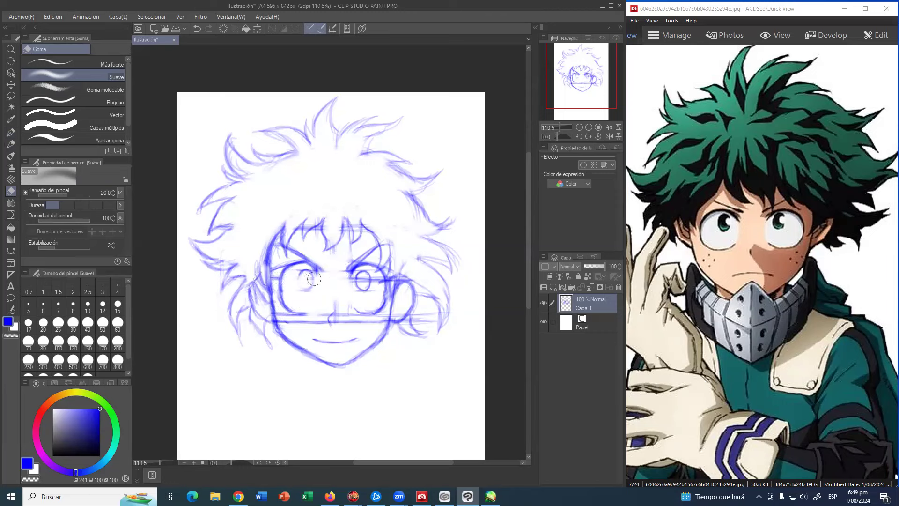
key("bracketleft")
key("bracketleft")
key("bracketleft")
key("bracketleft")
mouse_move(361, 277)
left_mouse_down()
mouse_move(352, 288)
mouse_move(372, 281)
left_mouse_up()
mouse_move(344, 319)
left_mouse_down()
mouse_move(341, 295)
mouse_move(341, 311)
mouse_move(333, 303)
mouse_move(352, 324)
mouse_move(382, 322)
mouse_move(311, 320)
mouse_move(318, 320)
mouse_move(290, 333)
mouse_move(323, 312)
mouse_move(330, 323)
mouse_move(295, 328)
mouse_move(280, 312)
mouse_move(283, 322)
mouse_move(305, 323)
mouse_move(272, 290)
mouse_move(283, 264)
left_mouse_up()
mouse_move(346, 274)
left_mouse_down()
mouse_move(342, 267)
mouse_move(356, 252)
mouse_move(397, 261)
left_mouse_up()
mouse_move(396, 317)
left_mouse_down()
mouse_move(417, 321)
mouse_move(419, 305)
mouse_move(429, 322)
mouse_move(424, 344)
mouse_move(409, 356)
left_mouse_up()
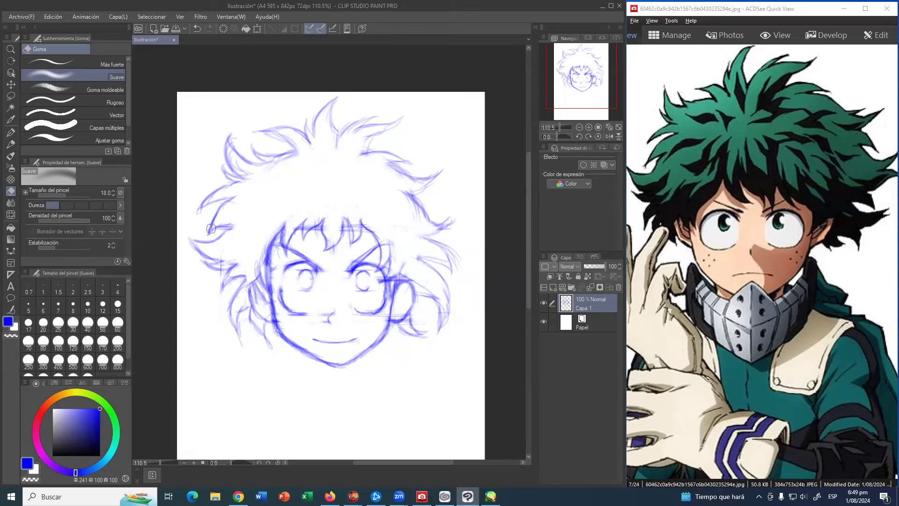
Redraw the right-hand eye's iris with the G real pen and erase the stray lines around the nose and cheeks
left_click(10, 132)
scroll(336, 198, "down", 3)
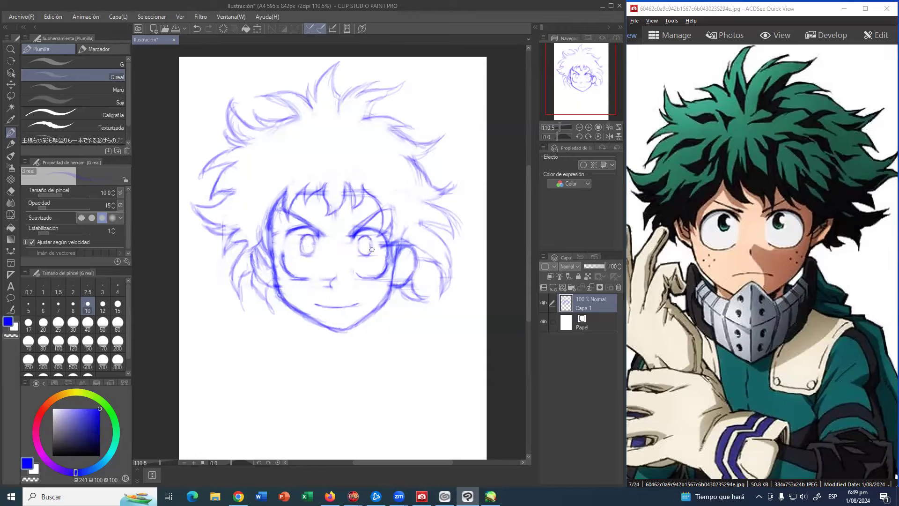
left_click_drag(356, 249, 373, 258)
key("e")
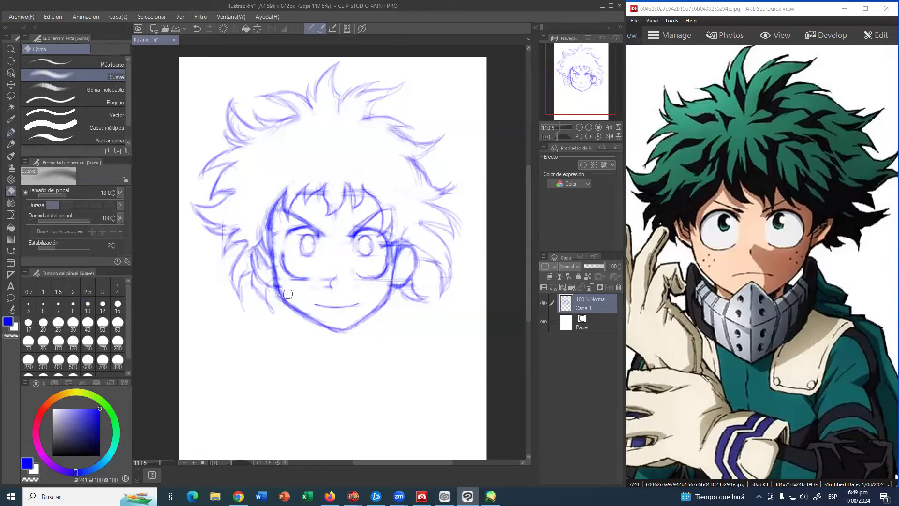
mouse_move(340, 283)
left_mouse_down()
mouse_move(326, 282)
mouse_move(326, 300)
left_mouse_up()
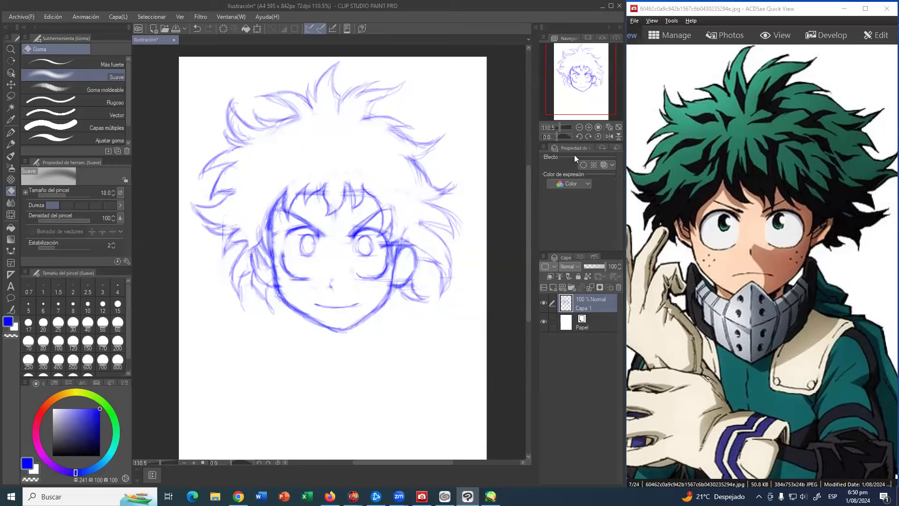
Reopen the smiling boy image in the navy tracksuit as the reference in ACDSee, enlarge it and return to the drawing
left_click(601, 6)
right_click(253, 202)
left_click(323, 236)
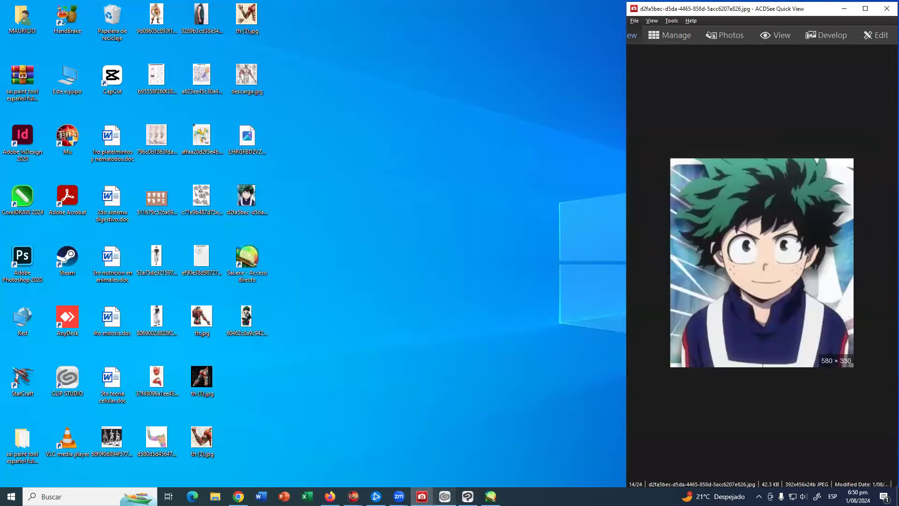
left_click(444, 496)
left_click(467, 496)
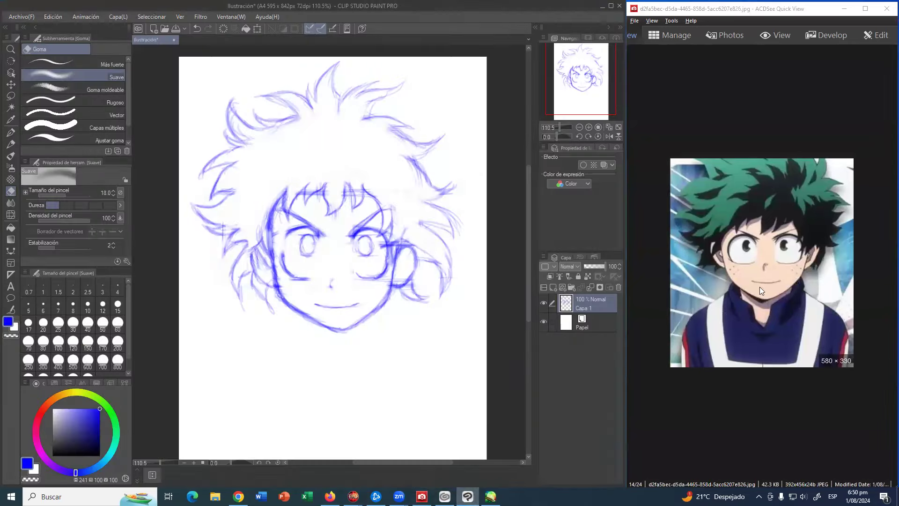
left_click(790, 293)
scroll(790, 293, "up", 1)
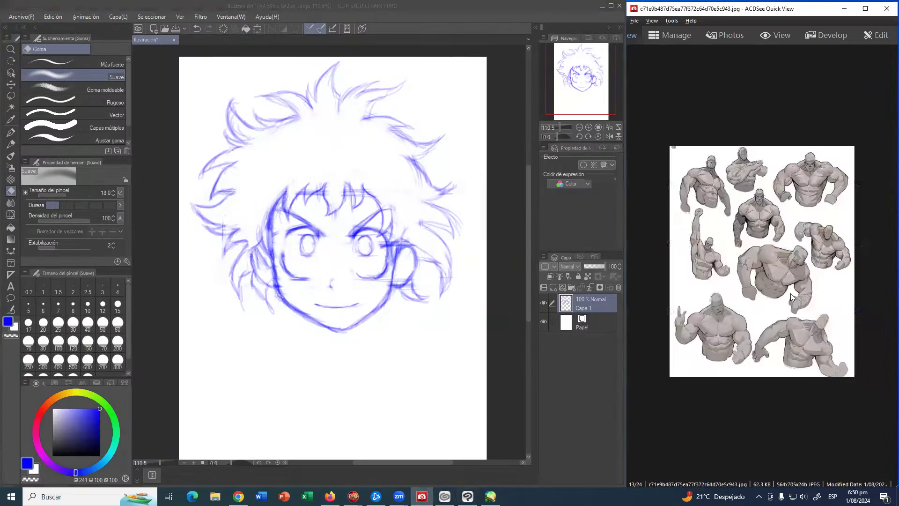
scroll(792, 294, "down", 1)
scroll(792, 293, "up", 3)
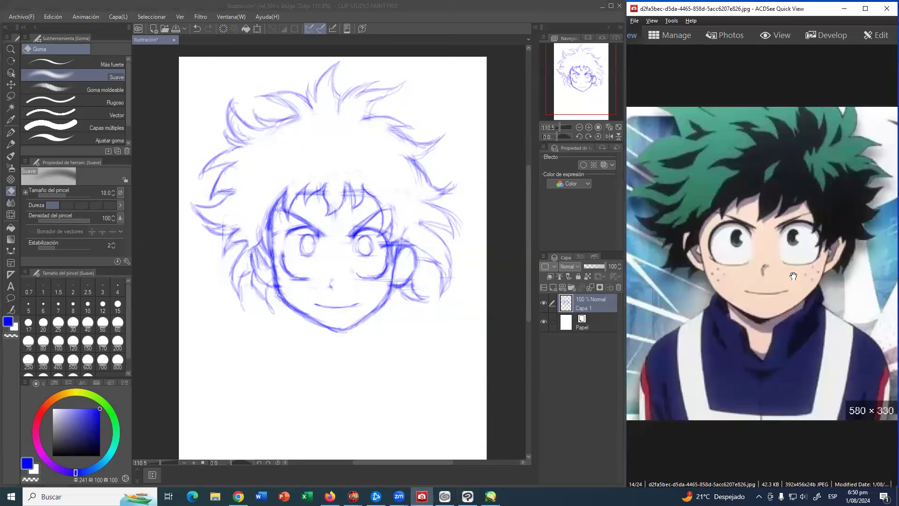
left_click(474, 28)
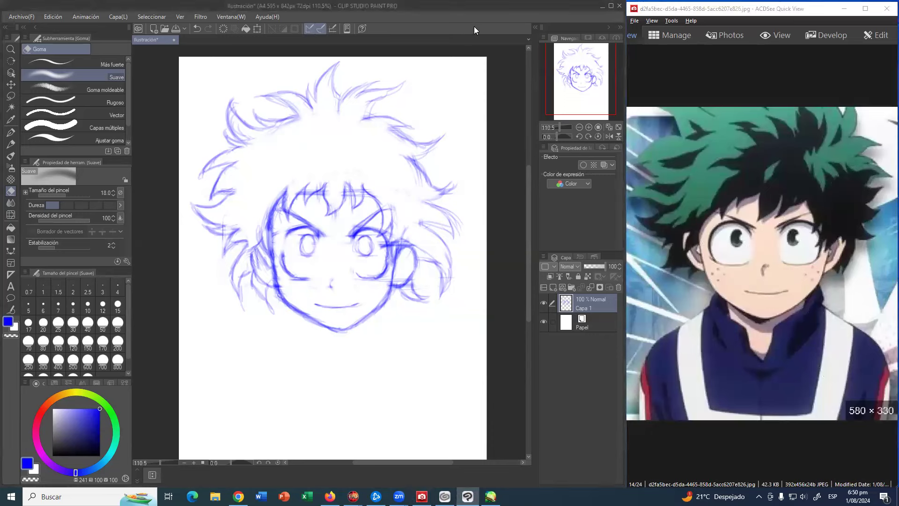
Sketch a light rounded skull outline inside the hair spikes, from the left-hand ear over the crown to the right-hand ear
left_click(11, 132)
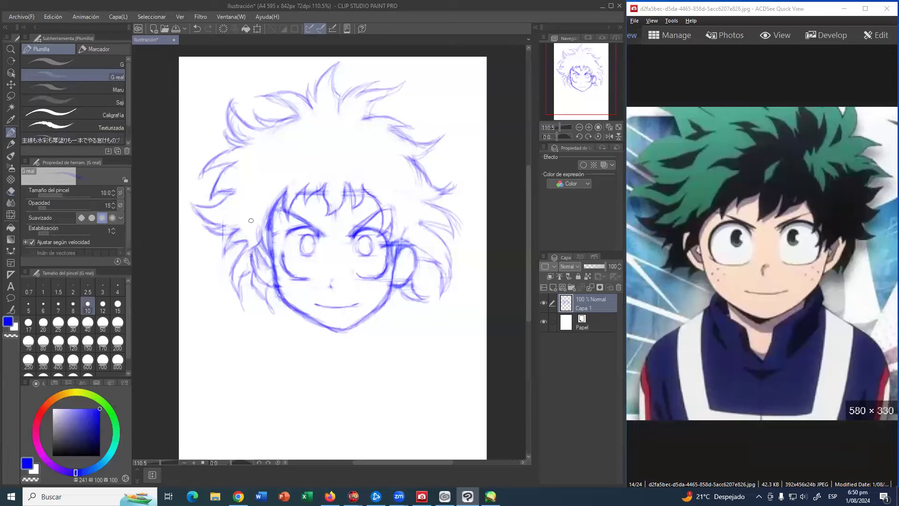
mouse_move(255, 240)
left_mouse_down()
mouse_move(249, 200)
mouse_move(250, 236)
mouse_move(248, 173)
left_mouse_up()
mouse_move(250, 214)
left_mouse_down()
mouse_move(274, 138)
mouse_move(254, 179)
mouse_move(312, 123)
mouse_move(282, 132)
mouse_move(358, 123)
mouse_move(307, 125)
mouse_move(409, 142)
mouse_move(359, 124)
mouse_move(398, 180)
left_mouse_up()
left_click_drag(380, 132, 412, 184)
mouse_move(406, 151)
left_mouse_down()
mouse_move(422, 201)
mouse_move(397, 239)
left_mouse_up()
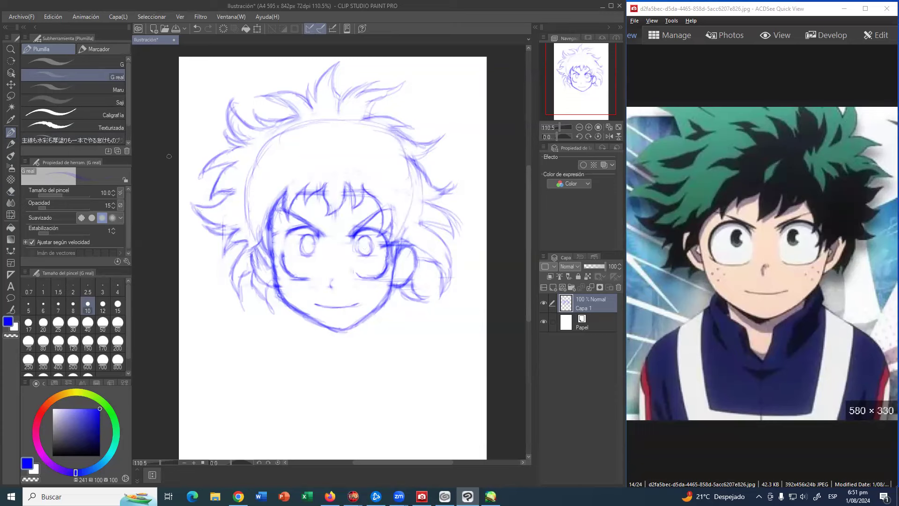
Lasso the left-hand hair spikes, shift them slightly closer to the face and clear the selection
left_click(11, 96)
mouse_move(270, 132)
left_mouse_down()
mouse_move(232, 92)
mouse_move(212, 109)
mouse_move(189, 177)
mouse_move(210, 277)
mouse_move(268, 316)
mouse_move(285, 308)
mouse_move(247, 259)
mouse_move(241, 192)
mouse_move(244, 166)
mouse_move(270, 132)
left_mouse_up()
key("ctrl+t")
left_click_drag(252, 179, 248, 184)
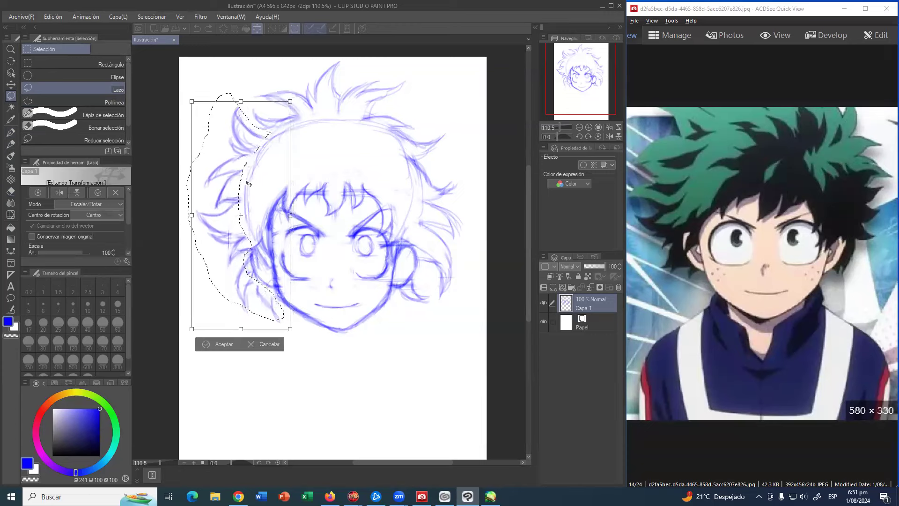
key("Return")
key("ctrl+d")
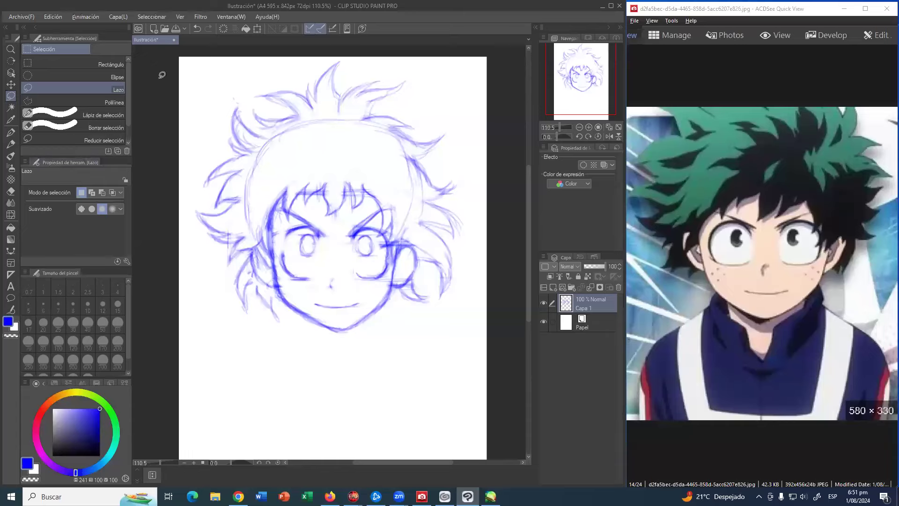
Erase the light skull outline inside the hair and sketch short G real strands joining the left-hand spikes near the ear
key("e")
mouse_move(256, 178)
left_mouse_down()
mouse_move(287, 136)
mouse_move(352, 124)
mouse_move(336, 132)
mouse_move(372, 132)
mouse_move(367, 145)
mouse_move(396, 167)
mouse_move(396, 145)
mouse_move(389, 168)
mouse_move(400, 211)
left_mouse_up()
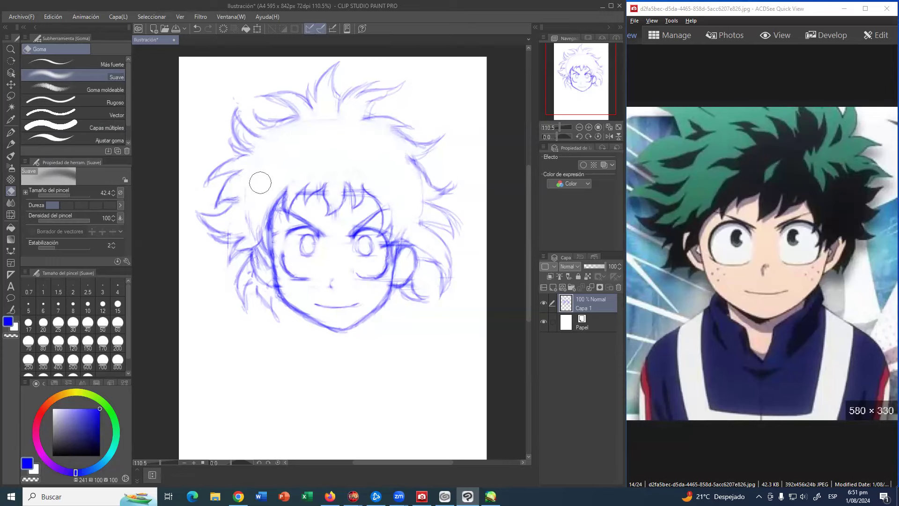
left_click(9, 133)
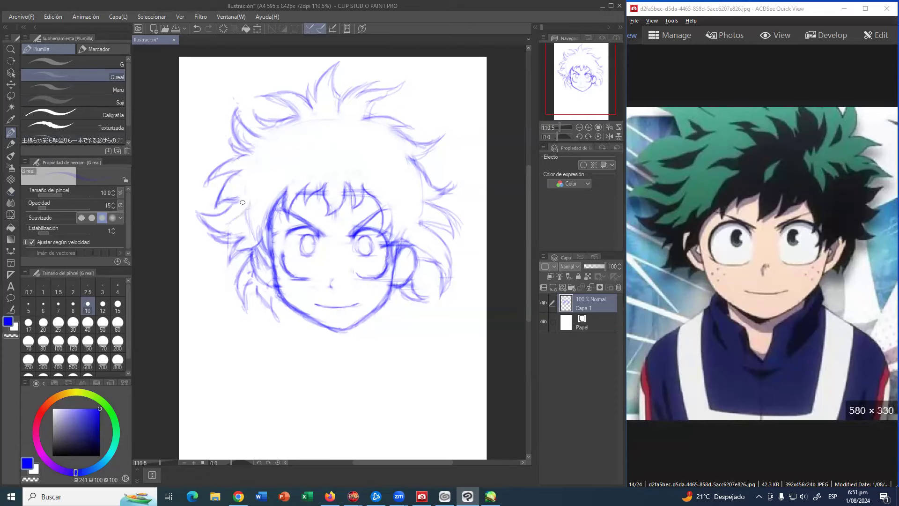
mouse_move(234, 227)
left_mouse_down()
mouse_move(265, 216)
mouse_move(259, 225)
mouse_move(265, 215)
left_mouse_up()
Erase the long lower hair spikes beside both ears with the soft eraser
key("e")
mouse_move(253, 247)
left_mouse_down()
mouse_move(239, 287)
mouse_move(245, 307)
mouse_move(241, 272)
mouse_move(269, 302)
left_mouse_up()
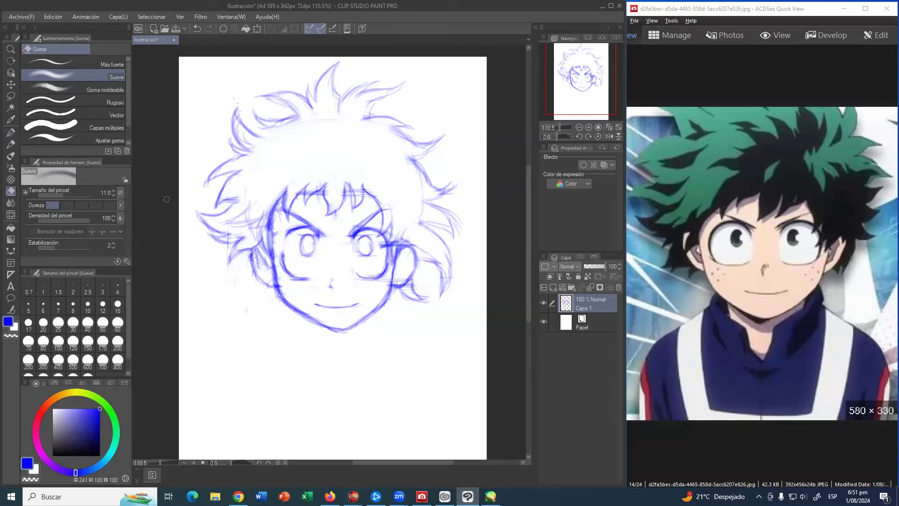
mouse_move(451, 284)
left_mouse_down()
mouse_move(409, 290)
mouse_move(406, 300)
mouse_move(438, 281)
mouse_move(443, 242)
mouse_move(444, 273)
mouse_move(439, 234)
mouse_move(440, 260)
left_mouse_up()
Sketch shorter hair spikes behind and below both ears with the G real pen
left_click(10, 133)
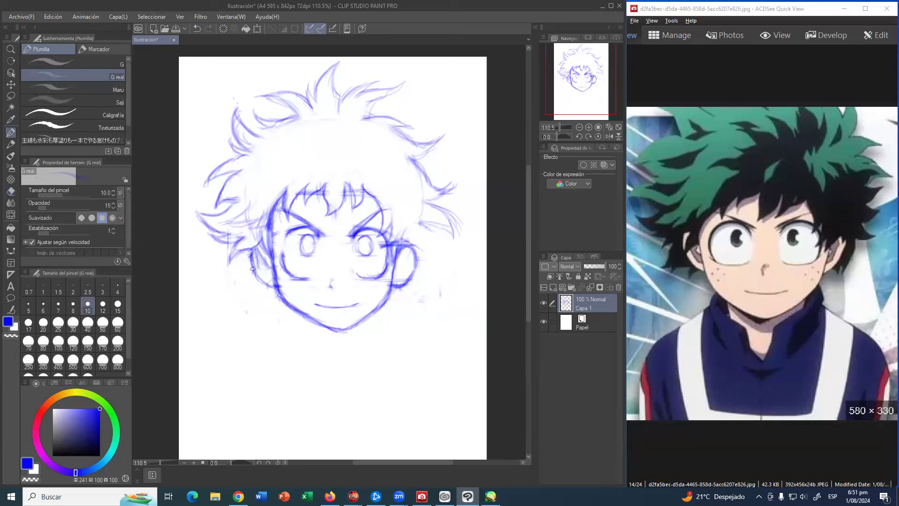
mouse_move(250, 253)
left_mouse_down()
mouse_move(242, 274)
mouse_move(248, 260)
mouse_move(253, 269)
left_mouse_up()
mouse_move(254, 278)
left_mouse_down()
mouse_move(254, 300)
mouse_move(268, 290)
mouse_move(274, 302)
mouse_move(283, 288)
left_mouse_up()
mouse_move(396, 294)
left_mouse_down()
mouse_move(421, 275)
mouse_move(420, 285)
mouse_move(424, 251)
mouse_move(411, 241)
mouse_move(452, 249)
mouse_move(425, 226)
left_mouse_up()
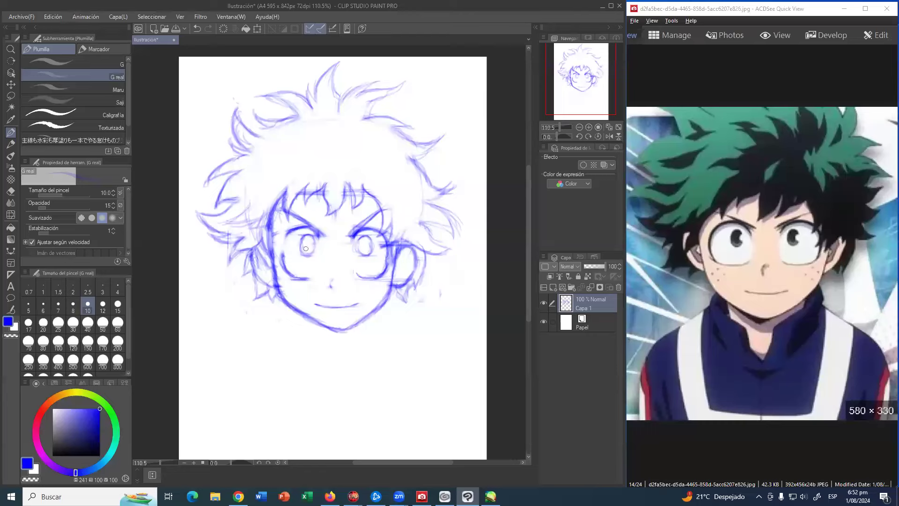
Redraw the hair tuft sweeping outward above the right-hand ear with repeated curved strokes
mouse_move(408, 238)
left_mouse_down()
mouse_move(448, 243)
mouse_move(423, 219)
mouse_move(438, 242)
mouse_move(434, 235)
mouse_move(454, 241)
left_mouse_up()
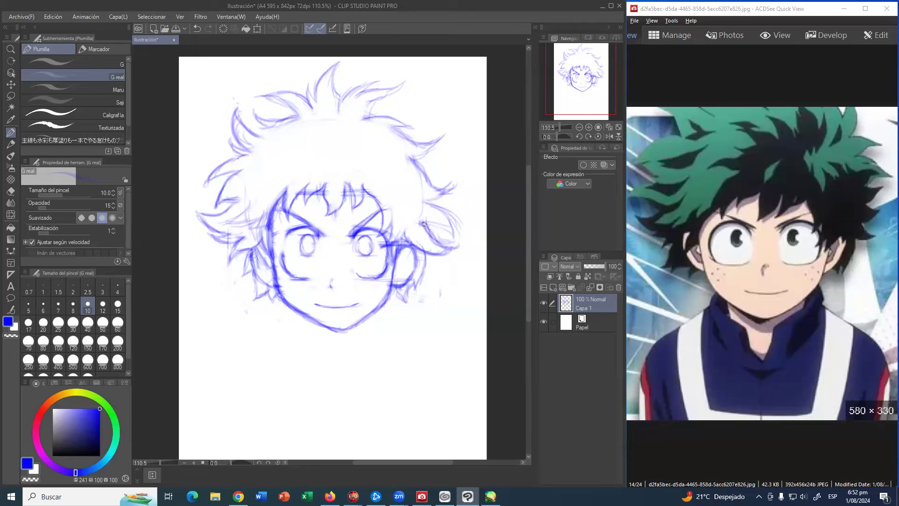
left_click_drag(418, 225, 453, 238)
left_click_drag(421, 225, 453, 241)
left_click_drag(430, 208, 456, 242)
Erase the spikes across the crown and upper right-hand side with a large soft eraser, and switch back to the G real pen
key("e")
mouse_move(335, 112)
left_mouse_down()
mouse_move(267, 89)
mouse_move(341, 89)
mouse_move(368, 74)
mouse_move(352, 72)
mouse_move(368, 80)
mouse_move(357, 110)
mouse_move(441, 108)
mouse_move(444, 124)
mouse_move(403, 126)
mouse_move(424, 122)
mouse_move(291, 109)
mouse_move(262, 93)
mouse_move(257, 100)
mouse_move(283, 126)
mouse_move(389, 119)
mouse_move(389, 142)
mouse_move(422, 160)
mouse_move(444, 156)
mouse_move(452, 187)
left_mouse_up()
left_click_drag(262, 119, 303, 131)
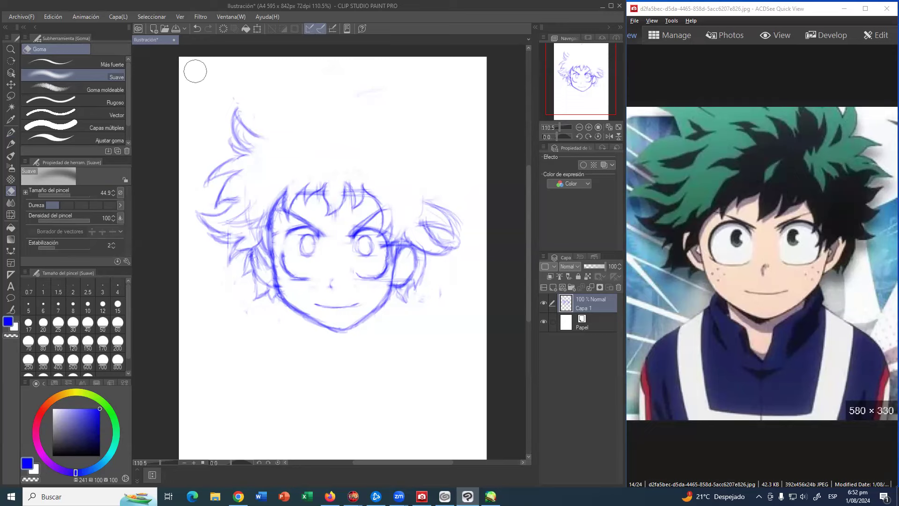
left_click(11, 134)
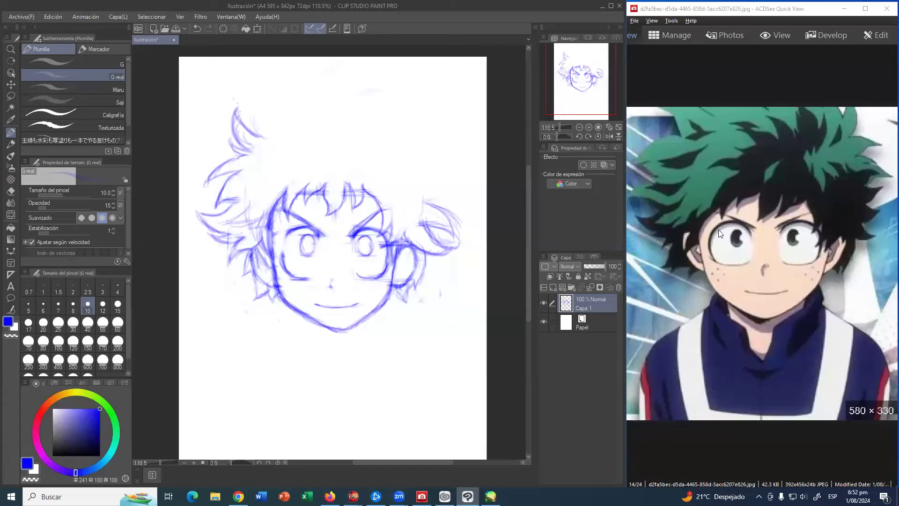
Open the desktop image of the boy with the metal mask and gloves in ACDSee, frame his head and return to the drawing
scroll(718, 230, "up", 2)
scroll(731, 262, "down", 4)
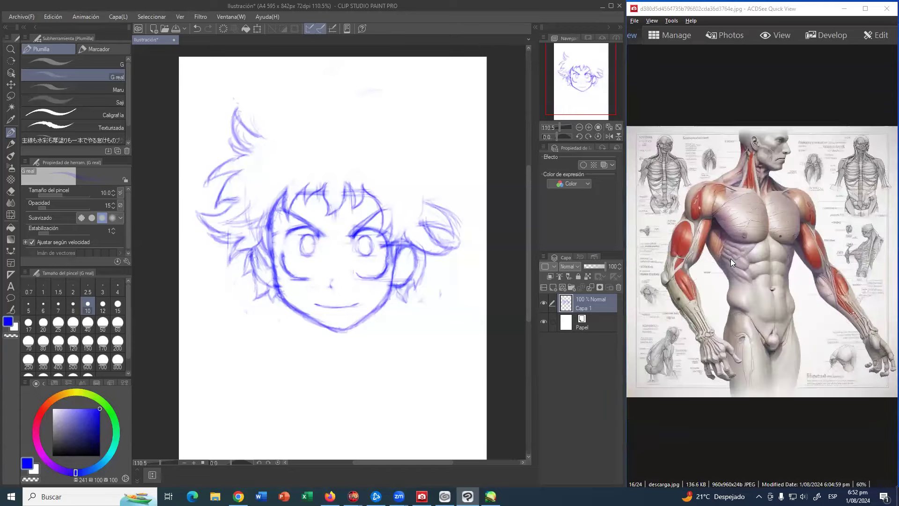
scroll(731, 258, "down", 1)
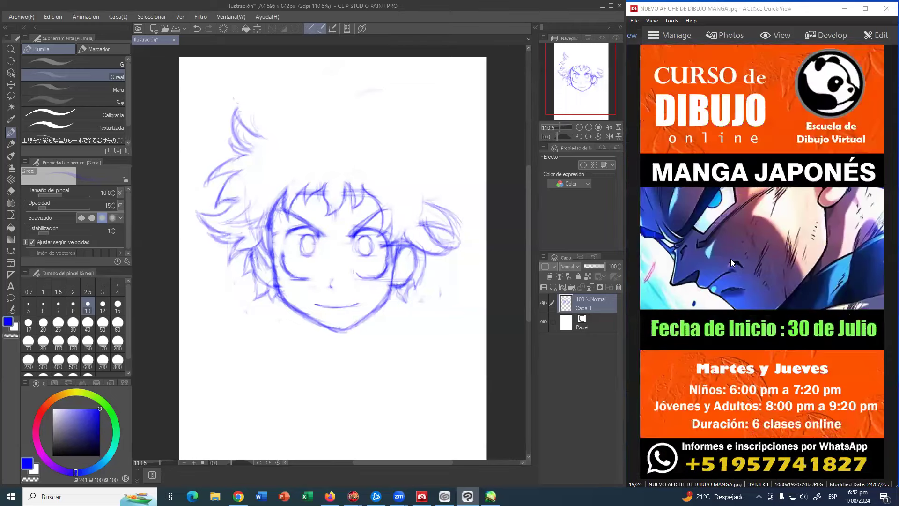
scroll(730, 258, "up", 2)
left_click(602, 6)
left_click(564, 7)
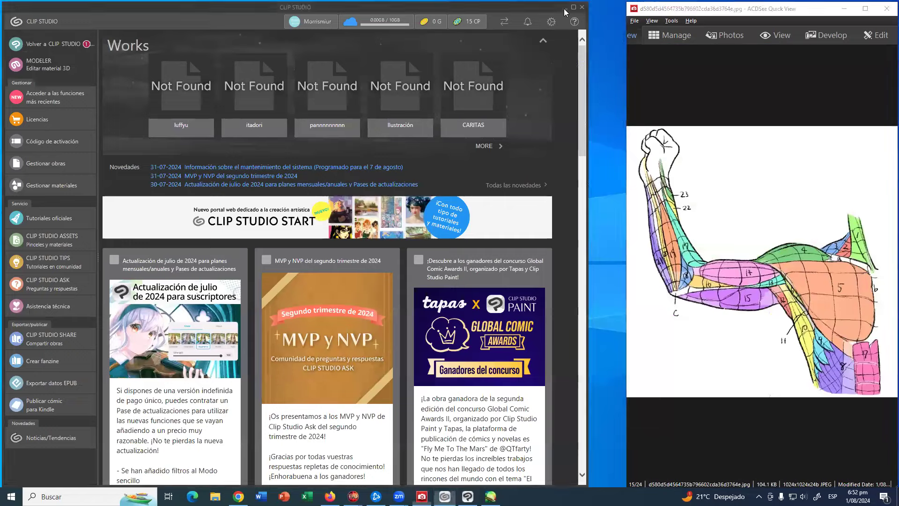
left_click(248, 307)
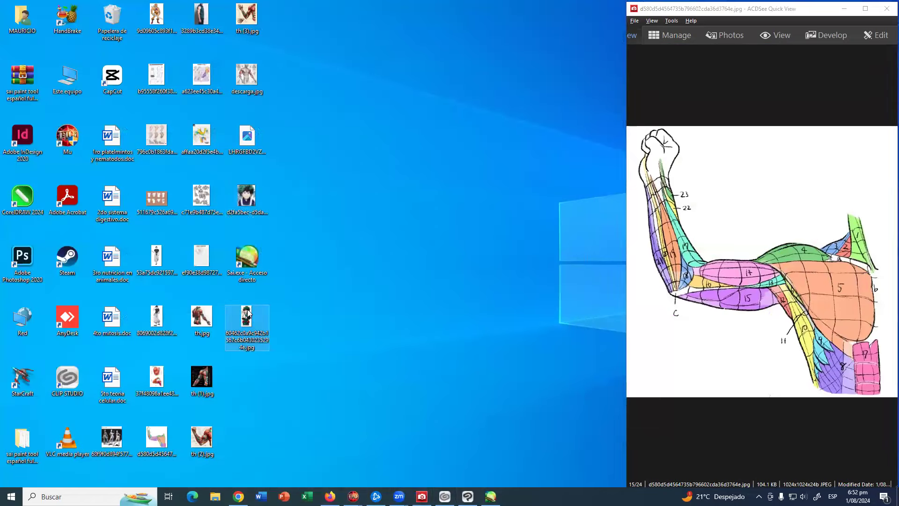
right_click(248, 309)
left_click(376, 250)
scroll(775, 240, "up", 4)
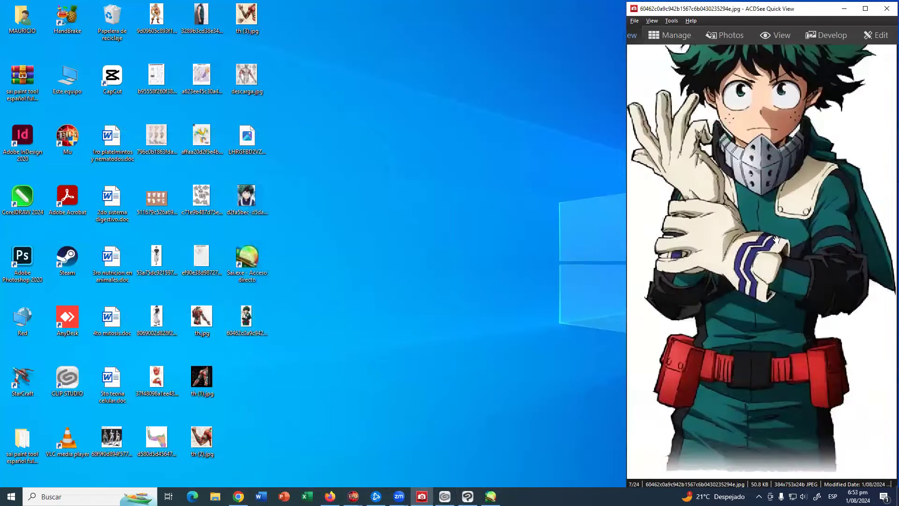
left_click_drag(773, 183, 781, 338)
scroll(781, 337, "down", 4)
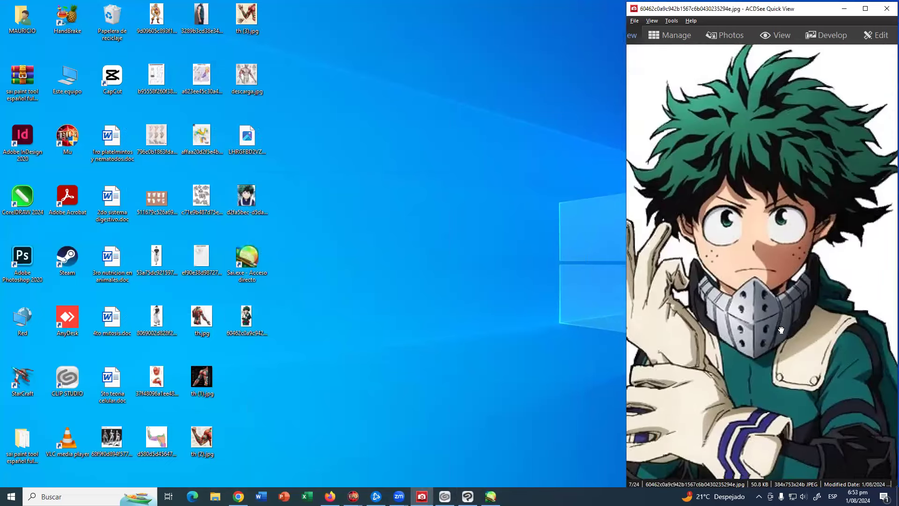
left_click(468, 496)
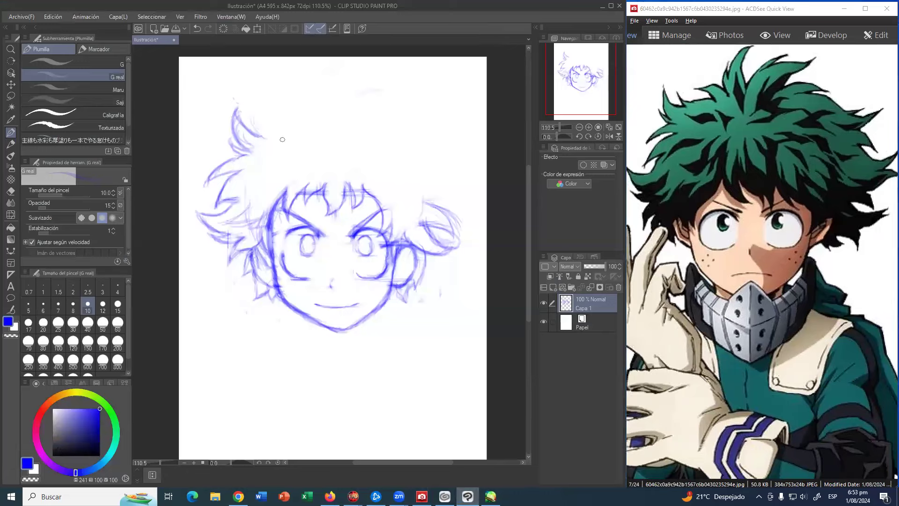
Sketch new crown spikes from the upper left-hand side to the tall central tufts, undoing the last stroke
mouse_move(256, 124)
left_mouse_down()
mouse_move(264, 135)
mouse_move(284, 122)
mouse_move(265, 124)
mouse_move(301, 127)
mouse_move(276, 100)
mouse_move(323, 119)
left_mouse_up()
mouse_move(320, 120)
left_mouse_down()
mouse_move(325, 90)
mouse_move(361, 66)
mouse_move(355, 72)
mouse_move(370, 66)
mouse_move(343, 113)
mouse_move(394, 85)
left_mouse_up()
mouse_move(349, 111)
left_mouse_down()
mouse_move(398, 82)
mouse_move(388, 95)
mouse_move(430, 106)
left_mouse_up()
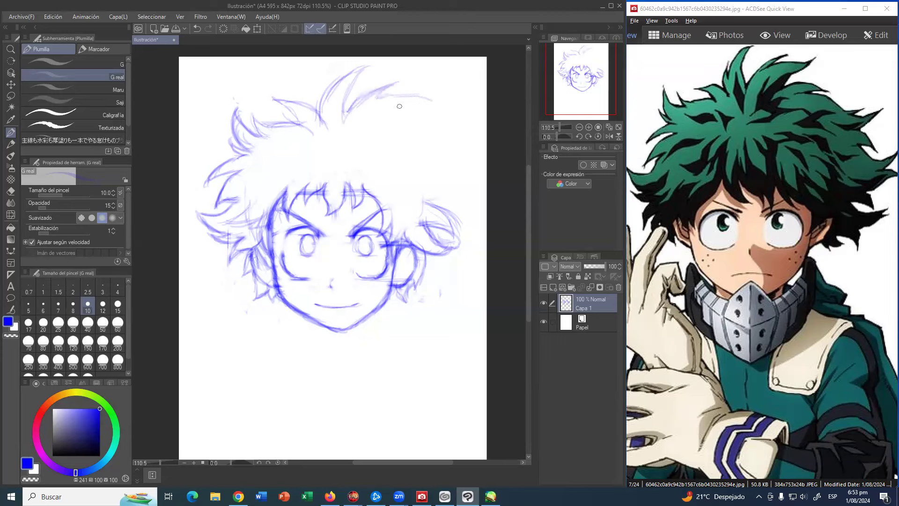
key("ctrl+z")
Sketch the right-hand hair spikes from the crown down to the tuft above the ear, undoing and redrawing the lower ones
mouse_move(375, 98)
left_mouse_down()
mouse_move(409, 83)
mouse_move(368, 134)
mouse_move(403, 118)
mouse_move(393, 119)
mouse_move(426, 121)
left_mouse_up()
mouse_move(427, 121)
left_mouse_down()
mouse_move(390, 133)
mouse_move(440, 164)
mouse_move(457, 163)
mouse_move(436, 174)
mouse_move(461, 195)
mouse_move(470, 189)
mouse_move(455, 193)
left_mouse_up()
left_click_drag(454, 195, 414, 205)
key("ctrl+z")
key("ctrl+z")
key("ctrl+z")
left_click_drag(419, 167, 442, 194)
mouse_move(441, 193)
left_mouse_down()
mouse_move(461, 200)
mouse_move(412, 205)
left_mouse_up()
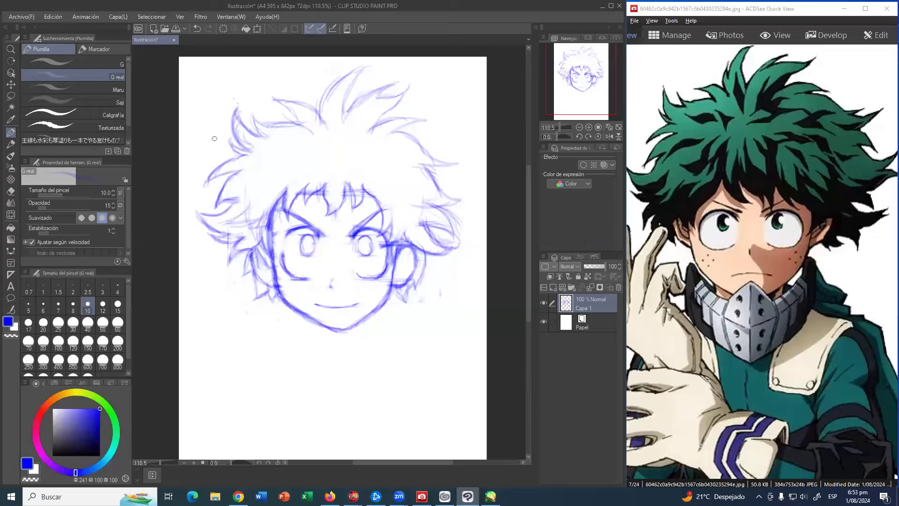
Sketch the upper left-hand hair spike, erase its rough strokes and redraw it with a cleaner curve
mouse_move(248, 115)
left_mouse_down()
mouse_move(263, 136)
mouse_move(256, 120)
mouse_move(283, 122)
mouse_move(270, 117)
mouse_move(302, 124)
mouse_move(313, 140)
left_mouse_up()
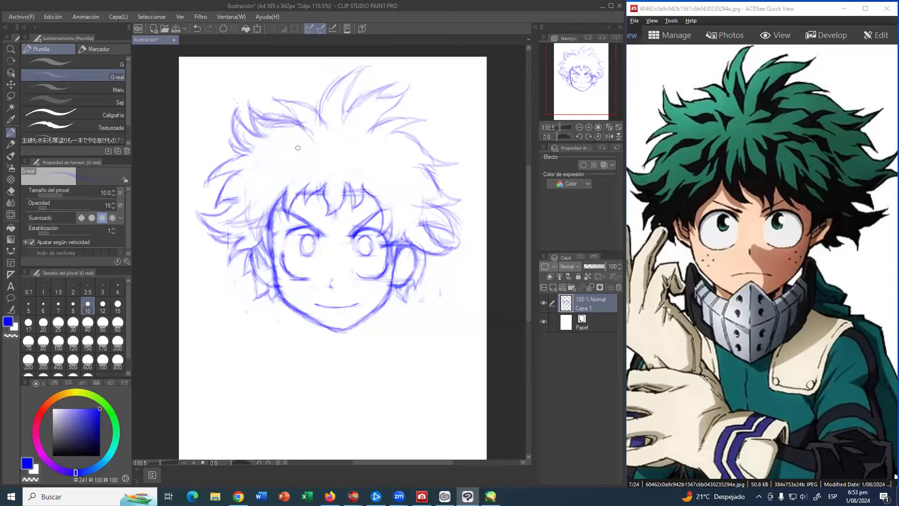
key("e")
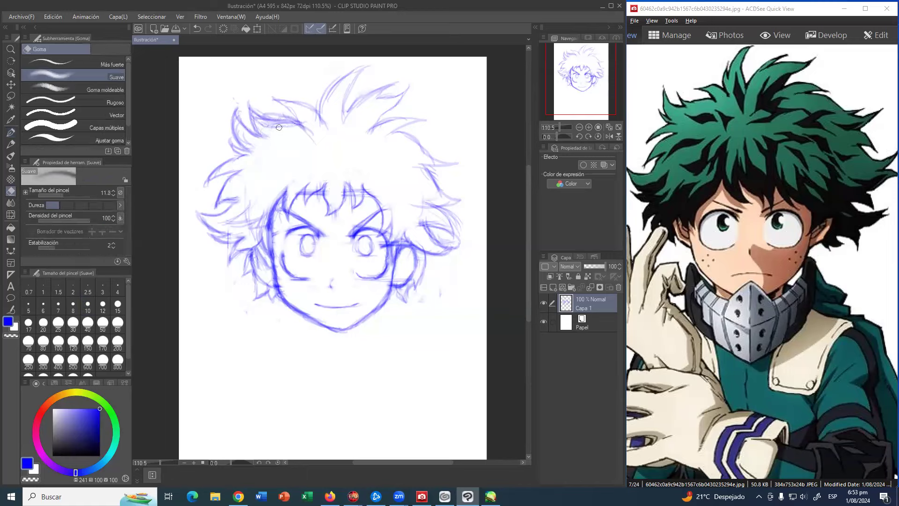
mouse_move(264, 124)
left_mouse_down()
mouse_move(311, 132)
mouse_move(272, 114)
mouse_move(287, 114)
mouse_move(329, 203)
mouse_move(297, 186)
mouse_move(269, 115)
mouse_move(282, 123)
mouse_move(276, 129)
mouse_move(308, 136)
left_mouse_up()
key("p")
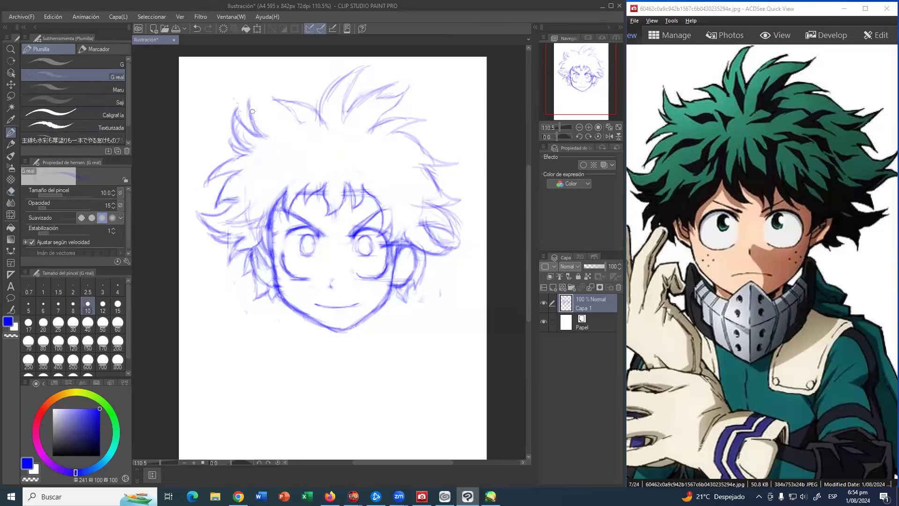
left_click_drag(251, 104, 307, 135)
Bring back the smiling boy in the navy tracksuit as the reference and sketch the neck lines and collar tips below the jaw
scroll(735, 230, "down", 7)
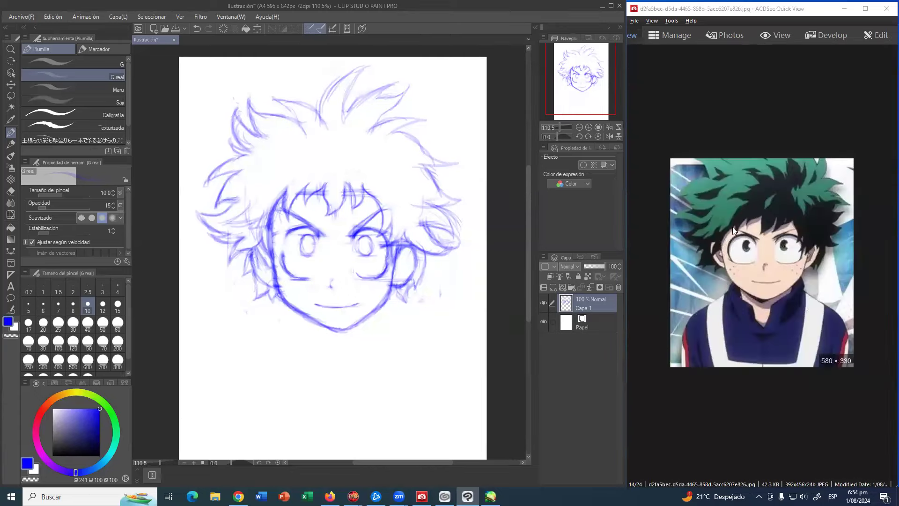
scroll(784, 287, "up", 1)
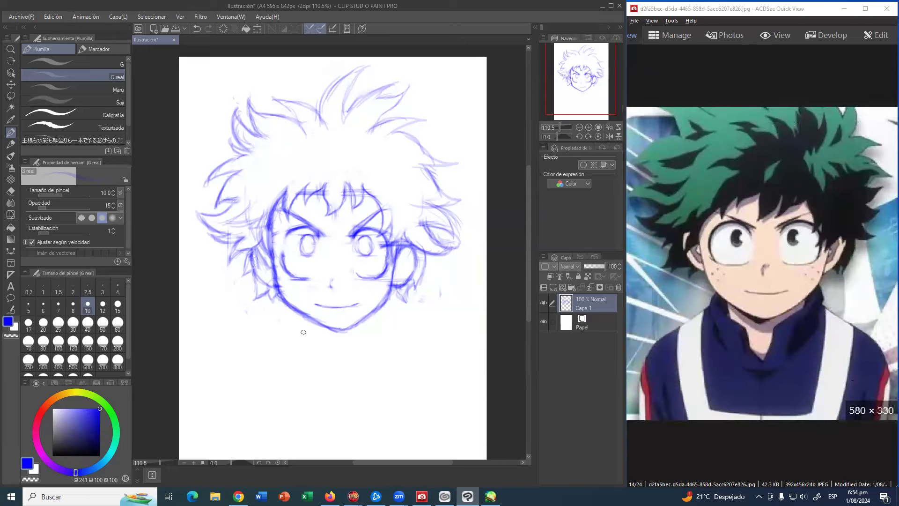
mouse_move(300, 317)
left_mouse_down()
mouse_move(307, 340)
mouse_move(311, 334)
left_mouse_up()
left_click_drag(373, 310, 366, 343)
left_click_drag(300, 318, 304, 338)
mouse_move(288, 318)
left_mouse_down()
mouse_move(298, 310)
mouse_move(285, 328)
mouse_move(289, 319)
left_mouse_up()
left_click_drag(378, 310, 391, 334)
Sketch both folded sides of the tracksuit collar around the neck, leaving a gap at the center
mouse_move(287, 329)
left_mouse_down()
mouse_move(300, 356)
mouse_move(301, 332)
mouse_move(286, 322)
mouse_move(291, 338)
mouse_move(339, 349)
left_mouse_up()
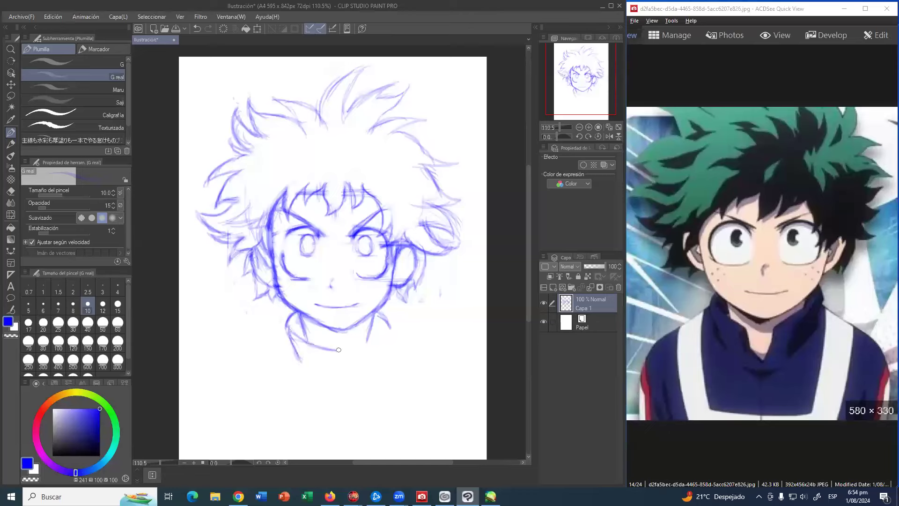
left_click_drag(289, 335, 339, 360)
left_click_drag(357, 354, 379, 328)
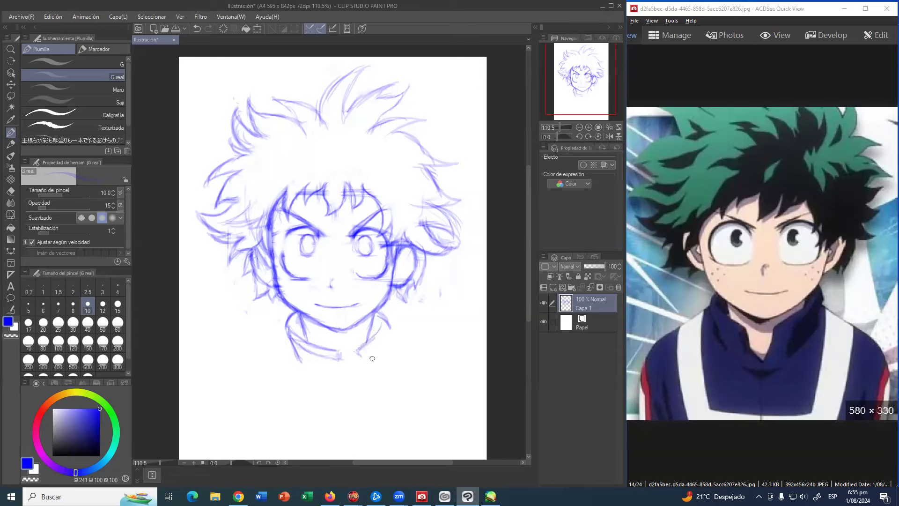
left_click_drag(362, 359, 393, 321)
Sketch both shoulder lines from the collar, plus the left-hand arm outline and the strap lines on the chest
left_click_drag(288, 343, 267, 363)
mouse_move(386, 345)
left_mouse_down()
mouse_move(405, 354)
mouse_move(407, 337)
mouse_move(418, 347)
left_mouse_up()
mouse_move(280, 336)
left_mouse_down()
mouse_move(277, 383)
mouse_move(290, 408)
mouse_move(261, 349)
mouse_move(259, 396)
left_mouse_up()
mouse_move(256, 350)
left_mouse_down()
mouse_move(257, 389)
mouse_move(259, 368)
mouse_move(268, 421)
left_mouse_up()
left_click_drag(293, 343, 297, 402)
mouse_move(286, 371)
left_mouse_down()
mouse_move(299, 394)
mouse_move(327, 353)
left_mouse_up()
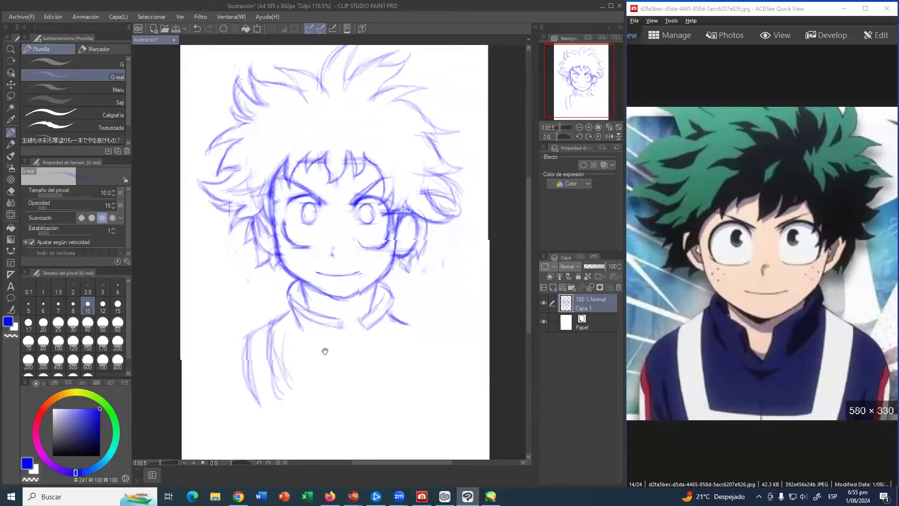
Sketch the inner border of the chest straps with a straight lower edge, and outline the right-hand shoulder
left_click_drag(261, 348, 276, 375)
mouse_move(260, 330)
left_mouse_down()
mouse_move(284, 385)
mouse_move(266, 342)
mouse_move(299, 381)
mouse_move(326, 386)
mouse_move(293, 386)
mouse_move(399, 386)
left_mouse_up()
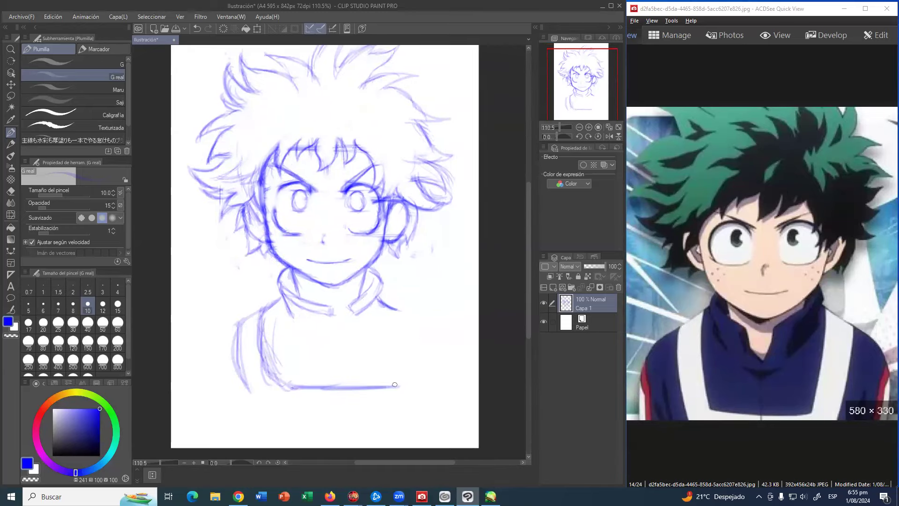
mouse_move(396, 306)
left_mouse_down()
mouse_move(407, 350)
mouse_move(403, 344)
left_mouse_up()
mouse_move(394, 311)
left_mouse_down()
mouse_move(403, 355)
mouse_move(402, 331)
left_mouse_up()
left_click_drag(401, 321, 405, 381)
mouse_move(404, 340)
left_mouse_down()
mouse_move(399, 395)
mouse_move(405, 356)
left_mouse_up()
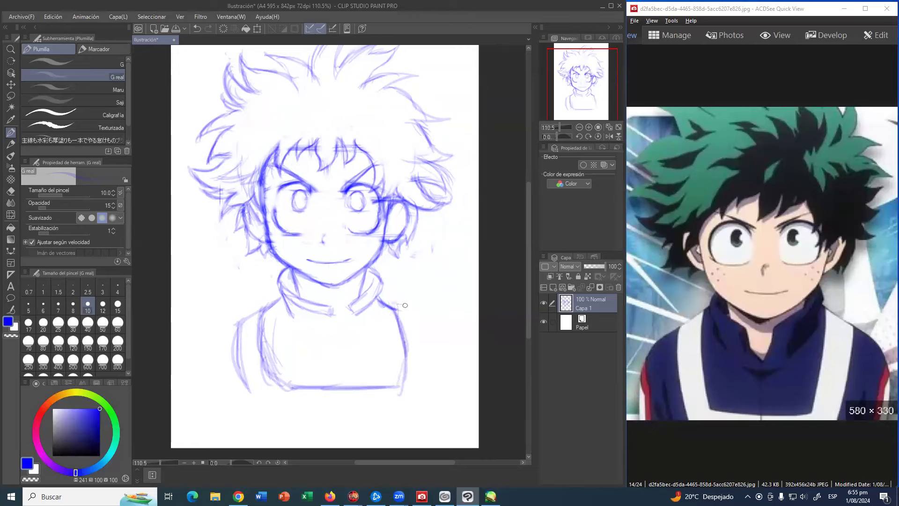
mouse_move(406, 309)
left_mouse_down()
mouse_move(423, 318)
mouse_move(426, 350)
mouse_move(399, 375)
left_mouse_up()
Sketch the pointed collar opening on the chest, lasso it and shift it to the center beneath the chin
mouse_move(329, 309)
left_mouse_down()
mouse_move(329, 336)
mouse_move(341, 347)
mouse_move(355, 312)
mouse_move(344, 347)
left_mouse_up()
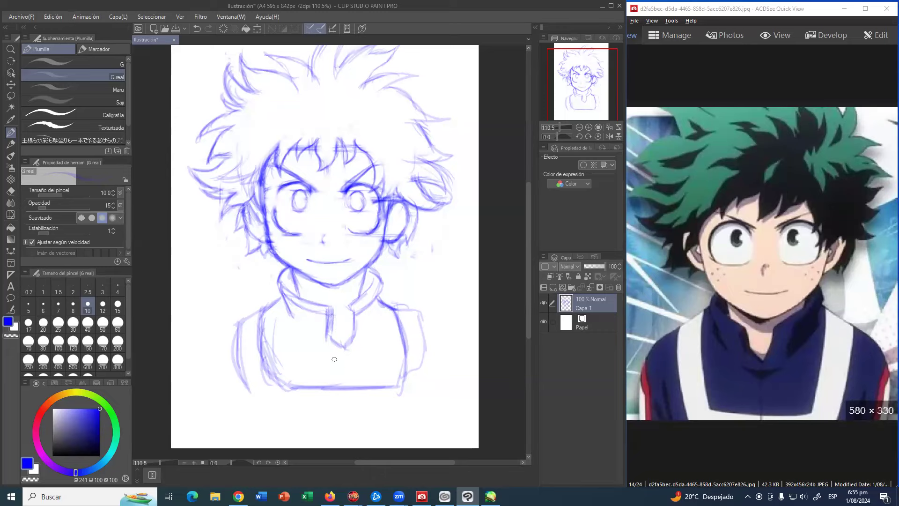
left_click(11, 95)
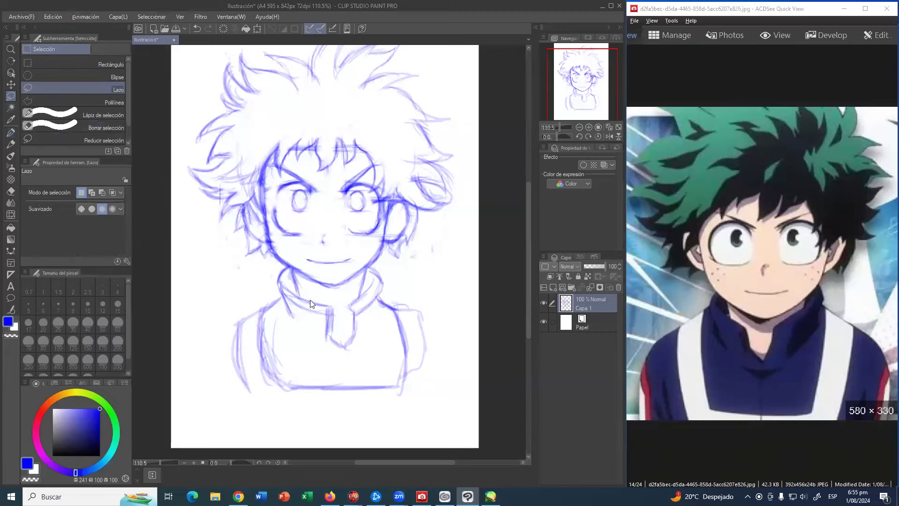
mouse_move(339, 298)
left_mouse_down()
mouse_move(318, 325)
mouse_move(353, 351)
mouse_move(368, 320)
mouse_move(343, 330)
mouse_move(337, 310)
left_mouse_up()
key("ctrl+t")
key("Return")
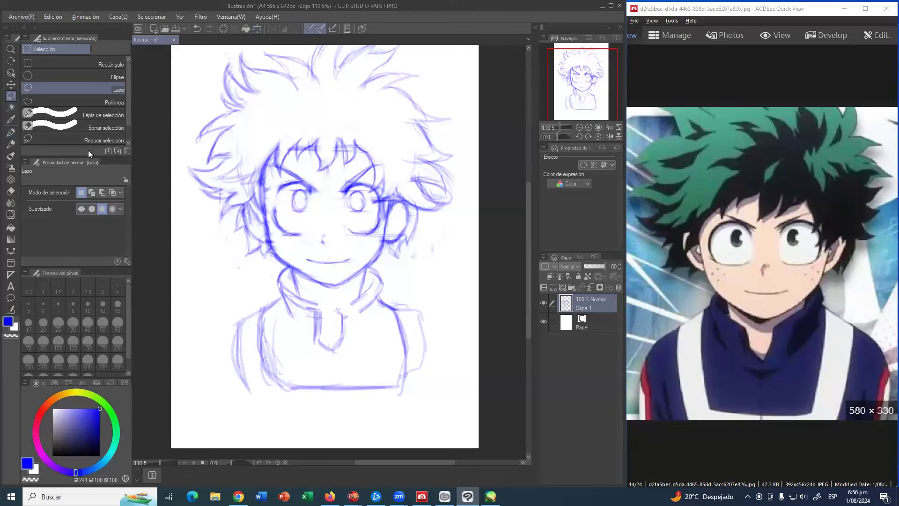
Lengthen the left-hand arm outline and darken the inner edge of the left-hand strap down to the chest line
left_click(11, 132)
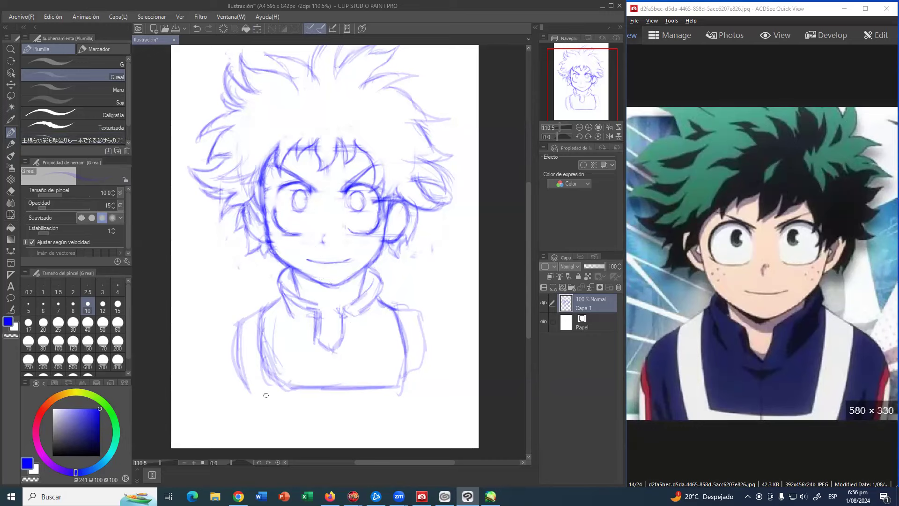
left_click_drag(236, 361, 267, 420)
mouse_move(263, 317)
left_mouse_down()
mouse_move(265, 351)
mouse_move(284, 390)
left_mouse_up()
mouse_move(263, 351)
left_mouse_down()
mouse_move(288, 391)
mouse_move(309, 386)
left_mouse_up()
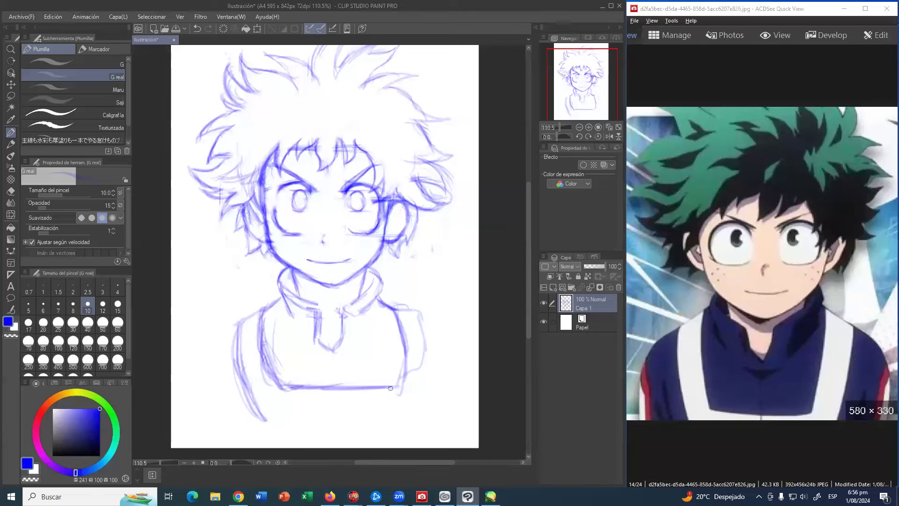
Sketch the lower edge of the chest band with its short side lines, and redraw the right-hand shoulder and arm outline
mouse_move(285, 412)
left_mouse_down()
mouse_move(317, 416)
mouse_move(277, 408)
mouse_move(386, 406)
left_mouse_up()
mouse_move(322, 410)
left_mouse_down()
mouse_move(393, 408)
mouse_move(384, 408)
mouse_move(387, 429)
left_mouse_up()
mouse_move(392, 304)
left_mouse_down()
mouse_move(428, 322)
mouse_move(431, 365)
left_mouse_up()
left_click_drag(421, 324, 427, 391)
left_click_drag(430, 355, 424, 393)
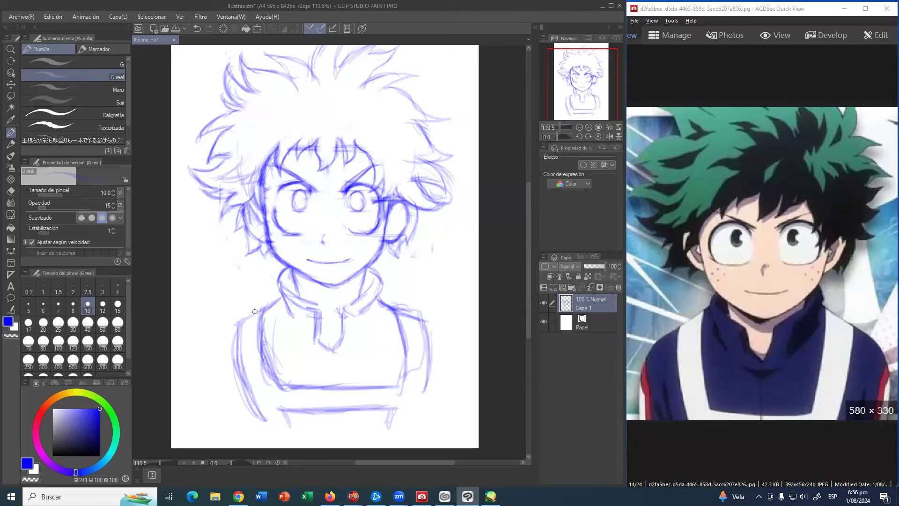
Sketch the outer shoulder and arm outlines on both sides of the torso, outside the tracksuit straps
left_click_drag(243, 328, 216, 354)
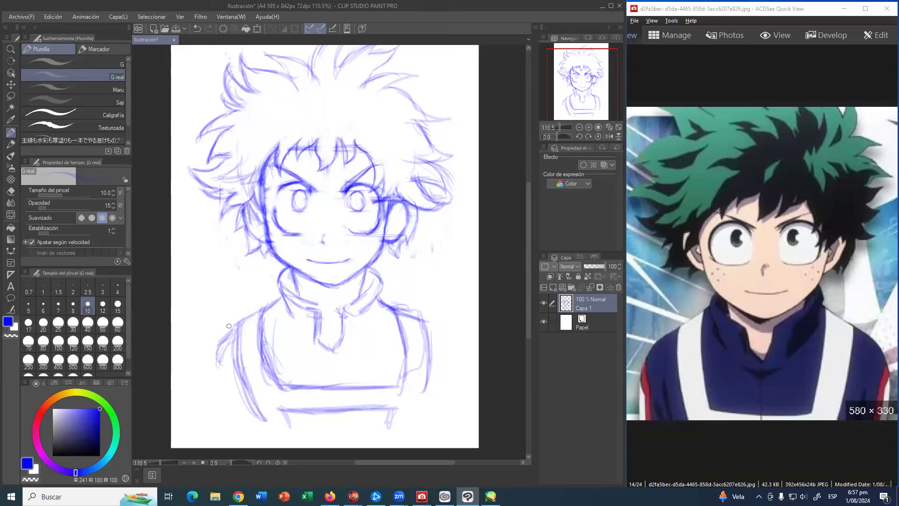
mouse_move(234, 328)
left_mouse_down()
mouse_move(220, 348)
mouse_move(232, 330)
mouse_move(216, 352)
mouse_move(222, 345)
mouse_move(214, 397)
left_mouse_up()
left_click_drag(218, 355, 213, 416)
left_click_drag(216, 359, 211, 425)
mouse_move(422, 323)
left_mouse_down()
mouse_move(447, 361)
mouse_move(447, 368)
mouse_move(443, 349)
mouse_move(445, 390)
left_mouse_up()
left_click_drag(439, 355, 442, 412)
left_click_drag(448, 377, 439, 419)
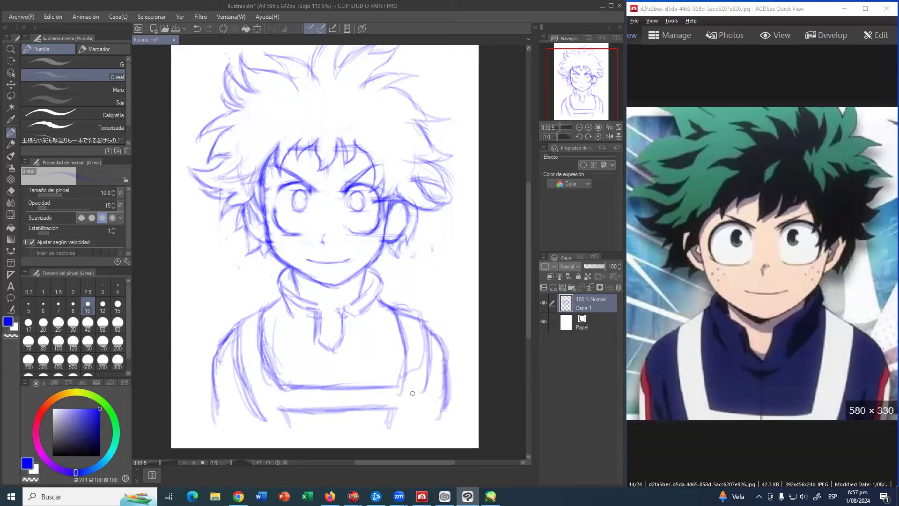
Scale the whole sketch down to 90% and reposition it on the page
left_click_drag(391, 189, 387, 221)
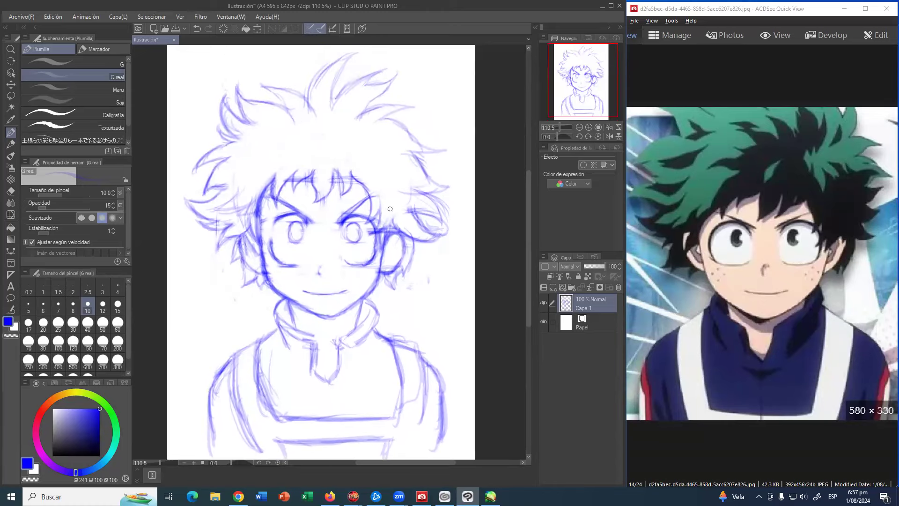
key("ctrl+t")
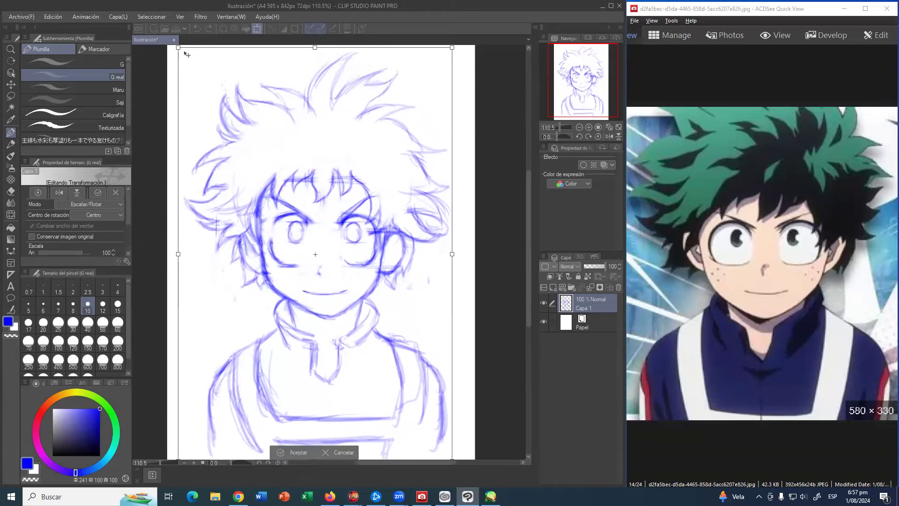
left_click_drag(187, 52, 237, 92)
mouse_move(329, 199)
left_mouse_down()
mouse_move(322, 174)
mouse_move(313, 179)
left_mouse_up()
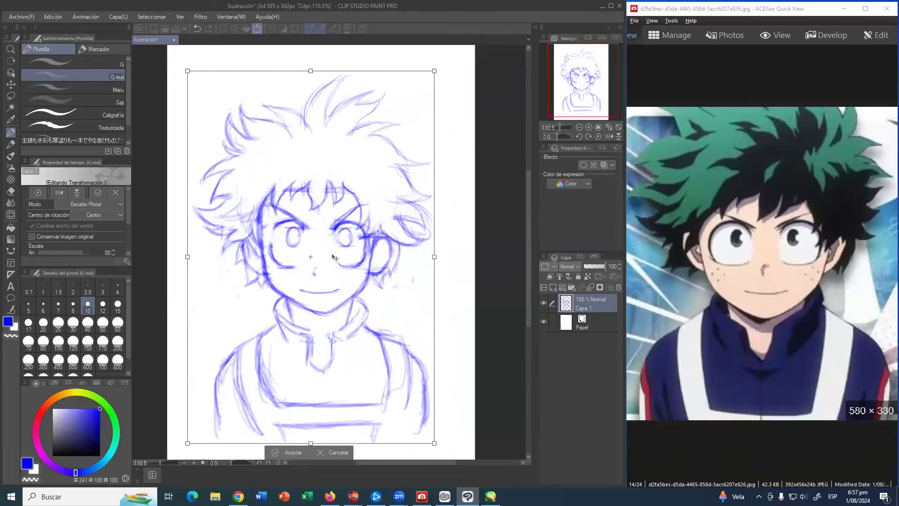
key("Return")
left_click_drag(314, 297, 319, 284)
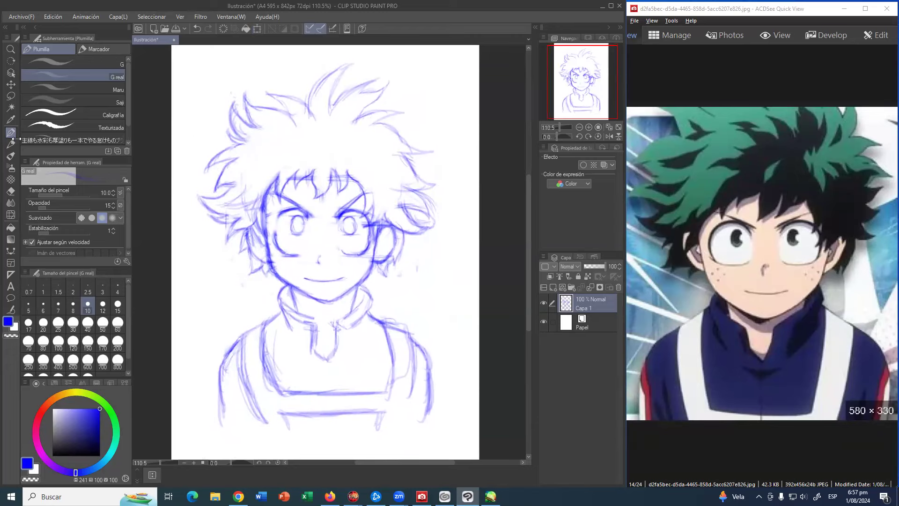
Extend the straps below the chest band, close the torso with a curved lower edge, and sketch both sleeve ends
mouse_move(267, 412)
left_mouse_down()
mouse_move(301, 421)
mouse_move(289, 427)
left_mouse_up()
left_click_drag(383, 412, 378, 426)
left_click_drag(382, 413, 376, 423)
left_click_drag(410, 394, 401, 429)
left_click_drag(266, 427, 293, 432)
mouse_move(377, 425)
left_mouse_down()
mouse_move(364, 440)
mouse_move(395, 427)
mouse_move(375, 438)
left_mouse_up()
mouse_move(286, 433)
left_mouse_down()
mouse_move(362, 441)
mouse_move(330, 442)
mouse_move(374, 435)
left_mouse_up()
left_click_drag(226, 406, 264, 415)
left_click_drag(409, 408, 440, 417)
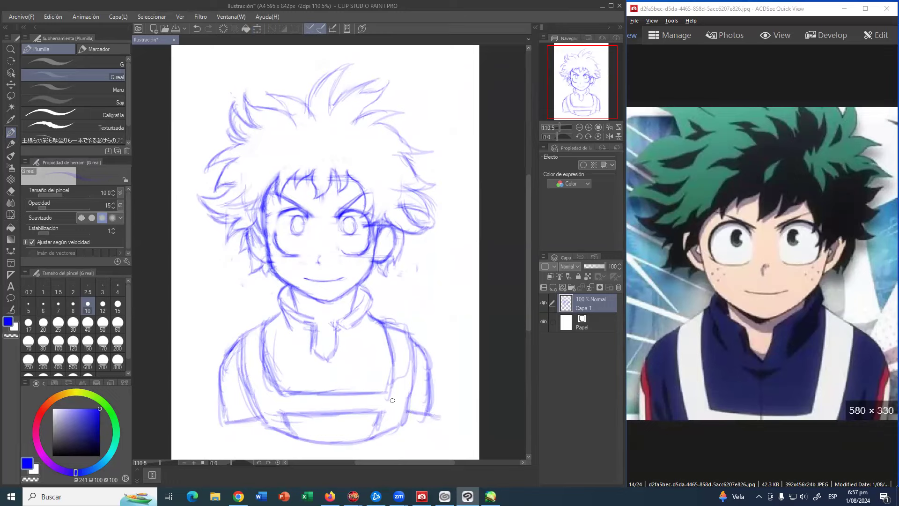
Erase the outer outline of the right-hand arm and redraw it slightly wider with a slanted sleeve end
key("e")
left_click_drag(436, 382, 438, 355)
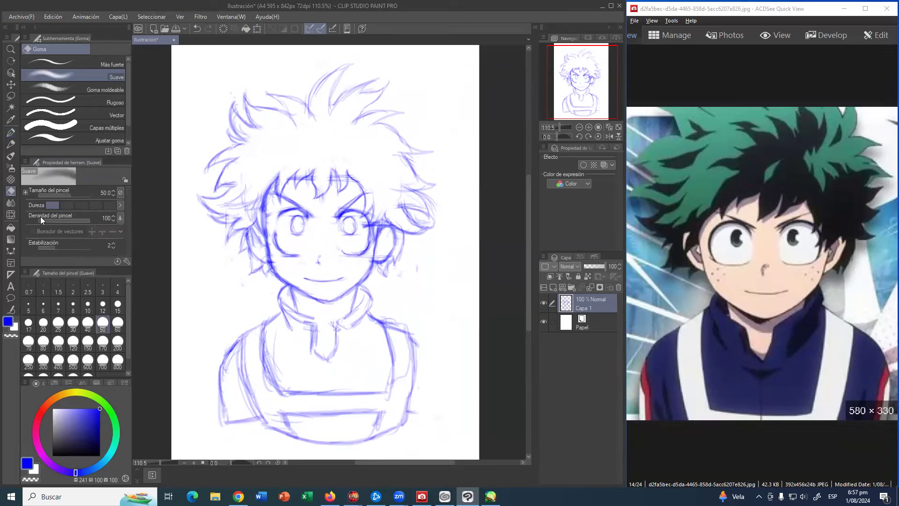
key("p")
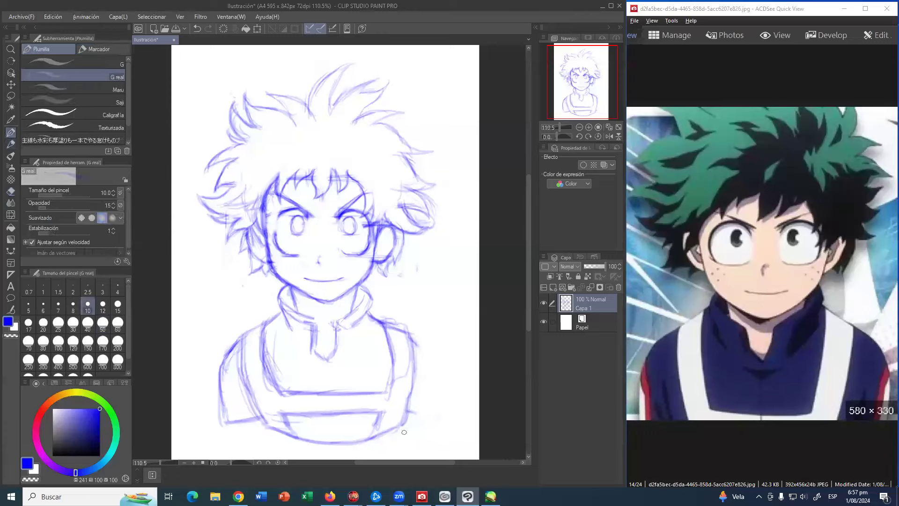
left_click_drag(406, 414, 437, 417)
mouse_move(411, 336)
left_mouse_down()
mouse_move(431, 347)
mouse_move(437, 391)
left_mouse_up()
mouse_move(434, 351)
left_mouse_down()
mouse_move(432, 402)
mouse_move(432, 379)
mouse_move(440, 419)
left_mouse_up()
mouse_move(435, 371)
left_mouse_down()
mouse_move(444, 414)
mouse_move(433, 416)
left_mouse_up()
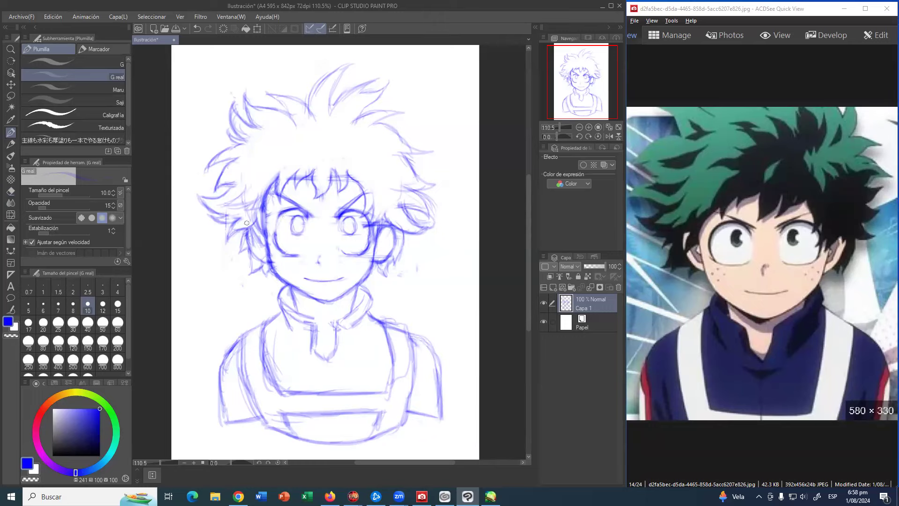
Erase and redraw the outer curves of both eyes, then sketch the neck line beneath the chin
key("e")
mouse_move(271, 233)
left_mouse_down()
mouse_move(282, 248)
mouse_move(279, 222)
left_mouse_up()
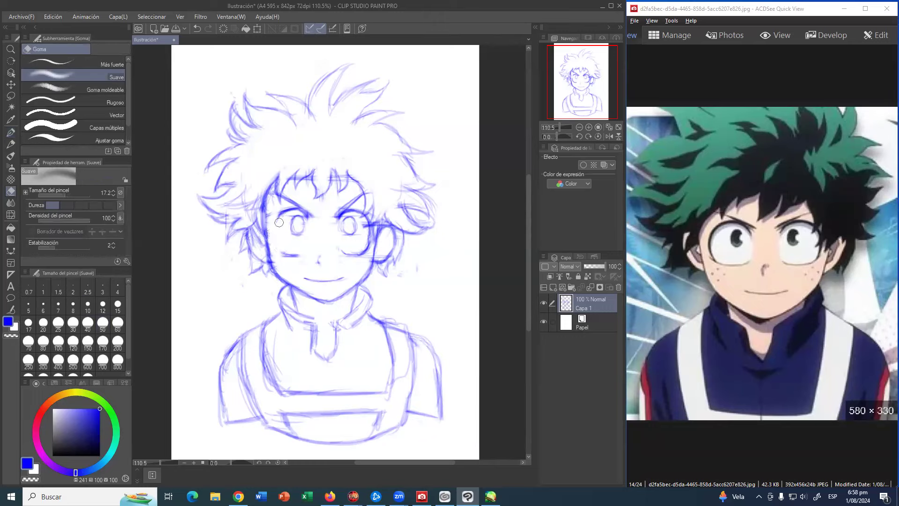
left_click_drag(364, 225, 364, 243)
left_click(11, 133)
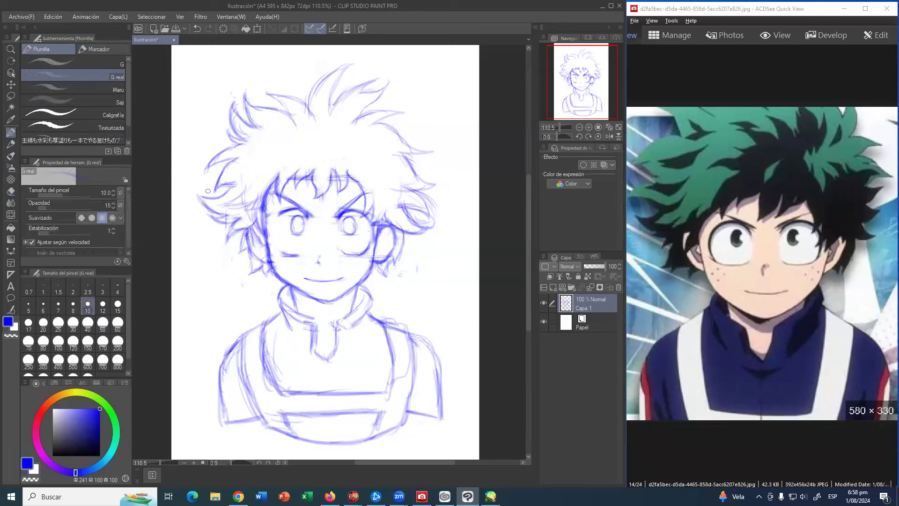
mouse_move(274, 216)
left_mouse_down()
mouse_move(282, 215)
mouse_move(273, 244)
mouse_move(275, 229)
mouse_move(281, 242)
mouse_move(267, 239)
mouse_move(274, 214)
left_mouse_up()
mouse_move(364, 219)
left_mouse_down()
mouse_move(371, 241)
mouse_move(373, 224)
mouse_move(357, 253)
left_mouse_up()
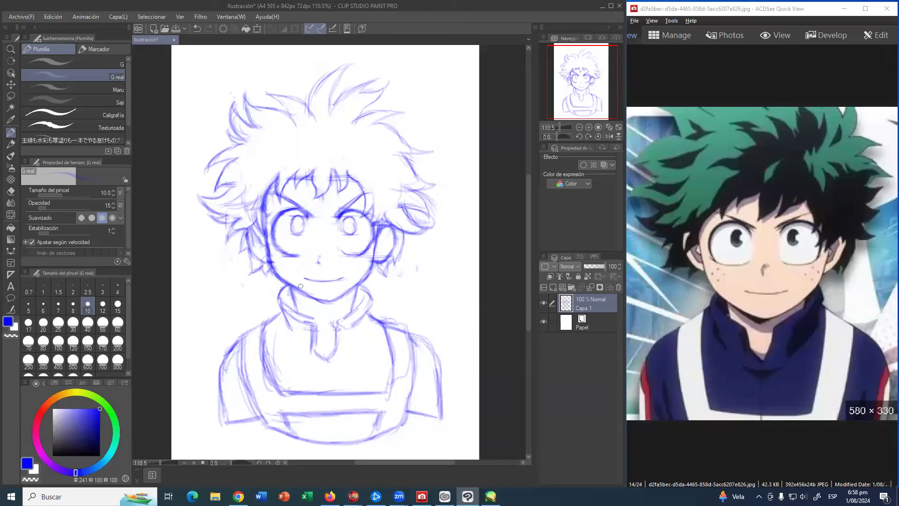
mouse_move(297, 290)
left_mouse_down()
mouse_move(318, 307)
mouse_move(342, 296)
left_mouse_up()
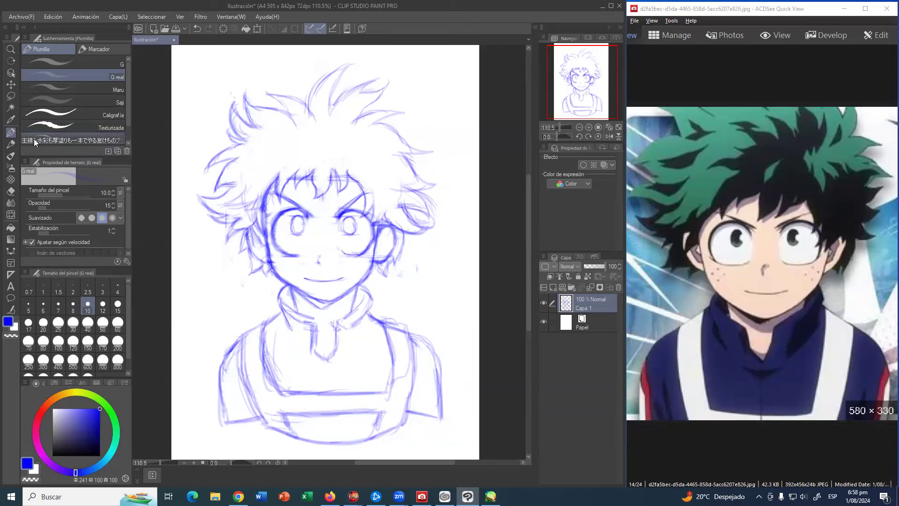
Lasso the upper hair and bangs, move them slightly down with the smooth-edges interpolation method, and deselect
left_click(11, 96)
mouse_move(283, 194)
left_mouse_down()
mouse_move(326, 204)
mouse_move(288, 192)
mouse_move(272, 208)
mouse_move(237, 184)
mouse_move(207, 190)
mouse_move(227, 84)
mouse_move(399, 63)
mouse_move(471, 179)
mouse_move(424, 258)
mouse_move(387, 220)
mouse_move(356, 213)
mouse_move(359, 203)
mouse_move(336, 210)
mouse_move(372, 188)
mouse_move(334, 200)
left_mouse_up()
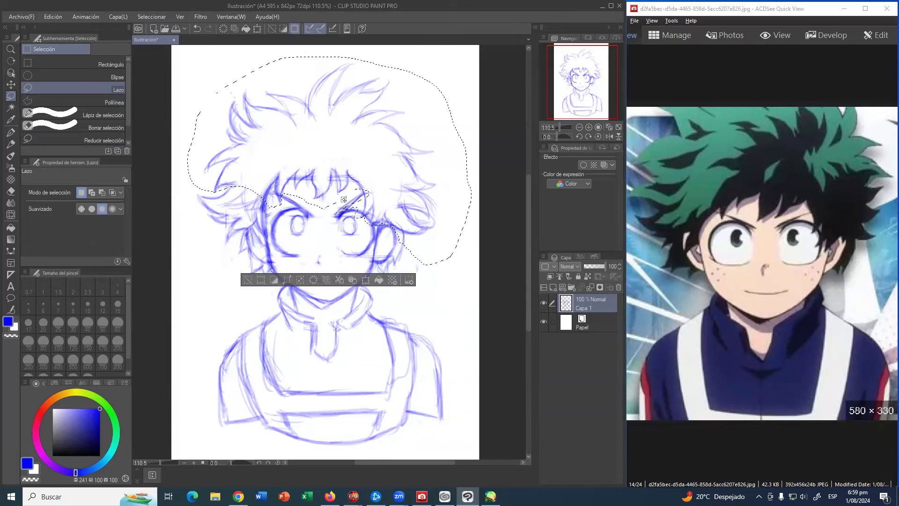
key("ctrl+t")
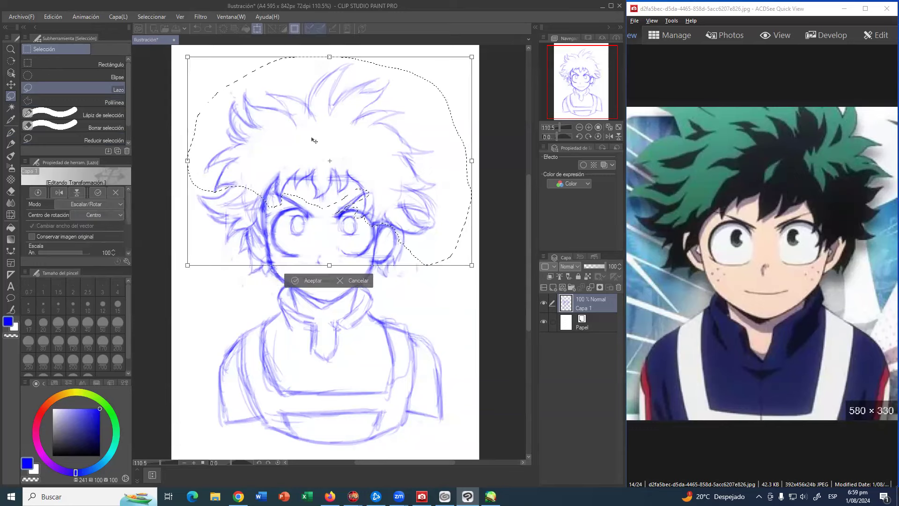
left_click(94, 205)
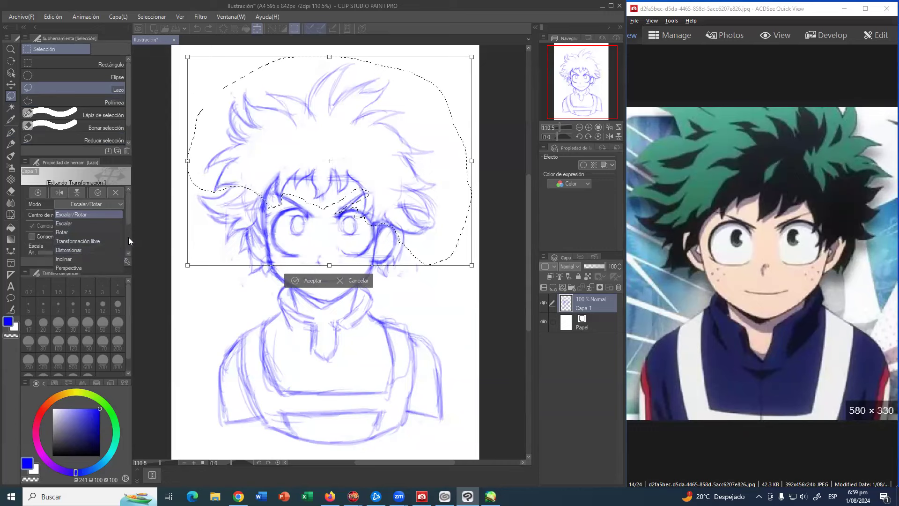
left_click(132, 219)
left_click_drag(129, 220, 123, 257)
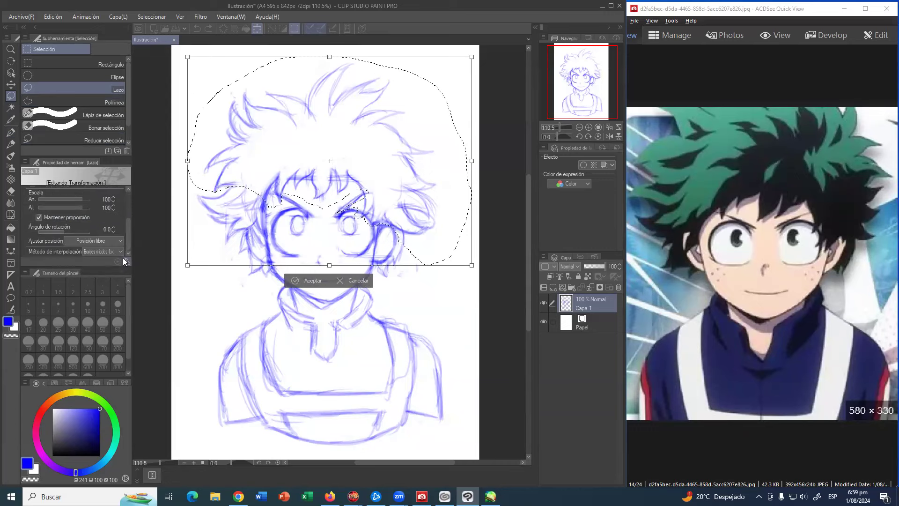
left_click(92, 253)
left_click(61, 261)
left_click_drag(334, 123, 335, 130)
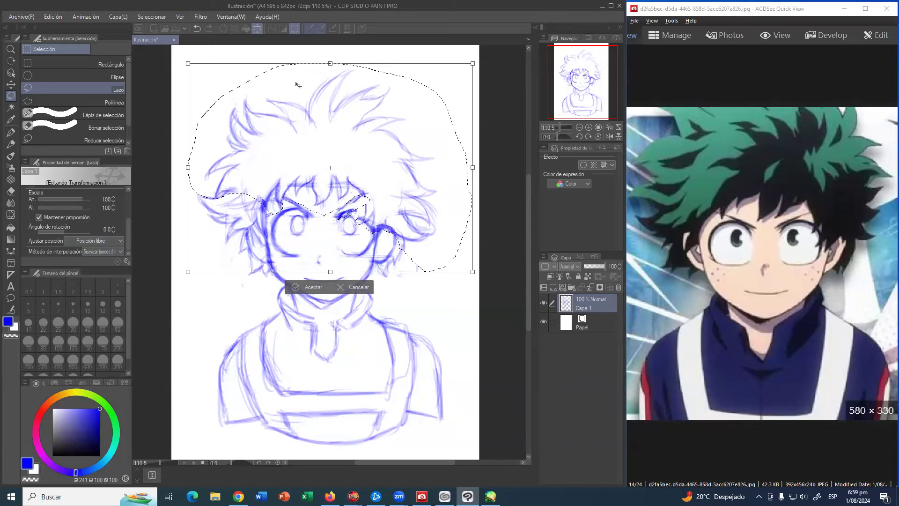
key("Return")
key("ctrl+d")
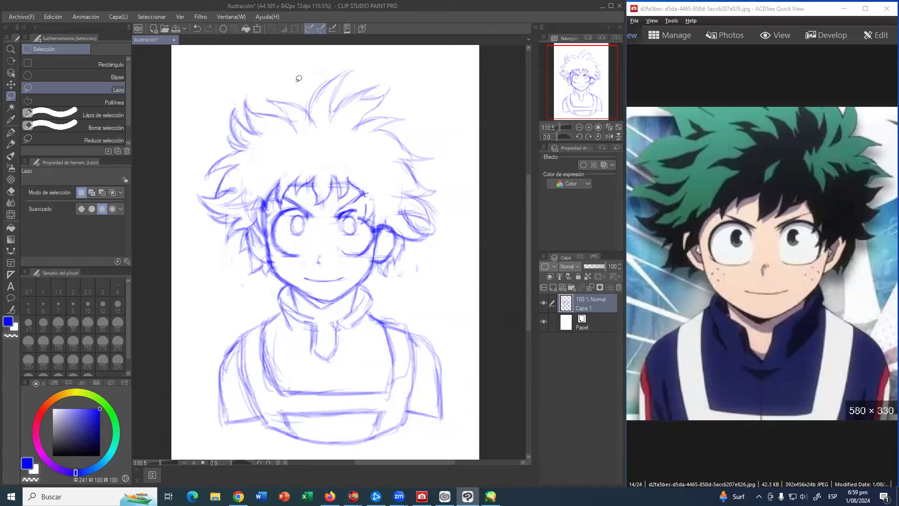
Clean up the overlapping lines around the right-hand eye, redraw its outline, and sketch hair strands toward the right-hand ear
key("e")
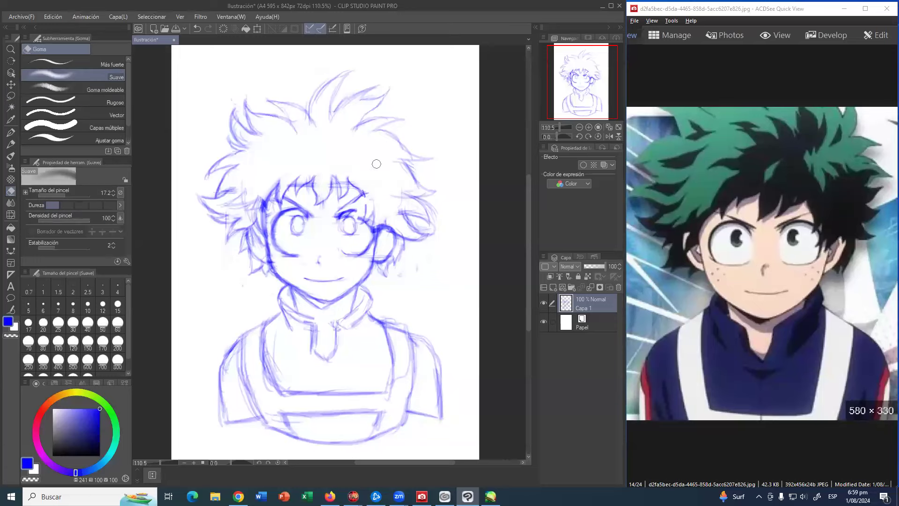
mouse_move(343, 221)
left_mouse_down()
mouse_move(371, 223)
mouse_move(371, 206)
mouse_move(365, 228)
mouse_move(368, 217)
mouse_move(345, 203)
mouse_move(374, 197)
mouse_move(377, 218)
left_mouse_up()
left_click(11, 133)
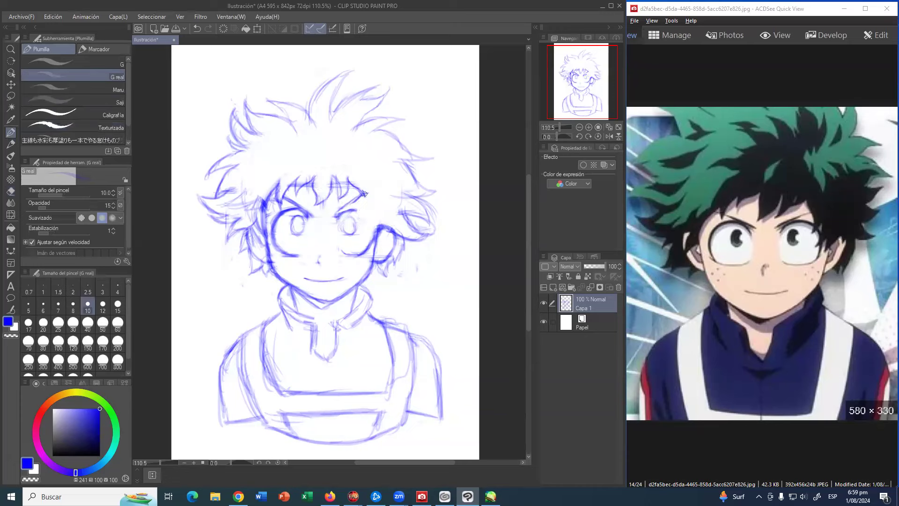
mouse_move(342, 208)
left_mouse_down()
mouse_move(362, 195)
mouse_move(333, 217)
mouse_move(360, 201)
mouse_move(347, 214)
mouse_move(354, 253)
left_mouse_up()
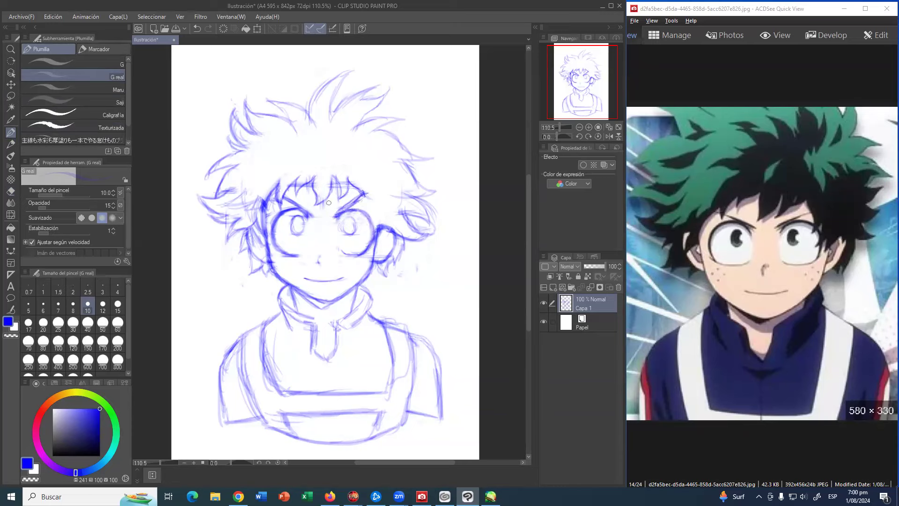
mouse_move(363, 194)
left_mouse_down()
mouse_move(363, 224)
mouse_move(369, 213)
mouse_move(361, 226)
mouse_move(375, 219)
mouse_move(364, 246)
mouse_move(392, 209)
left_mouse_up()
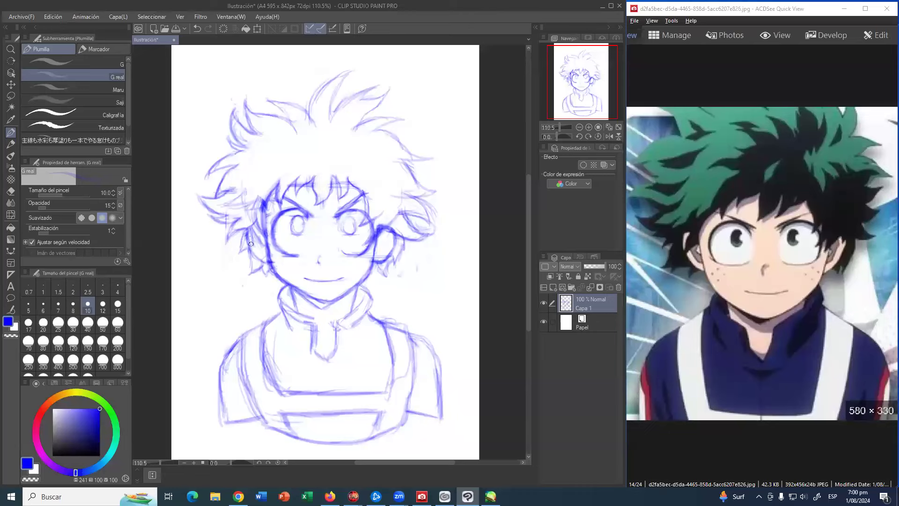
Sketch the ear on the left-hand side of the face and reinforce the upper-left hair spikes with longer curved strands
left_click_drag(247, 236, 267, 257)
mouse_move(238, 143)
left_mouse_down()
mouse_move(234, 109)
mouse_move(254, 136)
mouse_move(242, 127)
mouse_move(244, 93)
mouse_move(266, 108)
mouse_move(257, 112)
mouse_move(284, 112)
mouse_move(253, 88)
mouse_move(307, 109)
left_mouse_up()
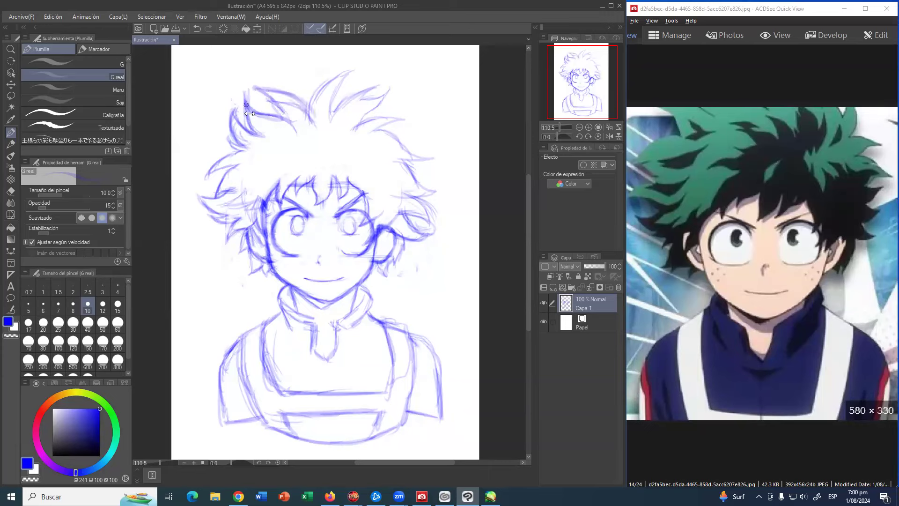
mouse_move(257, 87)
left_mouse_down()
mouse_move(283, 125)
mouse_move(280, 92)
mouse_move(316, 110)
left_mouse_up()
Erase the tall tufts at the top of the hair, sketch replacement spikes, and undo all but the first curved lock
key("e")
left_click_drag(344, 81, 350, 76)
mouse_move(349, 76)
left_mouse_down()
mouse_move(324, 96)
mouse_move(339, 76)
mouse_move(349, 109)
mouse_move(381, 88)
mouse_move(385, 119)
mouse_move(347, 83)
left_mouse_up()
left_click(10, 132)
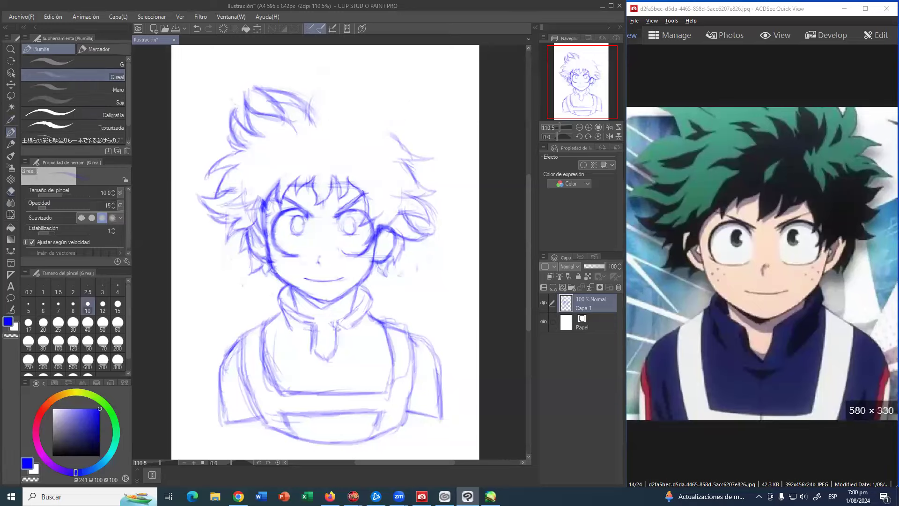
mouse_move(303, 105)
left_mouse_down()
mouse_move(300, 82)
mouse_move(333, 94)
mouse_move(304, 83)
mouse_move(340, 109)
mouse_move(351, 88)
mouse_move(357, 114)
mouse_move(382, 78)
mouse_move(376, 98)
mouse_move(382, 91)
mouse_move(399, 159)
left_mouse_up()
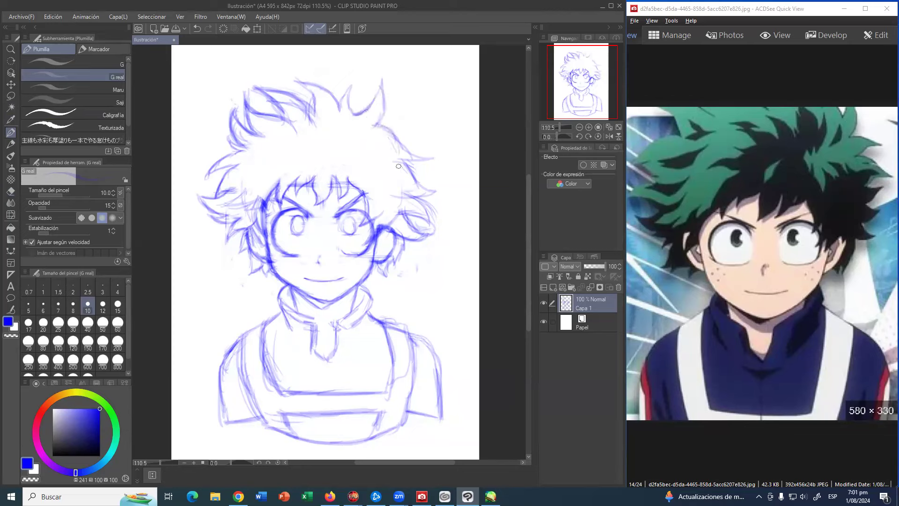
key("ctrl+z")
key("ctrl+z")
key("ctrl+z")
key("ctrl+z")
key("ctrl+z")
key("ctrl+z")
Try a tall pointed tuft at the top center of the hair, then undo it
mouse_move(340, 107)
left_mouse_down()
mouse_move(358, 70)
mouse_move(372, 106)
mouse_move(366, 114)
left_mouse_up()
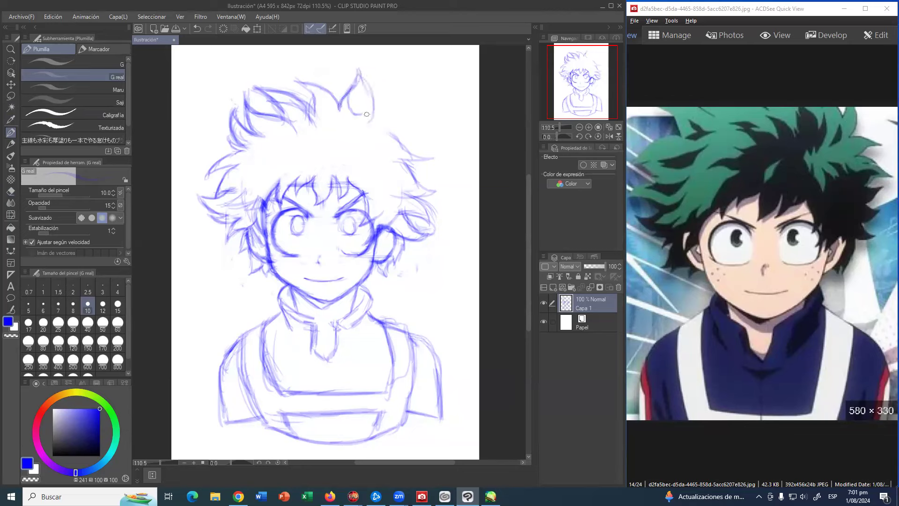
key("ctrl+z")
key("ctrl+z")
key("ctrl+z")
key("ctrl+z")
key("ctrl+z")
key("ctrl+z")
Clean up the crown area and sketch new curved tufts along the top and upper right of the hair
key("e")
left_click_drag(355, 89, 358, 99)
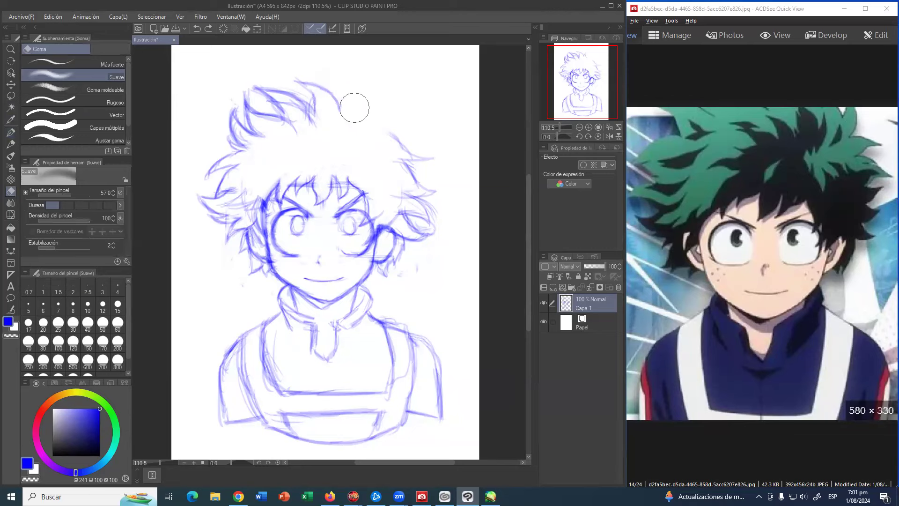
left_click(11, 133)
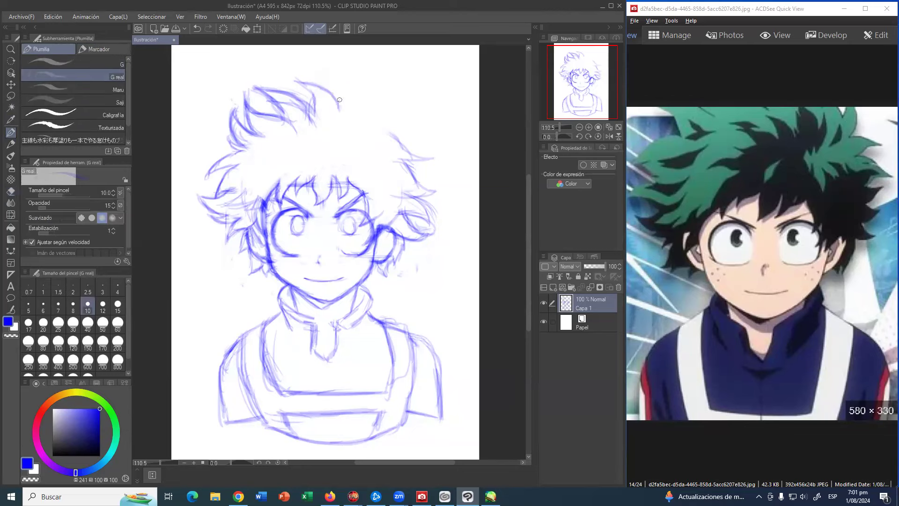
mouse_move(340, 97)
left_mouse_down()
mouse_move(339, 109)
mouse_move(346, 95)
mouse_move(351, 109)
mouse_move(360, 89)
mouse_move(352, 68)
mouse_move(372, 112)
left_mouse_up()
key("ctrl+z")
key("ctrl+z")
mouse_move(360, 87)
left_mouse_down()
mouse_move(355, 106)
mouse_move(355, 71)
mouse_move(374, 93)
mouse_move(371, 111)
mouse_move(409, 117)
mouse_move(378, 134)
mouse_move(387, 122)
mouse_move(426, 155)
mouse_move(441, 153)
left_mouse_up()
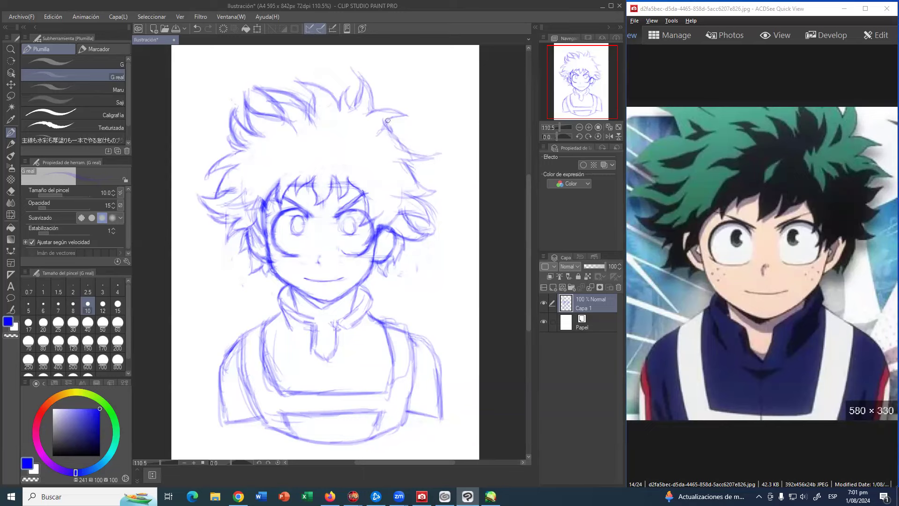
Erase the upper-right hair spikes and redraw them as layered pointed locks down the side of the head
key("e")
mouse_move(428, 125)
left_mouse_down()
mouse_move(402, 141)
mouse_move(414, 133)
mouse_move(421, 147)
mouse_move(404, 134)
mouse_move(412, 152)
mouse_move(427, 157)
mouse_move(395, 126)
left_mouse_up()
left_click(10, 133)
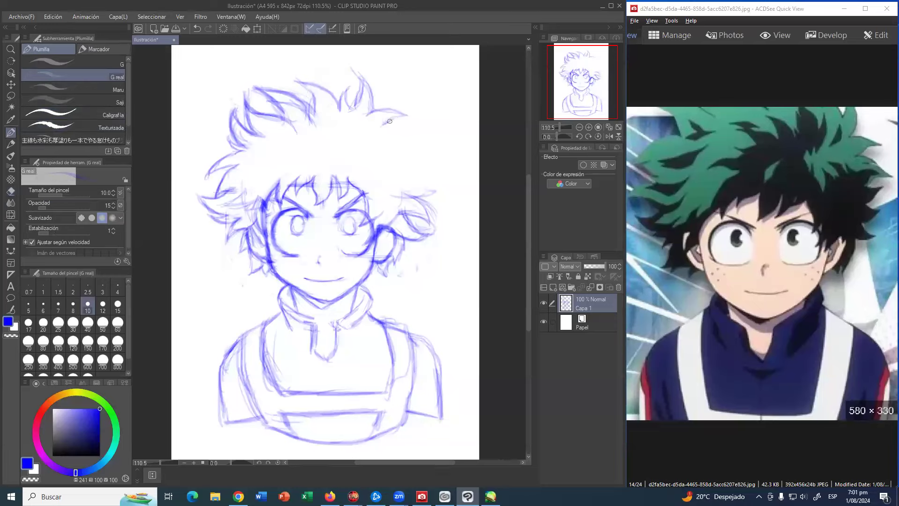
left_click_drag(382, 122, 409, 116)
mouse_move(376, 130)
left_mouse_down()
mouse_move(412, 132)
mouse_move(392, 133)
mouse_move(426, 158)
mouse_move(430, 153)
mouse_move(391, 155)
left_mouse_up()
mouse_move(405, 155)
left_mouse_down()
mouse_move(429, 159)
mouse_move(403, 171)
mouse_move(397, 163)
mouse_move(428, 168)
mouse_move(396, 187)
mouse_move(415, 179)
mouse_move(404, 185)
mouse_move(426, 197)
left_mouse_up()
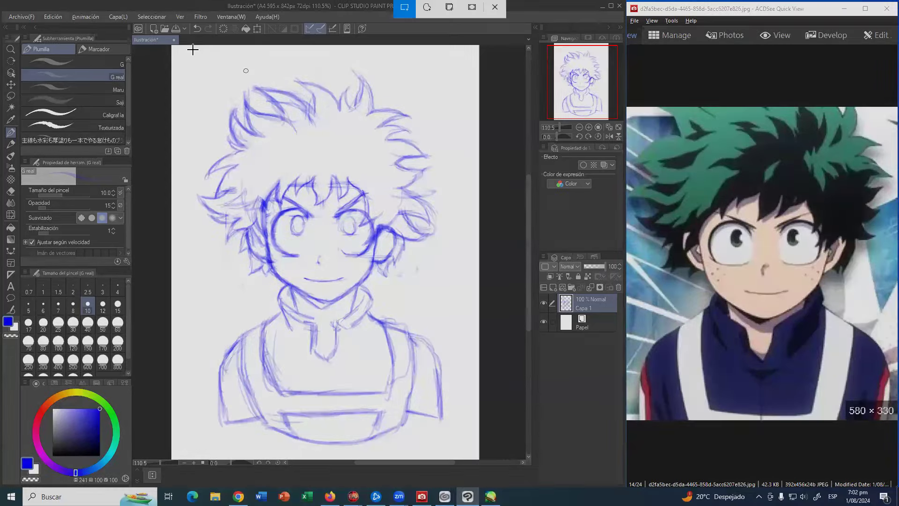
Capture a rectangular screenshot of the sketch from the hair to the chest and switch to another open window
key("super+shift+s")
left_click_drag(193, 50, 460, 447)
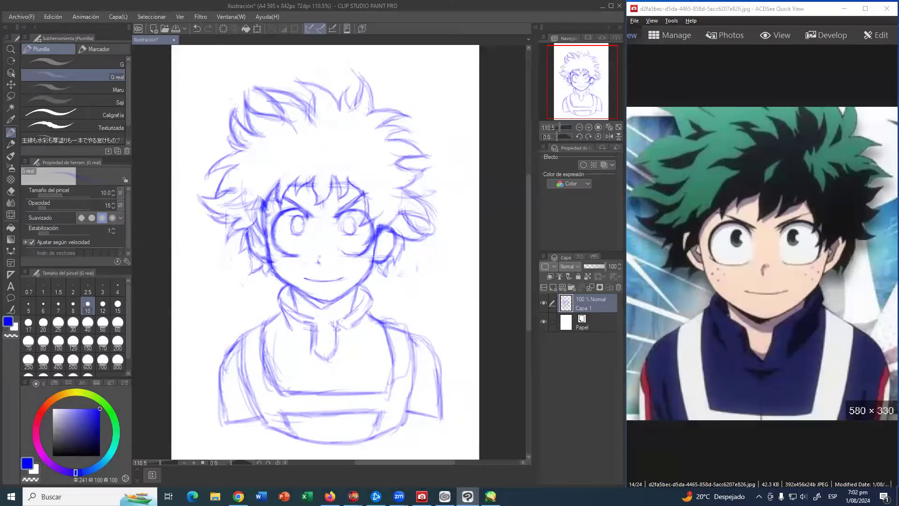
key("alt+Tab")
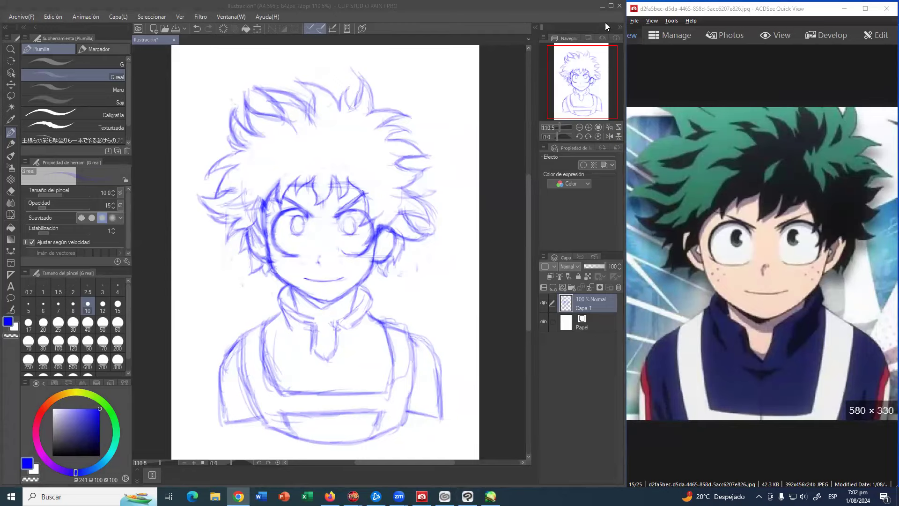
Open the captured sketch image from the desktop in ACDSee Quick View, then switch back to the Clip Studio Paint drawing
left_click(600, 6)
left_click(244, 379)
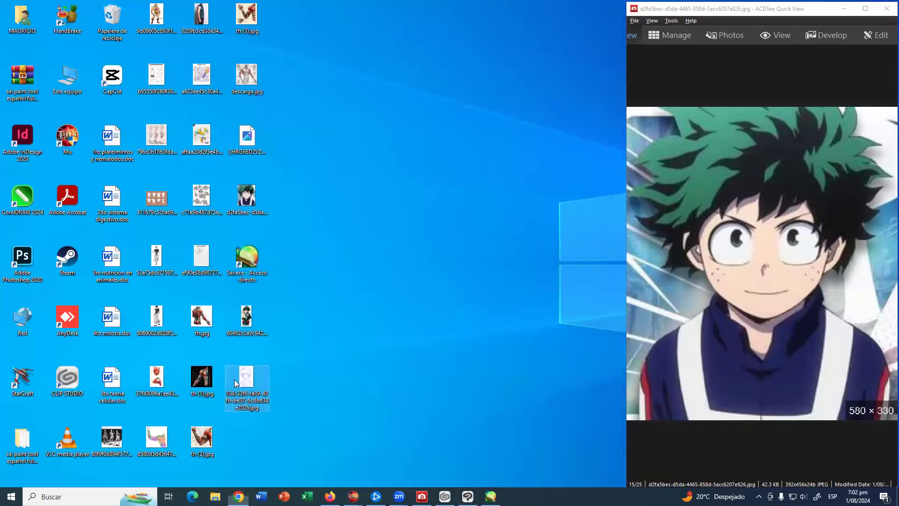
right_click(244, 379)
left_click(348, 253)
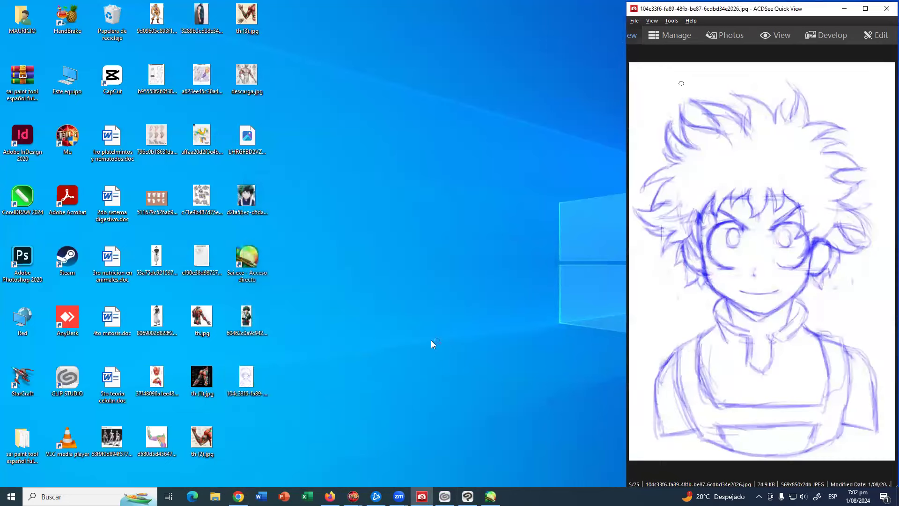
left_click(468, 497)
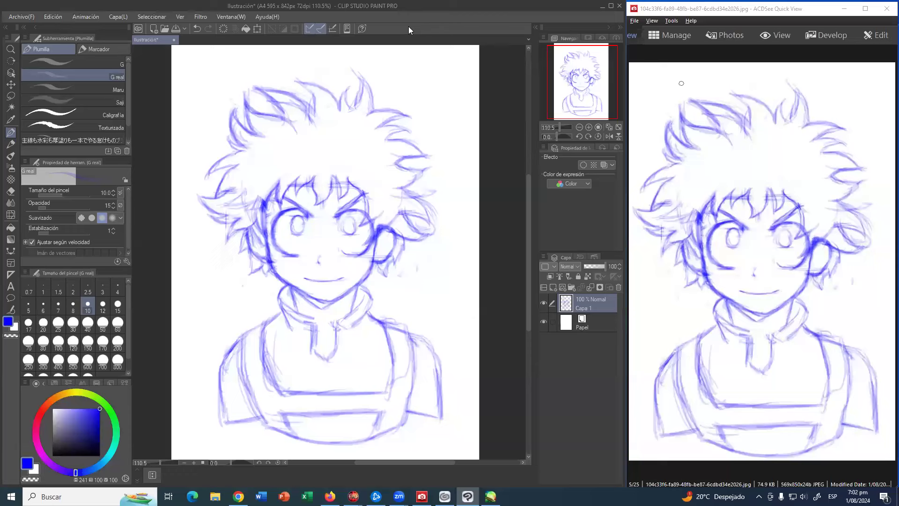
Fade the sketch layer to 43% opacity and add a new vector layer above it
left_click_drag(606, 269, 590, 276)
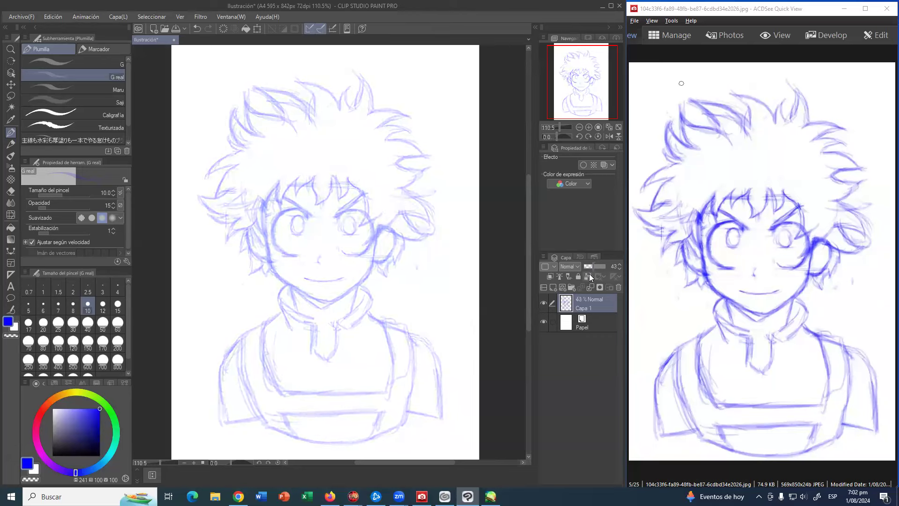
left_click(568, 283)
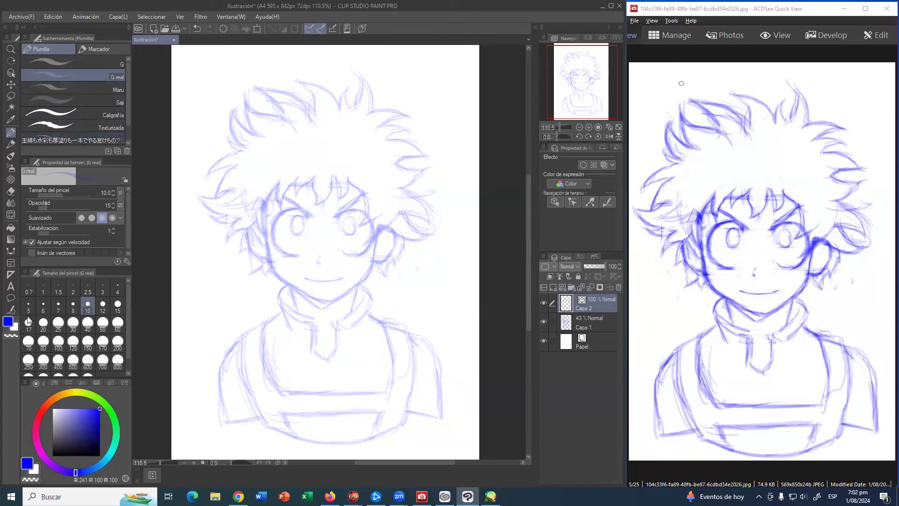
Set the drawing colour to black and choose the 主線も水彩も厚塗りも一本でやる怠けものブラシ pen at opacity 100
left_click_drag(65, 421, 7, 471)
mouse_move(47, 207)
left_mouse_down()
mouse_move(90, 207)
mouse_move(91, 232)
left_mouse_up()
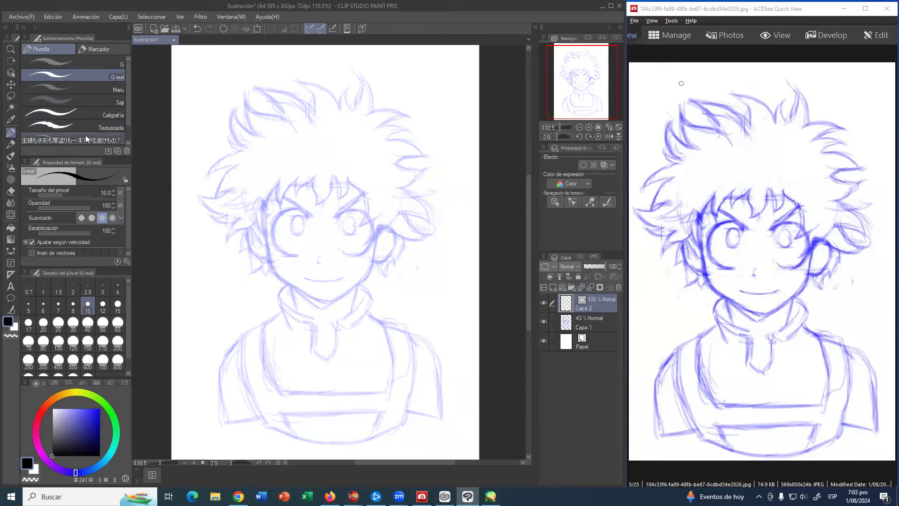
left_click_drag(127, 102, 121, 135)
left_click(96, 123)
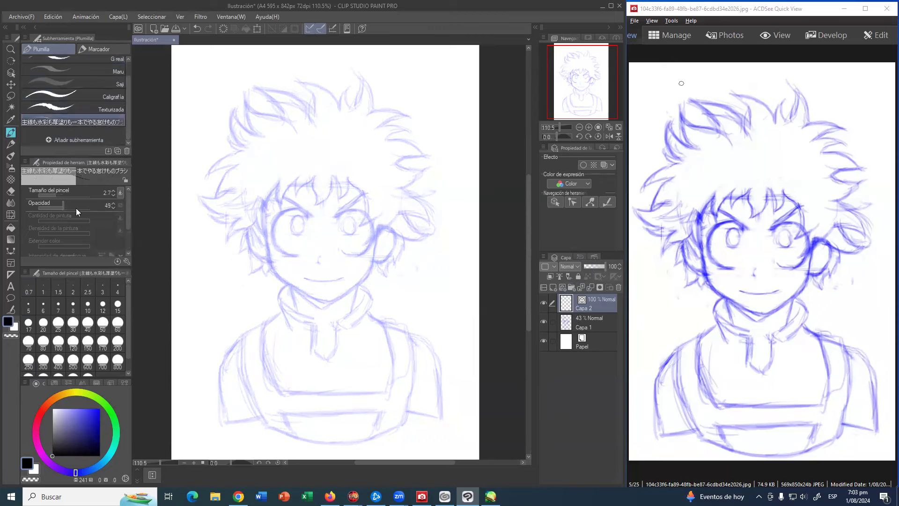
scroll(119, 249, "down", 3)
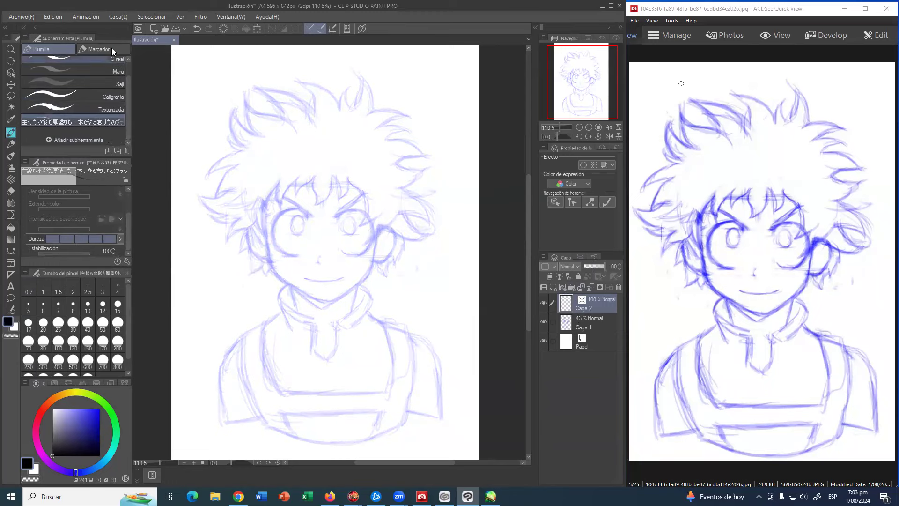
Set the brush size to 7 and ink the curved outline of the left eye over the sketch
left_click(10, 48)
left_click(311, 218)
left_click_drag(317, 219, 176, 139)
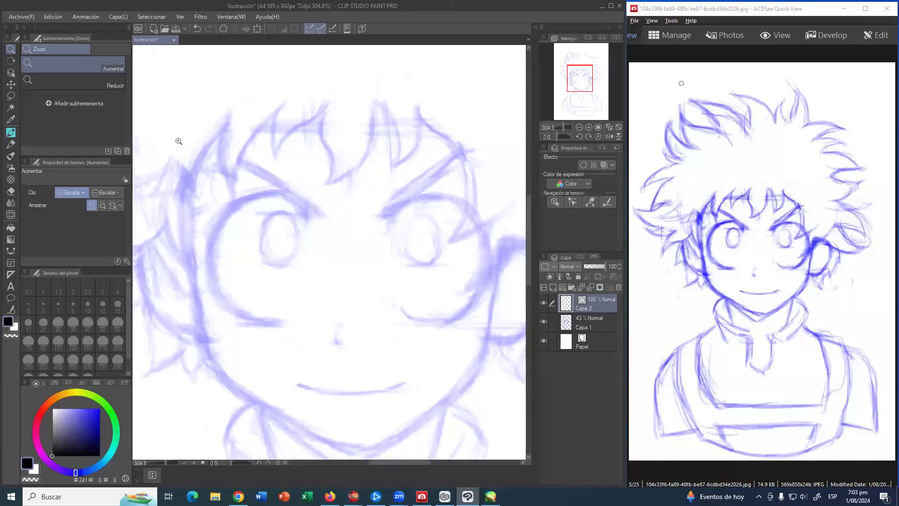
scroll(287, 202, "down", 2)
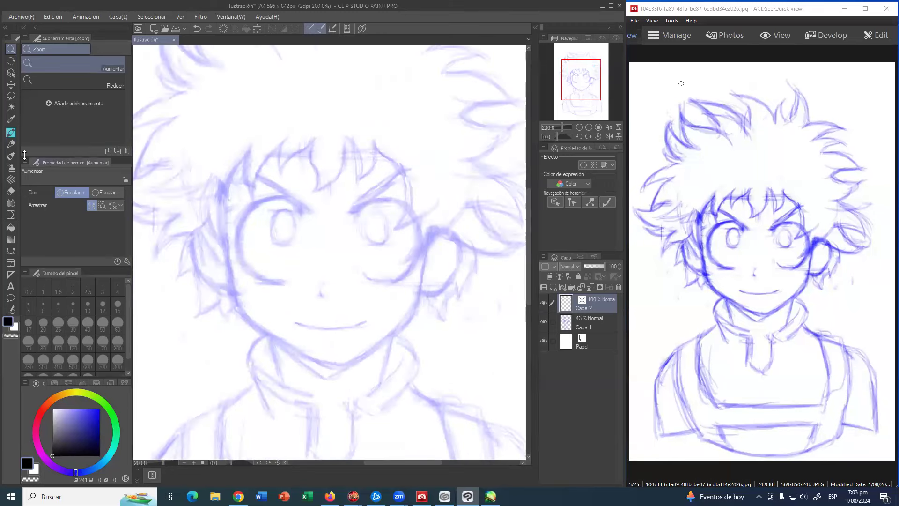
left_click(11, 133)
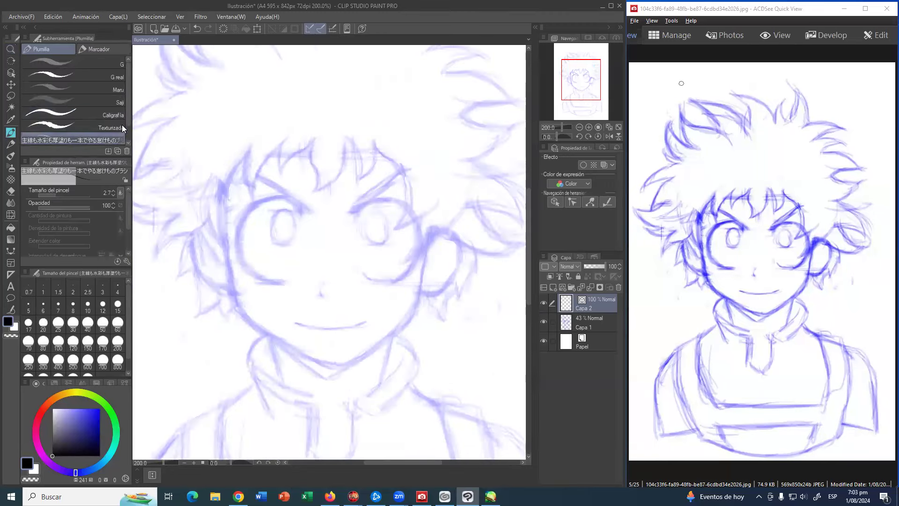
key("bracketleft")
key("bracketleft")
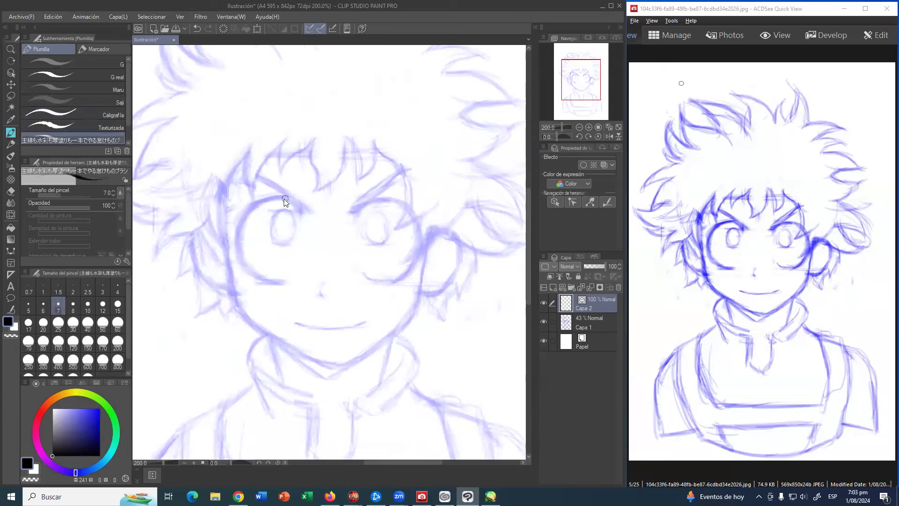
mouse_move(299, 208)
left_mouse_down()
mouse_move(266, 198)
mouse_move(247, 215)
mouse_move(241, 263)
mouse_move(269, 280)
mouse_move(314, 287)
left_mouse_up()
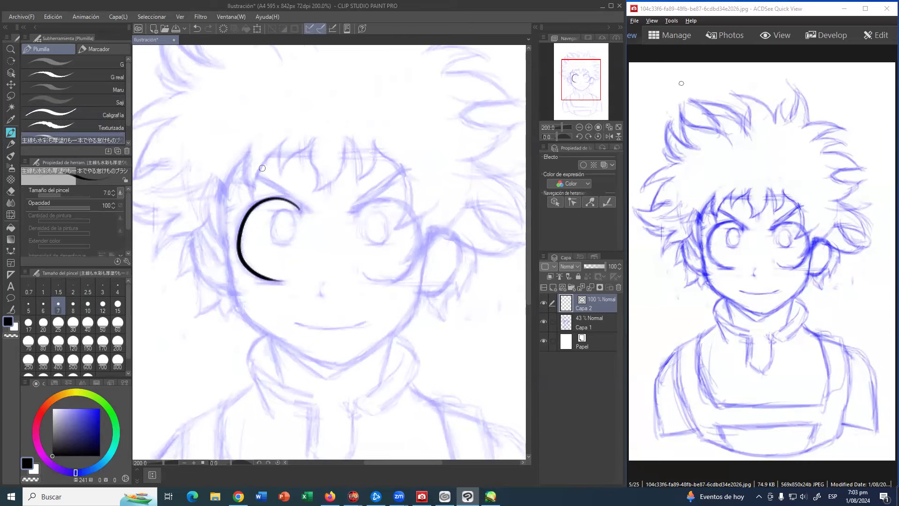
Ink the pointed fringe locks over the left side of the forehead and the left eyebrow, lower lid and iris
mouse_move(253, 145)
left_mouse_down()
mouse_move(246, 174)
mouse_move(253, 200)
left_mouse_up()
mouse_move(254, 194)
left_mouse_down()
mouse_move(280, 132)
mouse_move(277, 175)
mouse_move(312, 138)
mouse_move(311, 190)
mouse_move(331, 180)
mouse_move(345, 137)
left_mouse_up()
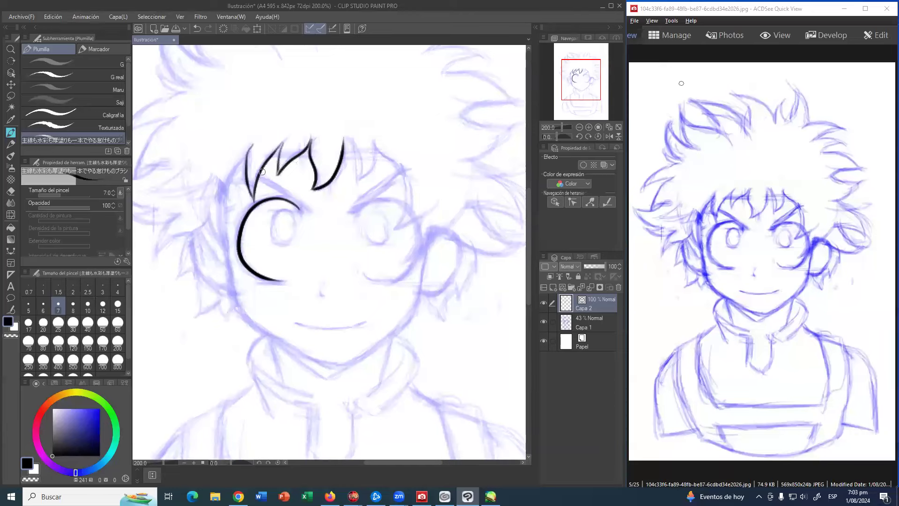
left_click_drag(262, 172, 309, 208)
key("ctrl+z")
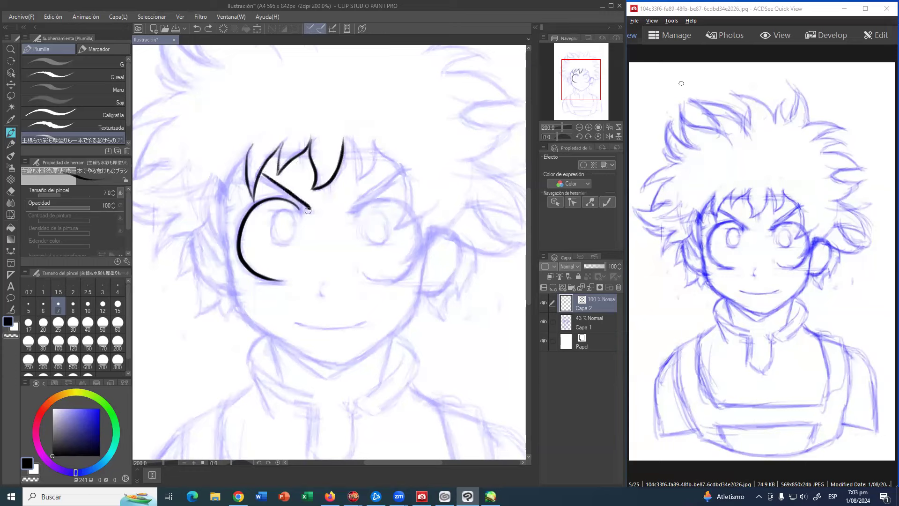
left_click_drag(260, 175, 303, 209)
left_click_drag(281, 280, 294, 281)
mouse_move(283, 212)
left_mouse_down()
mouse_move(275, 230)
mouse_move(286, 245)
mouse_move(297, 241)
mouse_move(298, 215)
mouse_move(277, 214)
left_mouse_up()
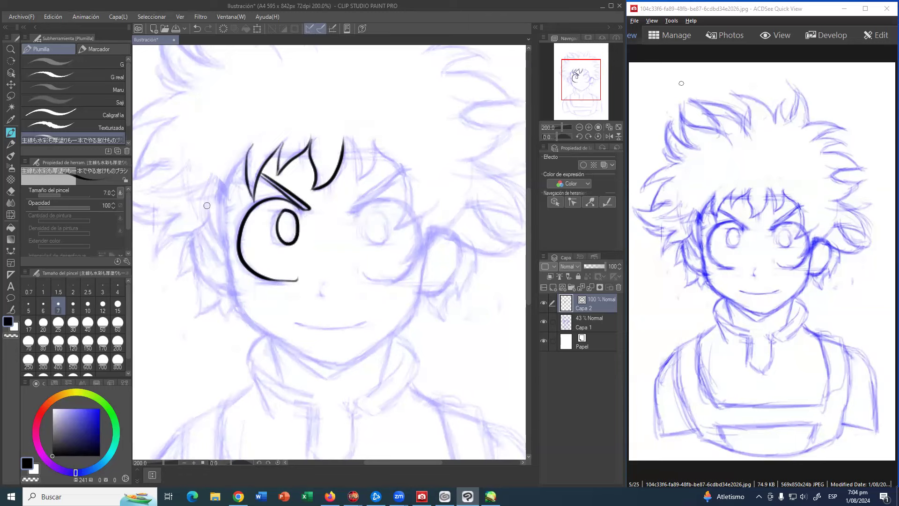
Ink the pointed hair strands falling beside the left eye at the temple
left_click_drag(207, 208, 236, 241)
mouse_move(224, 200)
left_mouse_down()
mouse_move(227, 234)
mouse_move(245, 255)
mouse_move(233, 246)
left_mouse_up()
key("ctrl+z")
mouse_move(224, 151)
left_mouse_down()
mouse_move(224, 196)
mouse_move(238, 221)
mouse_move(240, 174)
mouse_move(254, 148)
mouse_move(266, 149)
mouse_move(243, 160)
mouse_move(237, 211)
left_mouse_up()
key("ctrl+z")
key("ctrl+z")
left_click_drag(254, 144, 234, 226)
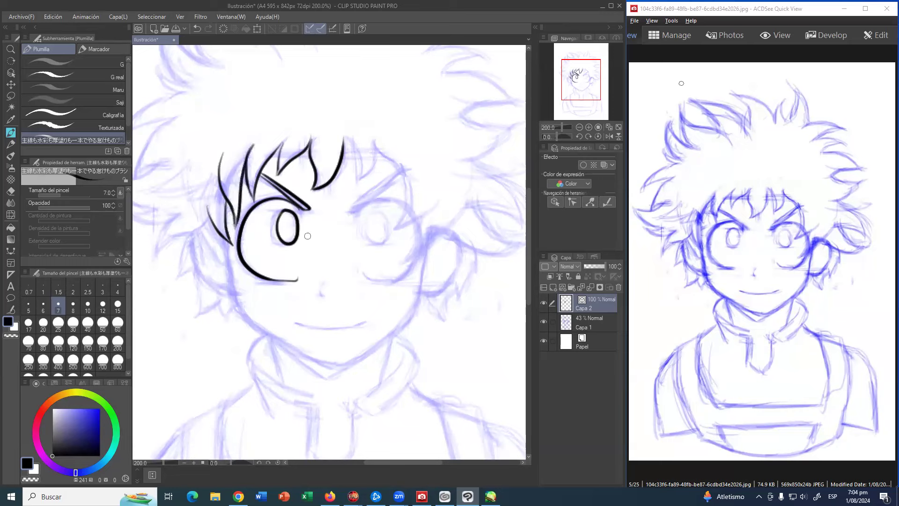
Ink the jawline from the left temple around the chin to the right cheek, and add the nose and mouth
left_click_drag(222, 238, 232, 287)
key("ctrl+z")
mouse_move(223, 241)
left_mouse_down()
mouse_move(237, 299)
mouse_move(268, 328)
mouse_move(325, 359)
mouse_move(379, 350)
left_mouse_up()
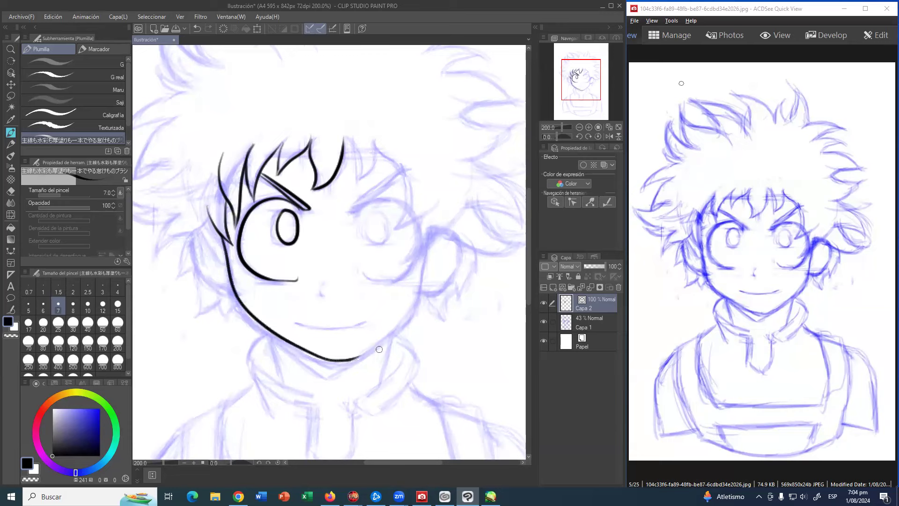
mouse_move(376, 236)
left_mouse_down()
mouse_move(347, 252)
mouse_move(301, 247)
mouse_move(312, 181)
mouse_move(280, 170)
mouse_move(322, 151)
mouse_move(388, 162)
mouse_move(419, 212)
left_mouse_up()
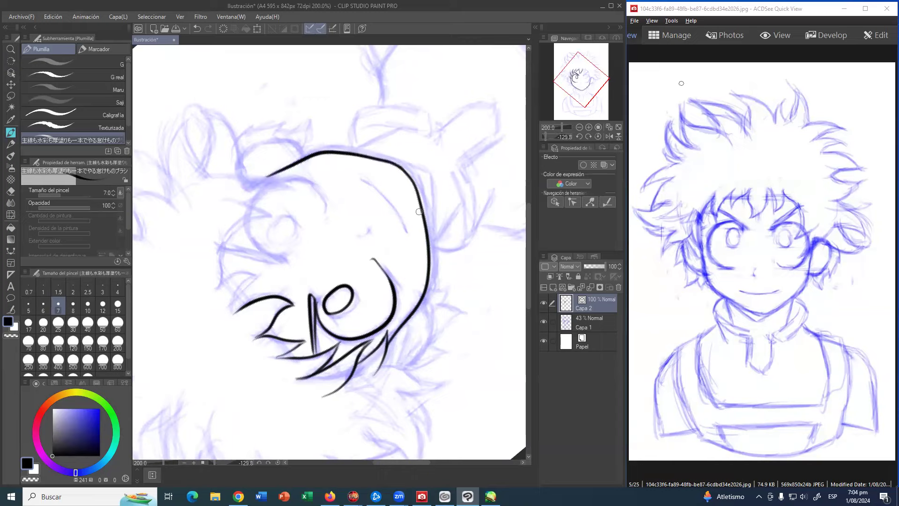
key("r")
left_click_drag(441, 176, 320, 307)
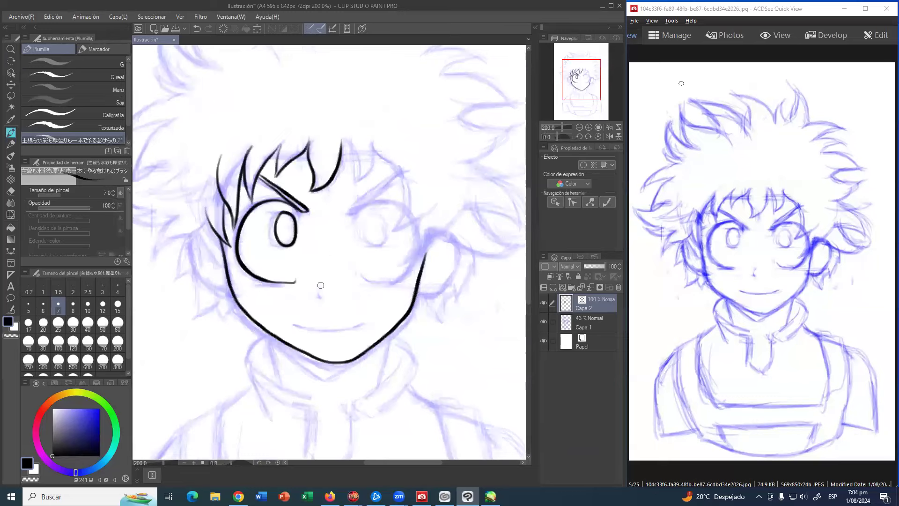
left_click_drag(316, 293, 320, 302)
left_click_drag(323, 330, 361, 327)
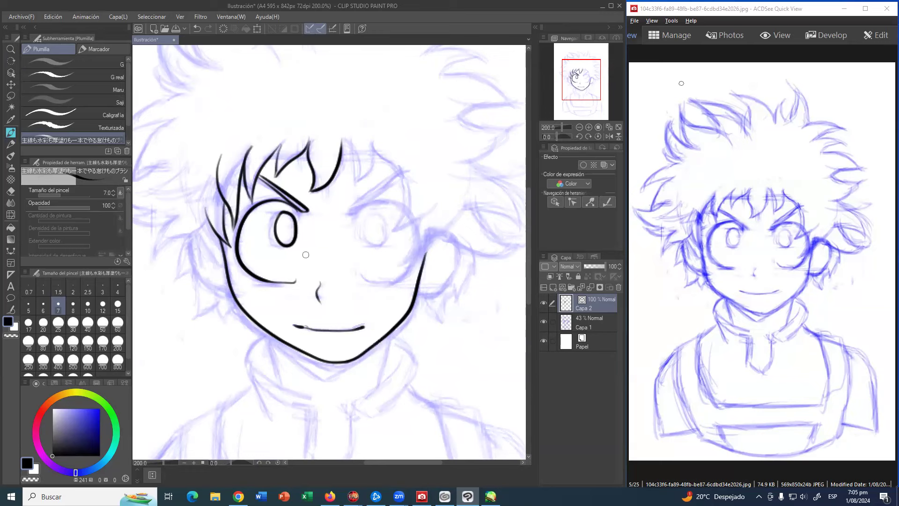
Ink the right eyebrow, eye outline and iris together with the fringe locks above and beside the right eye
mouse_move(398, 174)
left_mouse_down()
mouse_move(351, 214)
mouse_move(397, 178)
left_mouse_up()
mouse_move(353, 212)
left_mouse_down()
mouse_move(385, 200)
mouse_move(405, 214)
left_mouse_up()
key("ctrl+z")
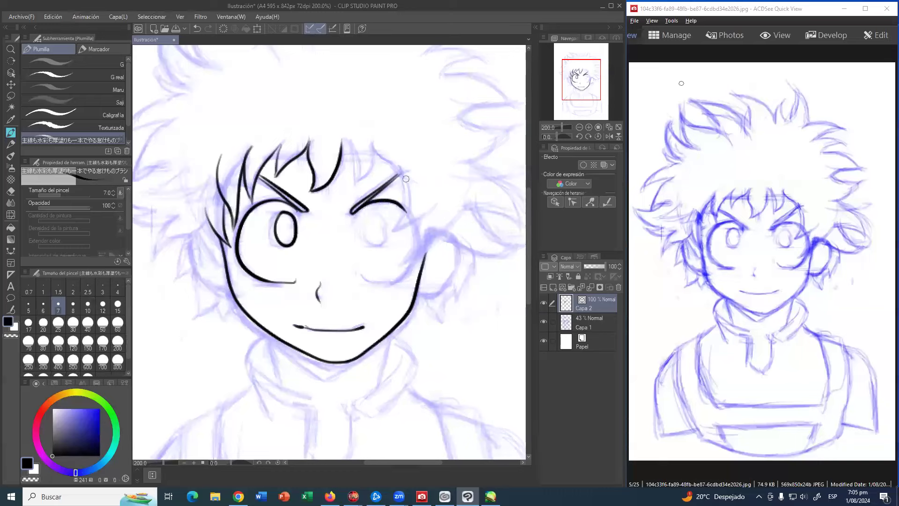
mouse_move(374, 142)
left_mouse_down()
mouse_move(401, 177)
mouse_move(406, 214)
mouse_move(392, 232)
mouse_move(430, 203)
mouse_move(434, 178)
left_mouse_up()
mouse_move(411, 224)
left_mouse_down()
mouse_move(419, 250)
mouse_move(400, 276)
mouse_move(354, 275)
left_mouse_up()
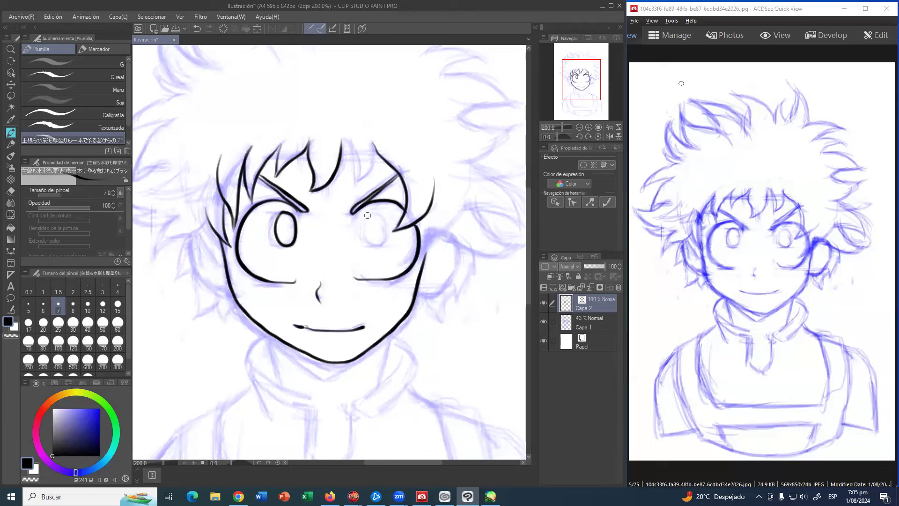
mouse_move(366, 234)
left_mouse_down()
mouse_move(377, 244)
mouse_move(385, 235)
mouse_move(365, 230)
mouse_move(367, 244)
mouse_move(380, 235)
mouse_move(362, 225)
mouse_move(368, 248)
mouse_move(385, 247)
mouse_move(385, 228)
mouse_move(369, 215)
left_mouse_up()
key("ctrl+z")
key("ctrl+z")
mouse_move(342, 140)
left_mouse_down()
mouse_move(358, 164)
mouse_move(348, 186)
mouse_move(374, 164)
mouse_move(374, 143)
mouse_move(377, 165)
left_mouse_up()
Ink the pointed hair tufts sticking out on the left side of the head
left_click_drag(315, 204, 362, 231)
mouse_move(253, 247)
left_mouse_down()
mouse_move(209, 274)
mouse_move(200, 290)
mouse_move(218, 245)
mouse_move(194, 254)
mouse_move(178, 247)
mouse_move(170, 240)
mouse_move(209, 232)
mouse_move(174, 226)
mouse_move(147, 197)
mouse_move(175, 208)
mouse_move(235, 180)
mouse_move(277, 260)
left_mouse_up()
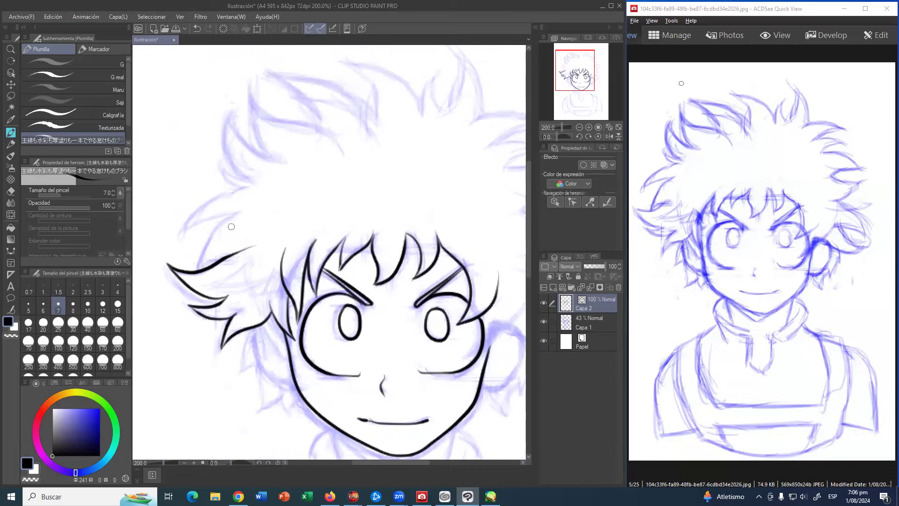
mouse_move(240, 211)
left_mouse_down()
mouse_move(192, 272)
mouse_move(222, 298)
left_mouse_up()
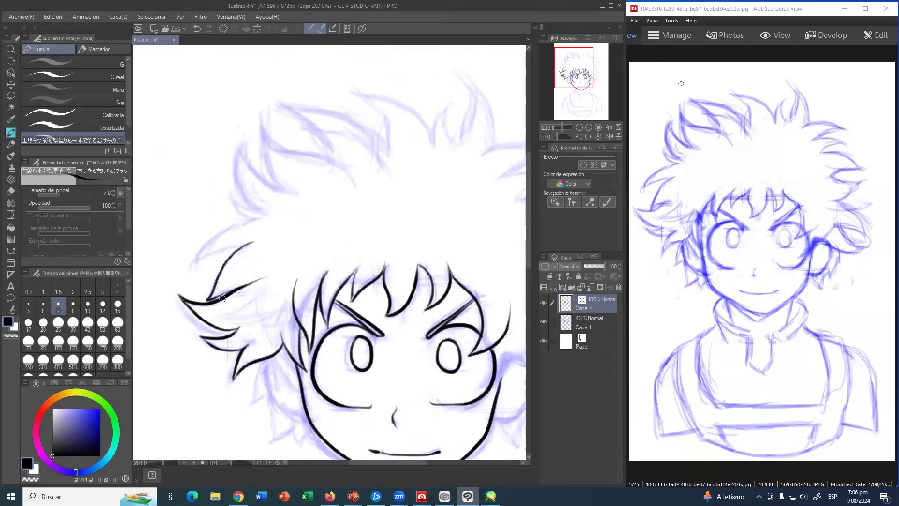
mouse_move(253, 242)
left_mouse_down()
mouse_move(207, 252)
mouse_move(246, 211)
mouse_move(236, 190)
mouse_move(261, 206)
mouse_move(241, 152)
mouse_move(295, 194)
left_mouse_up()
Ink the long curved hair locks along the upper left and top of the head
scroll(270, 252, "up", 3)
mouse_move(273, 265)
left_mouse_down()
mouse_move(256, 232)
mouse_move(255, 186)
mouse_move(259, 204)
mouse_move(350, 257)
mouse_move(297, 291)
left_mouse_up()
left_click_drag(301, 253, 255, 205)
key("ctrl+z")
mouse_move(301, 256)
left_mouse_down()
mouse_move(249, 203)
mouse_move(296, 206)
mouse_move(337, 232)
mouse_move(354, 257)
mouse_move(291, 200)
mouse_move(373, 237)
mouse_move(400, 288)
left_mouse_up()
Ink the upright tuft right of the crown and the hair spikes down the right side of the head
scroll(364, 273, "up", 1)
scroll(364, 274, "right", 1)
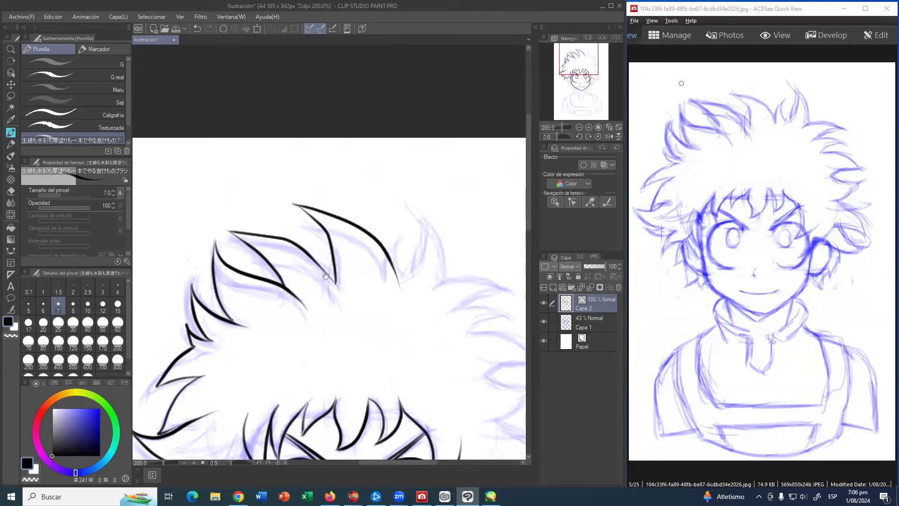
left_click_drag(326, 276, 249, 237)
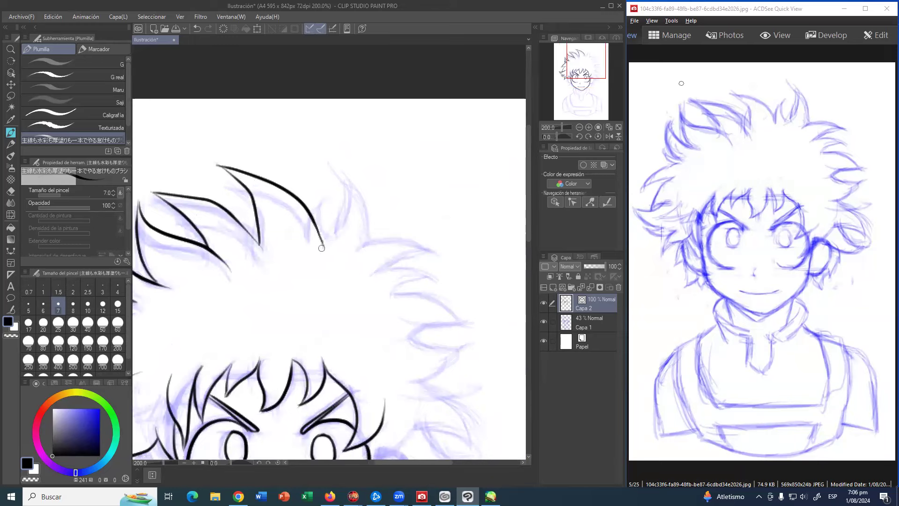
mouse_move(324, 246)
left_mouse_down()
mouse_move(327, 215)
mouse_move(338, 248)
mouse_move(353, 225)
mouse_move(355, 192)
mouse_move(373, 228)
mouse_move(369, 255)
left_mouse_up()
left_click_drag(396, 210, 402, 158)
mouse_move(367, 204)
left_mouse_down()
mouse_move(409, 193)
mouse_move(452, 205)
mouse_move(436, 201)
mouse_move(386, 222)
left_mouse_up()
key("ctrl+z")
mouse_move(444, 203)
left_mouse_down()
mouse_move(383, 224)
mouse_move(423, 175)
mouse_move(453, 193)
mouse_move(420, 200)
mouse_move(484, 228)
mouse_move(450, 229)
mouse_move(425, 243)
mouse_move(464, 255)
mouse_move(483, 243)
mouse_move(452, 275)
mouse_move(420, 281)
mouse_move(421, 244)
mouse_move(430, 237)
mouse_move(456, 269)
mouse_move(463, 293)
mouse_move(418, 277)
mouse_move(461, 320)
mouse_move(401, 311)
mouse_move(379, 291)
mouse_move(421, 273)
left_mouse_up()
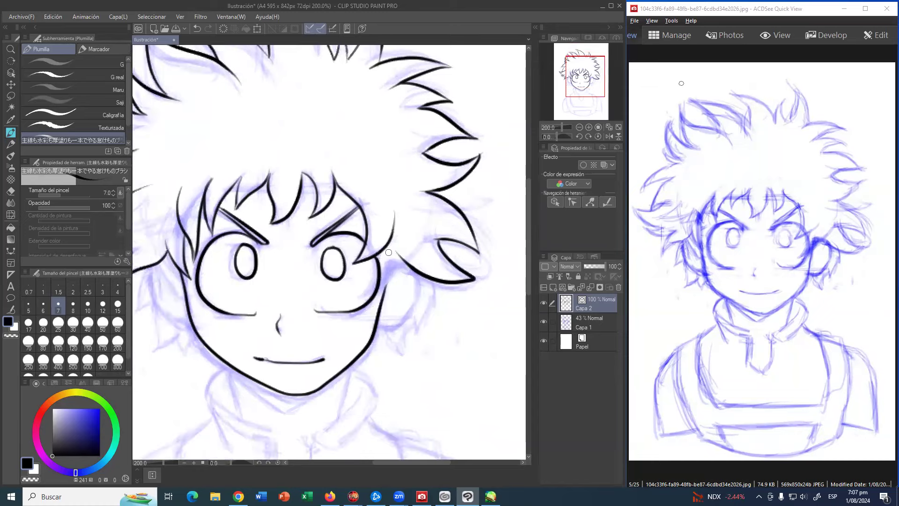
Erase the jawline where it crosses the right sideburn and ink the pointed sideburn locks around the right ear
mouse_move(387, 246)
left_mouse_down()
mouse_move(381, 295)
mouse_move(354, 316)
mouse_move(398, 287)
mouse_move(410, 262)
mouse_move(375, 265)
left_mouse_up()
key("e")
mouse_move(385, 294)
left_mouse_down()
mouse_move(393, 284)
mouse_move(365, 313)
mouse_move(409, 279)
mouse_move(402, 268)
mouse_move(416, 283)
left_mouse_up()
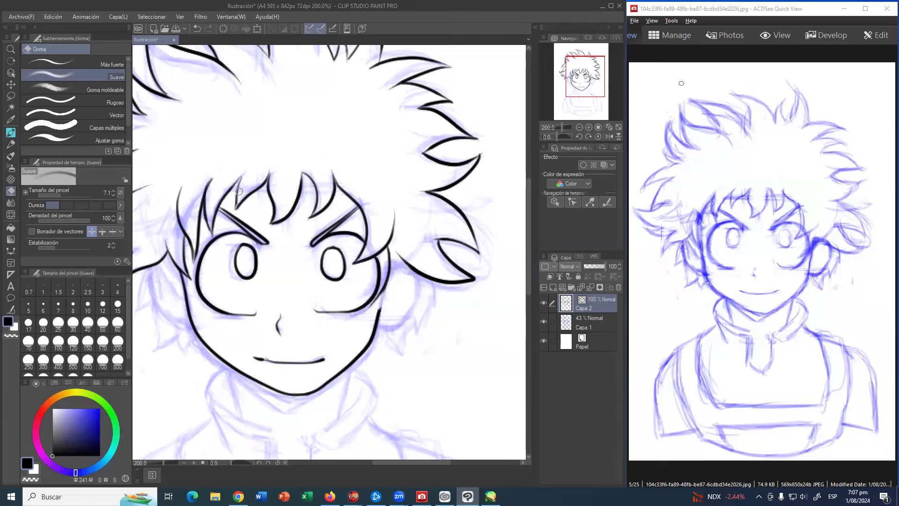
left_click(10, 133)
mouse_move(373, 307)
left_mouse_down()
mouse_move(403, 280)
mouse_move(398, 295)
mouse_move(385, 302)
mouse_move(402, 273)
mouse_move(411, 300)
mouse_move(418, 276)
left_mouse_up()
key("ctrl+z")
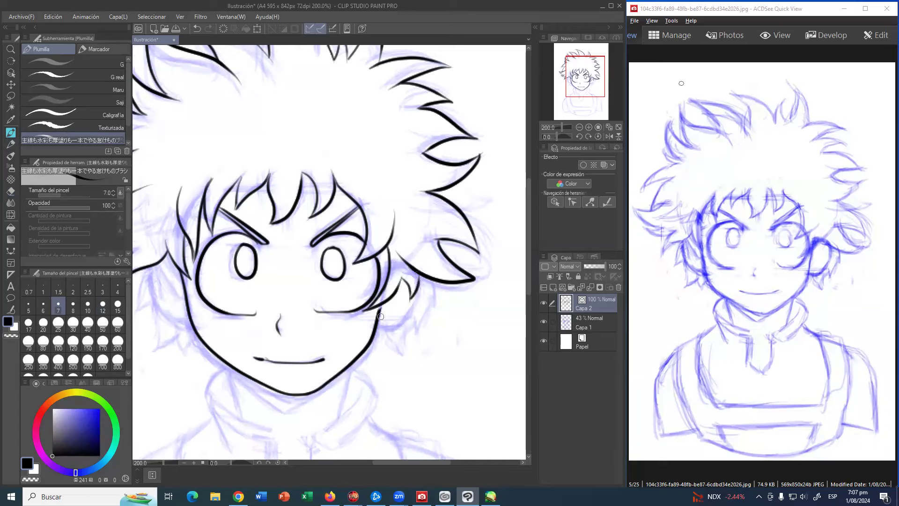
mouse_move(382, 306)
left_mouse_down()
mouse_move(384, 327)
mouse_move(399, 322)
mouse_move(420, 275)
left_mouse_up()
Ink the outline of the left ear and the short hair spikes behind and below both ears
left_click_drag(258, 297, 289, 298)
mouse_move(184, 271)
left_mouse_down()
mouse_move(194, 311)
mouse_move(219, 327)
left_mouse_up()
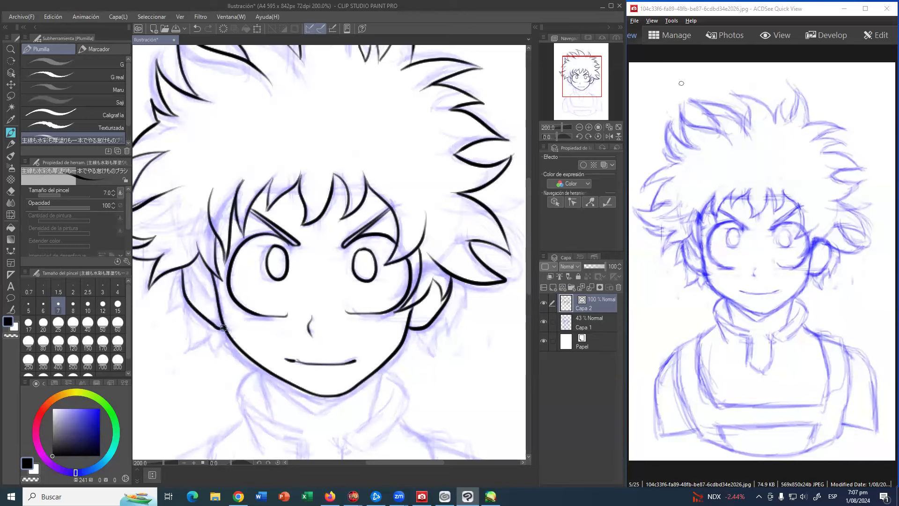
mouse_move(183, 271)
left_mouse_down()
mouse_move(161, 323)
mouse_move(197, 312)
mouse_move(191, 351)
mouse_move(212, 327)
mouse_move(221, 351)
mouse_move(243, 337)
left_mouse_up()
mouse_move(369, 335)
left_mouse_down()
mouse_move(432, 352)
mouse_move(432, 339)
mouse_move(448, 345)
mouse_move(448, 334)
mouse_move(463, 337)
mouse_move(466, 280)
left_mouse_up()
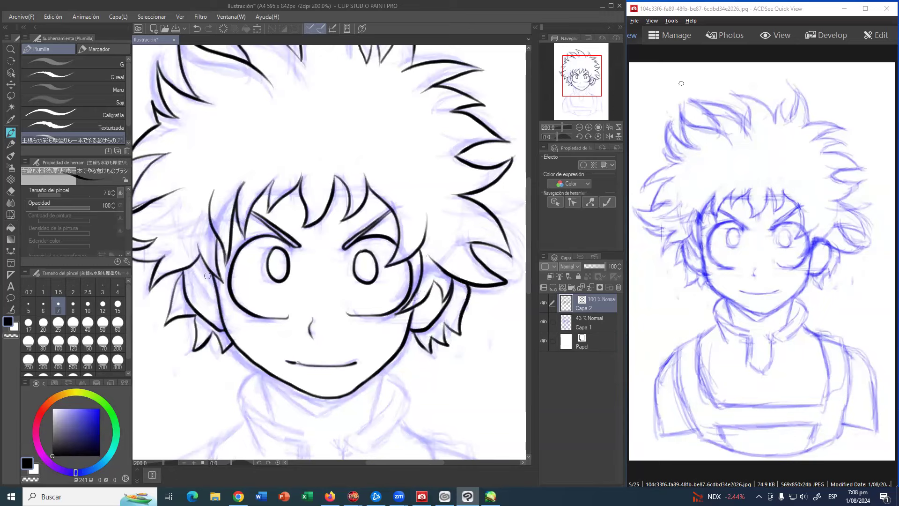
Ink the inner folds of both ears
mouse_move(187, 265)
left_mouse_down()
mouse_move(204, 271)
mouse_move(215, 304)
mouse_move(210, 311)
mouse_move(192, 298)
left_mouse_up()
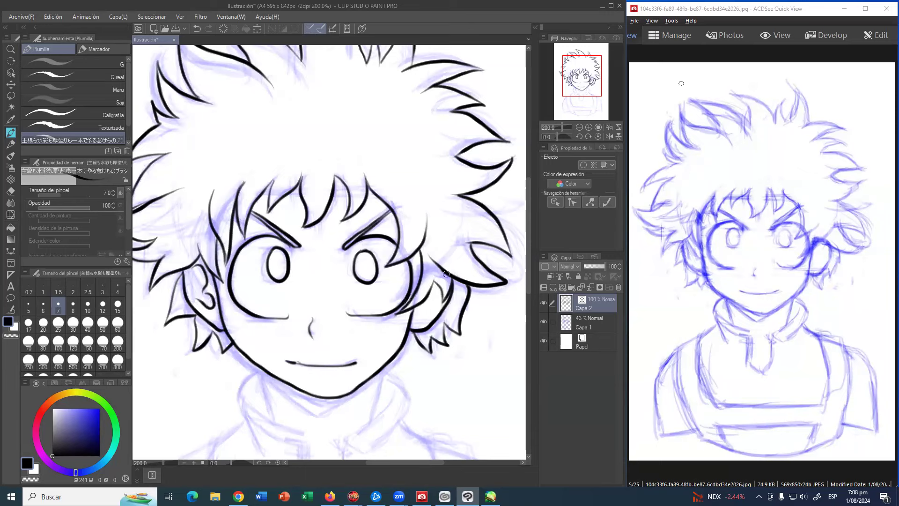
mouse_move(433, 301)
left_mouse_down()
mouse_move(421, 322)
mouse_move(432, 304)
left_mouse_up()
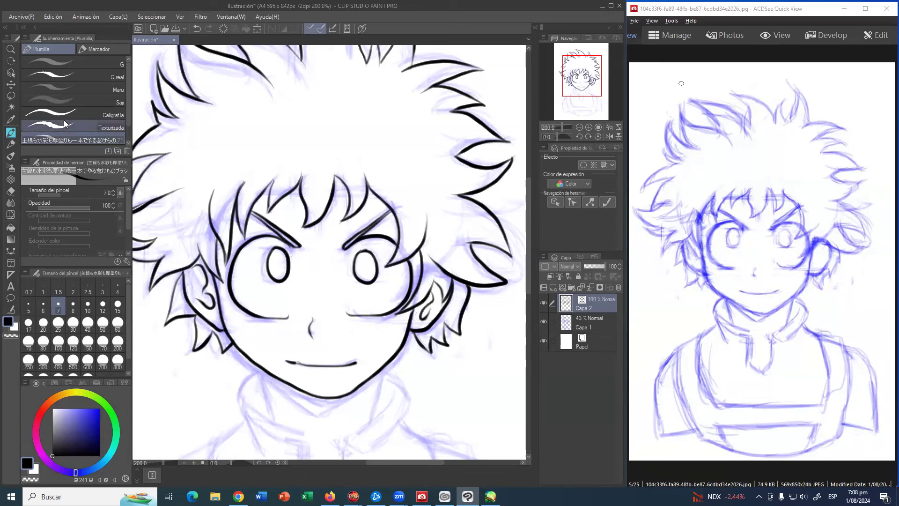
left_click(13, 49)
left_click_drag(341, 221, 286, 225)
left_click_drag(362, 238, 357, 229)
left_click_drag(400, 253, 401, 256)
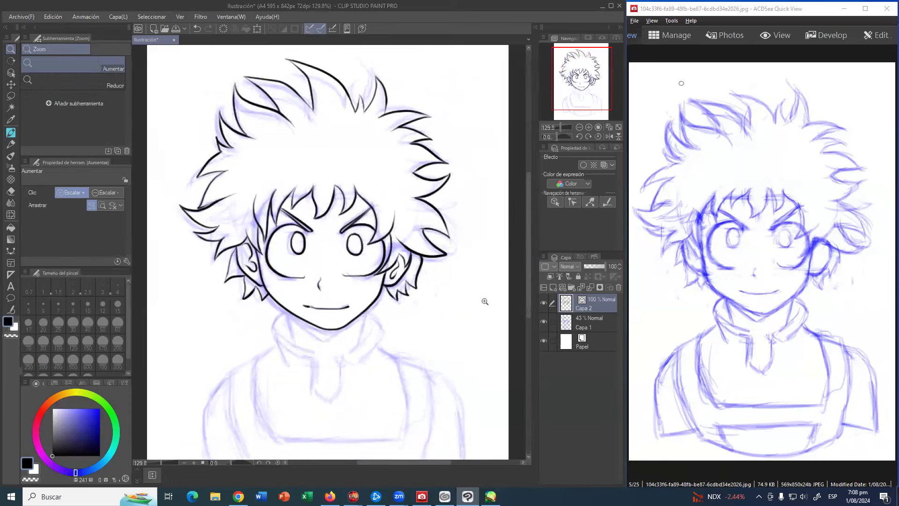
Ink both sides of the neck and the left half of the jacket collar with its folded front edge
left_click(11, 133)
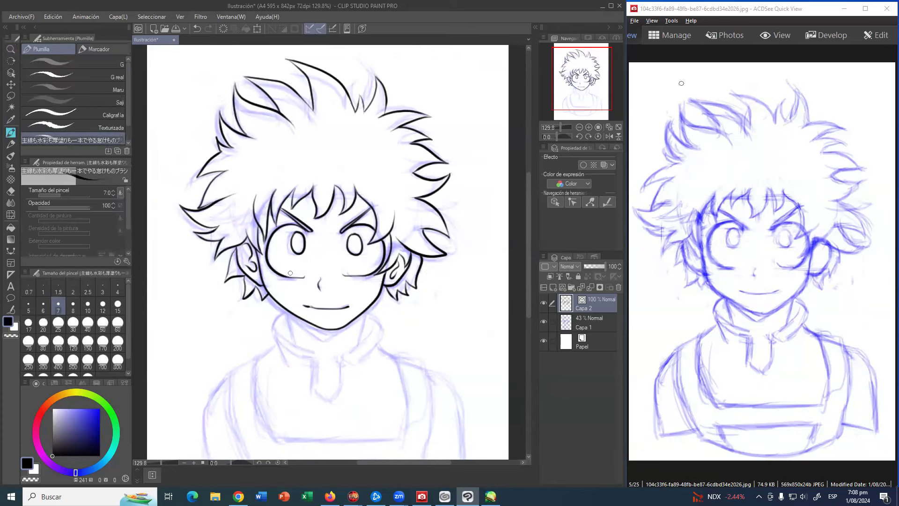
left_click_drag(287, 311, 291, 328)
left_click_drag(366, 314, 355, 342)
mouse_move(273, 318)
left_mouse_down()
mouse_move(267, 329)
mouse_move(283, 368)
left_mouse_up()
left_click_drag(275, 331, 316, 354)
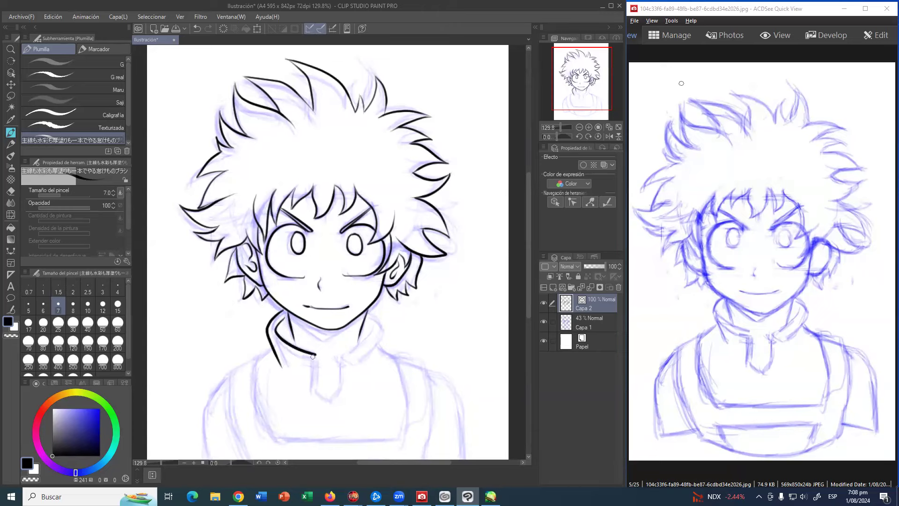
mouse_move(317, 378)
left_mouse_down()
mouse_move(312, 396)
mouse_move(312, 383)
mouse_move(271, 340)
left_mouse_up()
left_click_drag(304, 392, 312, 397)
Ink the inner and outer edges of the left shoulder strap down to the lower torso
scroll(312, 396, "down", 2)
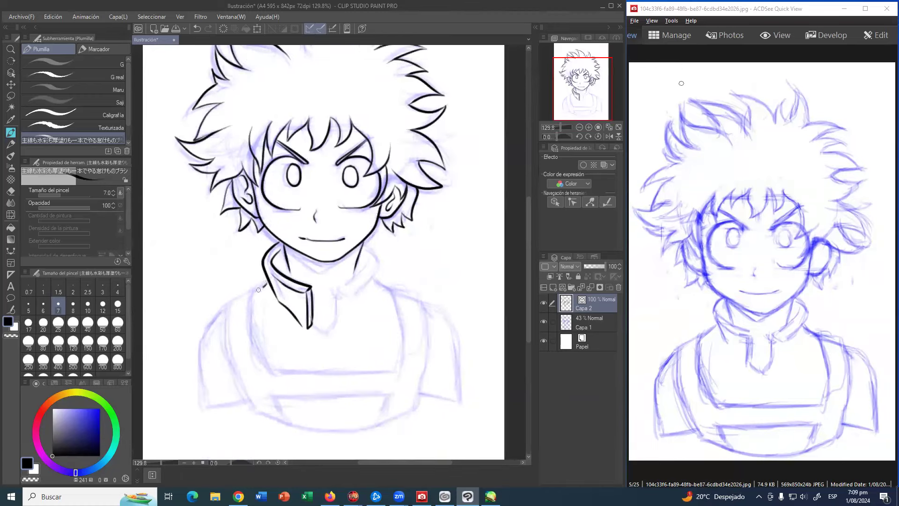
key("ctrl+z")
mouse_move(256, 291)
left_mouse_down()
mouse_move(254, 347)
mouse_move(275, 380)
left_mouse_up()
mouse_move(258, 287)
left_mouse_down()
mouse_move(236, 294)
mouse_move(225, 312)
mouse_move(224, 352)
mouse_move(257, 427)
left_mouse_up()
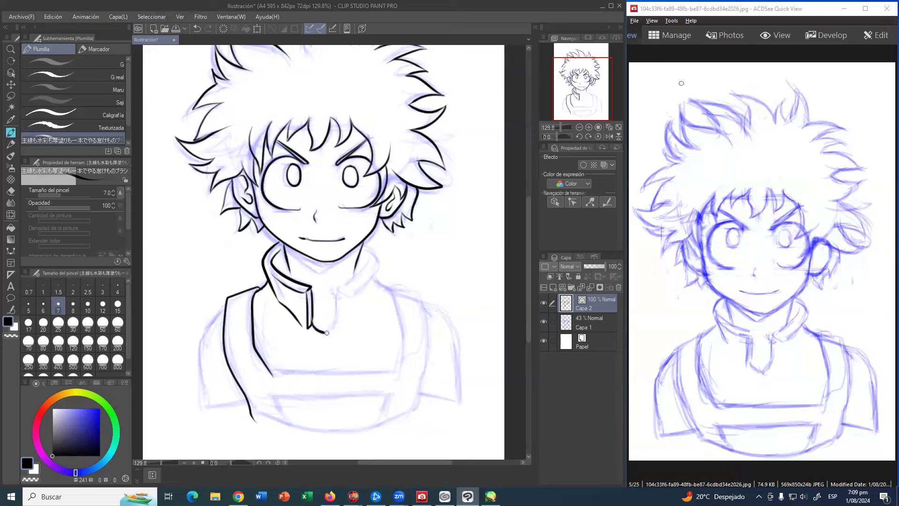
Ink the pointed neck opening and the right half of the collar, including its outer side and lower edge
mouse_move(336, 318)
left_mouse_down()
mouse_move(340, 290)
mouse_move(367, 265)
left_mouse_up()
mouse_move(379, 264)
left_mouse_down()
mouse_move(371, 283)
mouse_move(347, 296)
left_mouse_up()
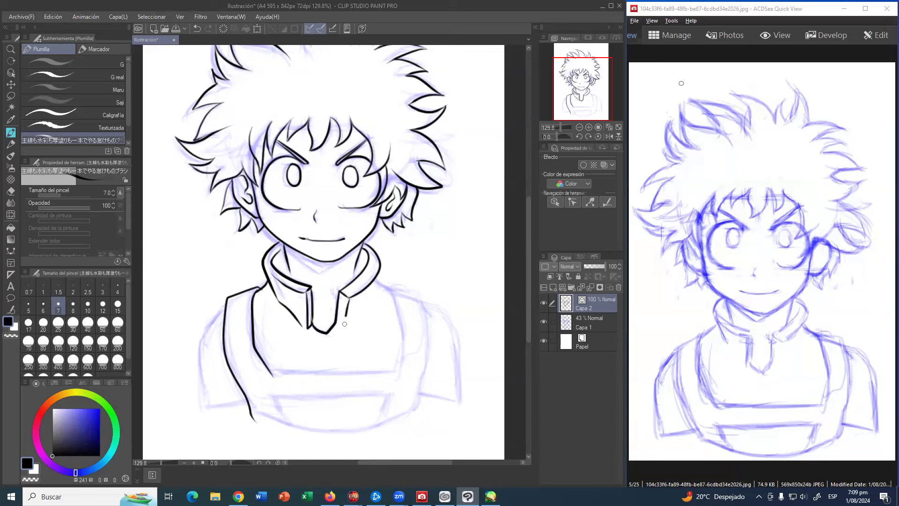
left_click_drag(344, 333, 336, 319)
key("ctrl+z")
left_click_drag(343, 331, 342, 331)
left_click_drag(381, 267, 379, 295)
mouse_move(356, 323)
left_mouse_down()
mouse_move(379, 299)
mouse_move(394, 303)
left_mouse_up()
Ink both edges of the right shoulder strap, the horizontal chest line and the curved bottom edge of the torso
mouse_move(421, 303)
left_mouse_down()
mouse_move(422, 372)
mouse_move(405, 418)
left_mouse_up()
left_click_drag(397, 313, 396, 360)
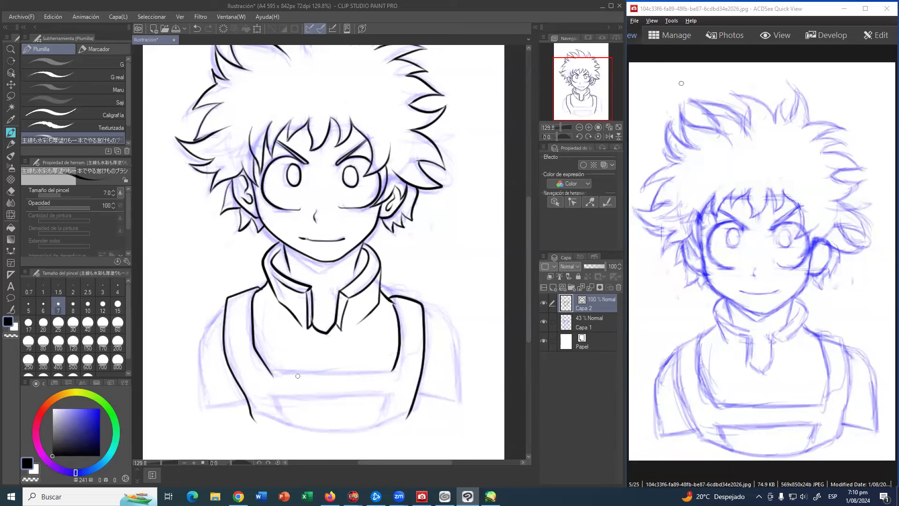
left_click_drag(273, 376, 390, 373)
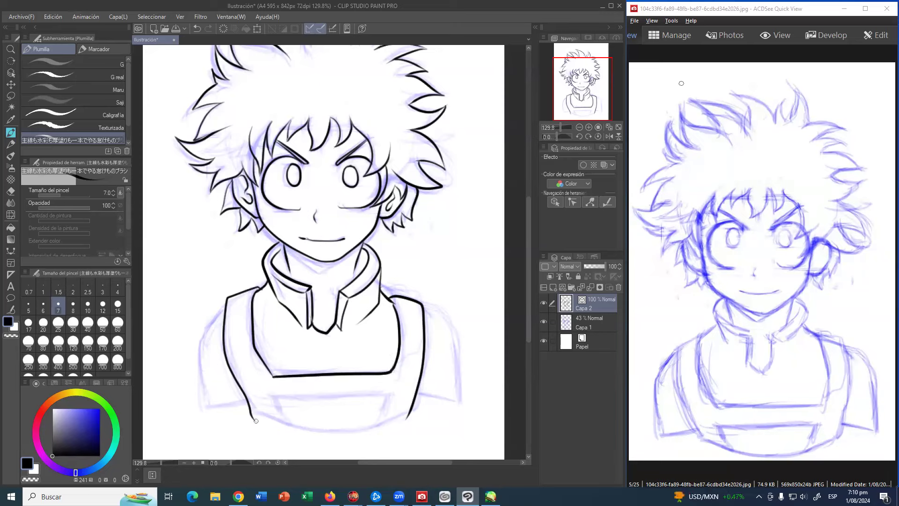
mouse_move(289, 434)
left_mouse_down()
mouse_move(344, 442)
mouse_move(398, 424)
mouse_move(411, 406)
left_mouse_up()
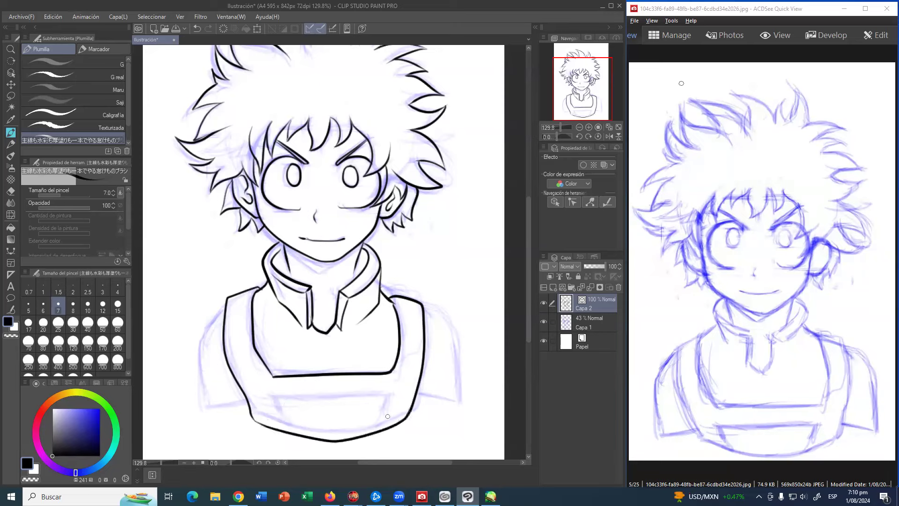
Ink the shoulder and sleeve outlines on both sides of the torso, redrawing the right one
left_click_drag(274, 326, 262, 288)
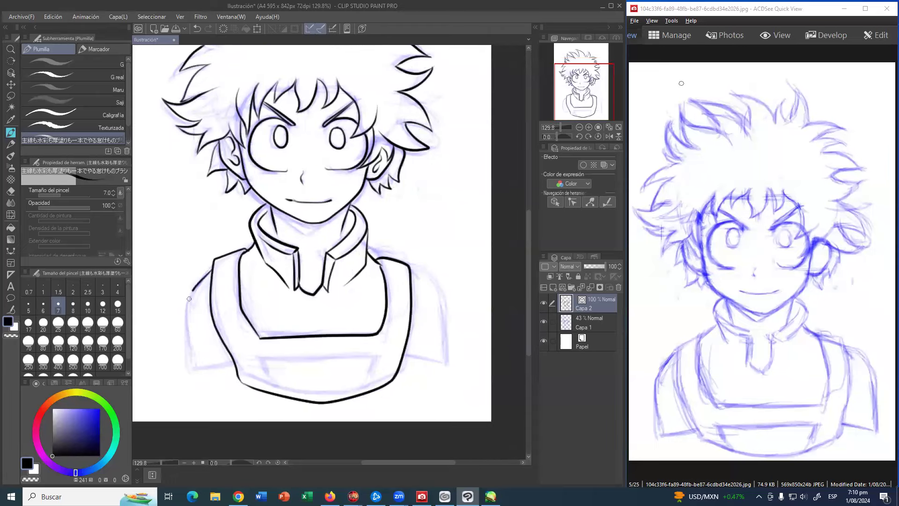
mouse_move(190, 355)
left_mouse_down()
mouse_move(192, 371)
mouse_move(230, 384)
left_mouse_up()
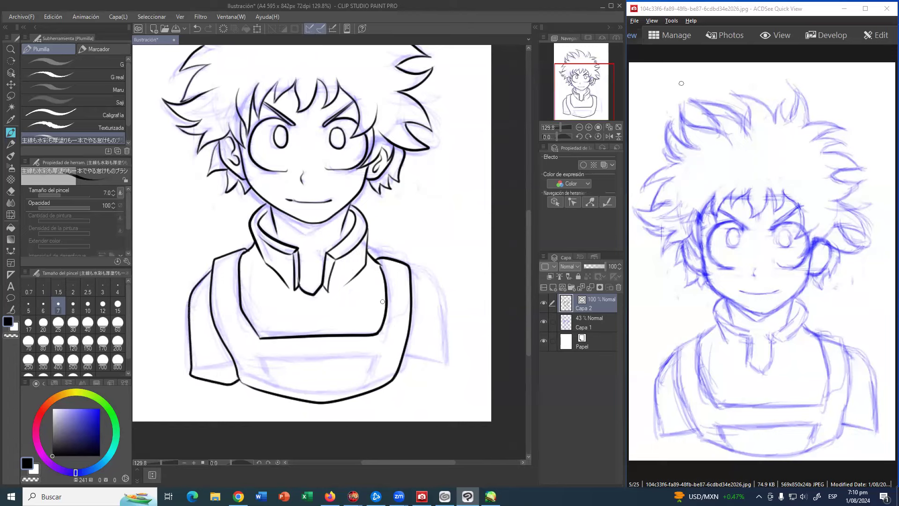
mouse_move(413, 272)
left_mouse_down()
mouse_move(439, 308)
mouse_move(445, 388)
mouse_move(412, 402)
left_mouse_up()
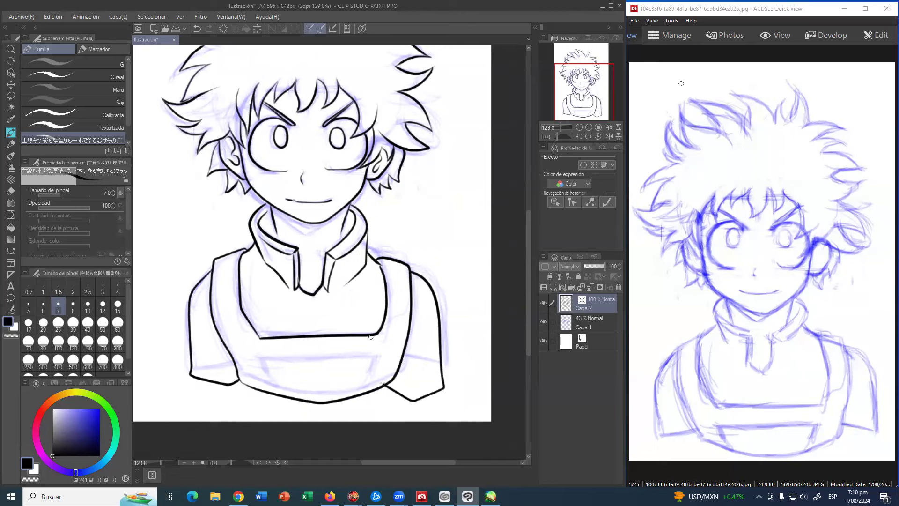
key("ctrl+z")
key("ctrl+z")
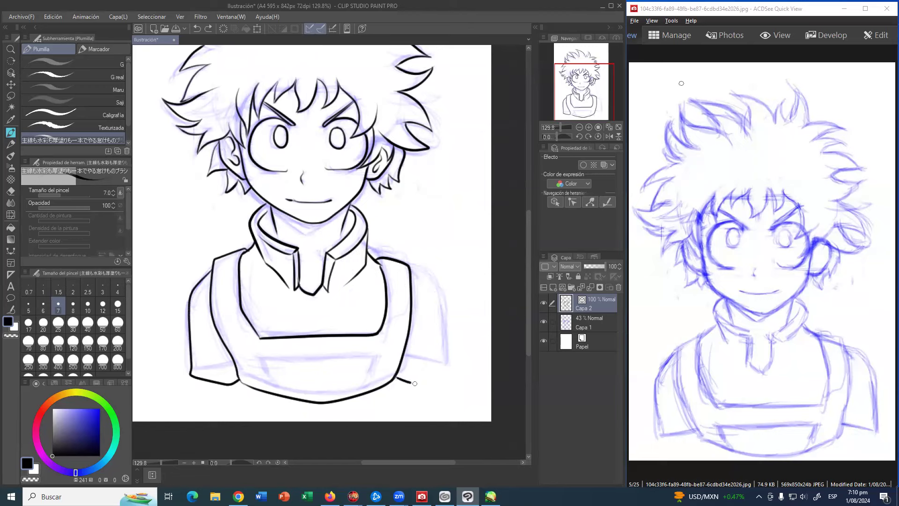
left_click_drag(434, 375, 446, 360)
mouse_move(421, 277)
left_mouse_down()
mouse_move(440, 296)
mouse_move(443, 359)
left_mouse_up()
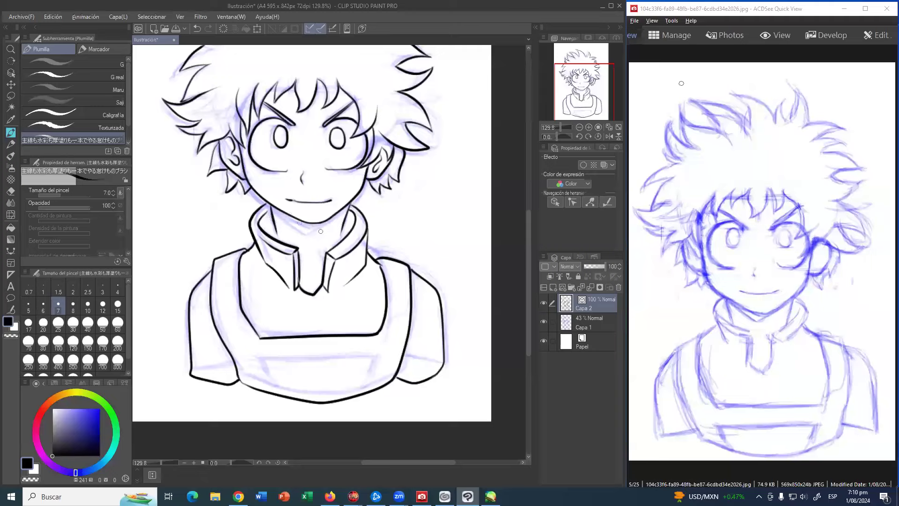
Delete the faded blue sketch layer Capa 1, keeping only the line art and the paper
left_click(10, 48)
scroll(354, 201, "down", 2)
scroll(354, 201, "up", 3)
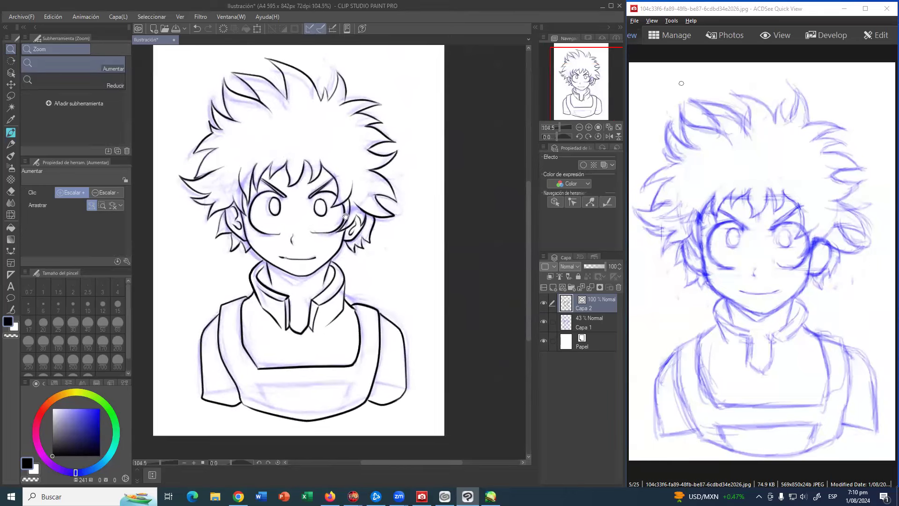
scroll(370, 231, "down", 1)
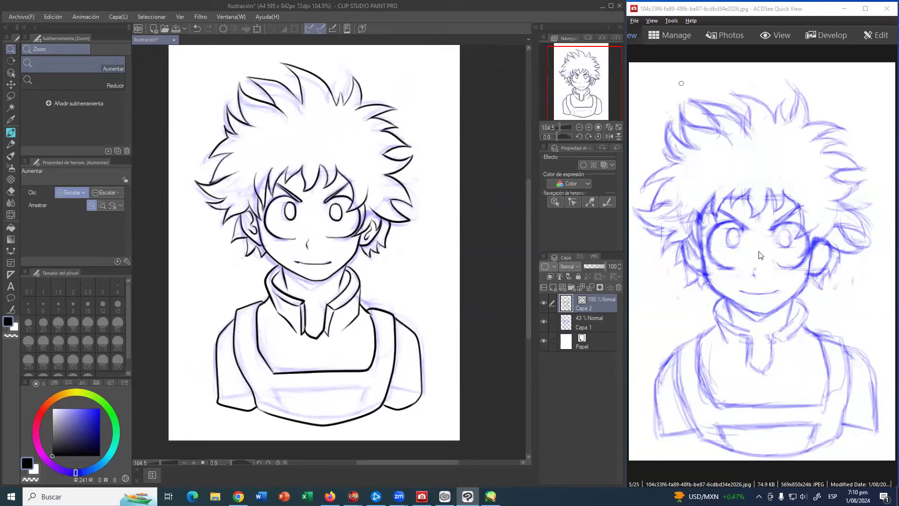
left_click(586, 321)
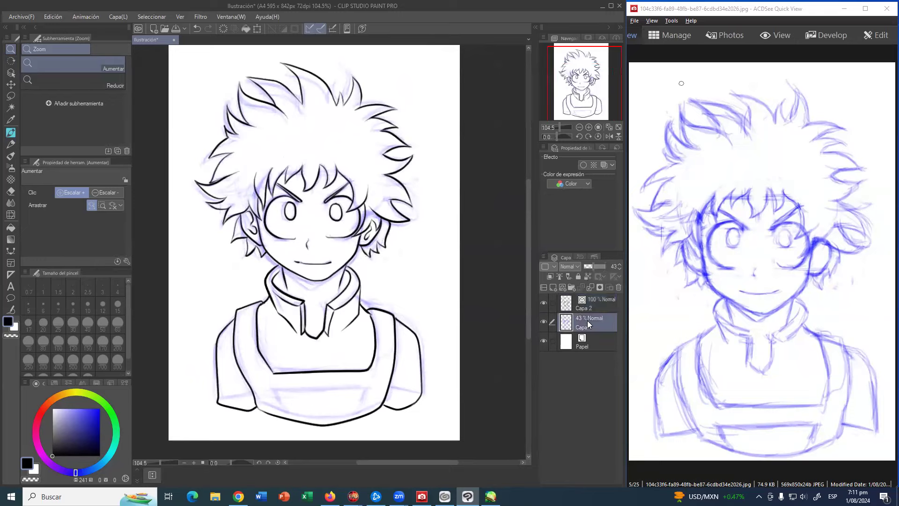
left_click(615, 287)
left_click(469, 185)
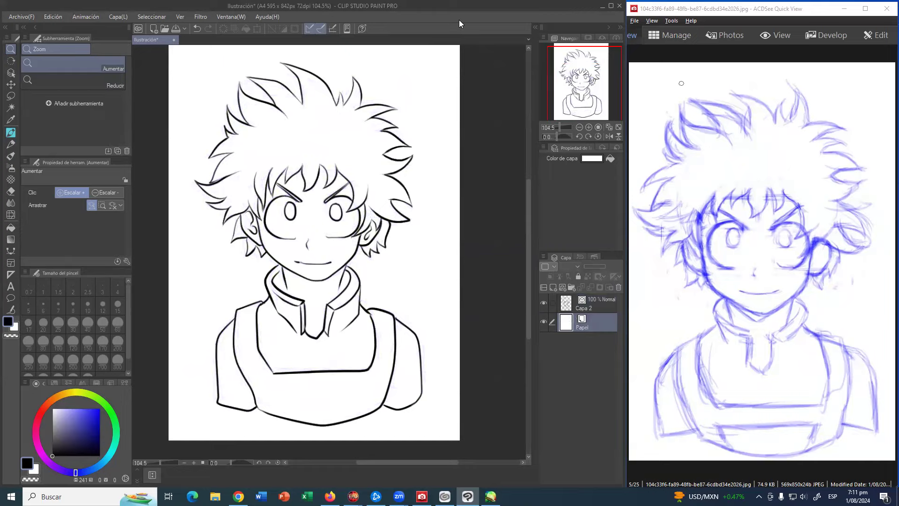
Capture a rectangular screenshot of the line art on the canvas
key("super+shift+s")
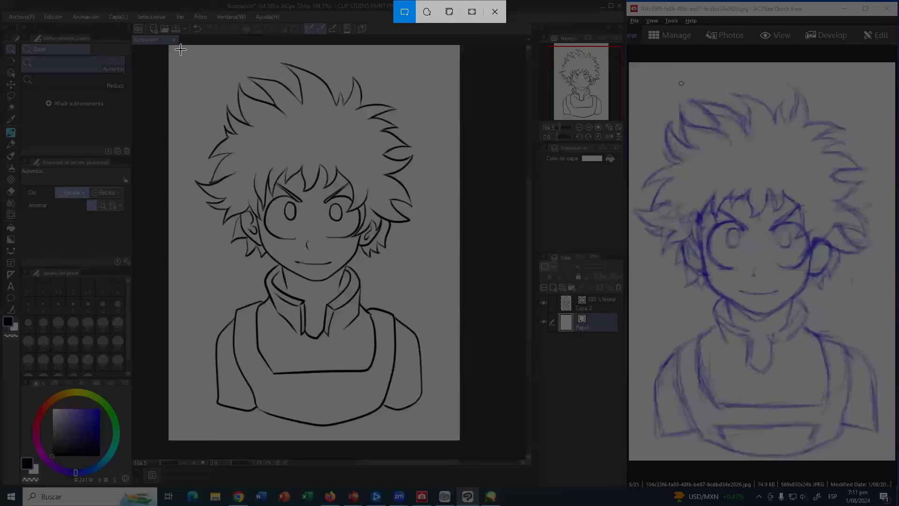
mouse_move(180, 49)
left_mouse_down()
mouse_move(270, 150)
mouse_move(441, 429)
left_mouse_up()
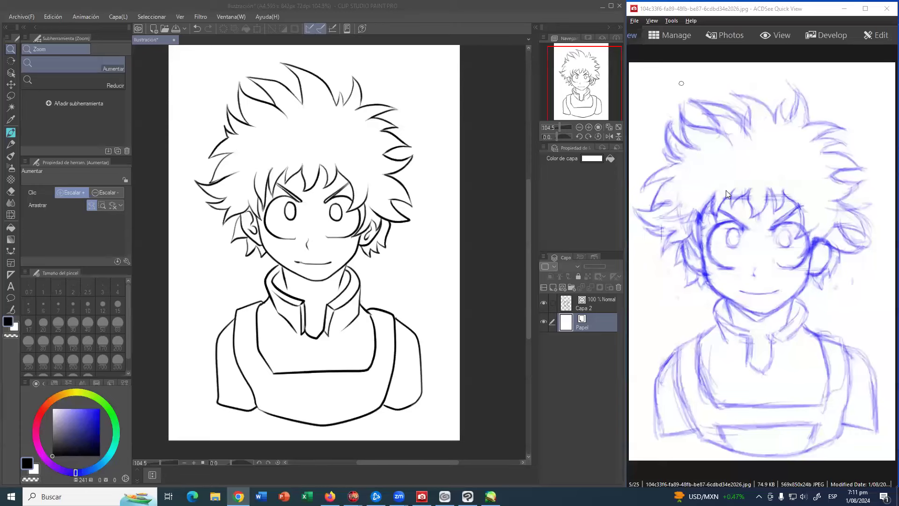
Open the colour image of the green-haired boy from the desktop in ACDSee as reference, and return to Clip Studio Paint
left_click(599, 7)
double_click(246, 197)
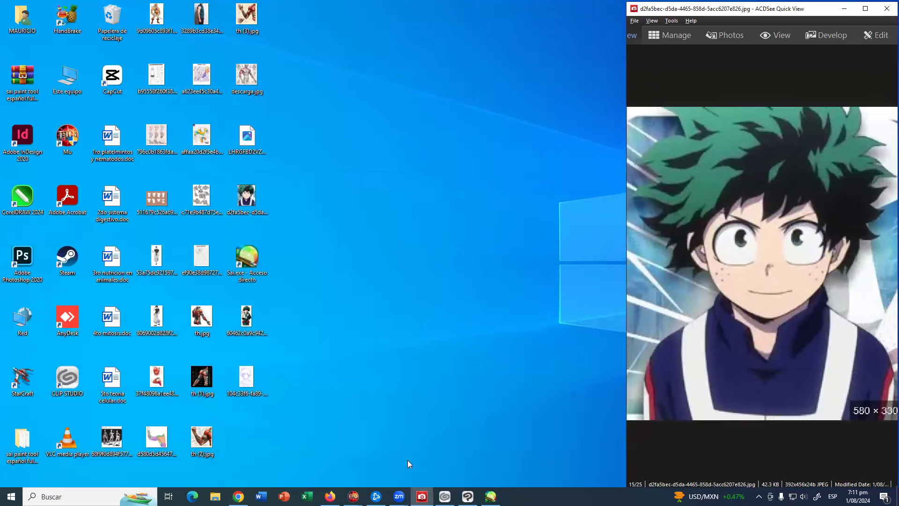
left_click(468, 495)
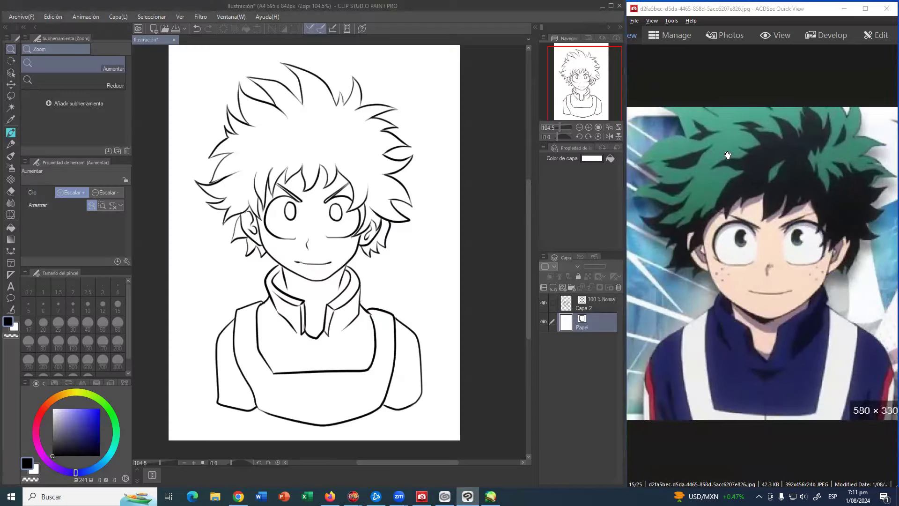
Capture the anime reference picture from the image viewer and paste it into a new A4 illustration of 595 × 842 px
key("super+shift+s")
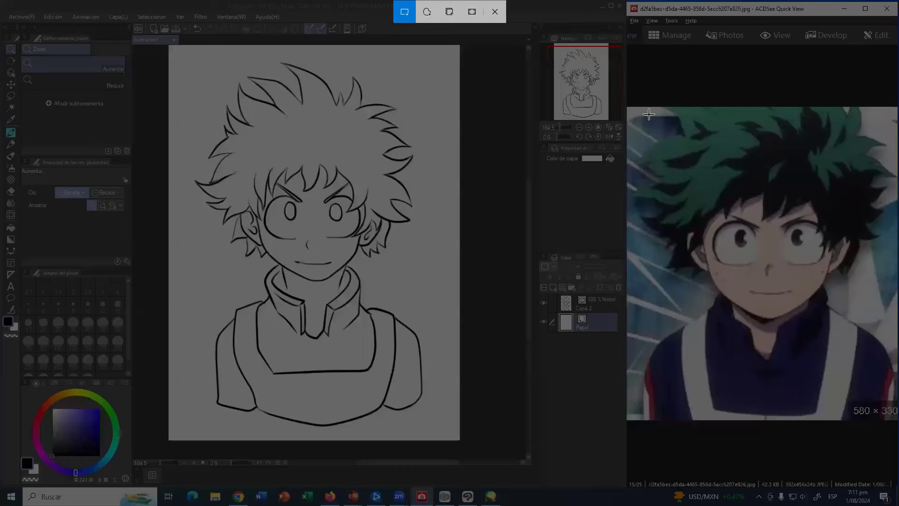
left_click_drag(636, 86, 884, 429)
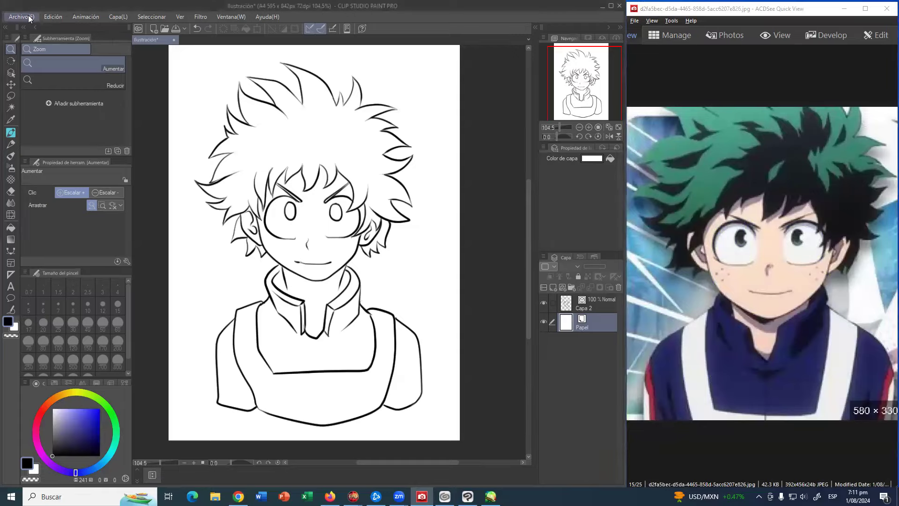
left_click(21, 16)
left_click(34, 28)
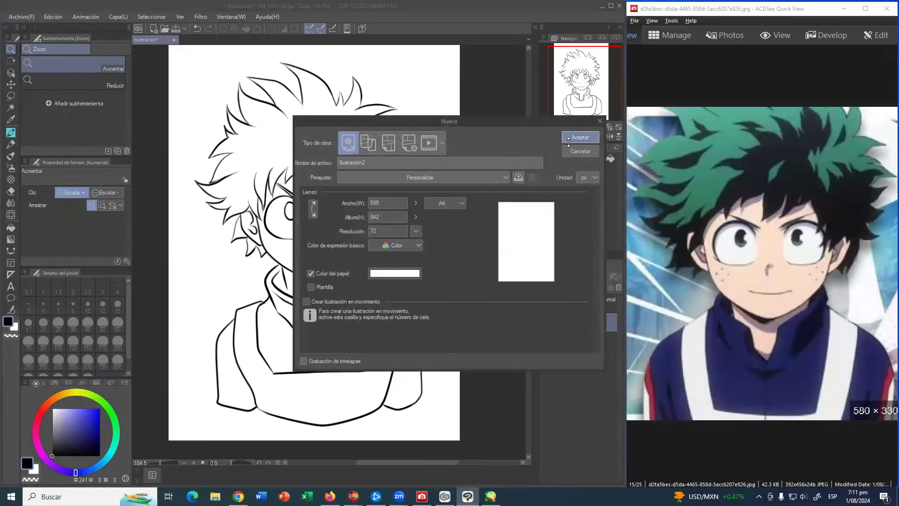
left_click(568, 139)
key("ctrl+v")
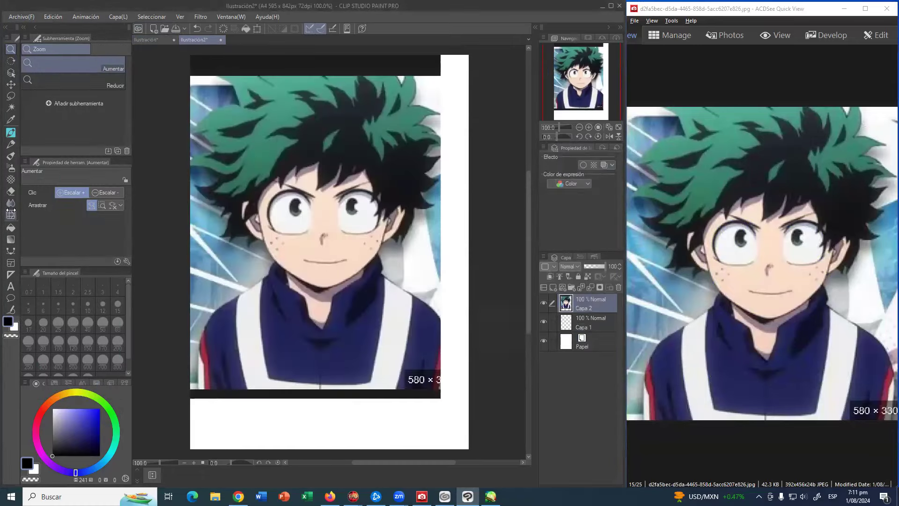
Set up the Fill tool, sample the skin tone from the reference character's face, and return to the line art illustration
left_click(10, 227)
left_click(304, 248, "alt")
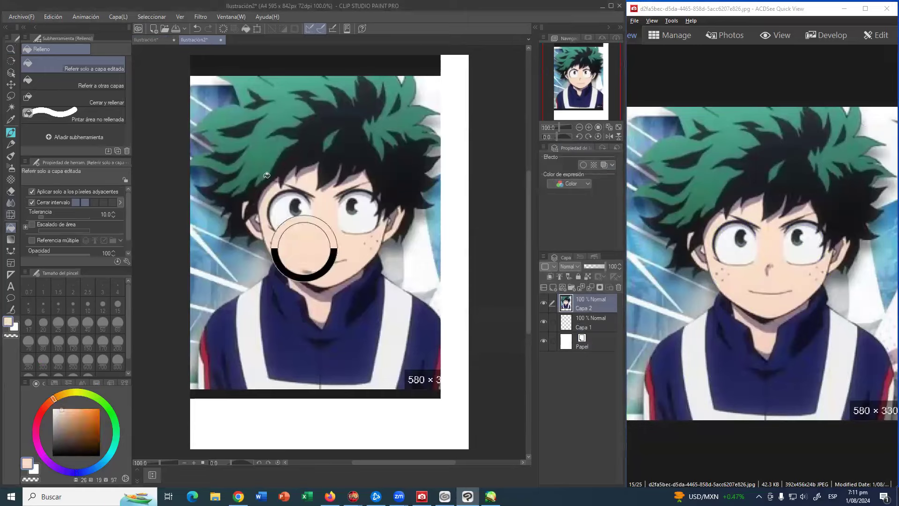
left_click(156, 40)
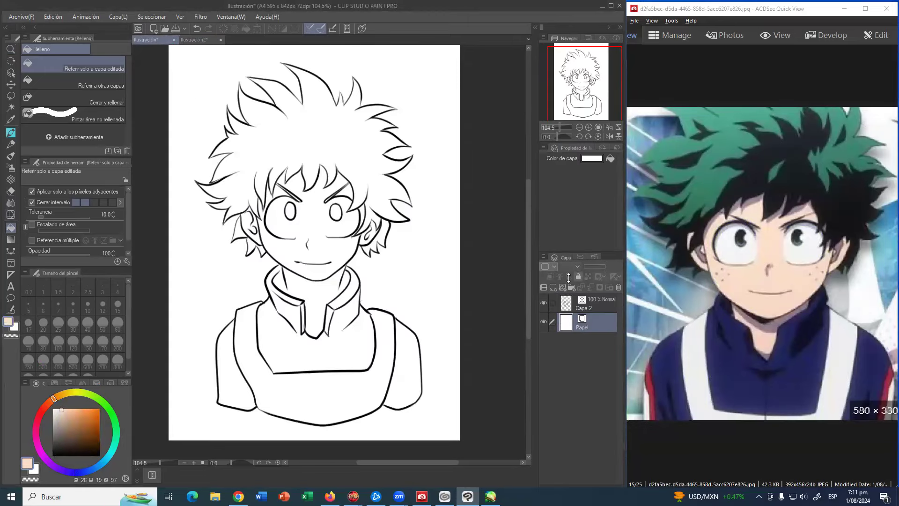
Add a raster layer between the line art and the paper and fill it completely with medium grey
left_click(553, 287)
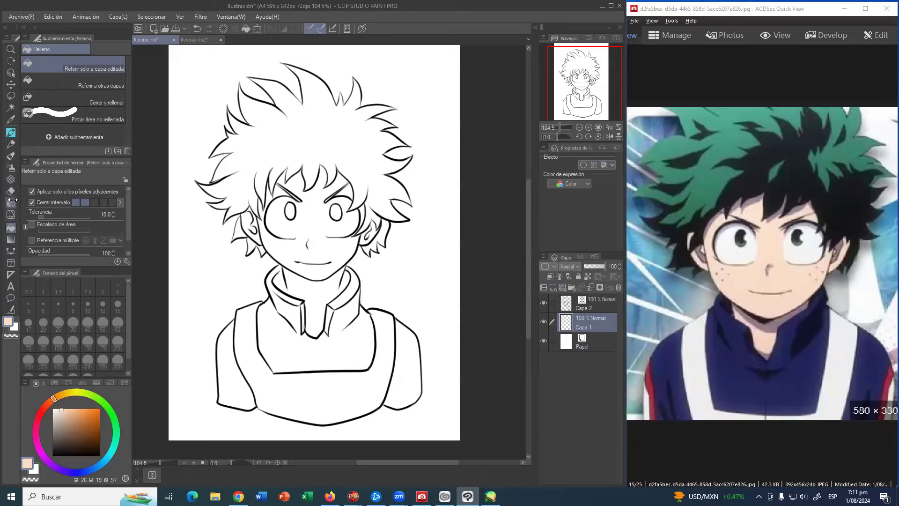
left_click_drag(59, 439, 53, 432)
left_click(220, 277)
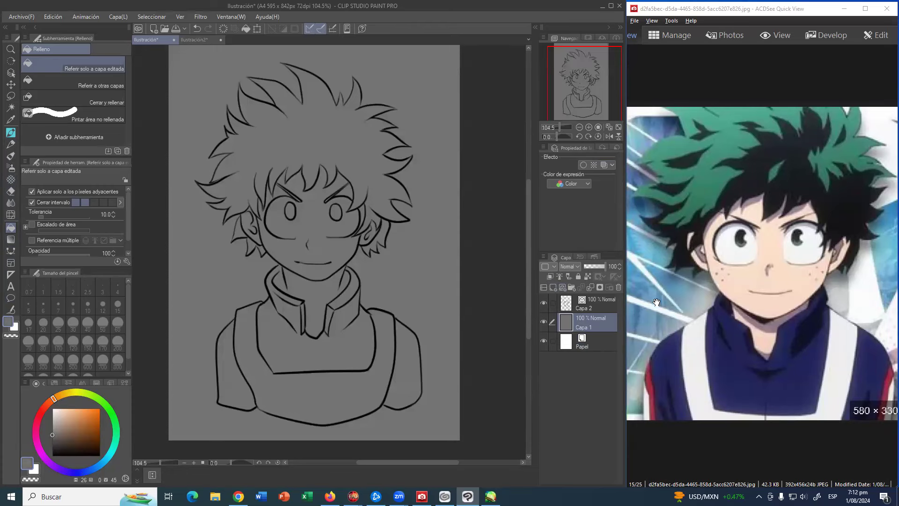
Sample the facial skin tone from the pasted reference illustration and go back to the line art
left_click(206, 41)
left_click(327, 208, "alt")
left_click(159, 40)
Try to select the face and neck areas on the line art layer with automatic selection, and clear the selection
left_click(578, 309)
left_click(11, 107)
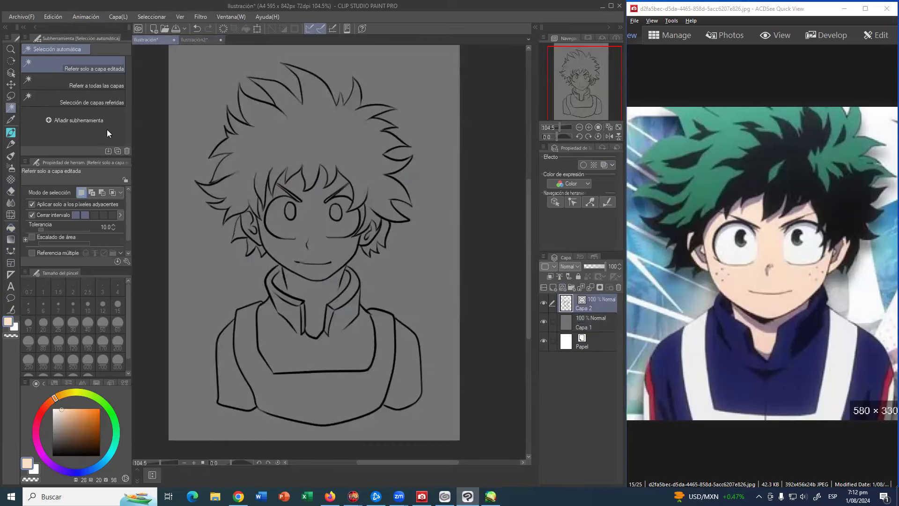
left_click(313, 227)
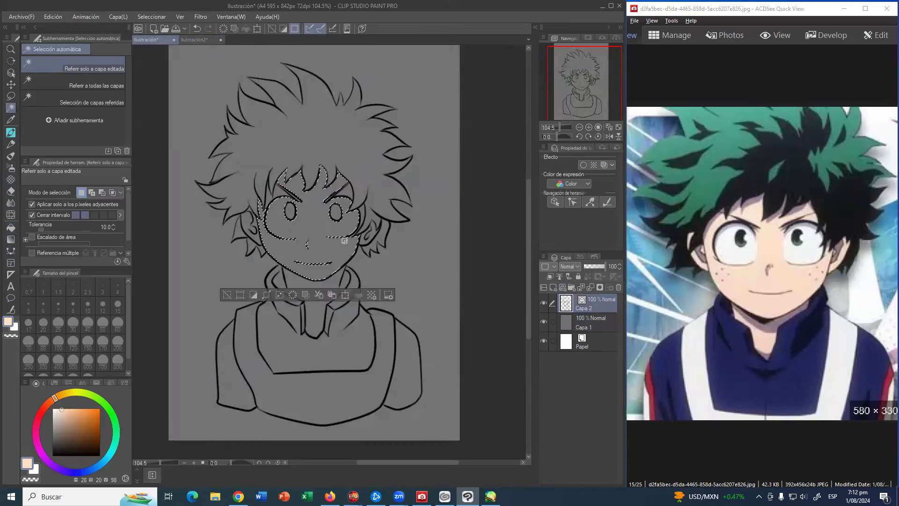
left_click(306, 271, "shift")
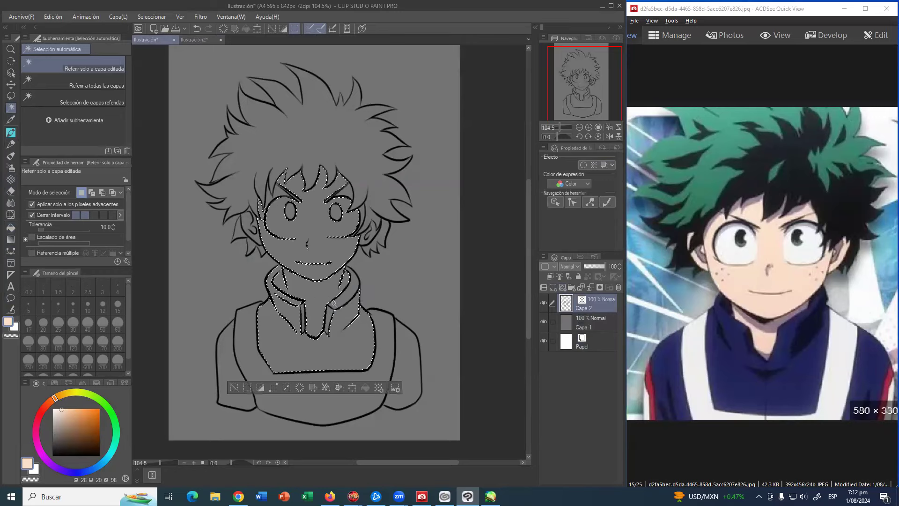
key("ctrl+d")
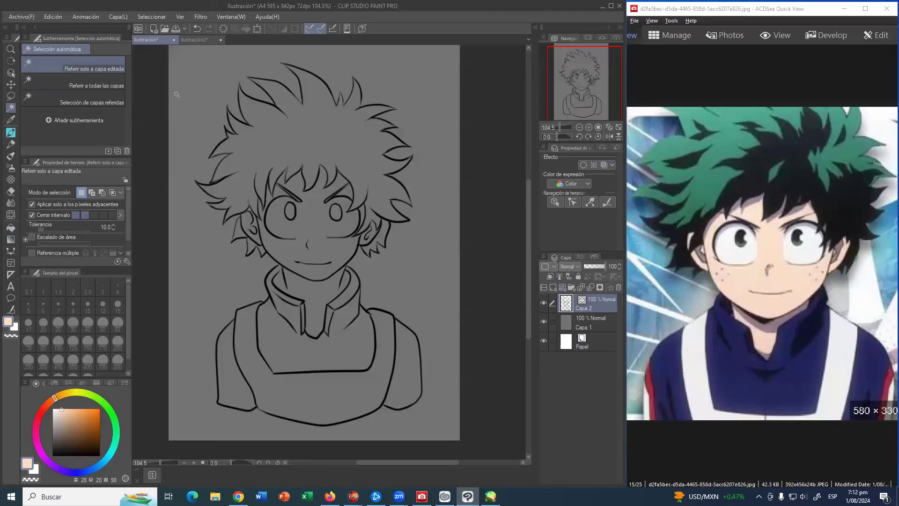
Close the gaps where both neck lines meet the collar, using the black pen at size 5.2
left_click(11, 49)
left_click_drag(284, 281, 273, 237)
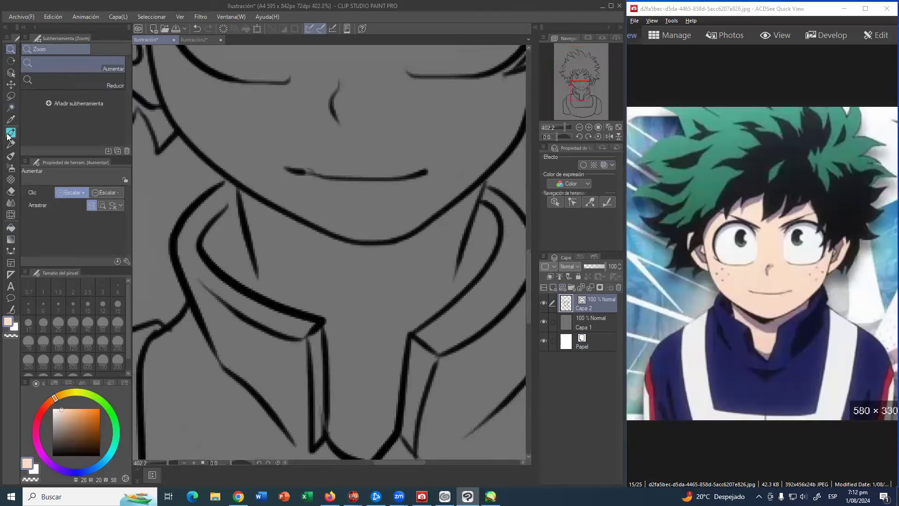
left_click(11, 133)
left_click(52, 455)
key("]")
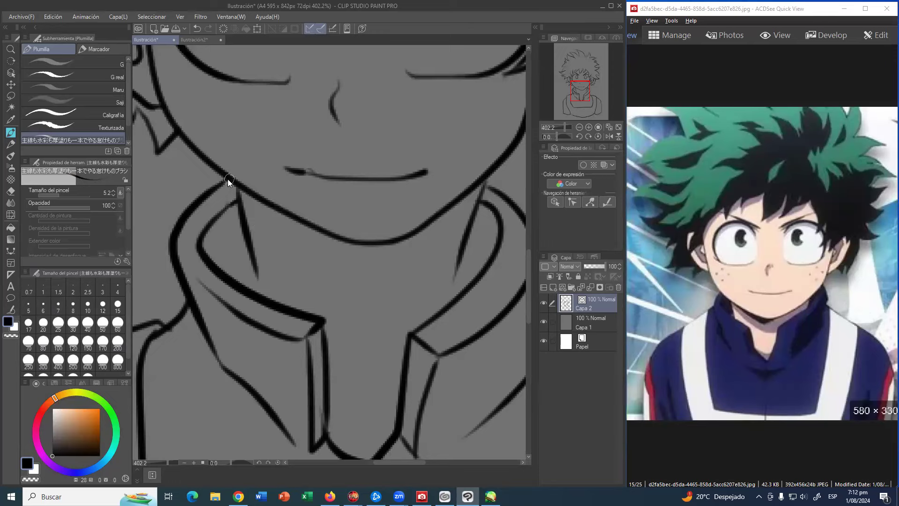
left_click_drag(251, 261, 257, 287)
mouse_move(473, 263)
left_mouse_down()
mouse_move(427, 218)
mouse_move(398, 238)
mouse_move(393, 255)
left_mouse_up()
key("ctrl+z")
mouse_move(415, 207)
left_mouse_down()
mouse_move(402, 249)
mouse_move(377, 276)
left_mouse_up()
left_click_drag(425, 172, 391, 227)
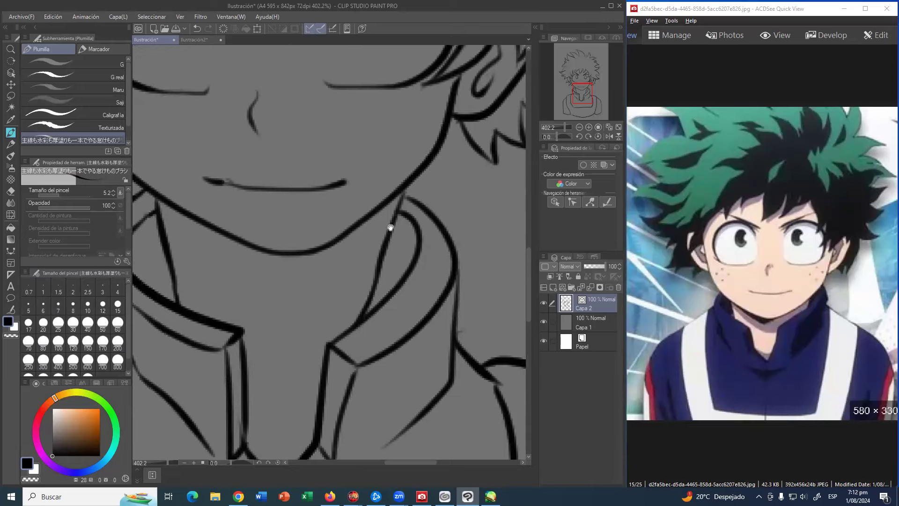
left_click_drag(333, 323, 374, 205)
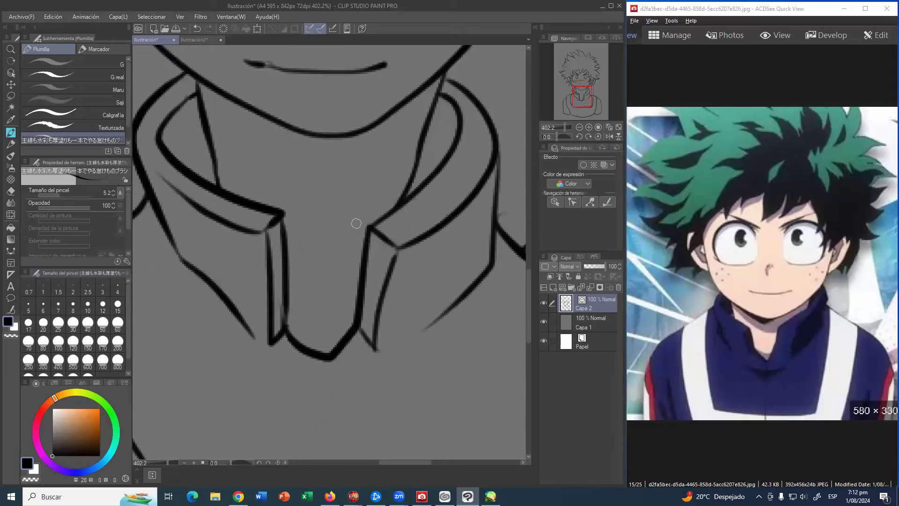
Close the open lower edges of the left and right collar flaps with black pen strokes
left_click_drag(256, 339, 272, 345)
left_click_drag(378, 349, 475, 282)
Try a touch-up pen stroke on a pointed strand at the upper left of the hair outline
left_click_drag(348, 252, 441, 475)
left_click_drag(239, 125, 289, 225)
left_click_drag(341, 214, 351, 259)
left_click_drag(439, 243, 258, 202)
left_click_drag(379, 217, 300, 182)
left_click_drag(354, 262, 309, 209)
left_click_drag(300, 154, 394, 445)
left_click_drag(187, 187, 510, 351)
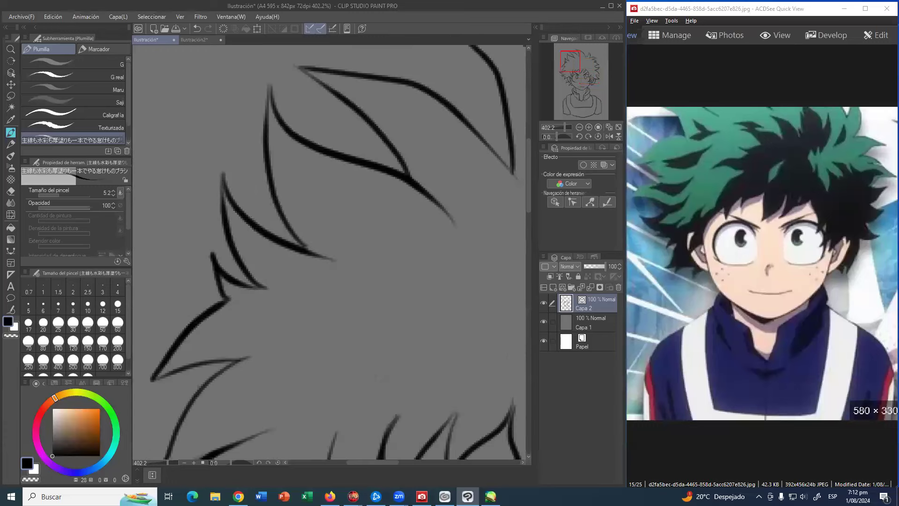
left_click_drag(271, 83, 270, 98)
key("ctrl+z")
Touch up the left shoulder outline with a short black pen stroke to close its remaining gap
mouse_move(293, 166)
left_mouse_down()
mouse_move(275, 221)
mouse_move(297, 259)
left_mouse_up()
left_click_drag(269, 320, 253, 188)
left_click_drag(401, 442, 314, 258)
left_click_drag(374, 378, 226, 215)
mouse_move(283, 323)
left_mouse_down()
mouse_move(267, 203)
mouse_move(291, 272)
mouse_move(287, 319)
left_mouse_up()
Clean up stray line ends around the collar and shoulders with the soft eraser at size 5.3
key("e")
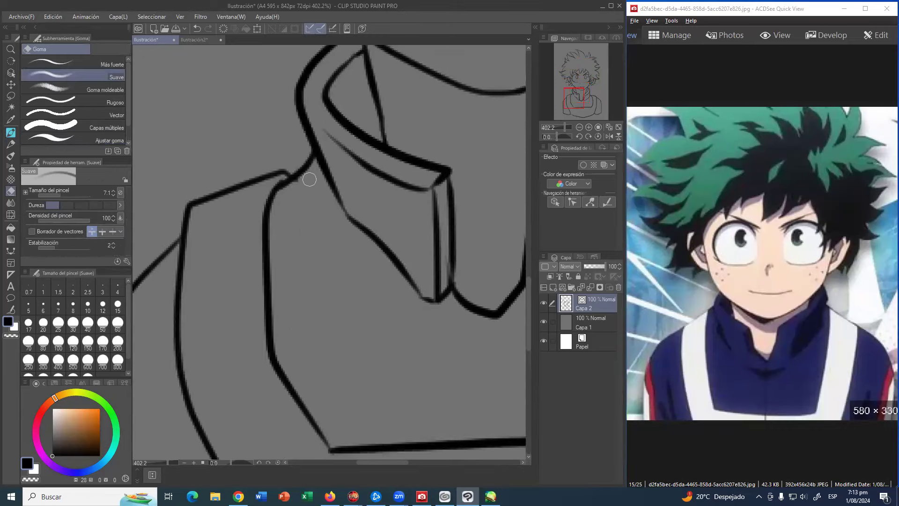
left_click_drag(288, 278, 194, 289)
left_click_drag(353, 316, 348, 312)
mouse_move(352, 265)
left_mouse_down()
mouse_move(351, 293)
mouse_move(353, 285)
mouse_move(363, 294)
left_mouse_up()
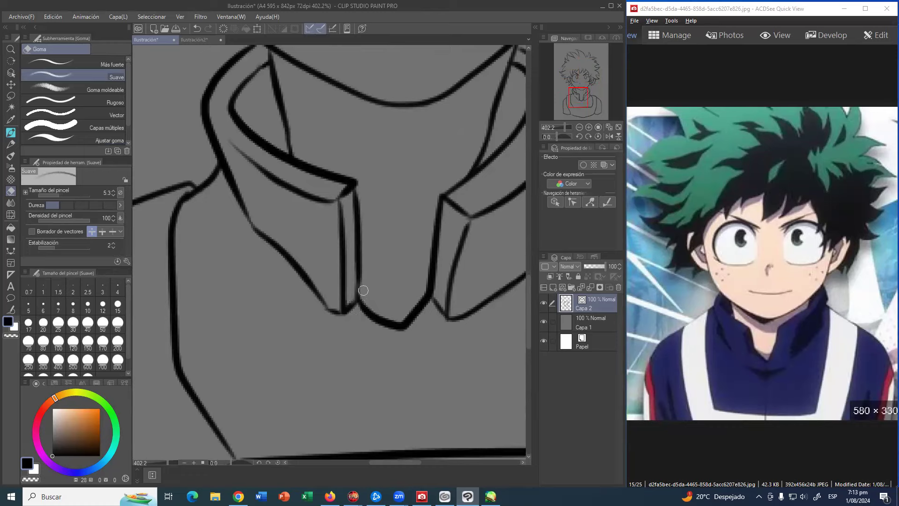
left_click_drag(493, 155, 312, 286)
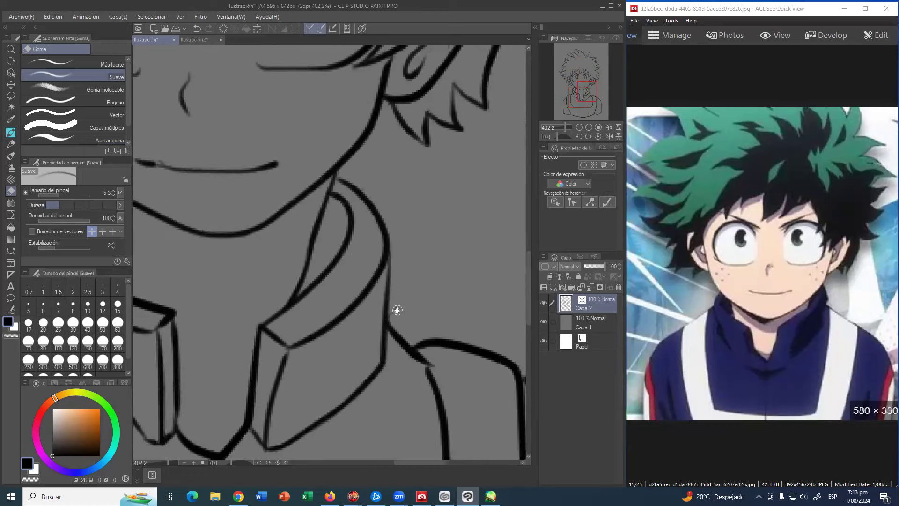
left_click_drag(421, 335, 340, 239)
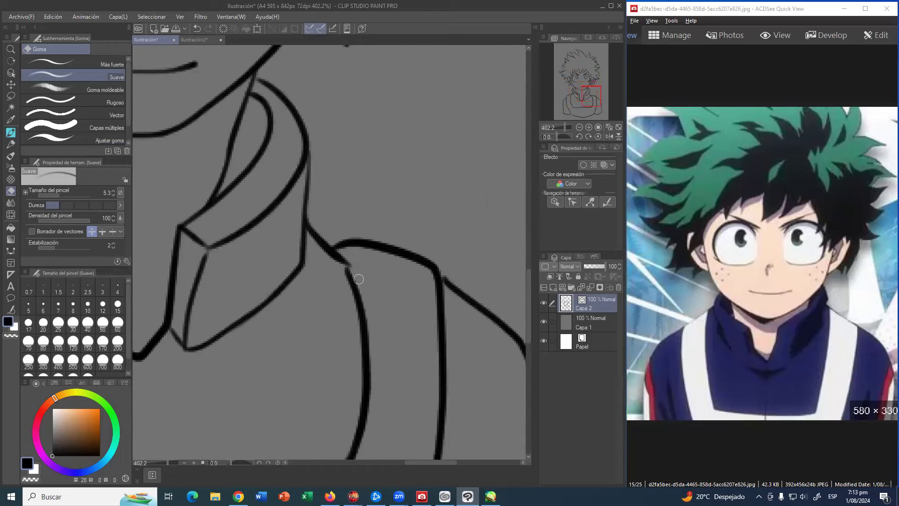
left_click_drag(390, 291, 302, 156)
left_click_drag(365, 328, 387, 126)
left_click_drag(204, 190, 275, 225)
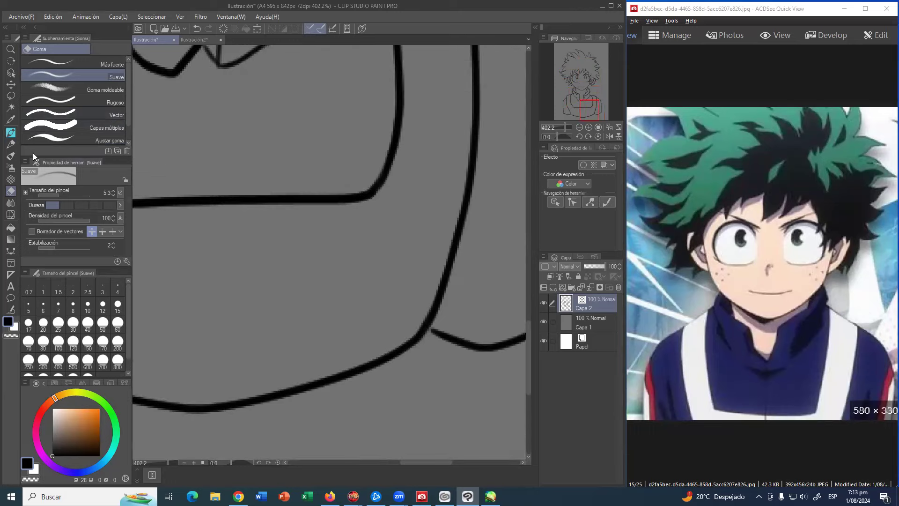
Join the right sleeve's upper and lower outlines to the outer strap line with the black pen
left_click(11, 144)
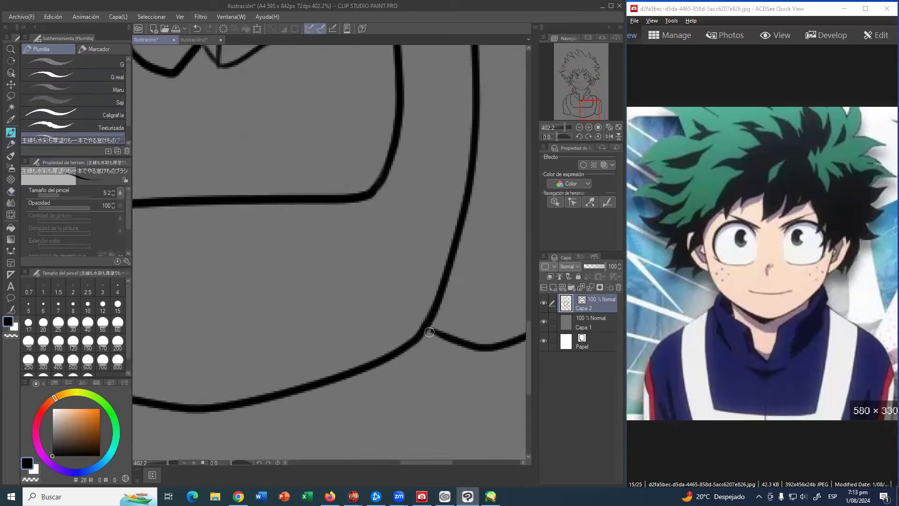
left_click_drag(413, 235, 299, 391)
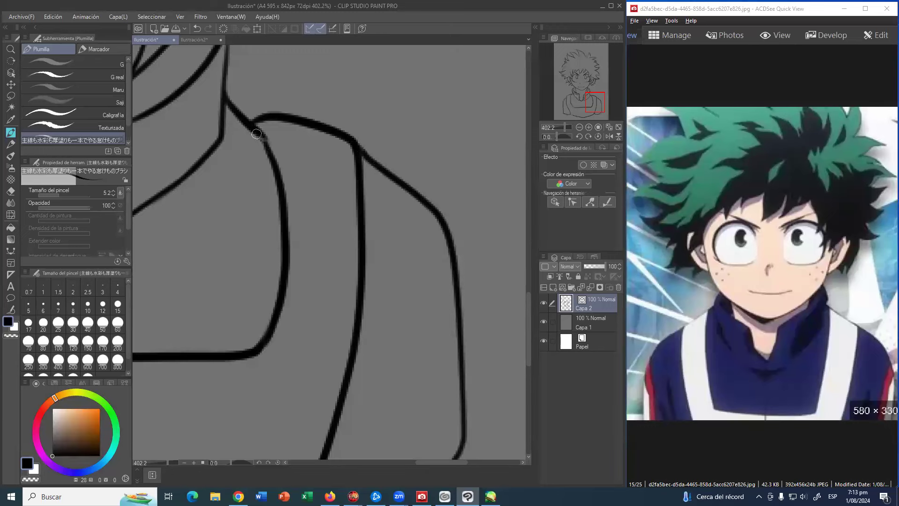
mouse_move(234, 237)
left_mouse_down()
mouse_move(381, 184)
mouse_move(436, 177)
left_mouse_up()
mouse_move(143, 234)
left_mouse_down()
mouse_move(287, 267)
mouse_move(337, 157)
mouse_move(367, 232)
mouse_move(292, 315)
mouse_move(309, 311)
mouse_move(301, 279)
mouse_move(317, 259)
mouse_move(286, 192)
mouse_move(337, 241)
mouse_move(192, 192)
left_mouse_up()
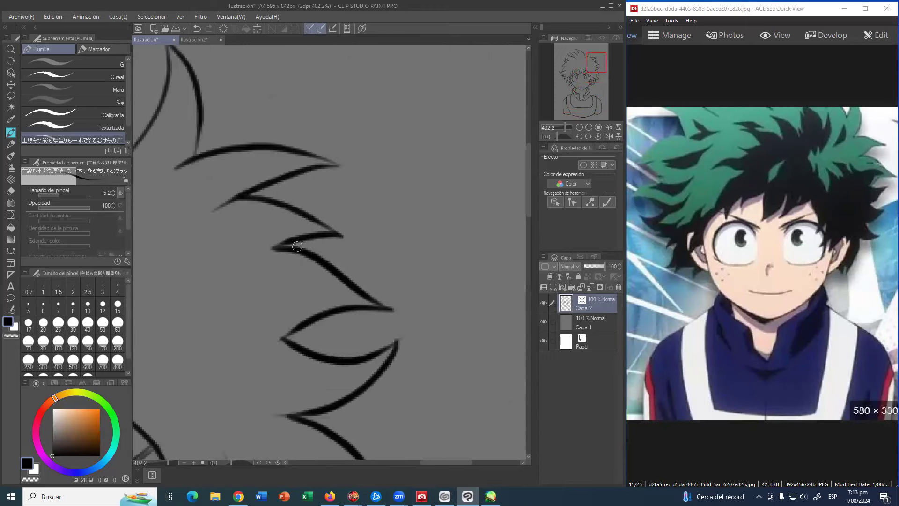
Erase the stray line ends on the right-hand hair strands and beside the right eye with the soft eraser
key("e")
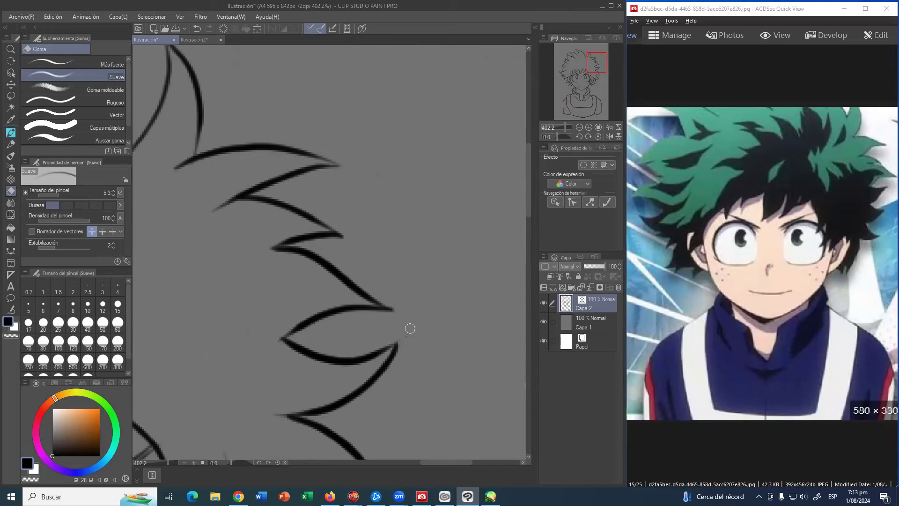
mouse_move(414, 427)
left_mouse_down()
mouse_move(364, 288)
mouse_move(350, 197)
left_mouse_up()
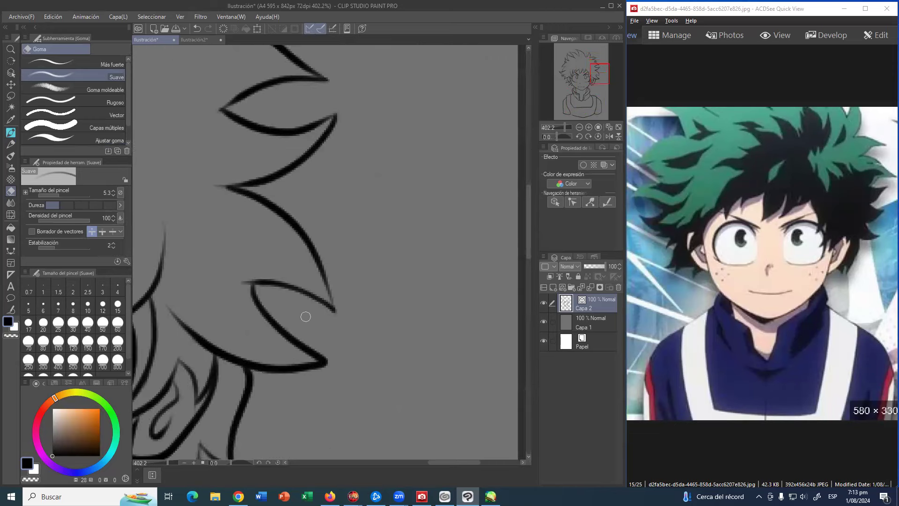
left_click_drag(277, 325, 317, 211)
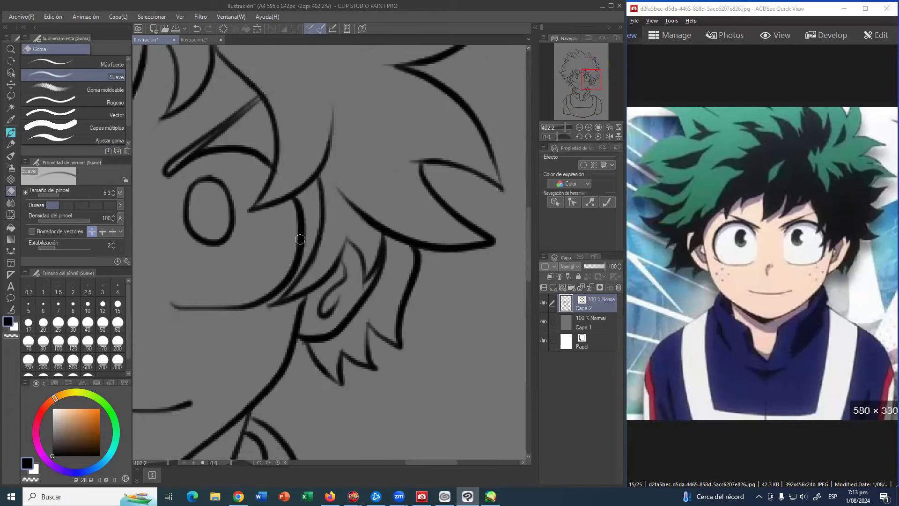
left_click_drag(271, 309, 267, 305)
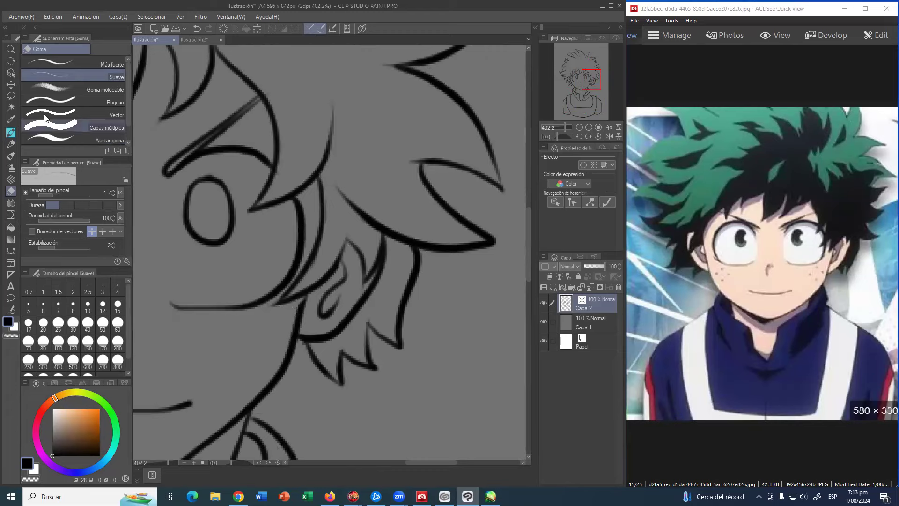
Select the face, neck and both ears together on the line art layer with automatic selection
left_click(11, 49)
scroll(267, 210, "down", 5)
left_click_drag(249, 232, 345, 219)
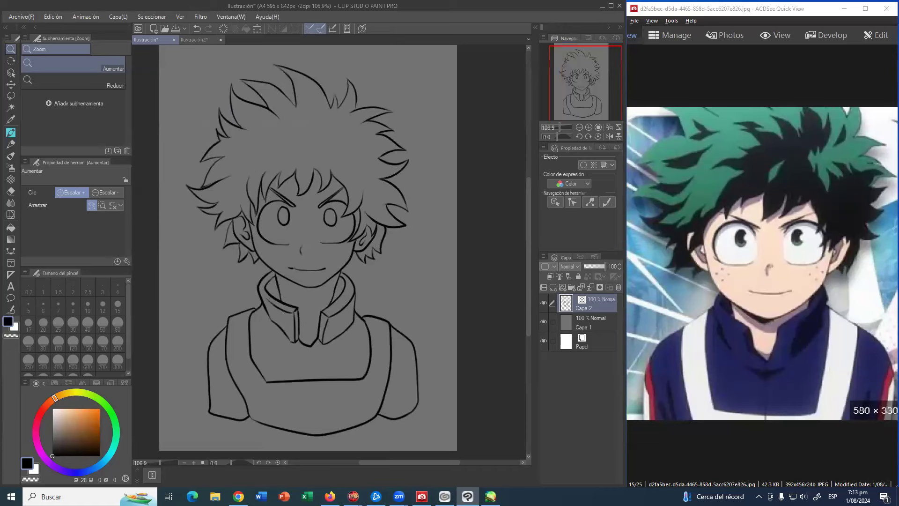
left_click(238, 496)
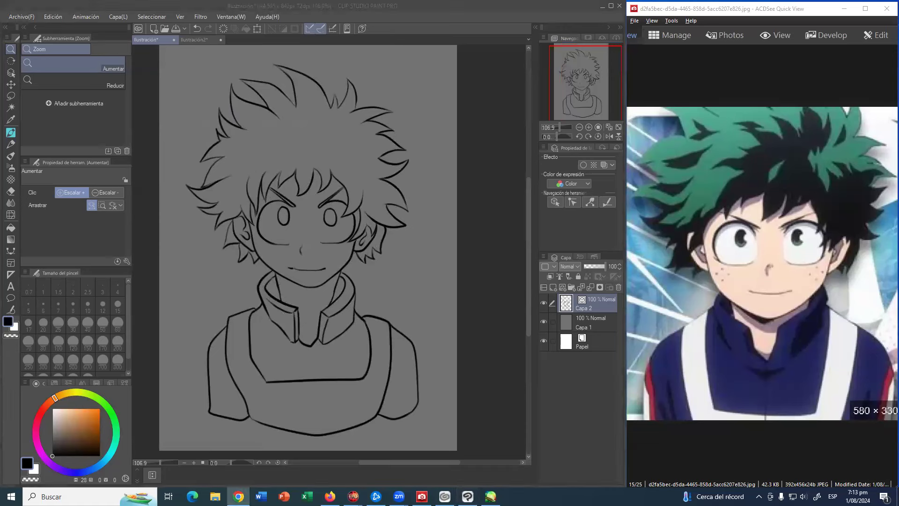
left_click(11, 107)
left_click(298, 201)
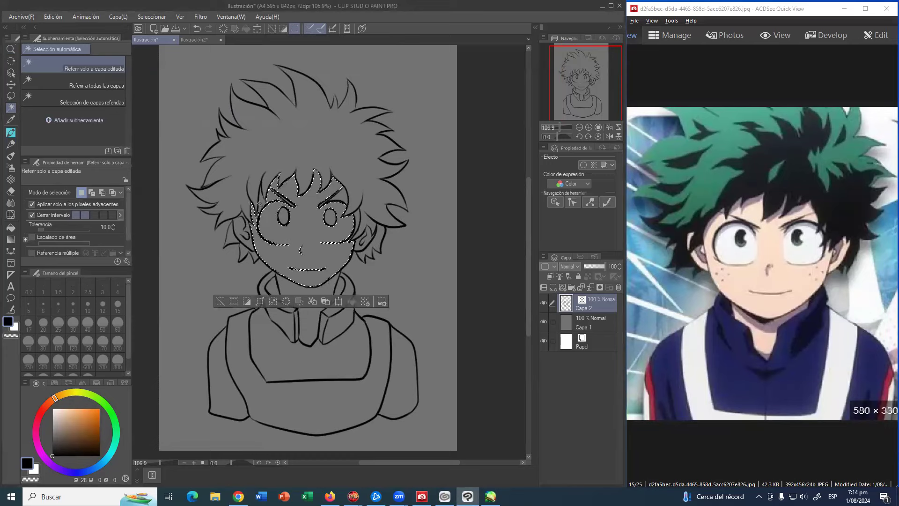
left_click(294, 288, "shift")
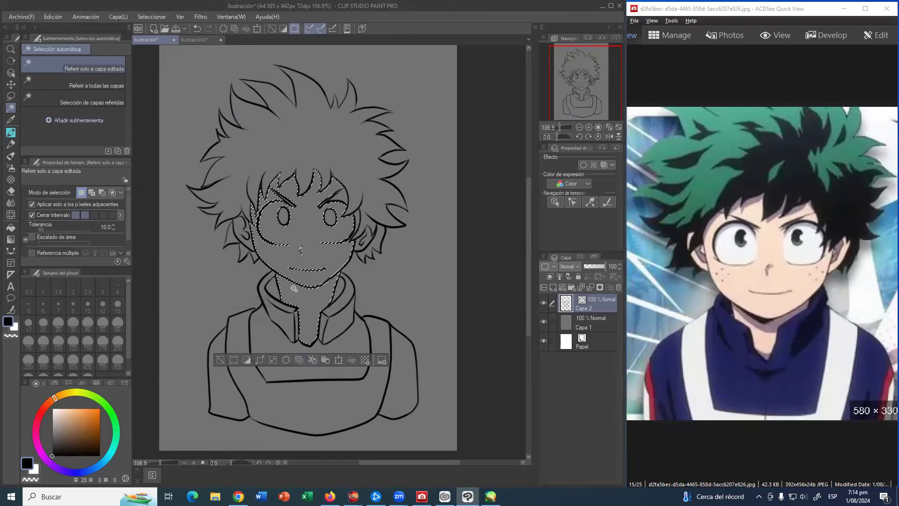
left_click(359, 244, "shift")
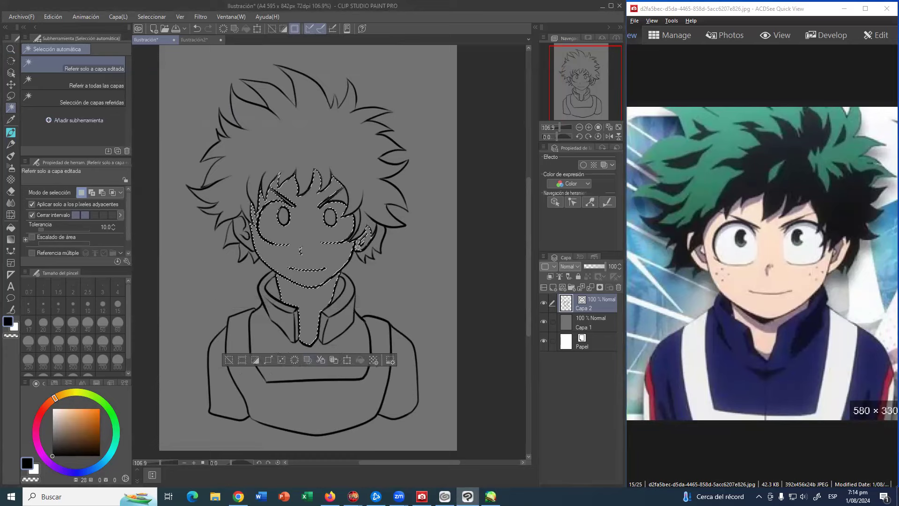
left_click(245, 227, "shift")
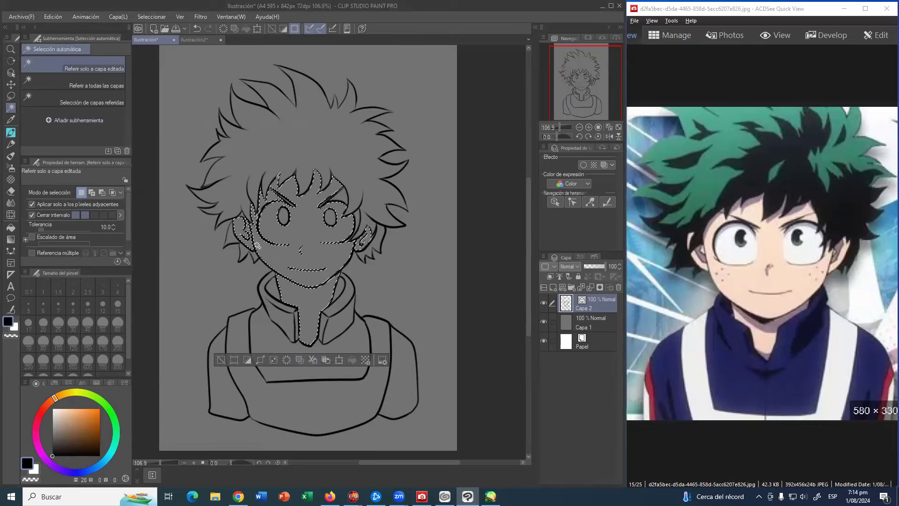
left_click(581, 321)
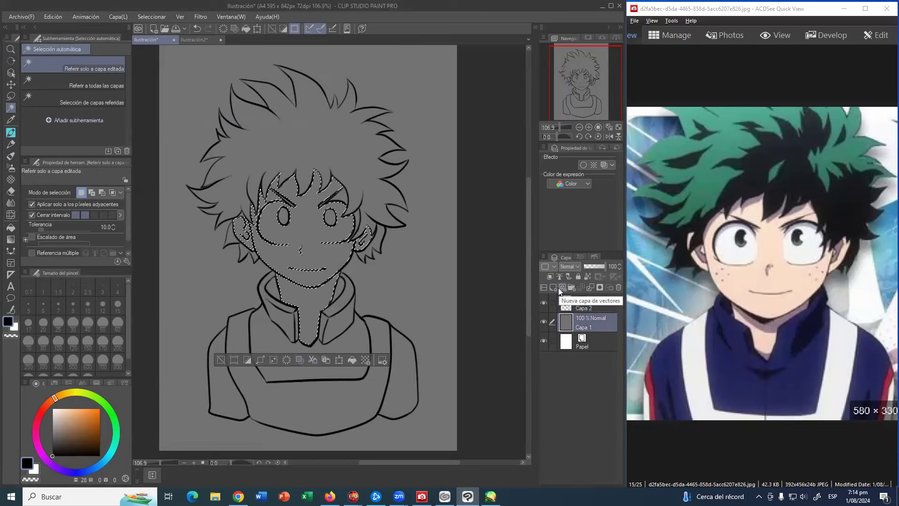
left_click(558, 288)
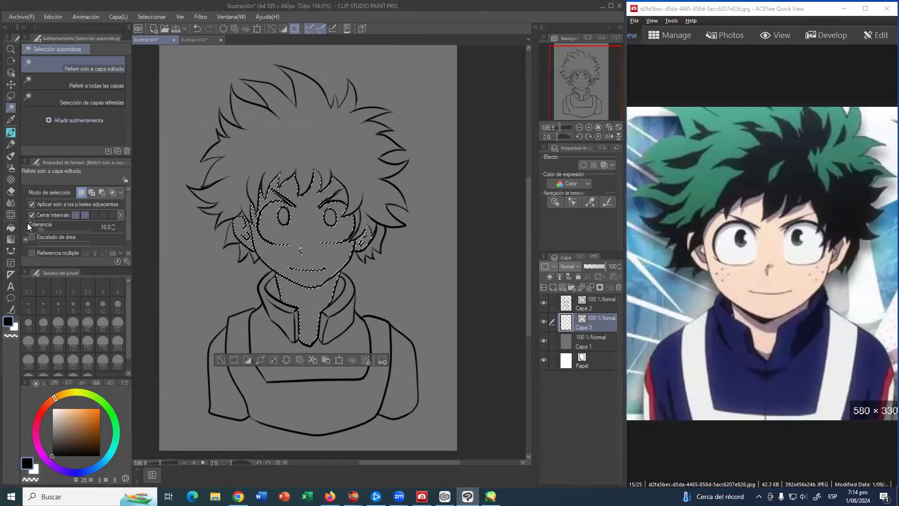
left_click(11, 228)
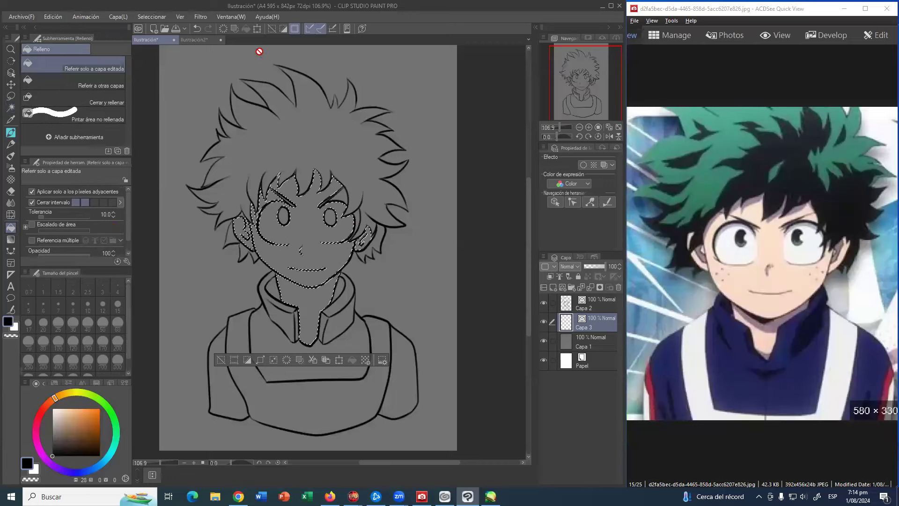
left_click(618, 287)
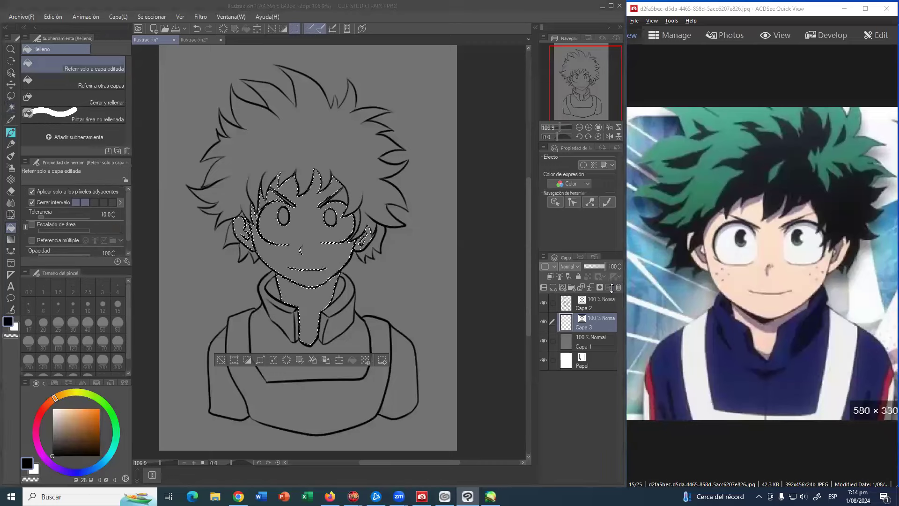
left_click(457, 186)
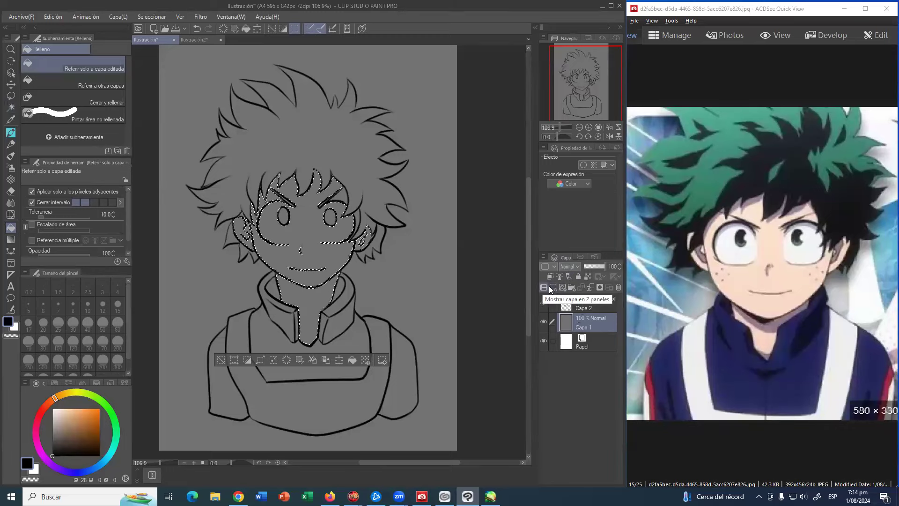
Add a raster layer directly above Capa 1 and fill the selected face with the skin tone sampled from the reference picture
left_click(550, 286)
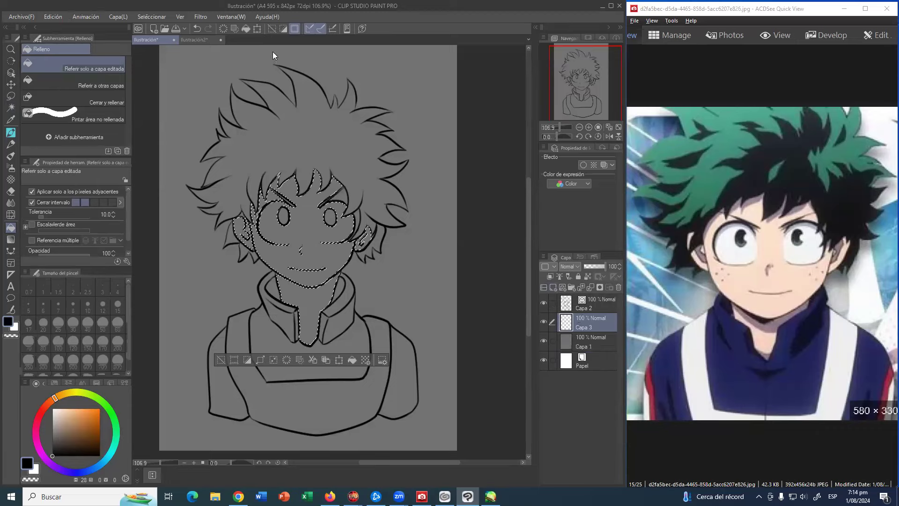
left_click(193, 39)
left_click(331, 217)
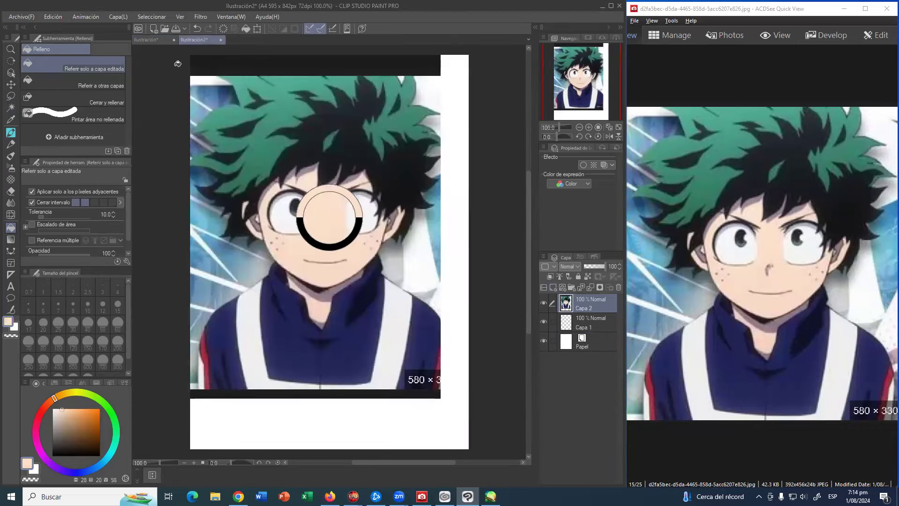
left_click(164, 41)
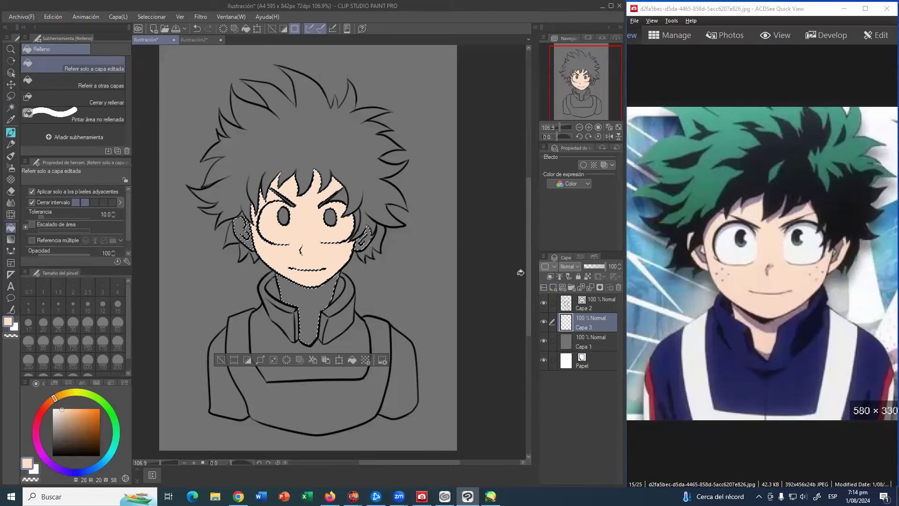
Fill both ears and the neck with the skin tone on Capa 3 and clear the selection
left_click(593, 304)
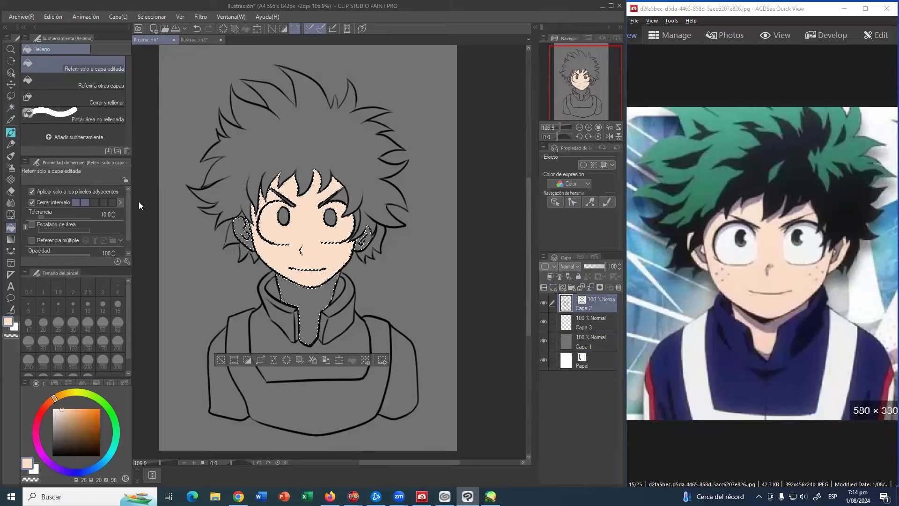
left_click(11, 107)
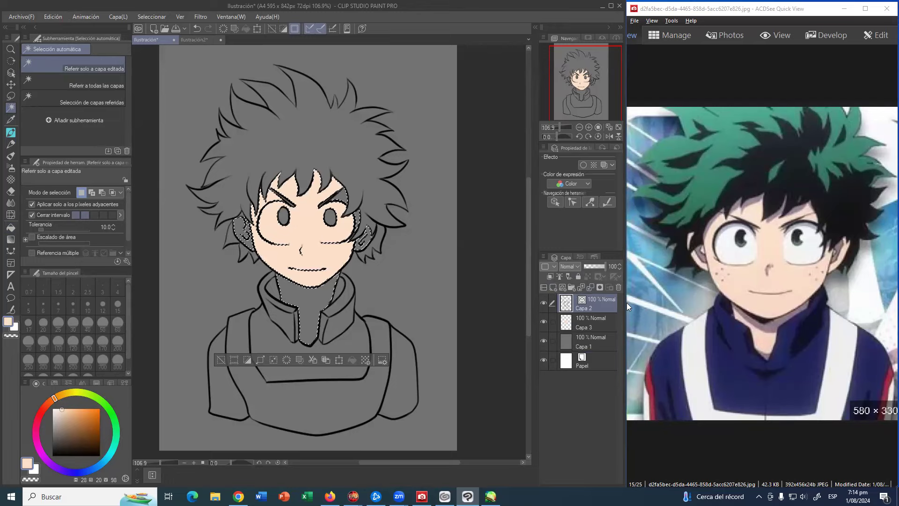
left_click(591, 322)
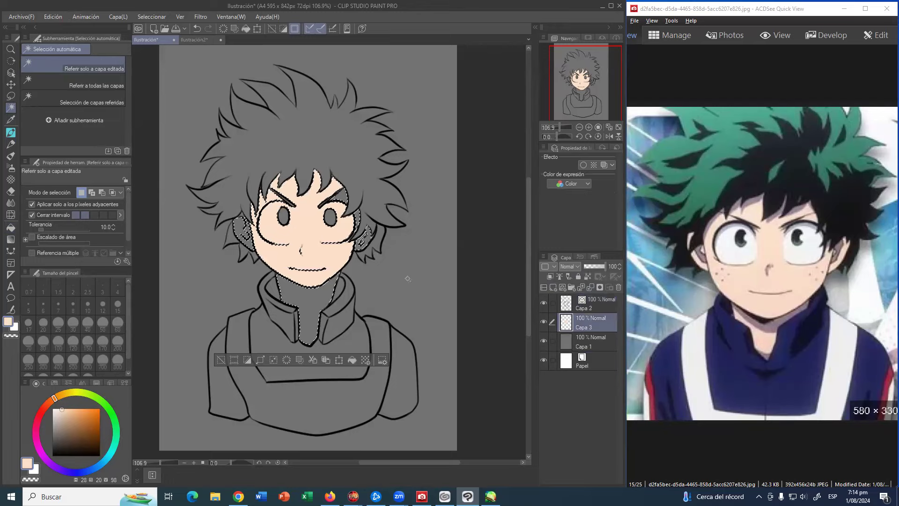
left_click(10, 227)
left_click(338, 197)
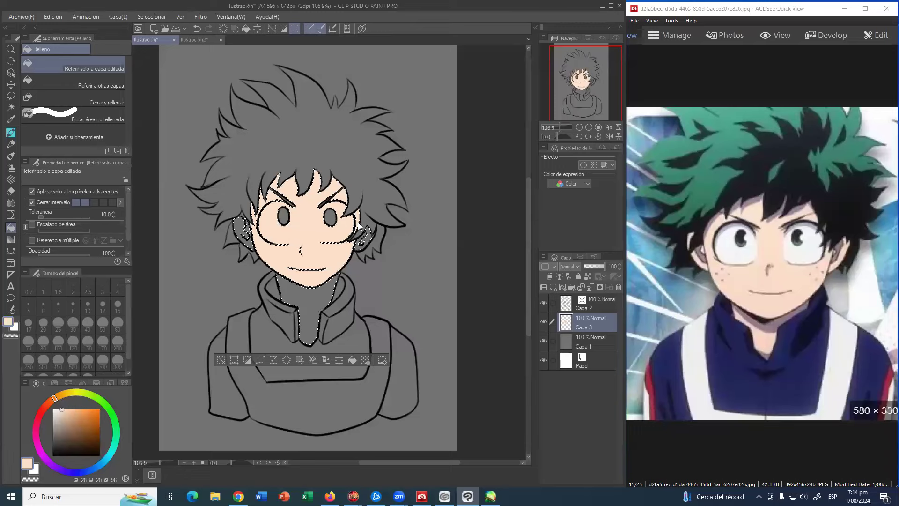
left_click(366, 238)
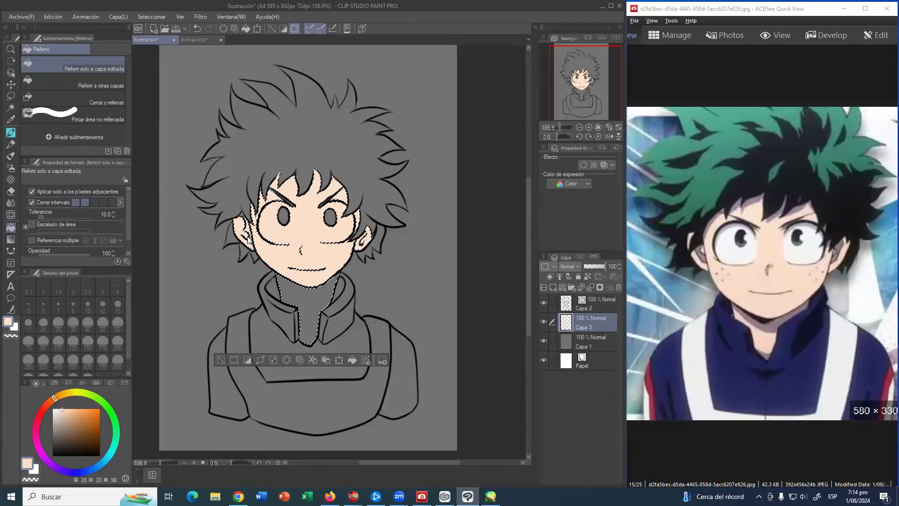
left_click(300, 289)
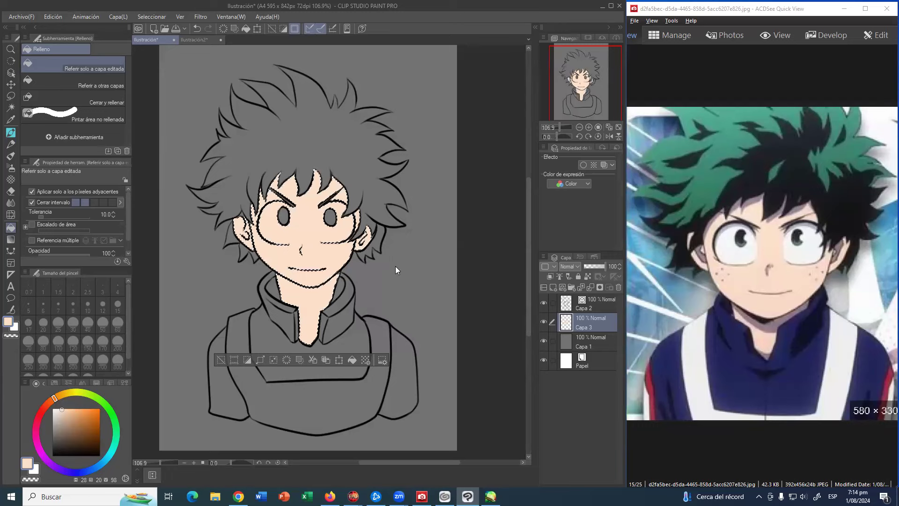
key("ctrl+d")
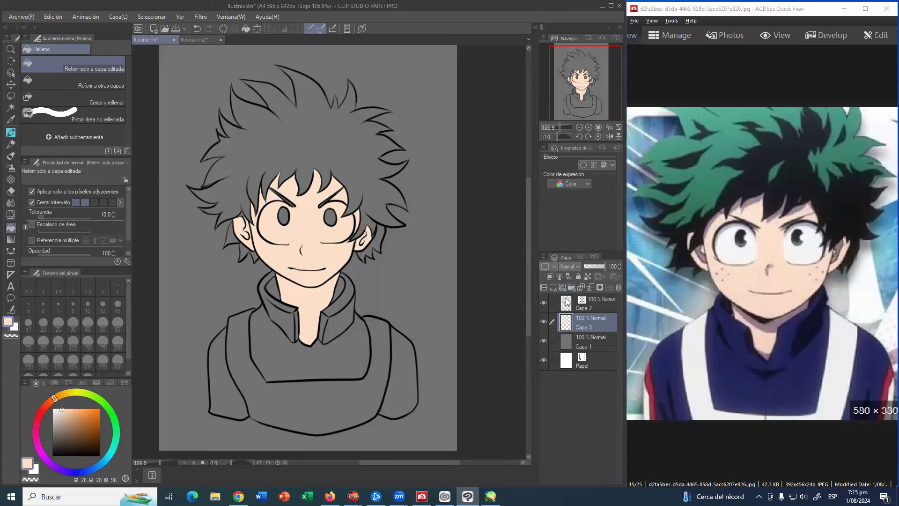
Add a raster layer above the skin layer and try to auto-select the left iris on it
left_click(554, 287)
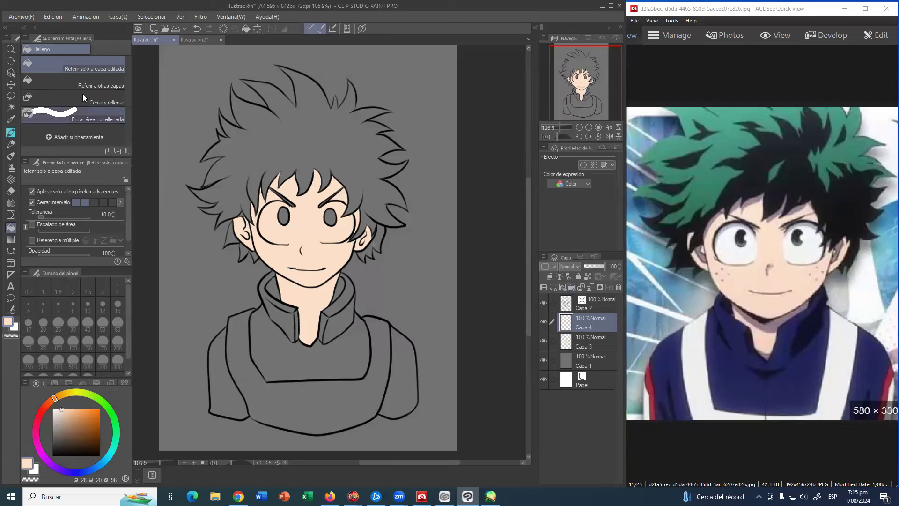
left_click(11, 107)
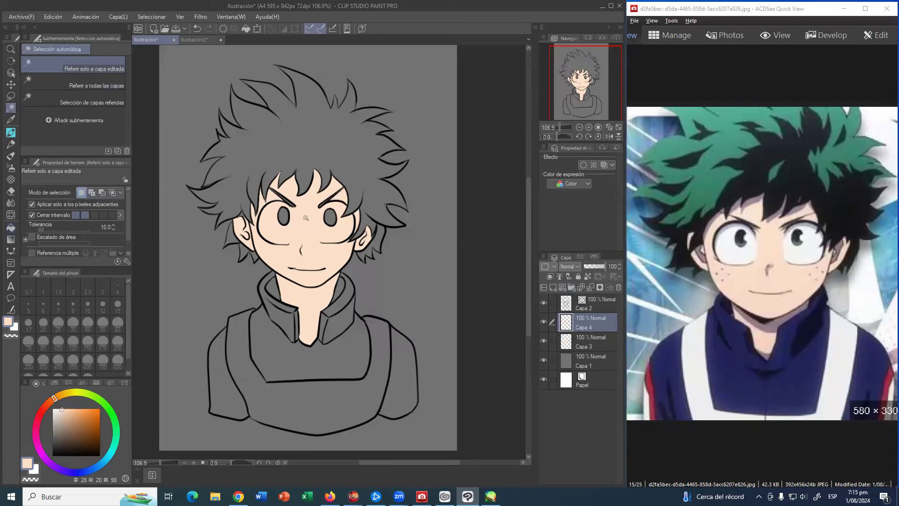
left_click(283, 219)
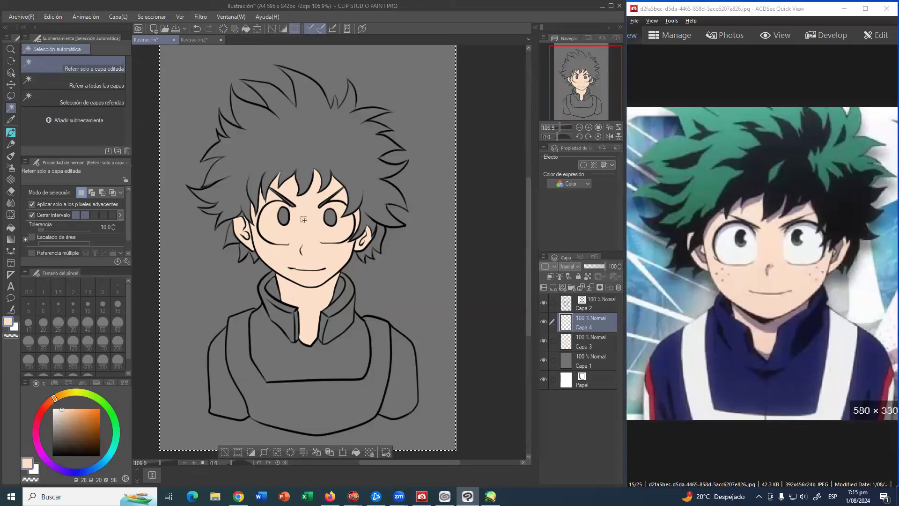
key("ctrl+d")
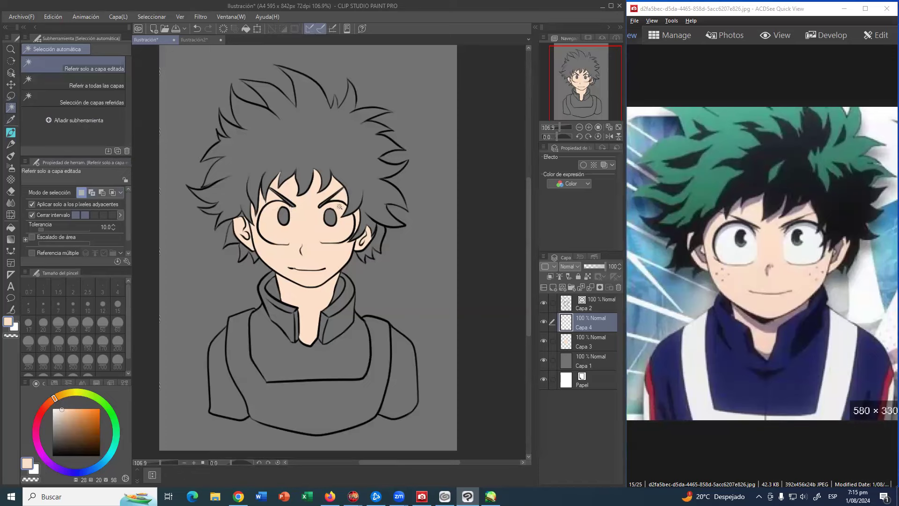
Select both irises and both eyebrows together on the line art layer Capa 2 with automatic selection
left_click(577, 308)
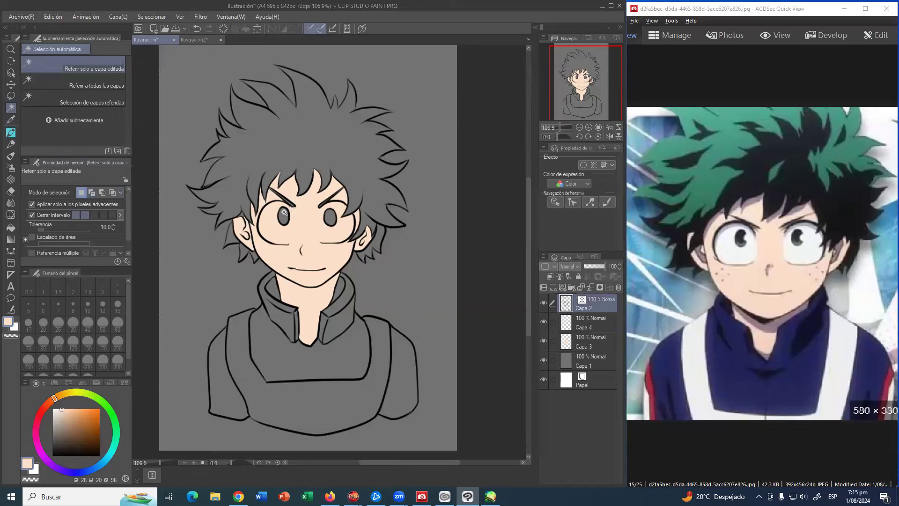
left_click(284, 213)
left_click(330, 217, "shift")
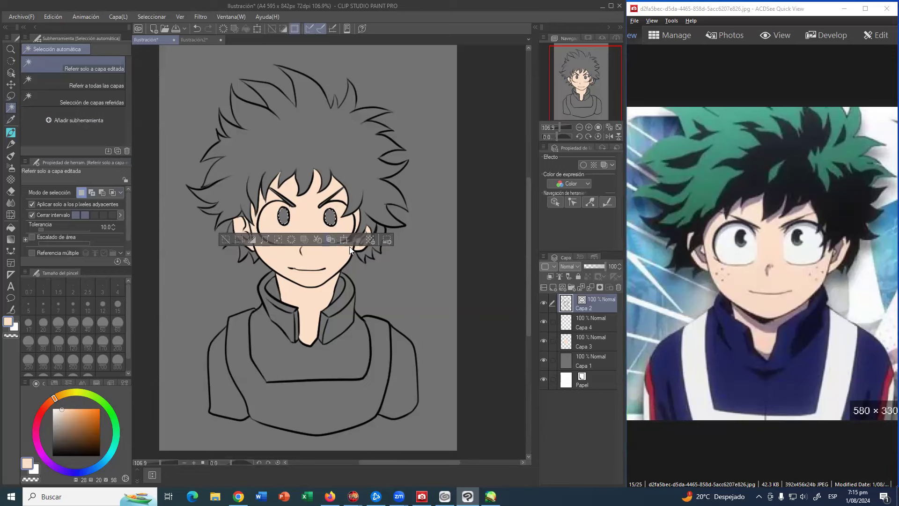
left_click(289, 202, "shift")
left_click(322, 204, "shift")
Add another raster layer above Capa 4 and fill both irises on it with a saturated red
left_click(570, 326)
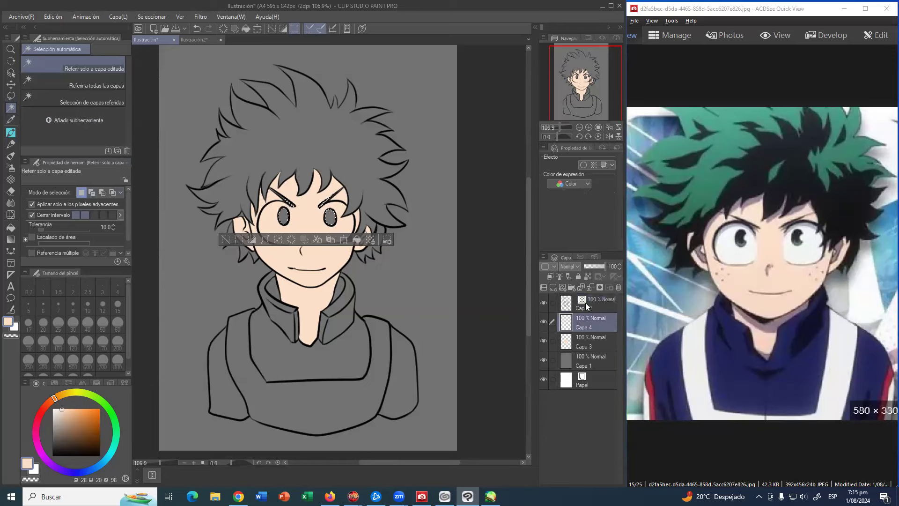
left_click(551, 287)
left_click(12, 227)
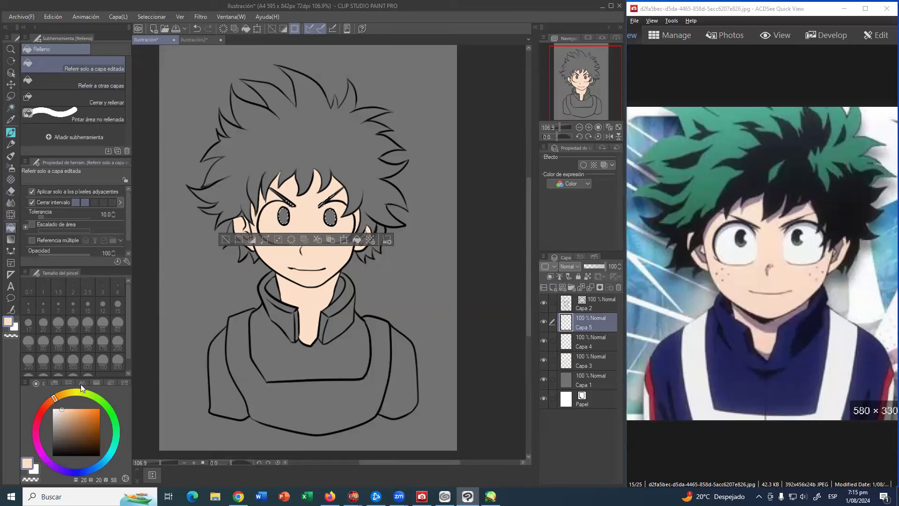
left_click(46, 405)
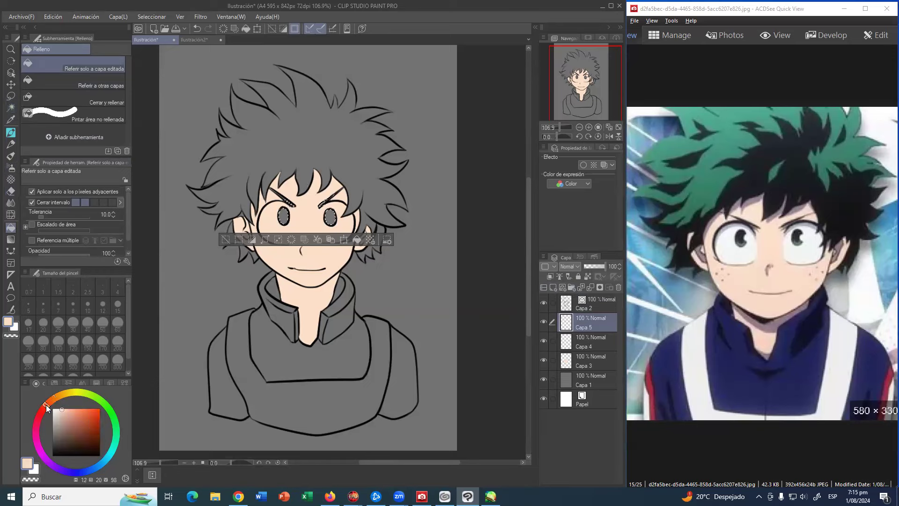
left_click(100, 417)
left_click(284, 216)
left_click(328, 220)
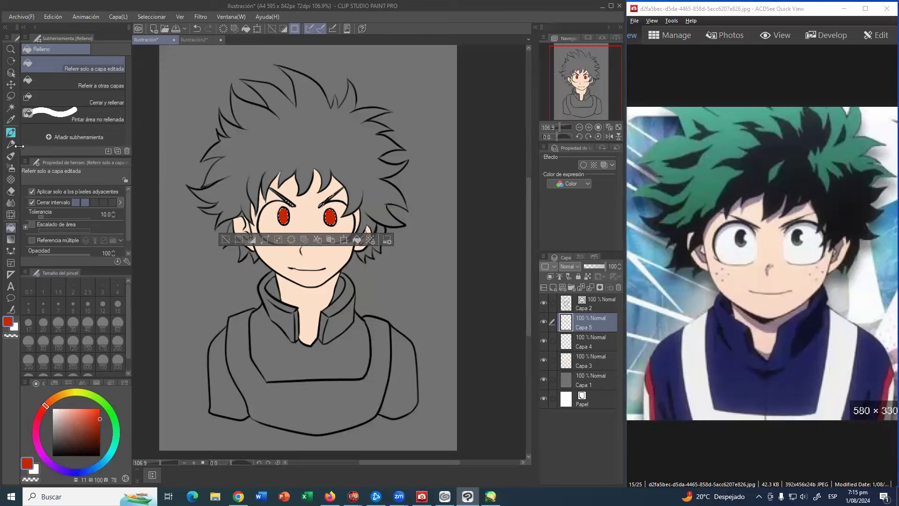
Paint the upper half of both irises black with the pen at size 20.4 and clear the selection
left_click(11, 134)
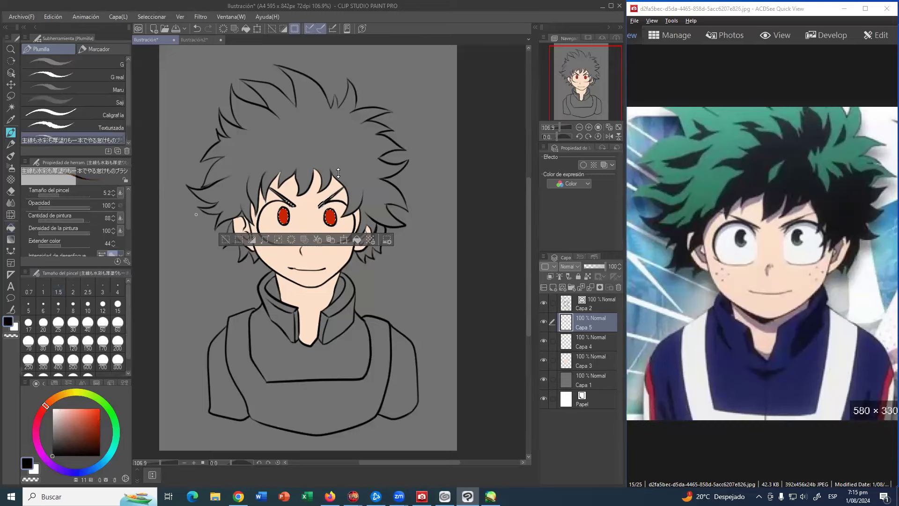
left_click_drag(329, 211, 320, 215, "ctrl+alt")
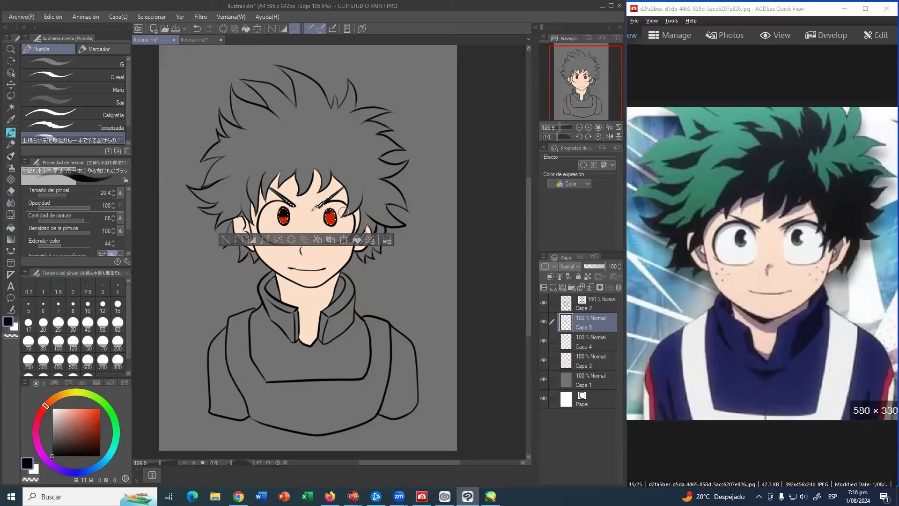
left_click_drag(354, 213, 305, 211)
key("slash")
left_click_drag(302, 211, 319, 187)
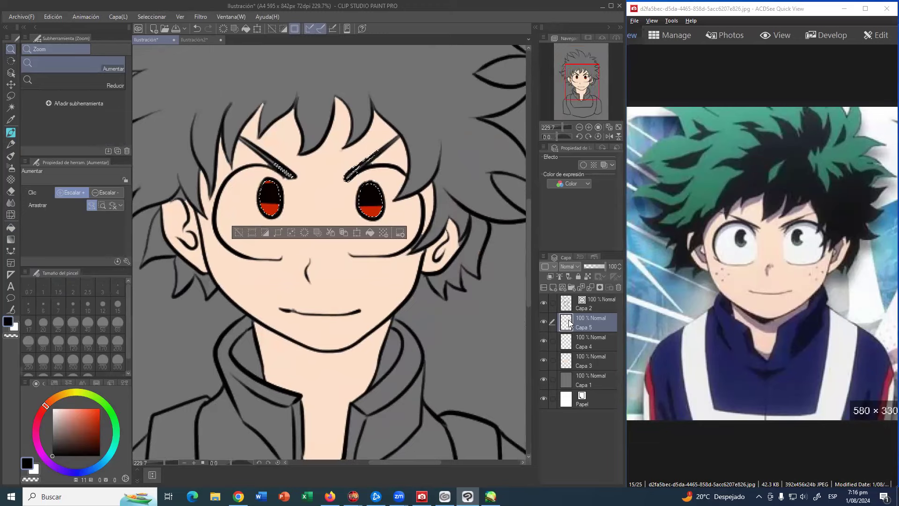
key("ctrl+d")
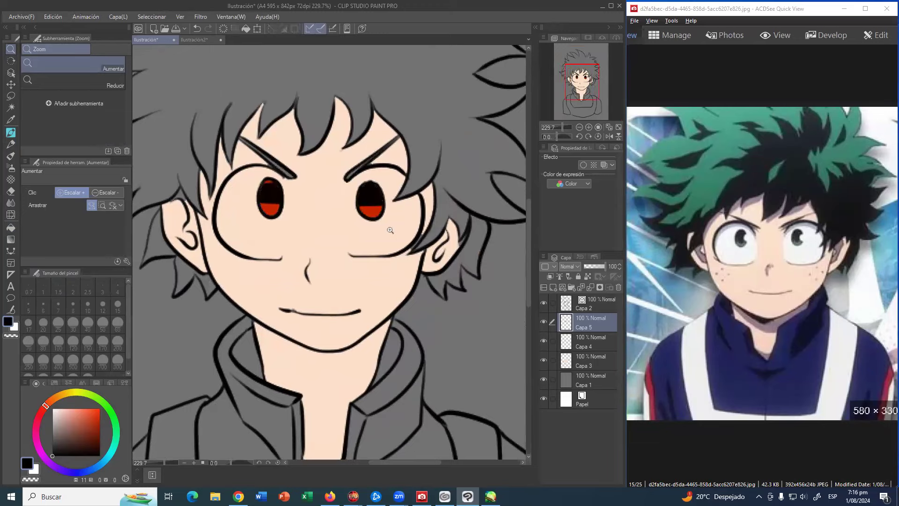
Cover the leftover red at the top of the left iris with the black pen at size 15.9
left_click(11, 202)
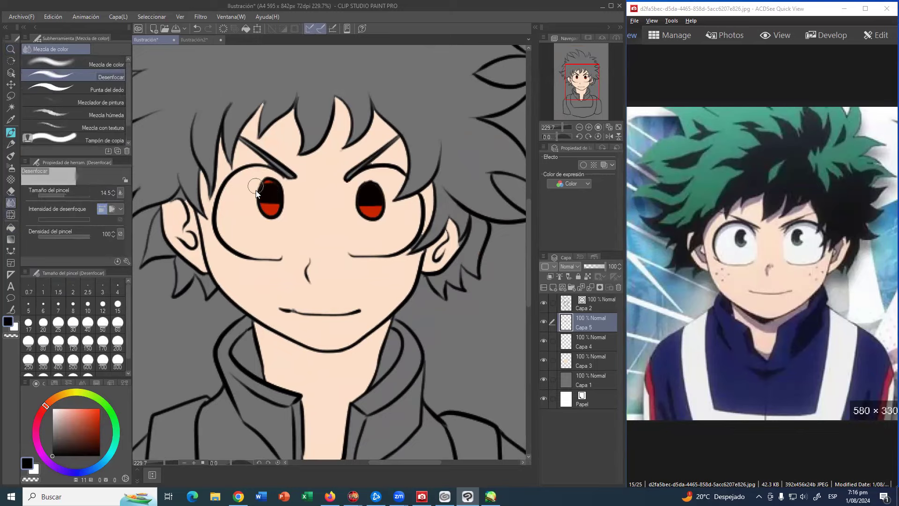
left_click(11, 132)
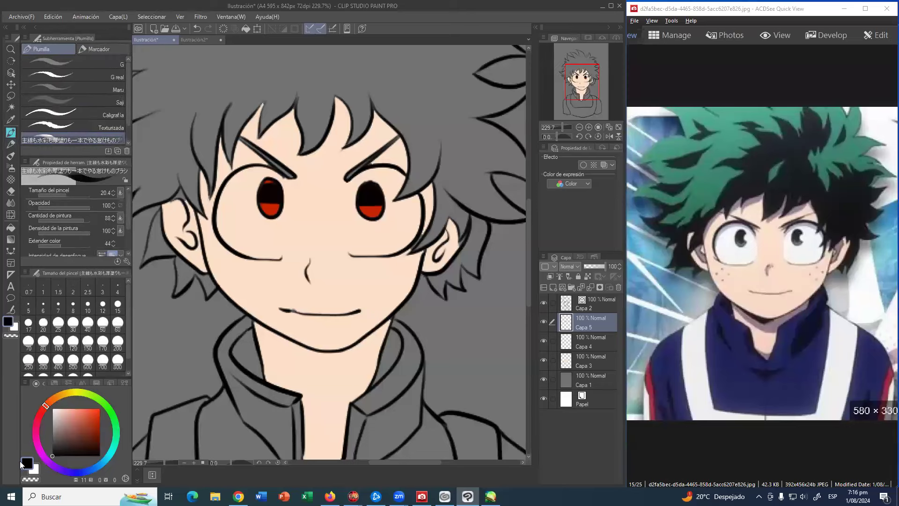
key("[")
Soften the transition between black and red in both irises with the Blur tool at size 8
left_click(11, 202)
left_click(73, 306)
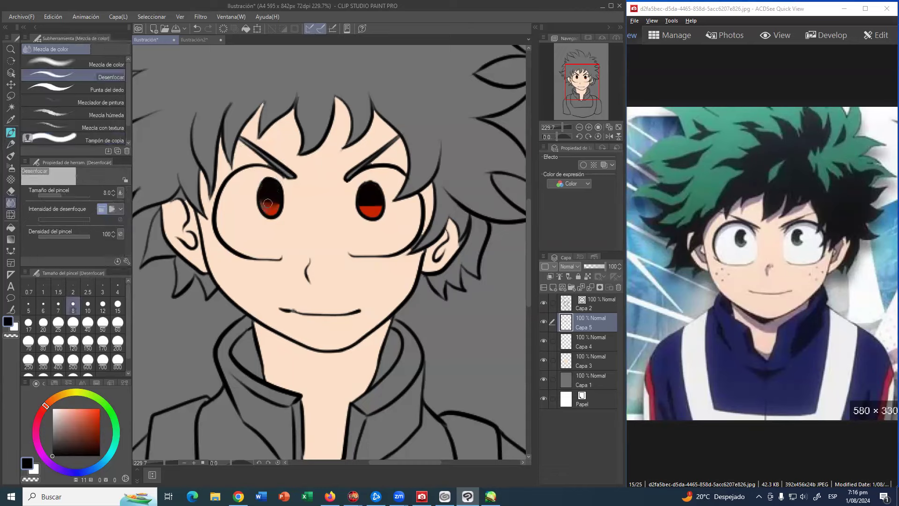
left_click_drag(270, 206, 284, 197)
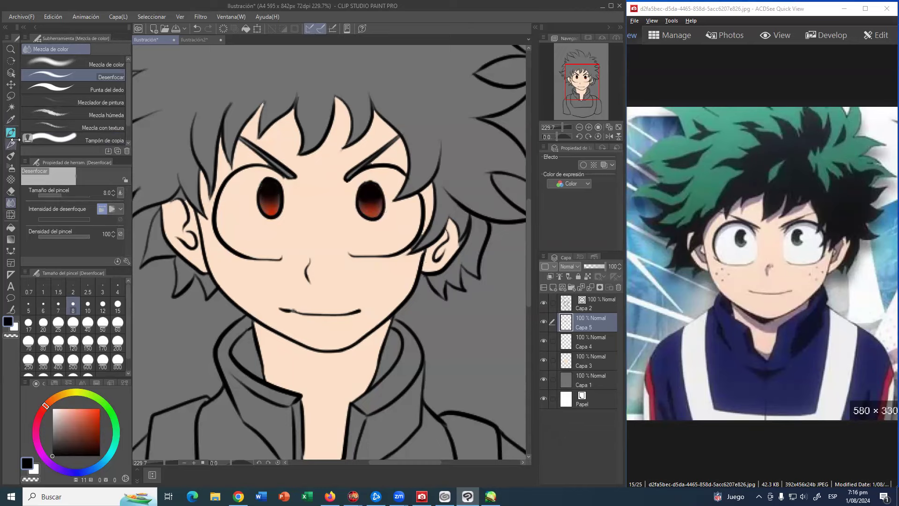
Set up the pen to paint in white with colour stretch 56 and stabilization 3
left_click(11, 132)
left_click(52, 409)
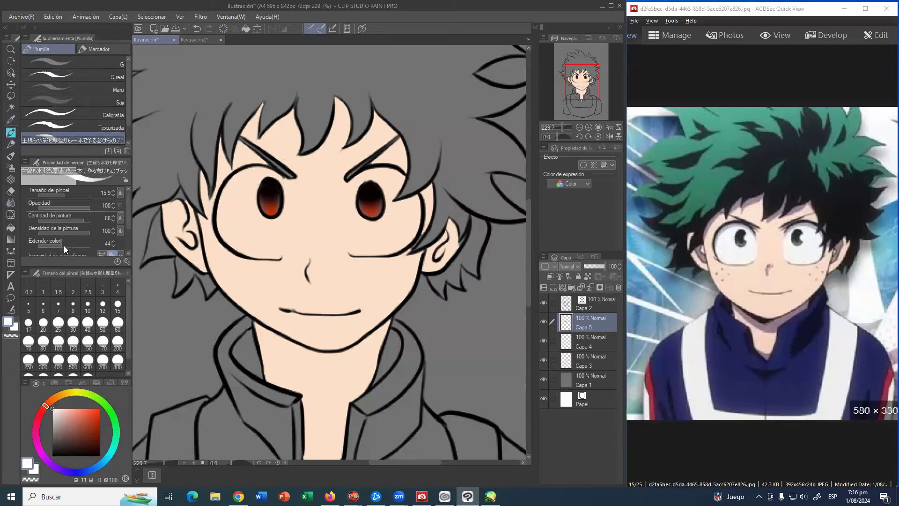
left_click_drag(51, 245, 69, 246)
scroll(127, 223, "down", 2)
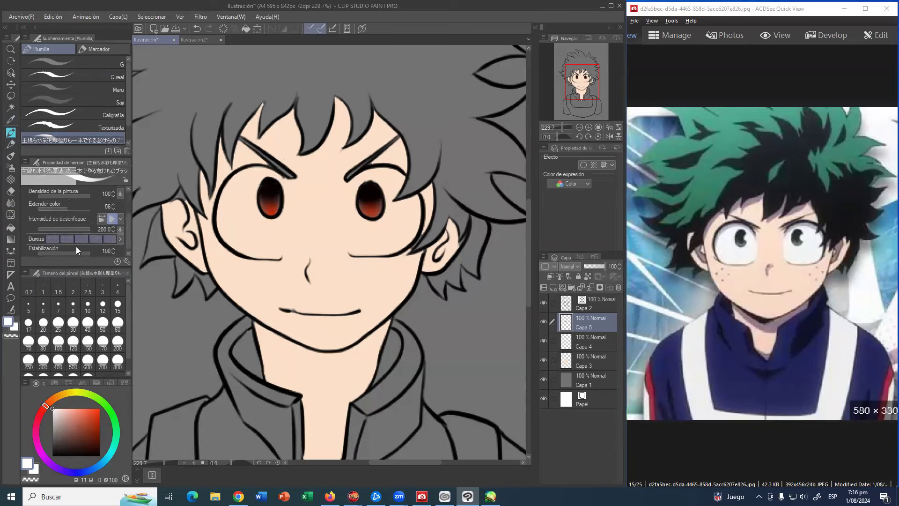
left_click(67, 239)
left_click(103, 239)
left_click_drag(86, 253, 62, 253)
left_click_drag(274, 193, 275, 190)
key("ctrl+z")
key("ctrl+z")
key("ctrl+z")
key("ctrl+z")
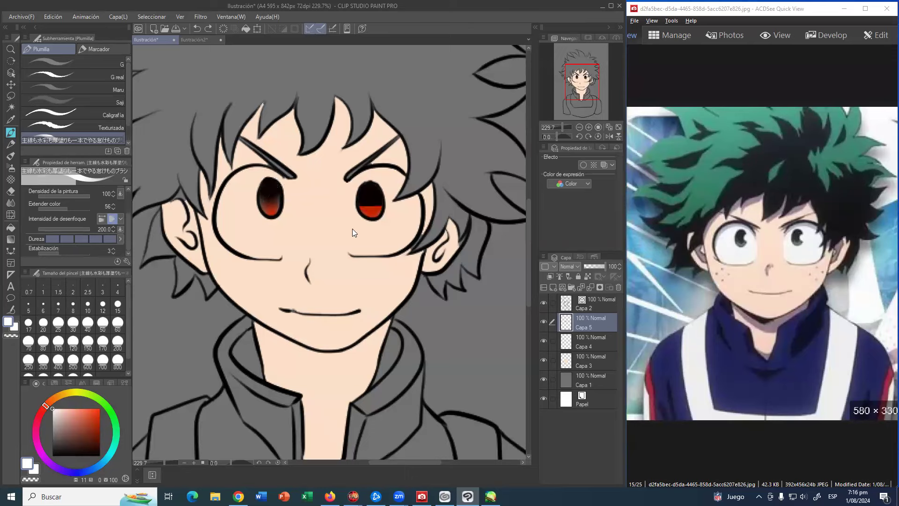
key("ctrl+z")
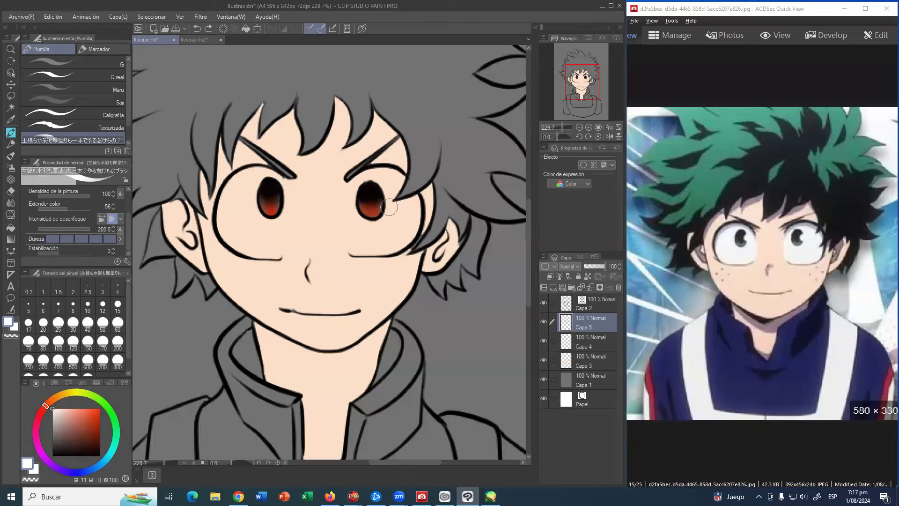
Paint a small white highlight in the upper right of each iris on layer Capa 5
left_click(591, 346)
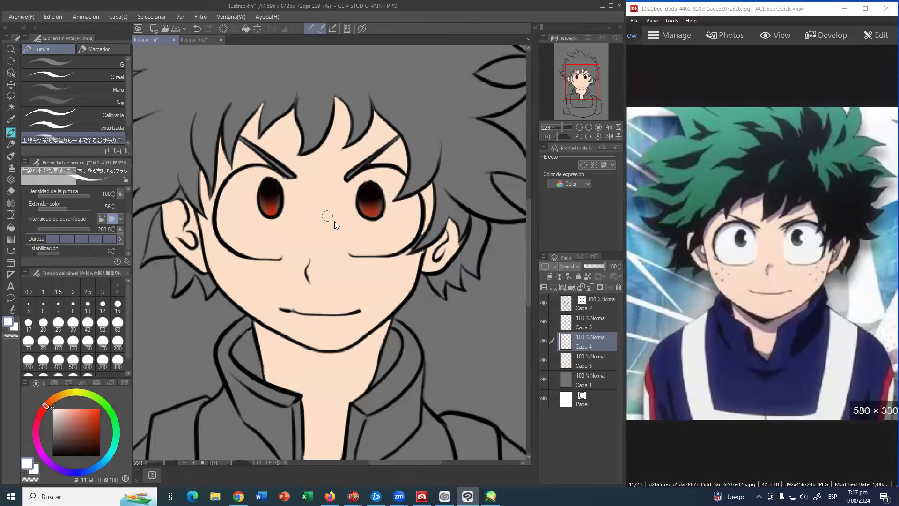
left_click(560, 323)
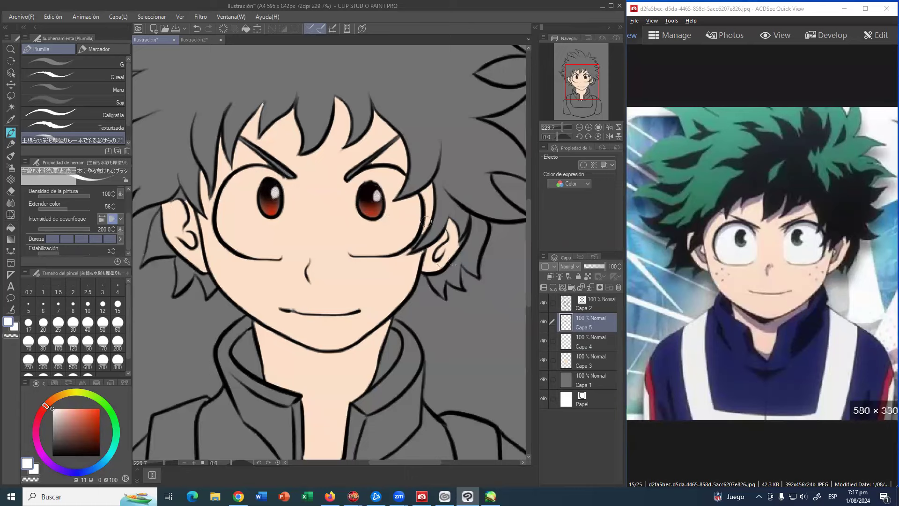
left_click(548, 341)
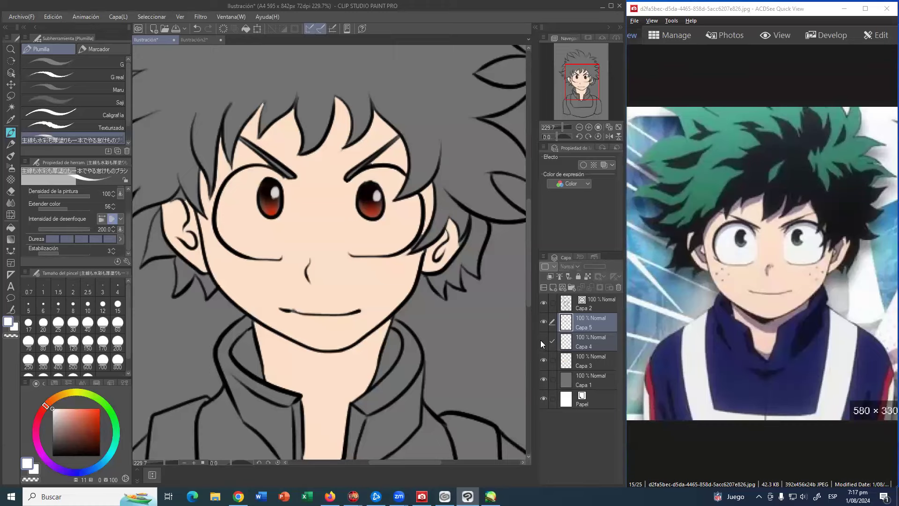
Sample the skin colour from the face and retouch the skin around the left ear on Capa 3 with the pen at size 9.6
left_click(566, 365)
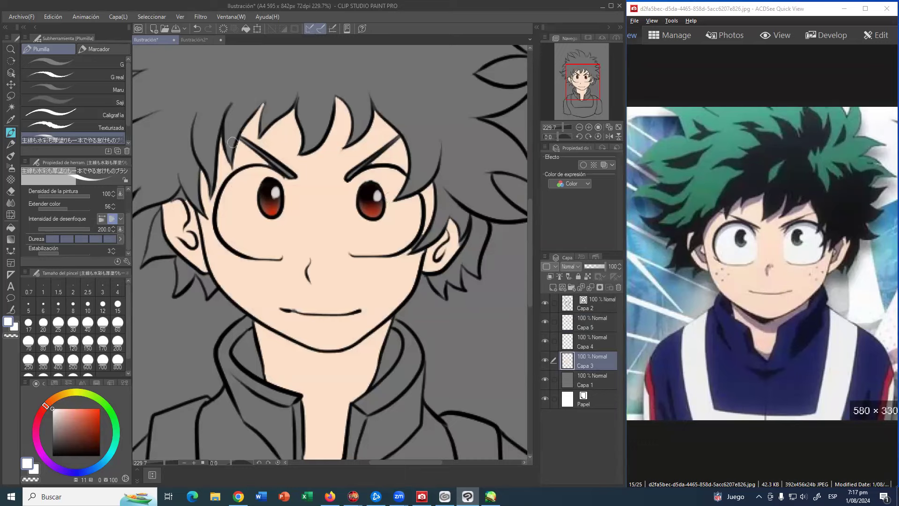
left_click(224, 151, "alt")
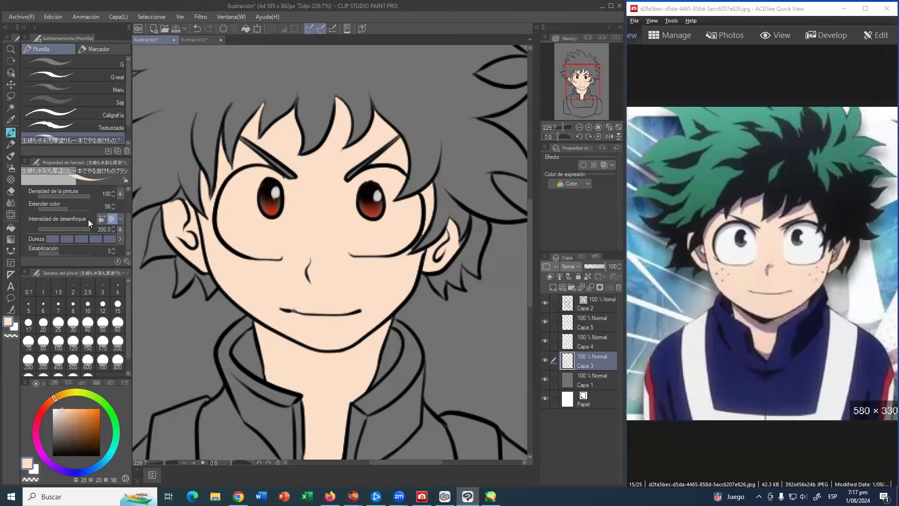
left_click(98, 239)
left_click(49, 254)
key("slash")
left_click_drag(199, 218, 279, 200)
left_click(10, 133)
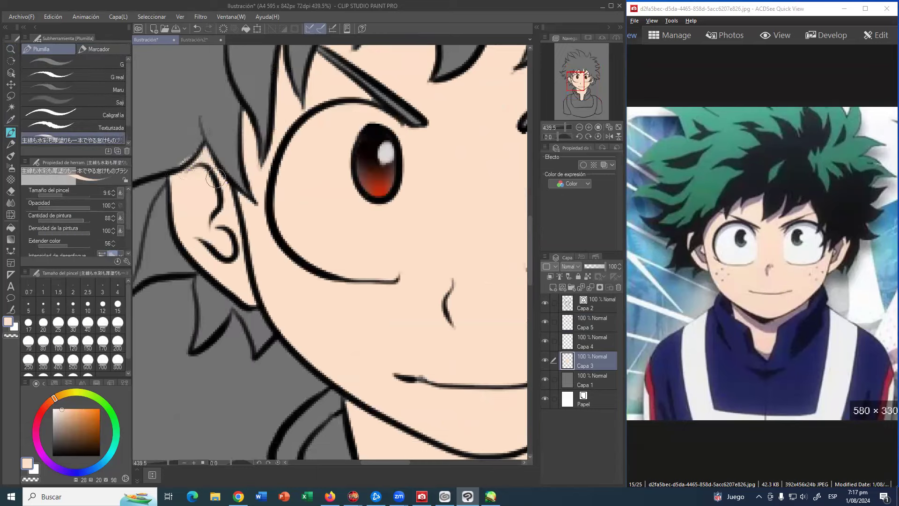
key("e")
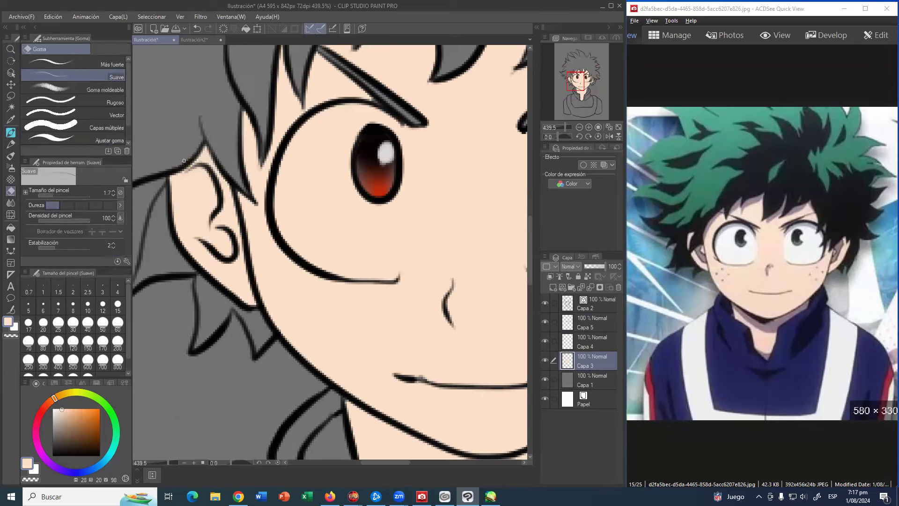
key("p")
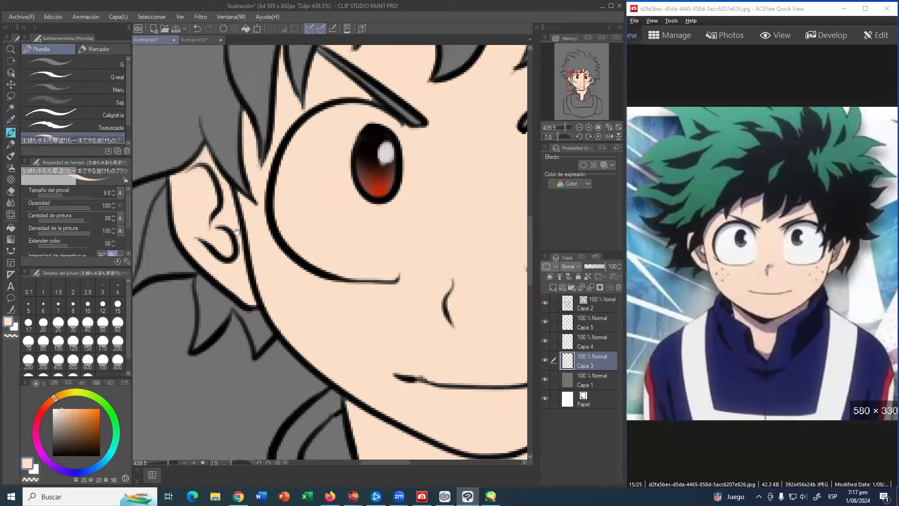
Examine the edges of the skin fill around the ears, jaw, neck, mouth and hairline for gaps
left_click_drag(320, 300, 246, 205)
left_click_drag(271, 299, 257, 247)
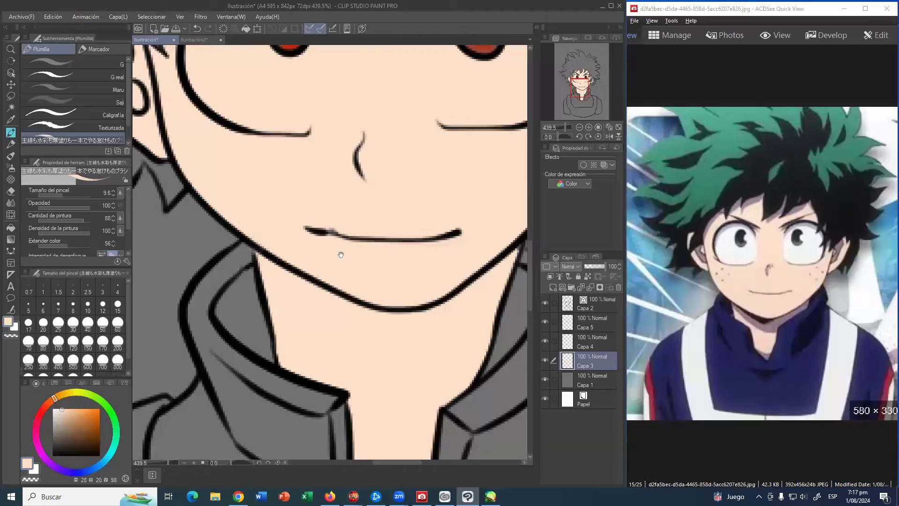
left_click_drag(341, 254, 182, 240)
left_click_drag(358, 223, 304, 263)
mouse_move(387, 149)
left_mouse_down()
mouse_move(247, 256)
mouse_move(275, 240)
mouse_move(259, 255)
mouse_move(283, 225)
left_mouse_up()
left_click_drag(272, 273, 280, 270)
mouse_move(346, 255)
left_mouse_down()
mouse_move(359, 237)
mouse_move(351, 245)
left_mouse_up()
mouse_move(181, 100)
left_mouse_down()
mouse_move(288, 165)
mouse_move(333, 213)
left_mouse_up()
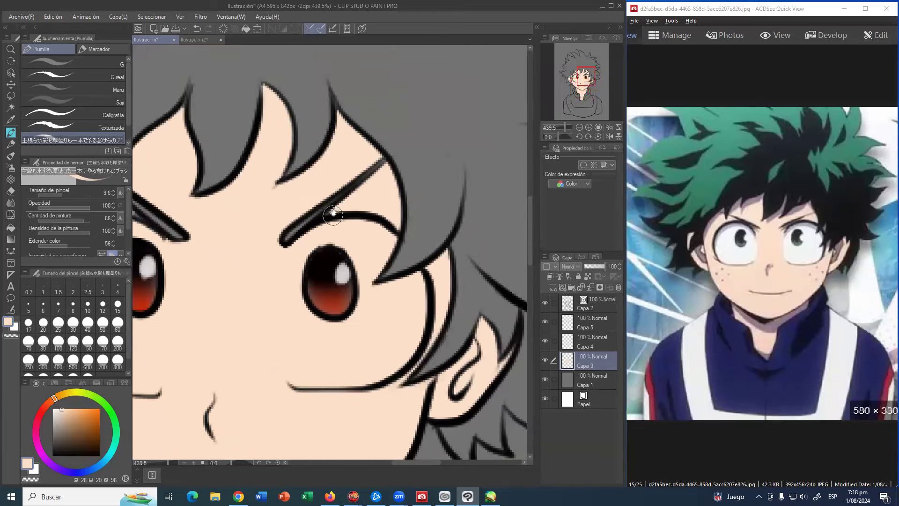
left_click_drag(331, 175, 357, 197)
left_click_drag(368, 148, 360, 127)
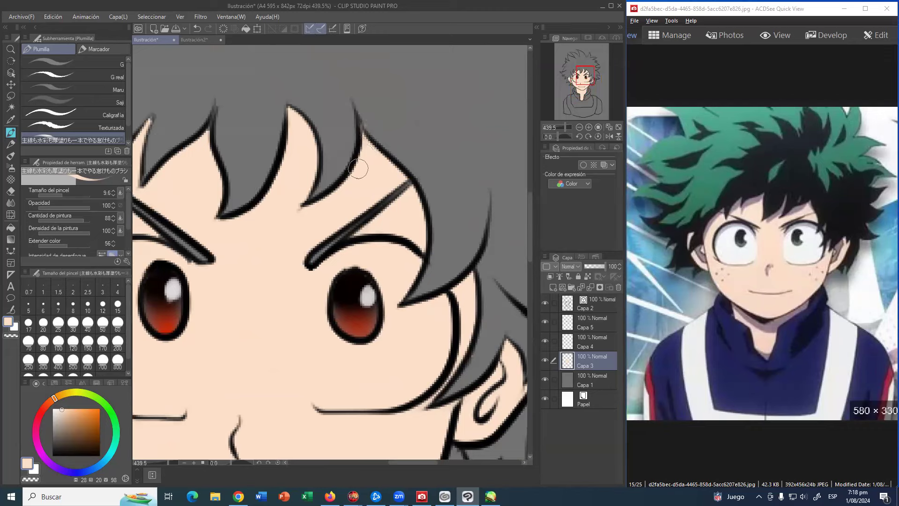
mouse_move(235, 132)
left_mouse_down()
mouse_move(337, 183)
mouse_move(314, 169)
left_mouse_up()
mouse_move(307, 202)
left_mouse_down()
mouse_move(316, 169)
mouse_move(311, 176)
left_mouse_up()
left_click_drag(277, 236, 332, 171)
mouse_move(328, 226)
left_mouse_down()
mouse_move(303, 158)
mouse_move(288, 148)
left_mouse_up()
left_click_drag(384, 199, 323, 181)
left_click_drag(420, 148, 433, 131)
left_click_drag(321, 232, 390, 186)
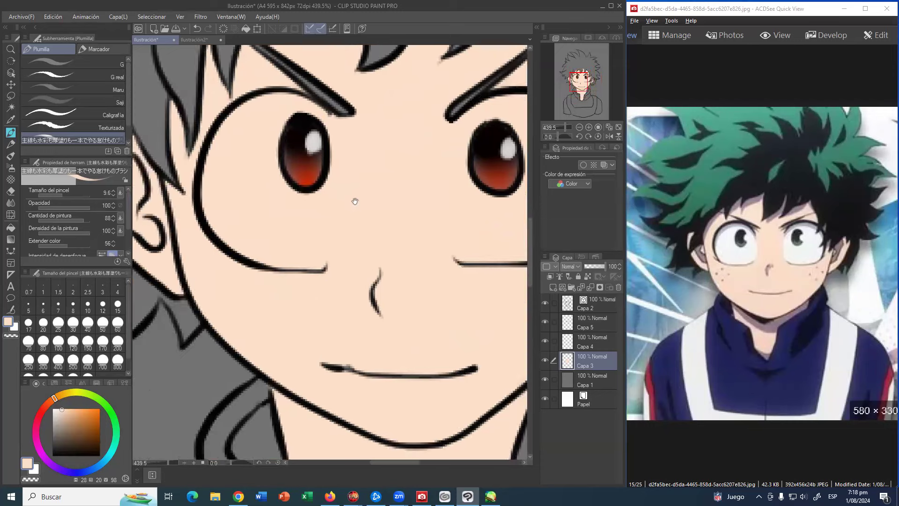
left_click_drag(349, 225, 367, 190)
mouse_move(349, 331)
left_mouse_down()
mouse_move(416, 337)
mouse_move(490, 331)
left_mouse_up()
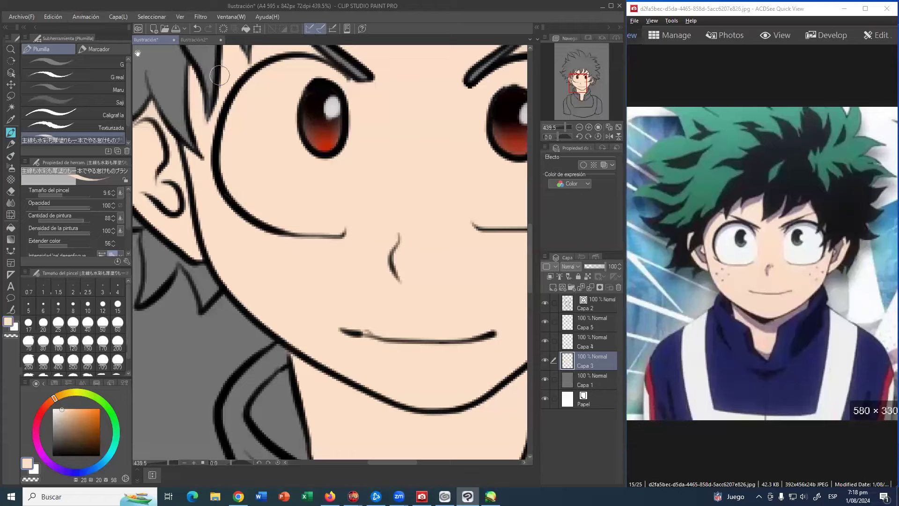
left_click(11, 49)
scroll(350, 173, "down", 5)
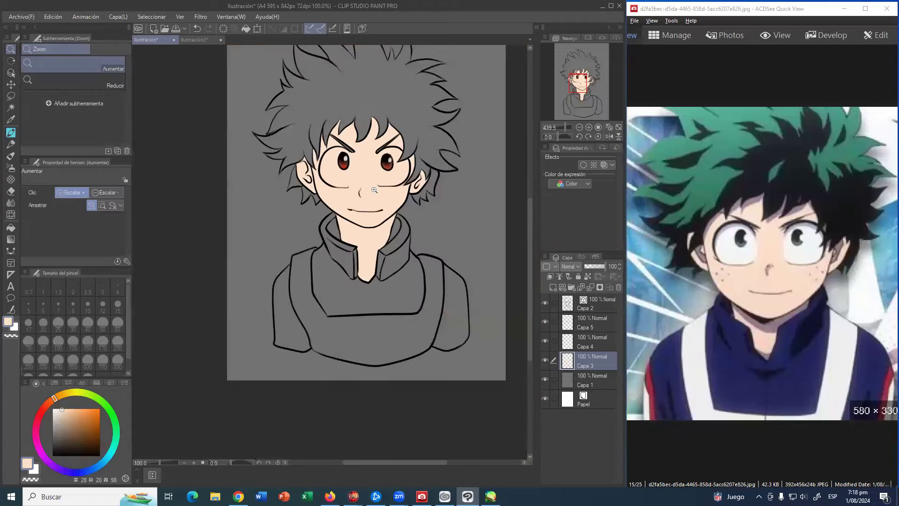
scroll(368, 189, "up", 2)
left_click_drag(435, 195, 388, 257)
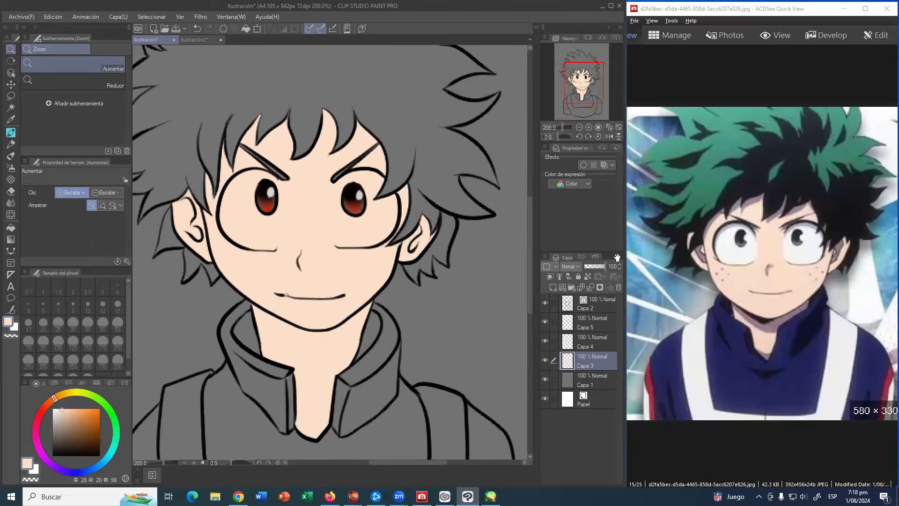
Add a new raster layer clipped to Capa 3 and paint the whites of both eyes on it with the pen at size 14.4
left_click(554, 287)
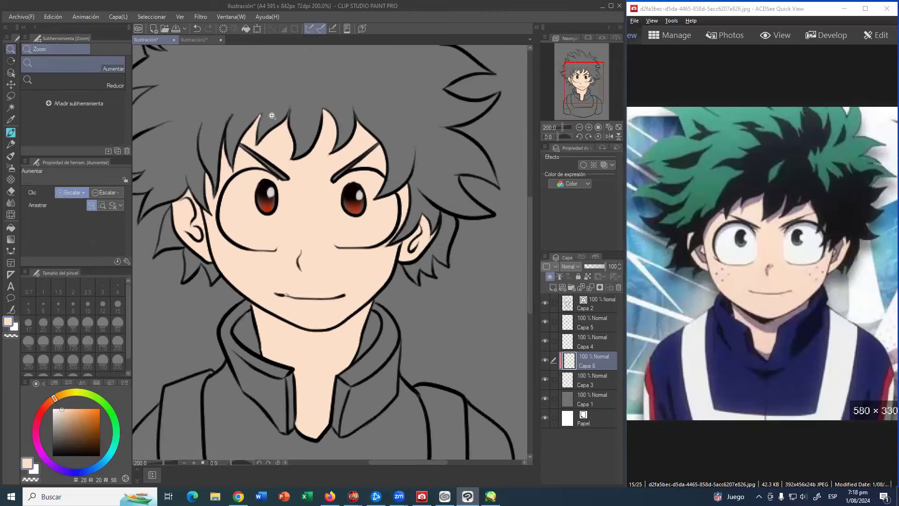
left_click(16, 135)
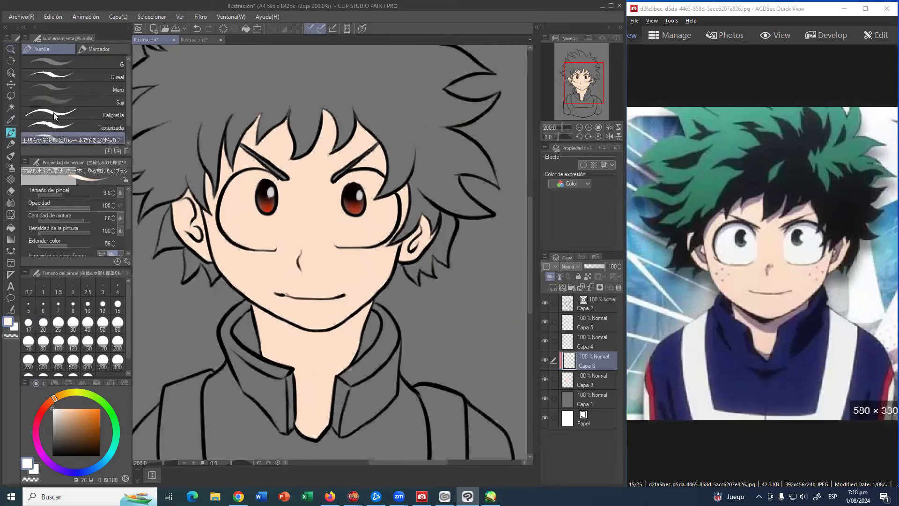
left_click(10, 49)
left_click_drag(286, 226, 306, 225)
left_click(11, 132)
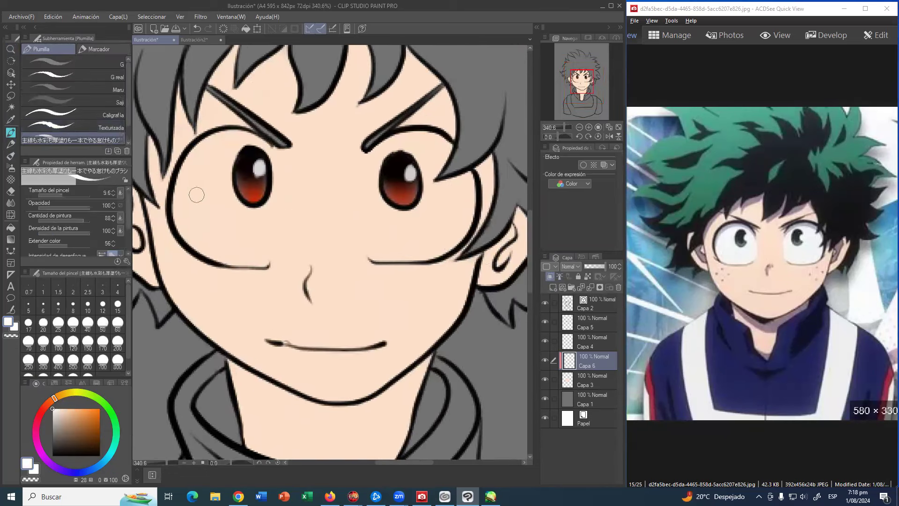
mouse_move(195, 196)
left_mouse_down()
mouse_move(201, 217)
mouse_move(218, 163)
mouse_move(191, 190)
mouse_move(218, 179)
mouse_move(219, 154)
mouse_move(252, 161)
mouse_move(207, 203)
mouse_move(193, 203)
mouse_move(202, 196)
mouse_move(229, 239)
mouse_move(214, 212)
mouse_move(238, 206)
mouse_move(214, 233)
mouse_move(228, 211)
mouse_move(218, 225)
mouse_move(245, 246)
mouse_move(250, 229)
mouse_move(248, 253)
mouse_move(256, 254)
mouse_move(275, 206)
mouse_move(273, 156)
mouse_move(252, 145)
mouse_move(271, 185)
mouse_move(246, 234)
mouse_move(257, 256)
mouse_move(279, 214)
mouse_move(281, 179)
mouse_move(260, 152)
left_mouse_up()
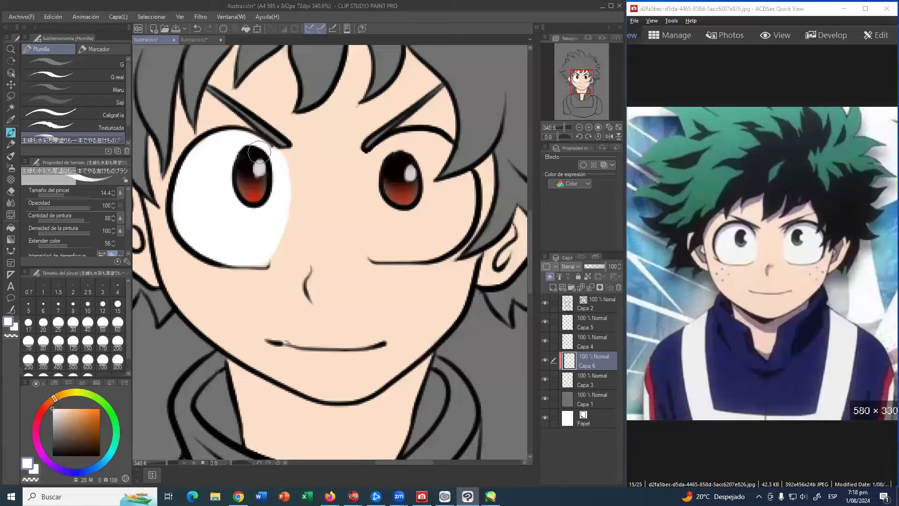
mouse_move(396, 155)
left_mouse_down()
mouse_move(381, 172)
mouse_move(392, 148)
mouse_move(370, 176)
mouse_move(382, 153)
mouse_move(369, 185)
mouse_move(382, 152)
mouse_move(368, 187)
mouse_move(372, 226)
mouse_move(373, 166)
mouse_move(385, 149)
mouse_move(368, 187)
mouse_move(371, 233)
mouse_move(392, 250)
mouse_move(376, 232)
mouse_move(398, 223)
mouse_move(389, 199)
left_mouse_up()
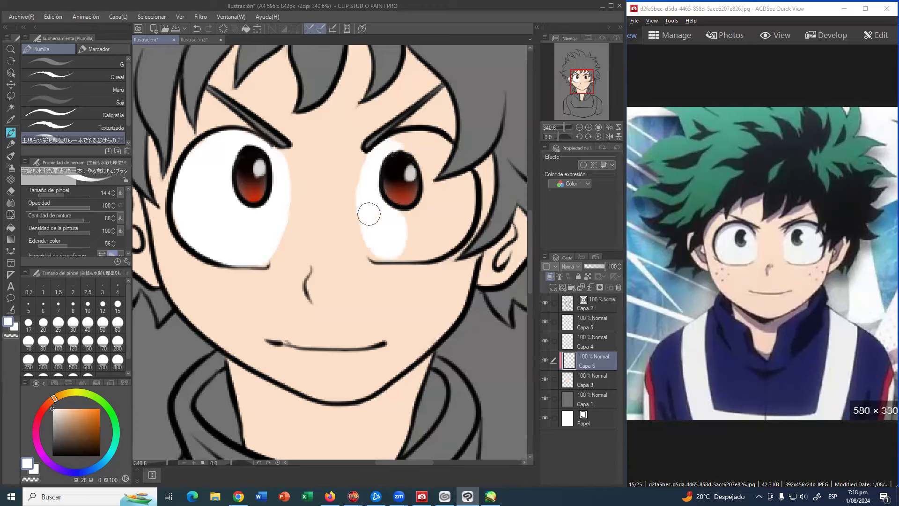
mouse_move(386, 251)
left_mouse_down()
mouse_move(429, 210)
mouse_move(418, 210)
mouse_move(444, 207)
mouse_move(424, 167)
mouse_move(410, 171)
mouse_move(405, 153)
mouse_move(422, 142)
mouse_move(409, 140)
mouse_move(442, 147)
mouse_move(427, 197)
mouse_move(447, 165)
mouse_move(455, 188)
mouse_move(460, 174)
mouse_move(451, 204)
mouse_move(461, 198)
mouse_move(462, 217)
mouse_move(403, 245)
mouse_move(469, 203)
mouse_move(442, 235)
mouse_move(391, 250)
mouse_move(438, 245)
left_mouse_up()
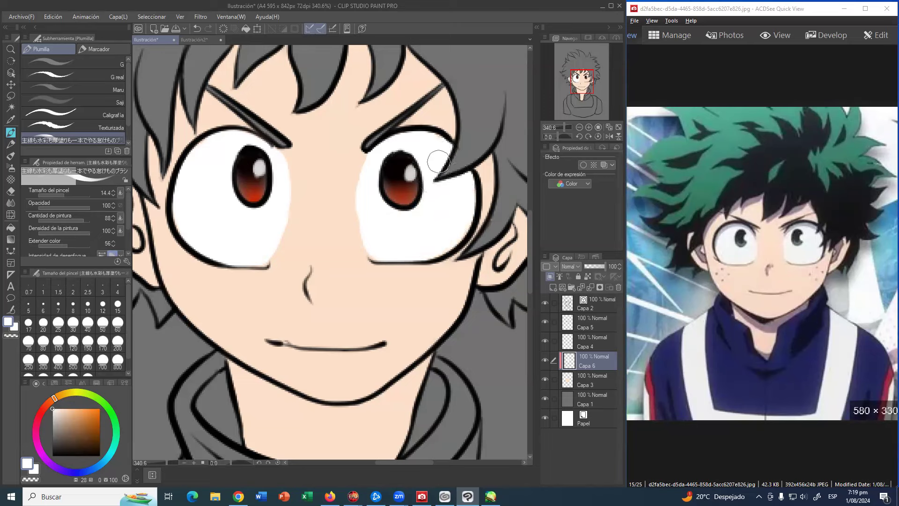
Sample the shaded skin tone below the fringe in the Ilustración2 reference and return to the drawing
left_click(12, 49)
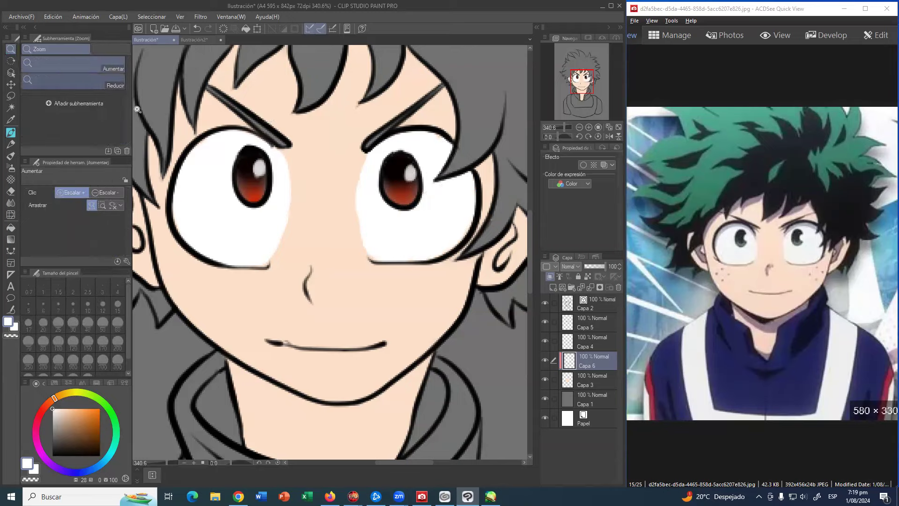
left_click_drag(321, 164, 232, 176)
mouse_move(367, 199)
left_mouse_down()
mouse_move(390, 236)
mouse_move(403, 236)
left_mouse_up()
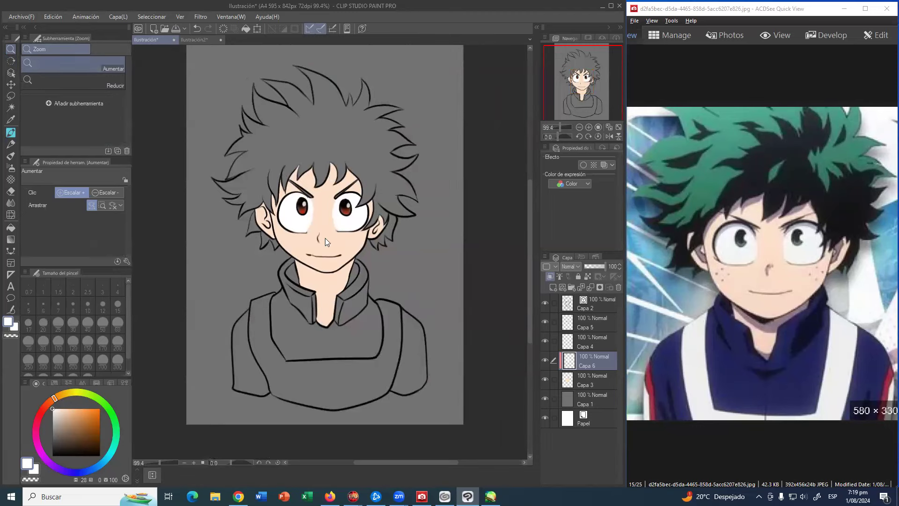
scroll(347, 241, "up", 5)
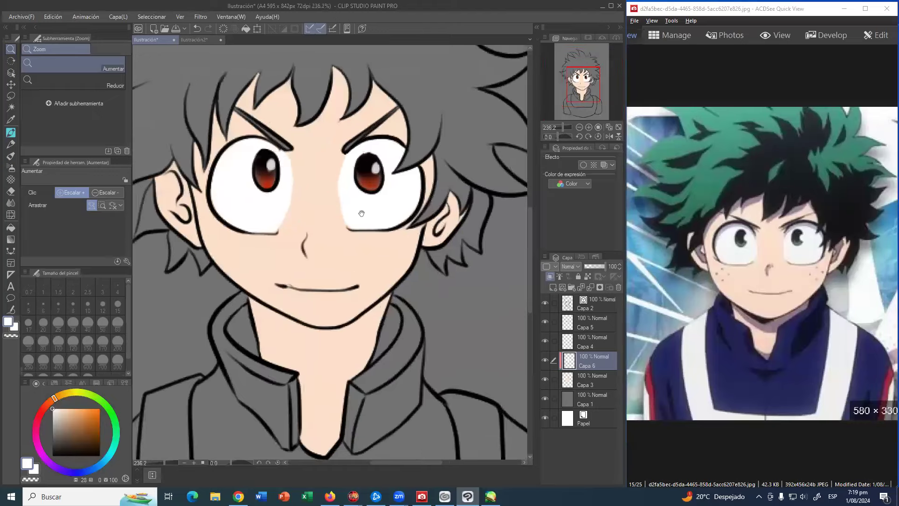
scroll(361, 214, "down", 1)
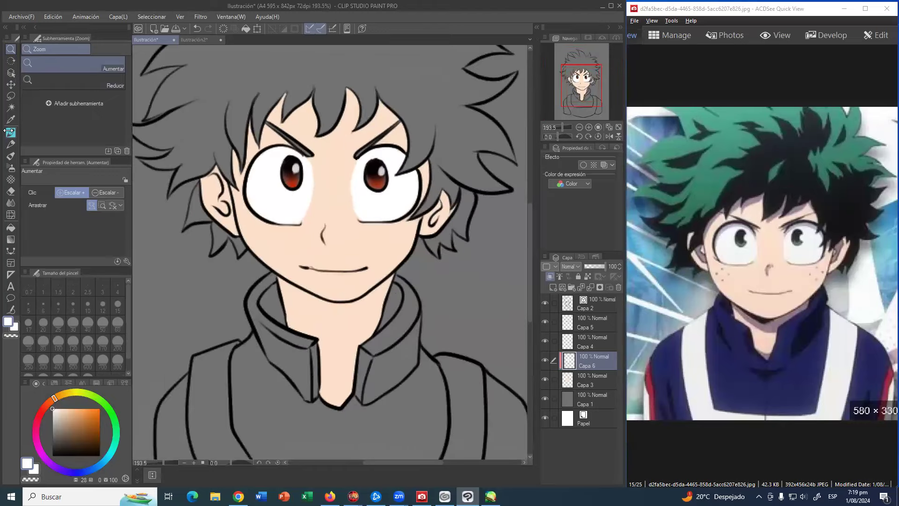
left_click(10, 133)
left_click(194, 40)
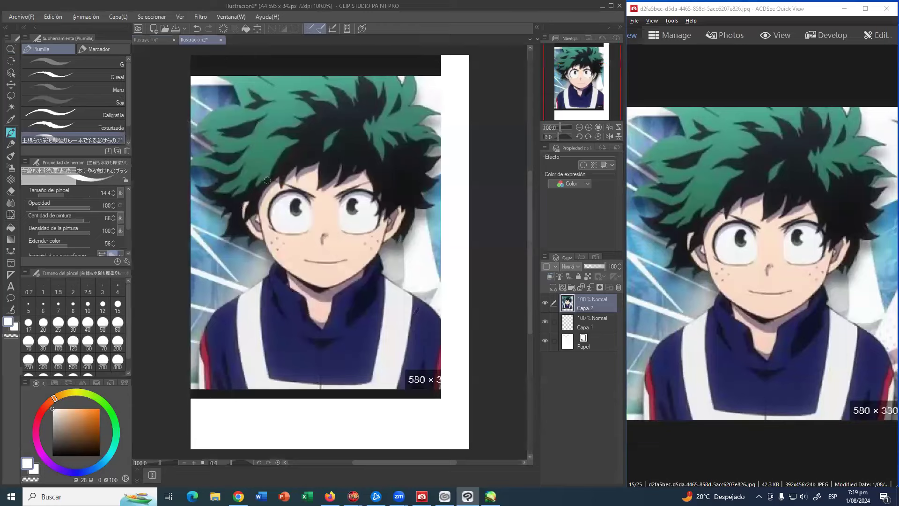
left_click(307, 169, "alt")
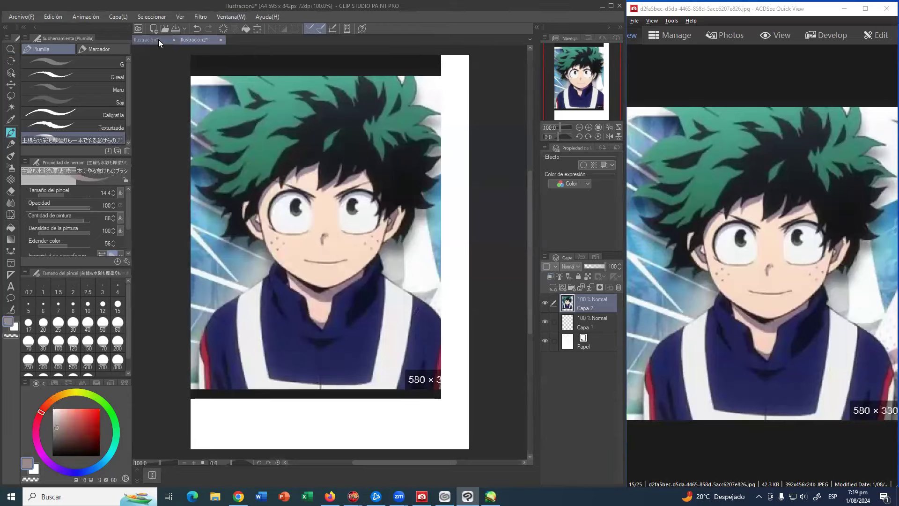
left_click(149, 40)
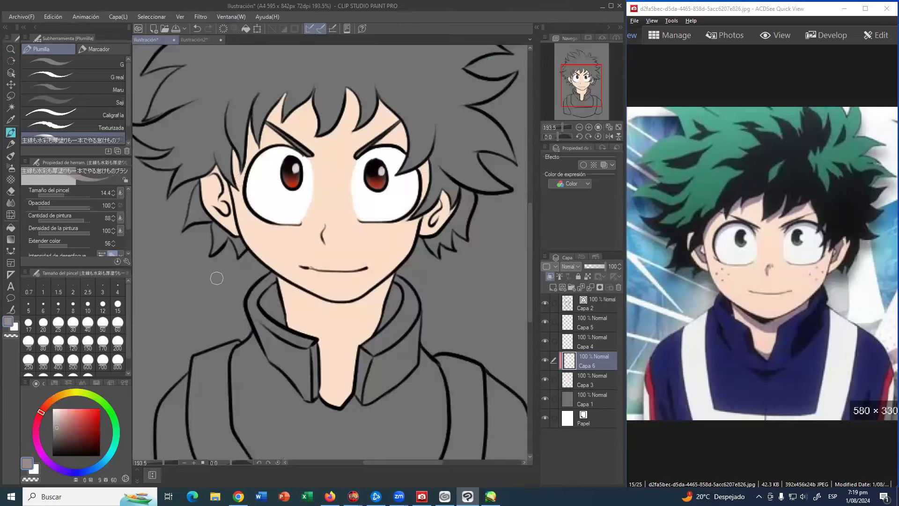
Paint skin shadows under the chin, at the base of the neck and inside the right ear on Capa 6 with the sampled tone
mouse_move(284, 285)
left_mouse_down()
mouse_move(323, 306)
mouse_move(294, 291)
mouse_move(319, 305)
mouse_move(298, 297)
mouse_move(310, 309)
mouse_move(278, 284)
mouse_move(337, 330)
mouse_move(357, 329)
mouse_move(390, 308)
mouse_move(349, 323)
mouse_move(321, 308)
mouse_move(364, 312)
mouse_move(338, 305)
mouse_move(373, 299)
mouse_move(338, 319)
mouse_move(379, 306)
mouse_move(361, 304)
left_mouse_up()
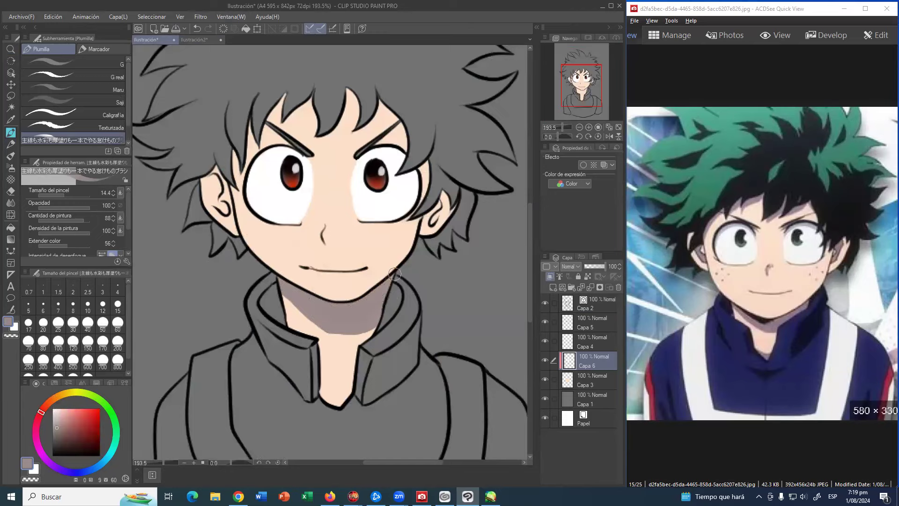
mouse_move(304, 357)
left_mouse_down()
mouse_move(352, 376)
mouse_move(307, 369)
mouse_move(331, 382)
mouse_move(317, 399)
left_mouse_up()
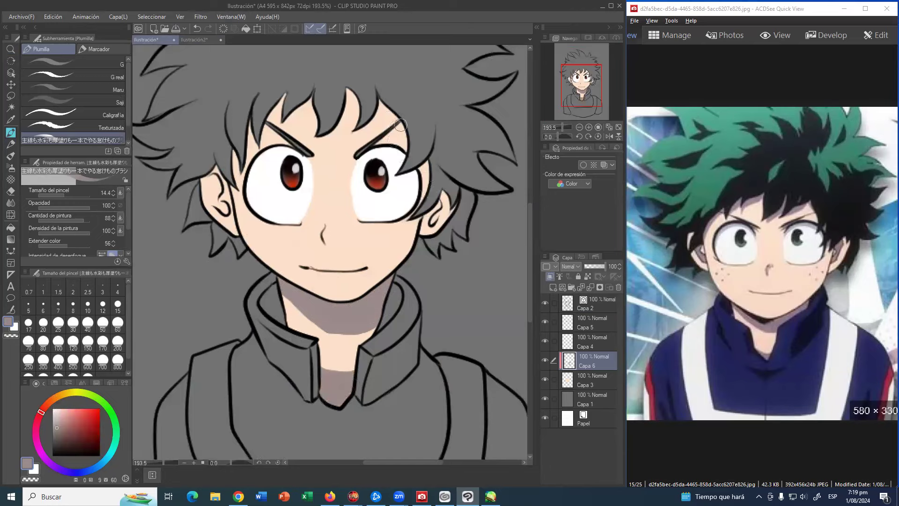
left_click_drag(440, 215, 439, 212)
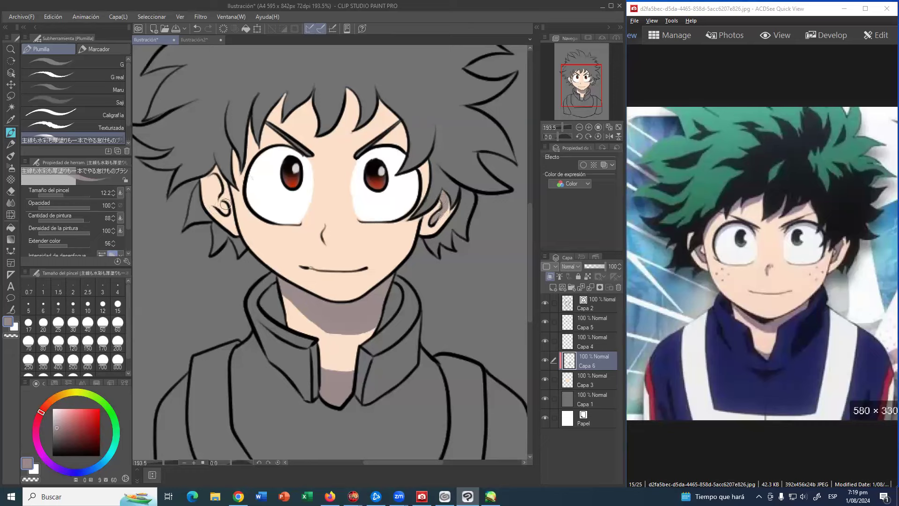
Paint skin shadows inside the left ear and along the hairline under the fringe on Capa 6, raising the pen's stabilization to 27
mouse_move(223, 205)
left_mouse_down()
mouse_move(215, 179)
mouse_move(218, 206)
mouse_move(217, 181)
mouse_move(225, 208)
left_mouse_up()
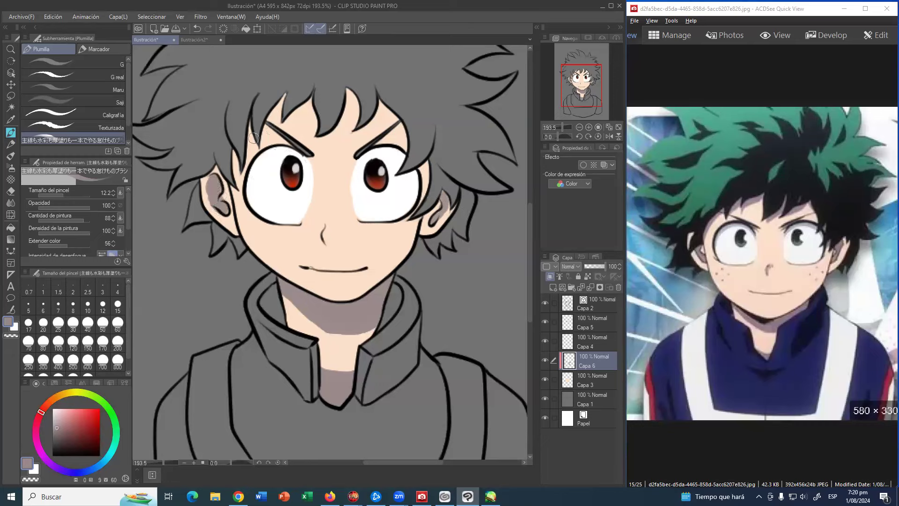
mouse_move(234, 183)
left_mouse_down()
mouse_move(235, 192)
mouse_move(238, 146)
mouse_move(230, 165)
mouse_move(251, 117)
mouse_move(240, 155)
mouse_move(249, 136)
mouse_move(261, 142)
mouse_move(273, 116)
mouse_move(320, 95)
left_mouse_up()
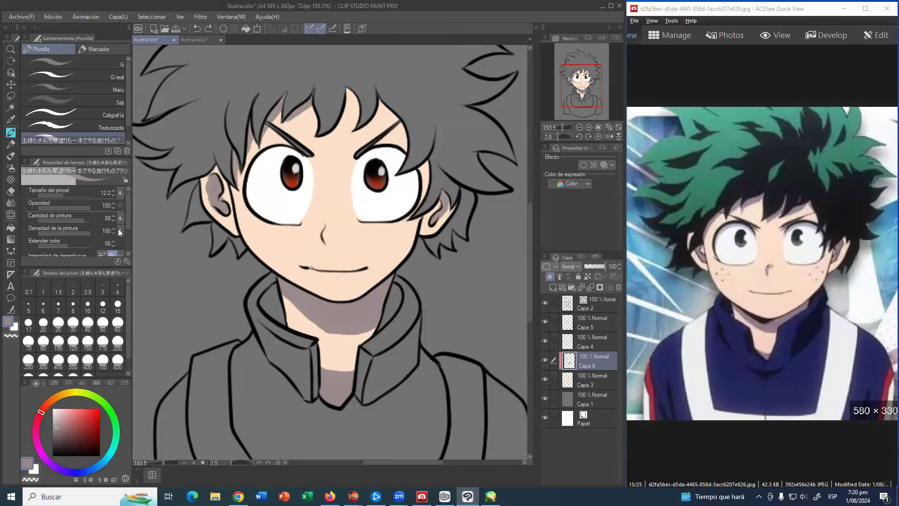
scroll(89, 240, "down", 2)
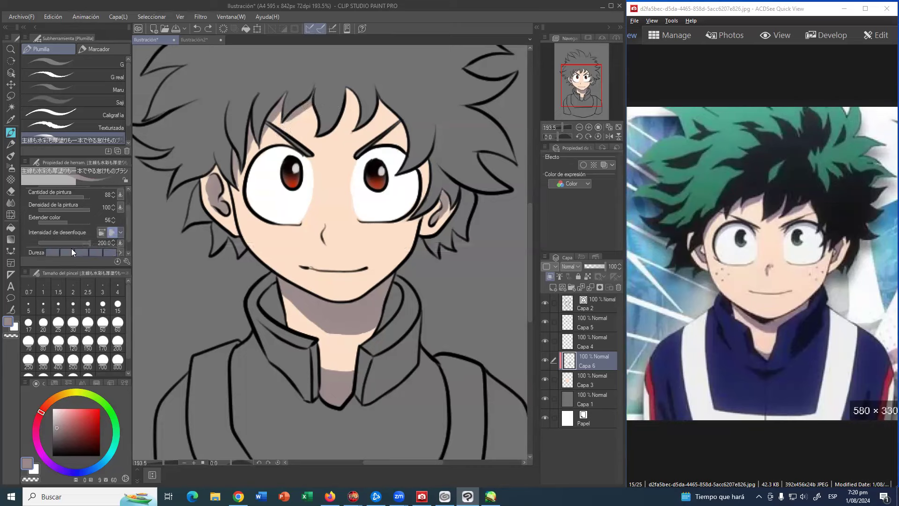
scroll(124, 248, "down", 1)
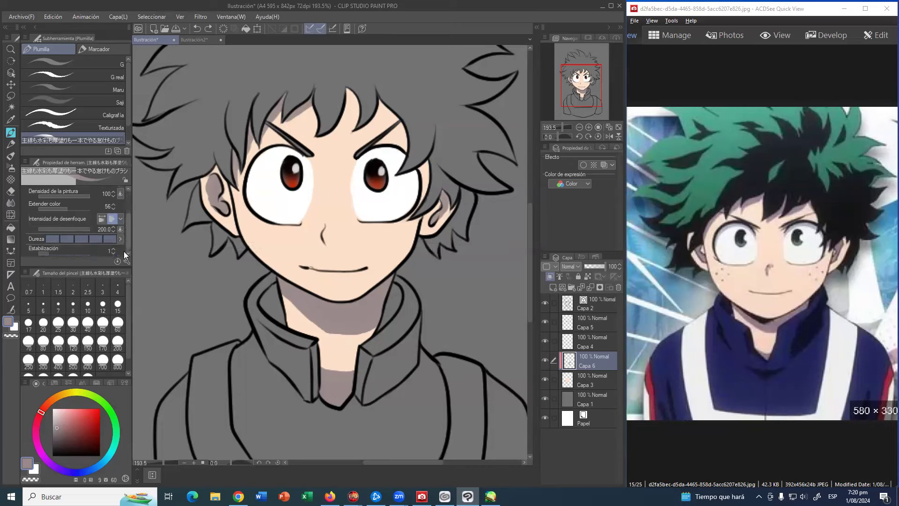
left_click(73, 253)
mouse_move(331, 123)
left_mouse_down()
mouse_move(350, 88)
mouse_move(365, 111)
mouse_move(350, 96)
mouse_move(350, 128)
mouse_move(362, 97)
mouse_move(345, 134)
mouse_move(355, 88)
mouse_move(355, 113)
mouse_move(352, 94)
mouse_move(352, 118)
mouse_move(332, 144)
mouse_move(384, 99)
mouse_move(366, 125)
left_mouse_up()
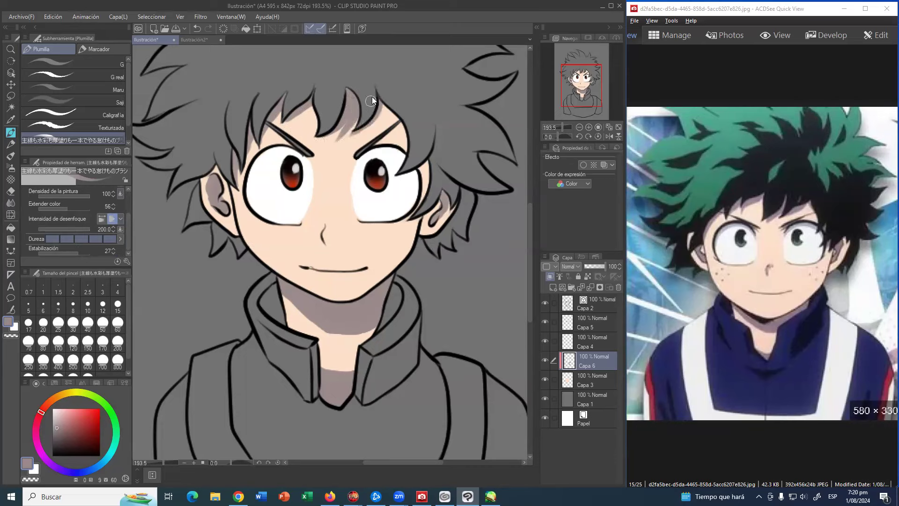
left_click_drag(400, 130, 404, 149)
Paint a skin shadow along the right cheek and jaw down to the chin, and extend the shading in the right ear
mouse_move(422, 169)
left_mouse_down()
mouse_move(428, 176)
mouse_move(393, 262)
mouse_move(370, 280)
left_mouse_up()
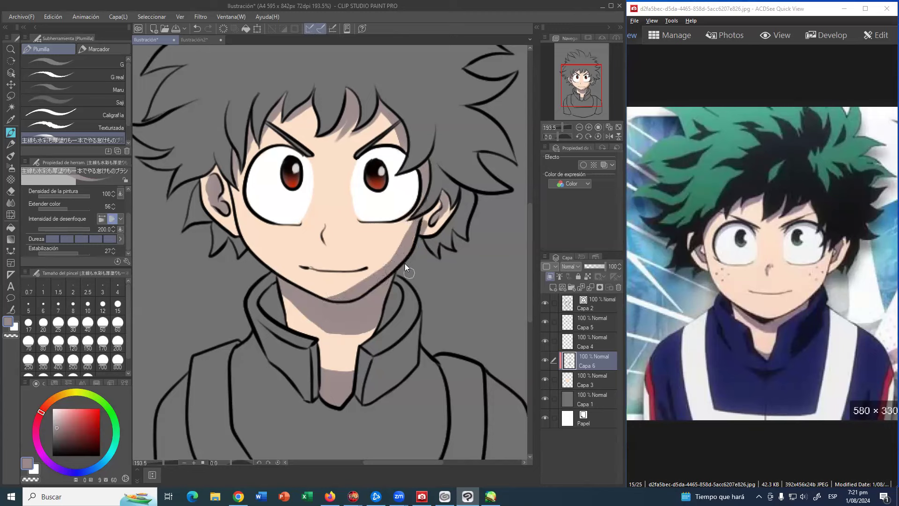
key("ctrl+z")
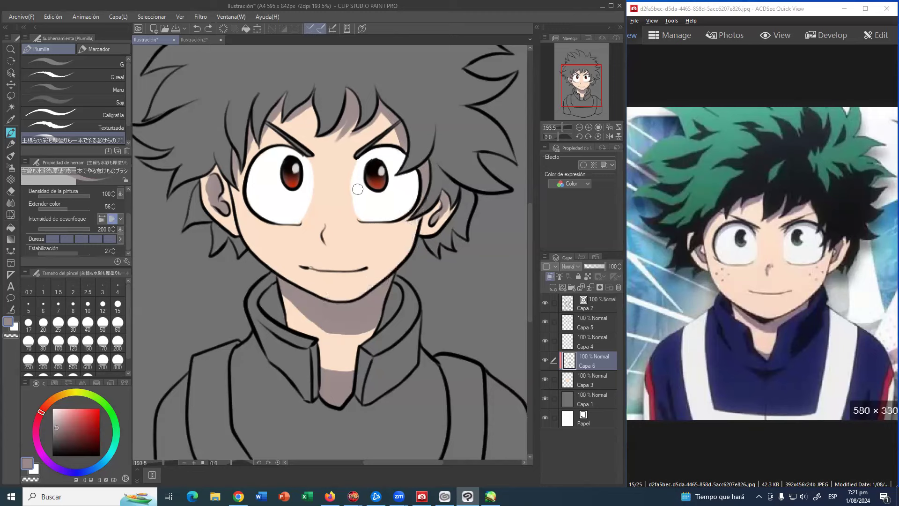
mouse_move(417, 211)
left_mouse_down()
mouse_move(396, 264)
mouse_move(362, 294)
left_mouse_up()
mouse_move(420, 216)
left_mouse_down()
mouse_move(415, 236)
mouse_move(431, 202)
mouse_move(424, 238)
mouse_move(450, 203)
mouse_move(449, 217)
mouse_move(424, 216)
mouse_move(440, 203)
left_mouse_up()
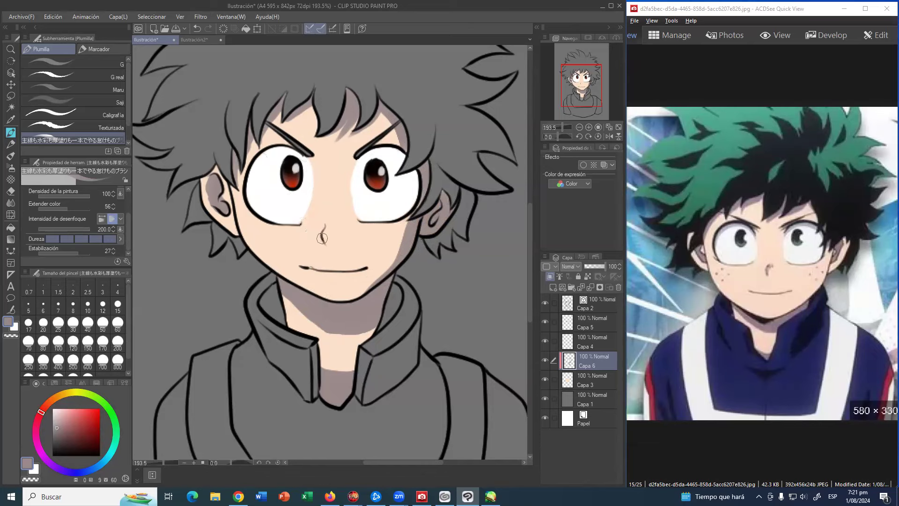
left_click_drag(327, 241, 329, 219)
key("ctrl+z")
Auto-select the uniform's straps and lower chest band from the line art on Capa 2
key("ctrl+space")
left_click_drag(301, 163, 311, 190)
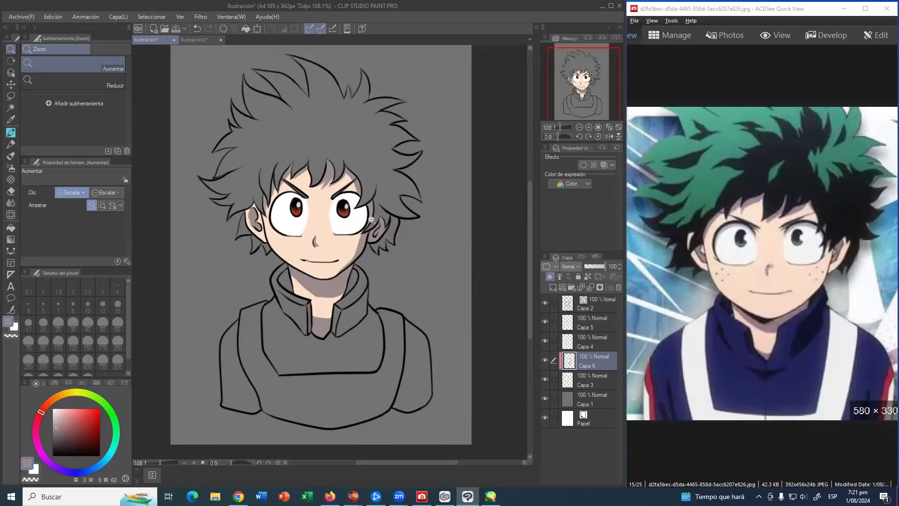
left_click(568, 305)
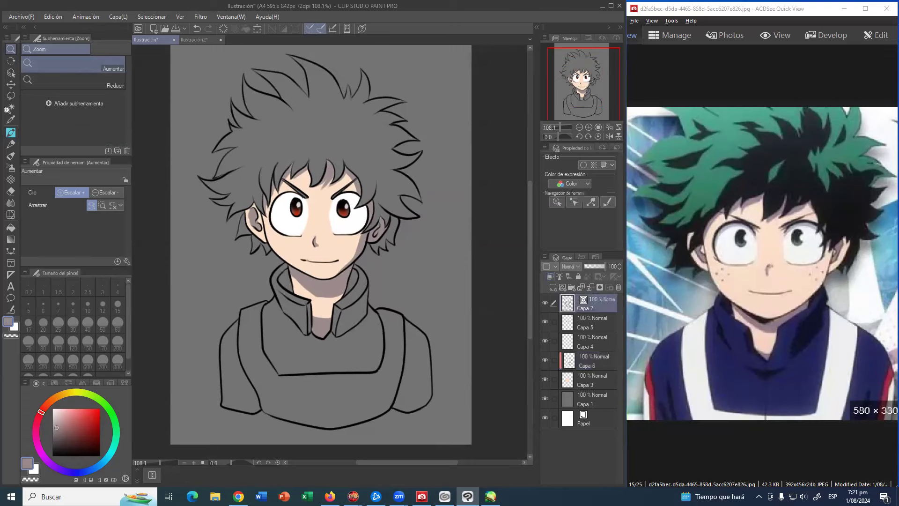
left_click(11, 109)
left_click(272, 383)
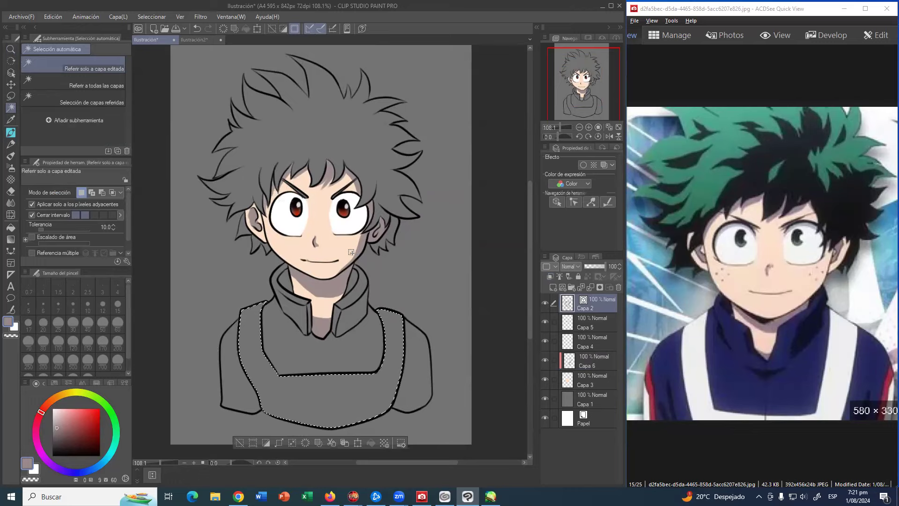
Add a new raster layer above Capa 5, fill the selected straps and chest band with white, and clear the selection
key("ctrl+shift+n")
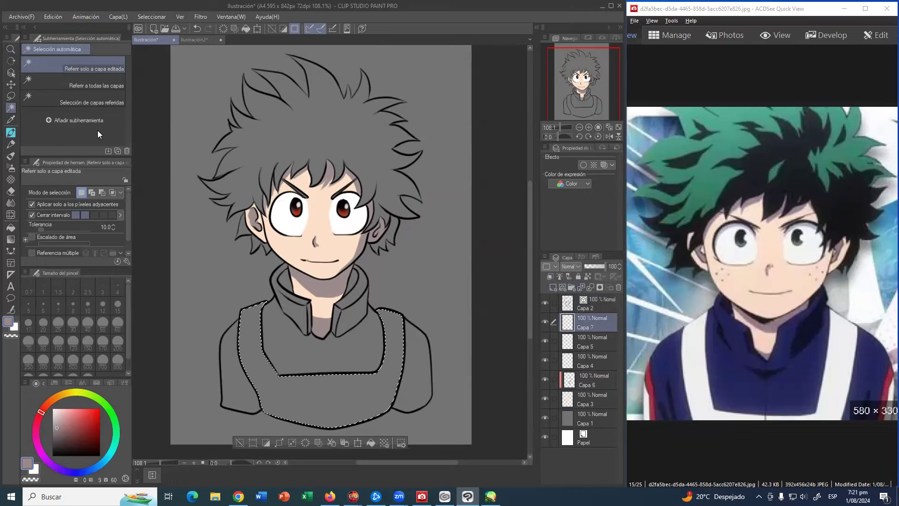
left_click(11, 227)
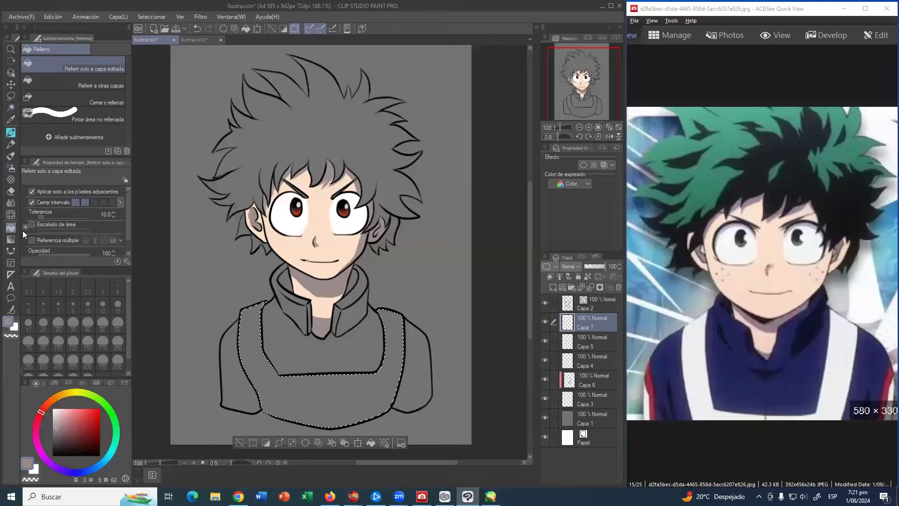
left_click(52, 409)
left_click(335, 399)
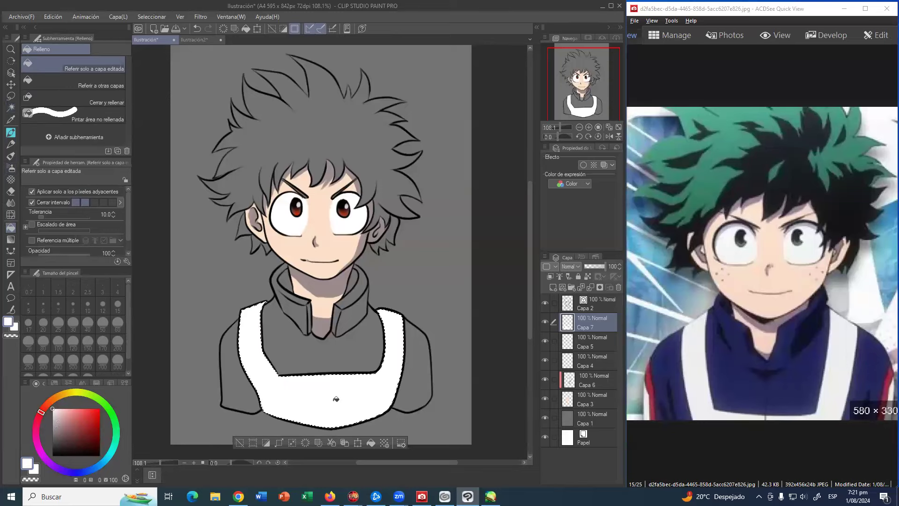
key("ctrl+d")
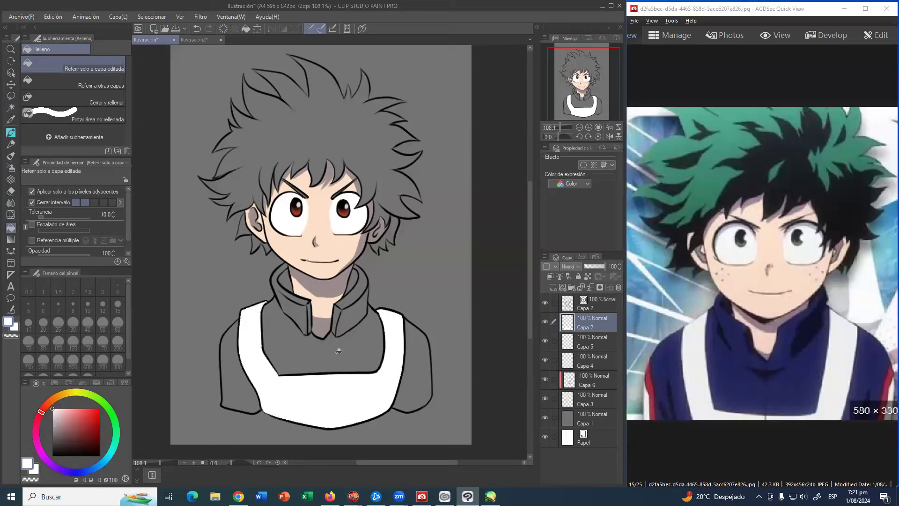
Auto-select the uniform's chest panel, both sleeves and all collar parts from the line art on Capa 2
left_click(569, 306)
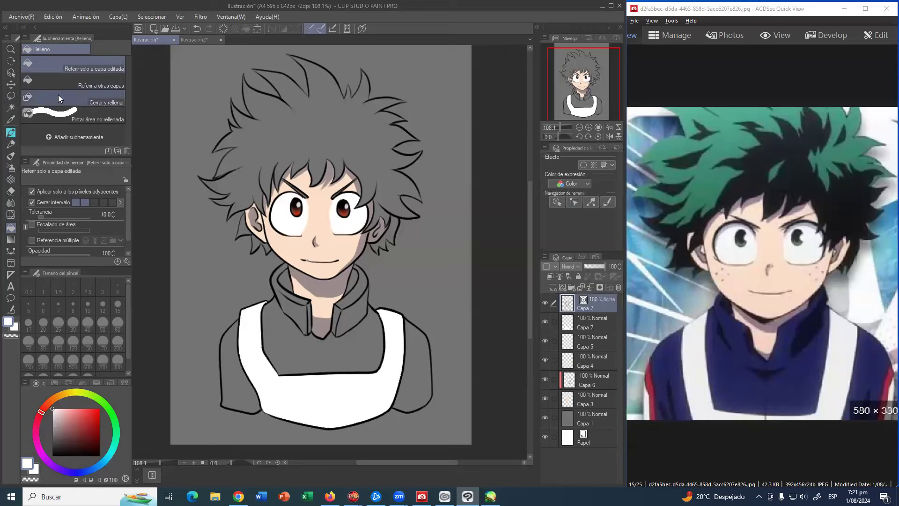
left_click(10, 108)
left_click(292, 345)
left_click(235, 365, "shift")
left_click(422, 369, "shift")
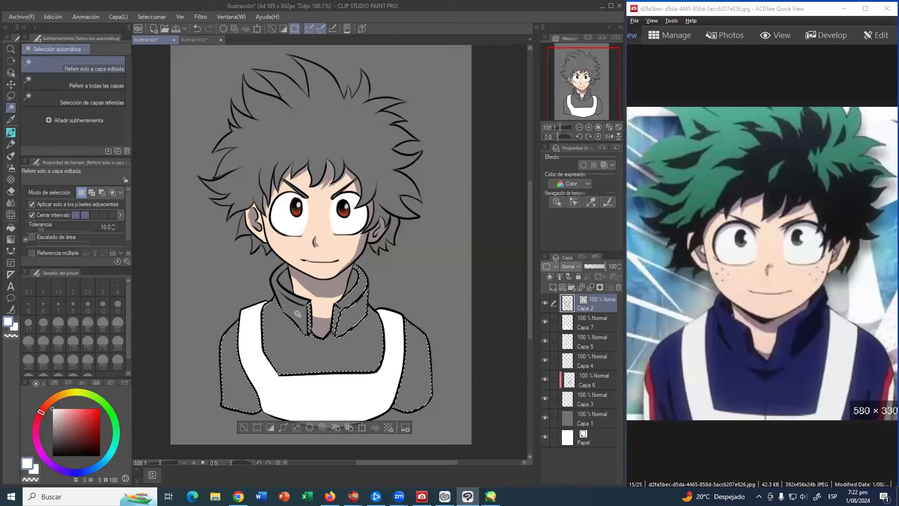
left_click(290, 284, "shift")
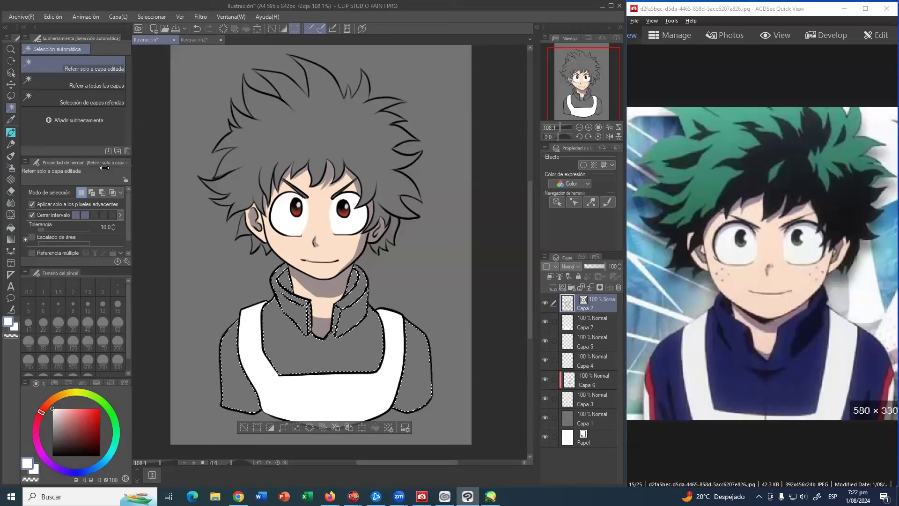
Make Capa 7 the active layer, sample the uniform's navy blue in the Ilustración2 reference and return to the drawing
left_click(564, 323)
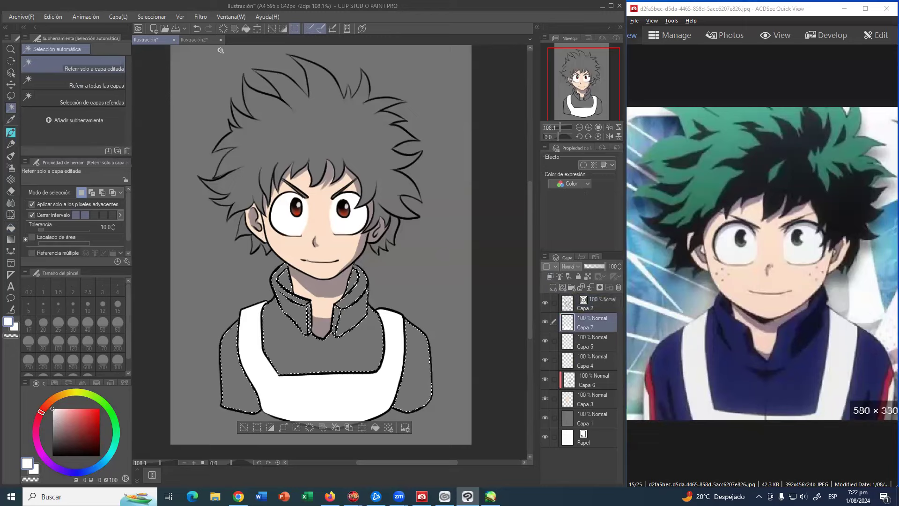
left_click(202, 40)
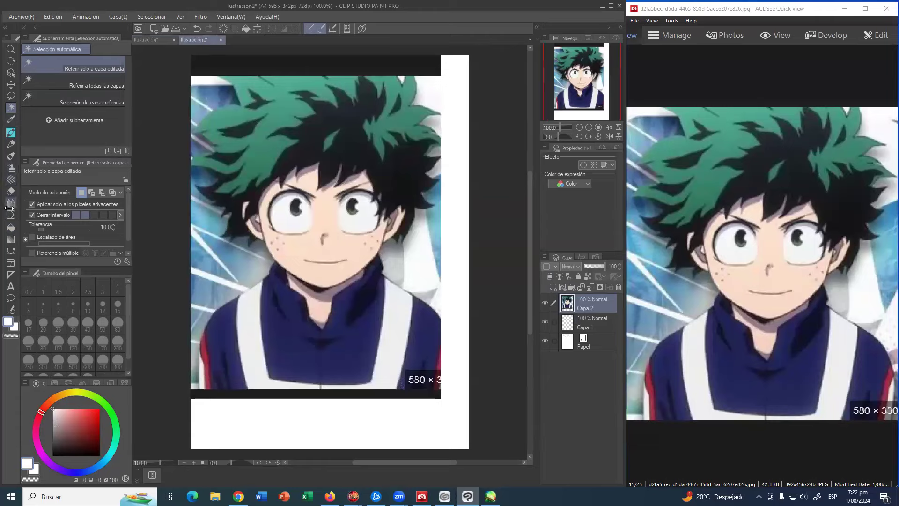
left_click(10, 225)
left_click(288, 338, "alt")
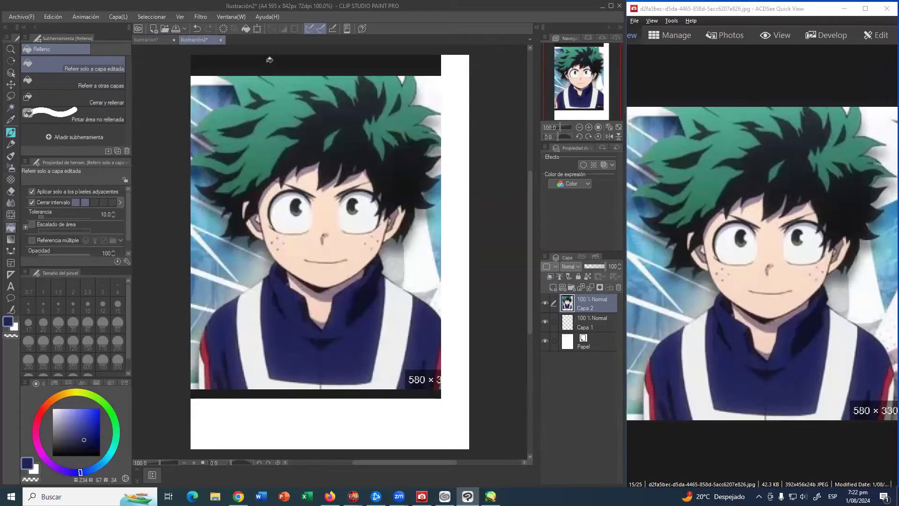
left_click(154, 40)
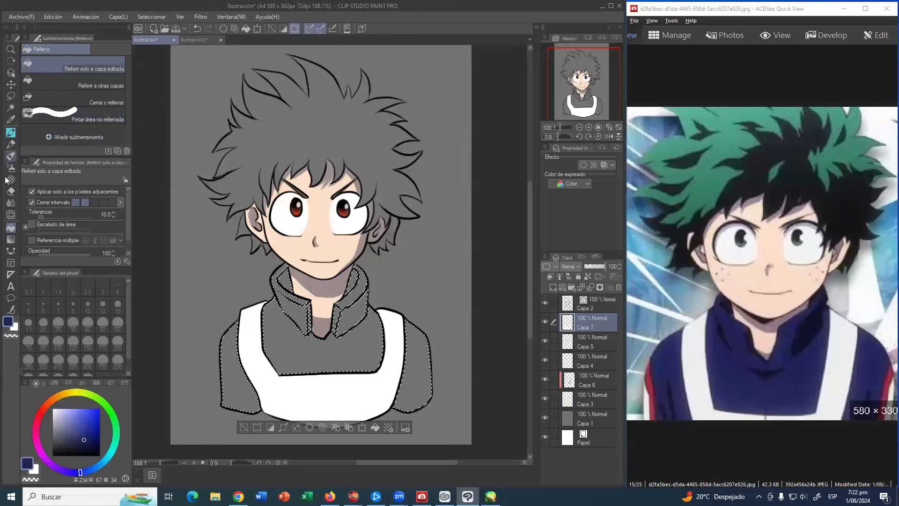
Paint the selected chest, sleeves and collar navy blue with a large pen at stabilization 0, and clear the selection
left_click(11, 134)
left_click_drag(128, 221, 49, 251)
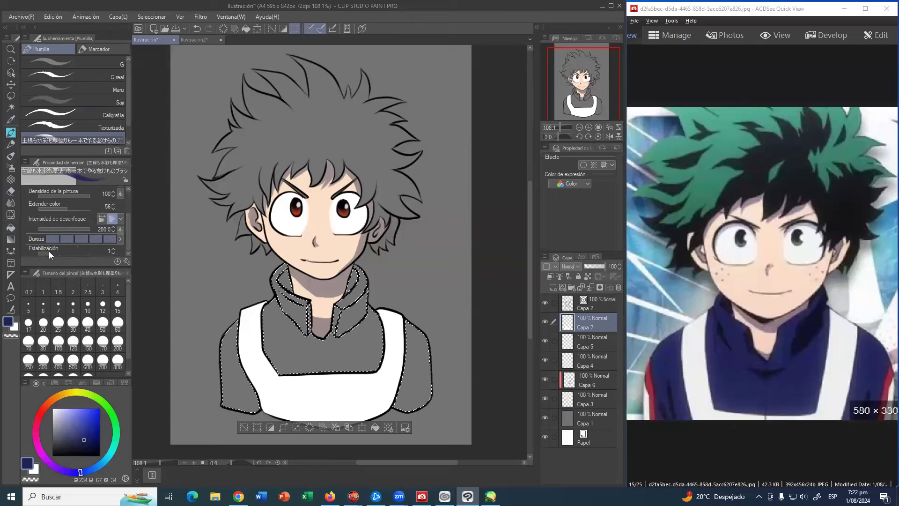
mouse_move(304, 319)
left_mouse_down()
mouse_move(328, 328)
mouse_move(290, 337)
mouse_move(351, 381)
left_mouse_up()
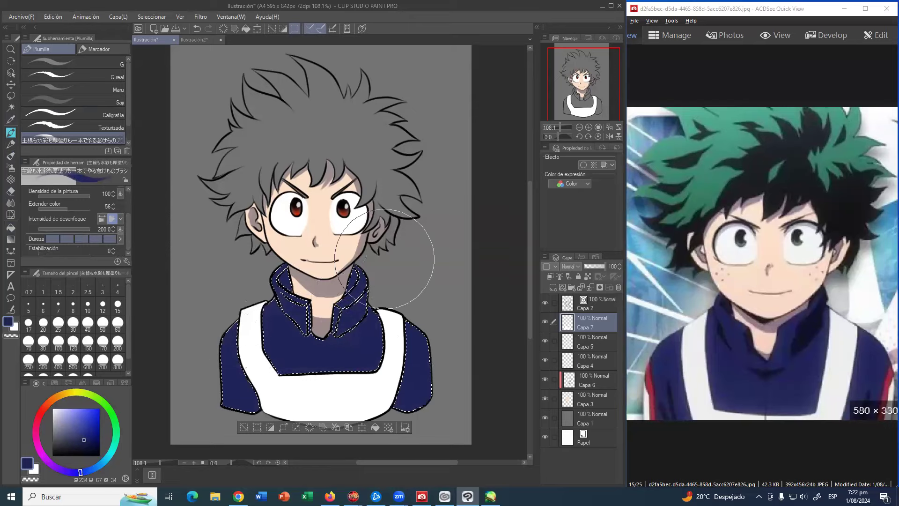
key("ctrl+d")
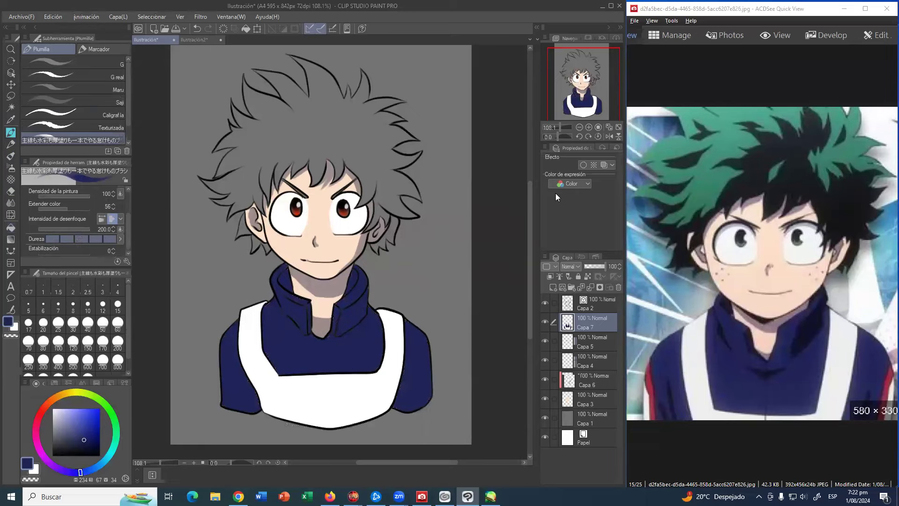
Auto-select the main hair mass and the hair tufts beside both ears from the line art on Capa 2
left_click(570, 309)
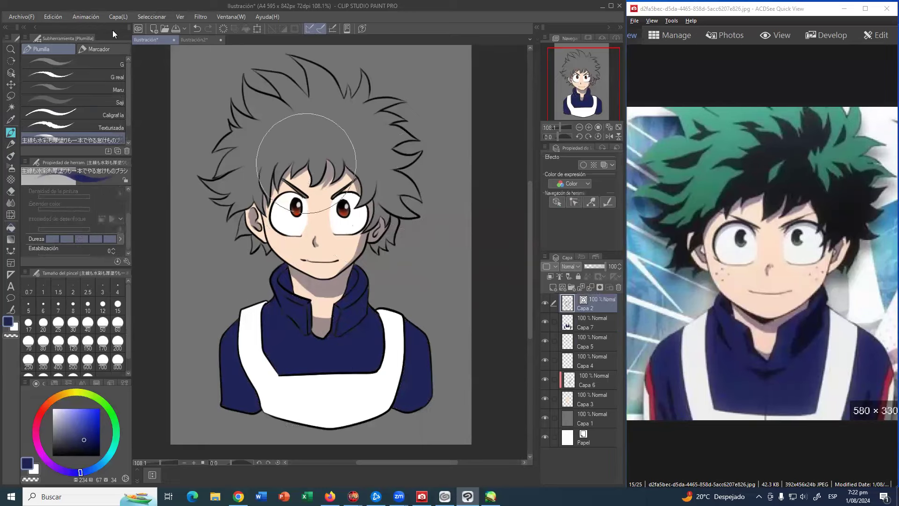
left_click(11, 107)
left_click(287, 151)
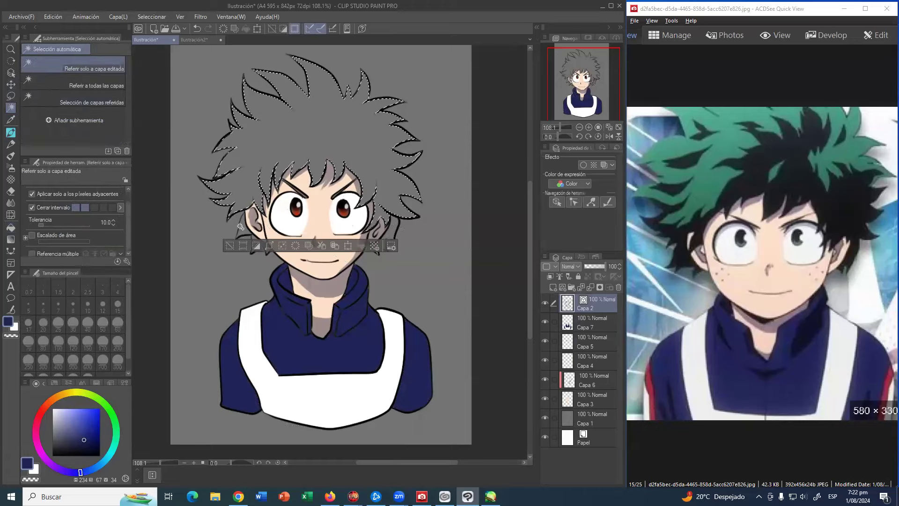
left_click(240, 226)
left_click(256, 242)
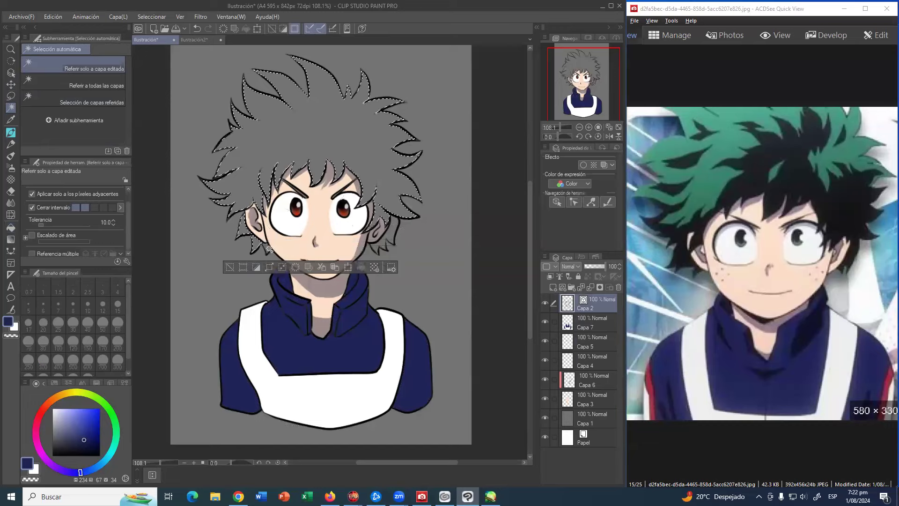
left_click(268, 250)
left_click(392, 236, "shift")
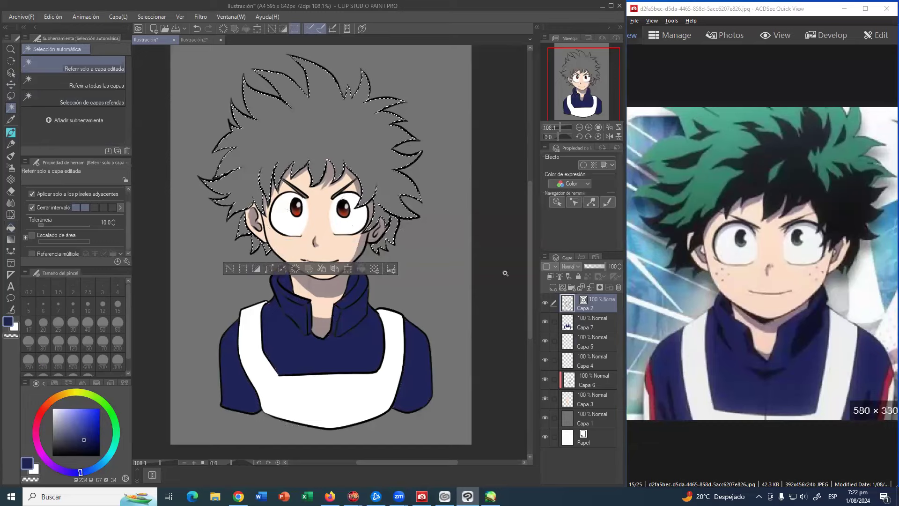
Add a new raster layer above Capa 7, sample the green hair colour in the Ilustración2 reference and return to the drawing
left_click(585, 323)
left_click(551, 286)
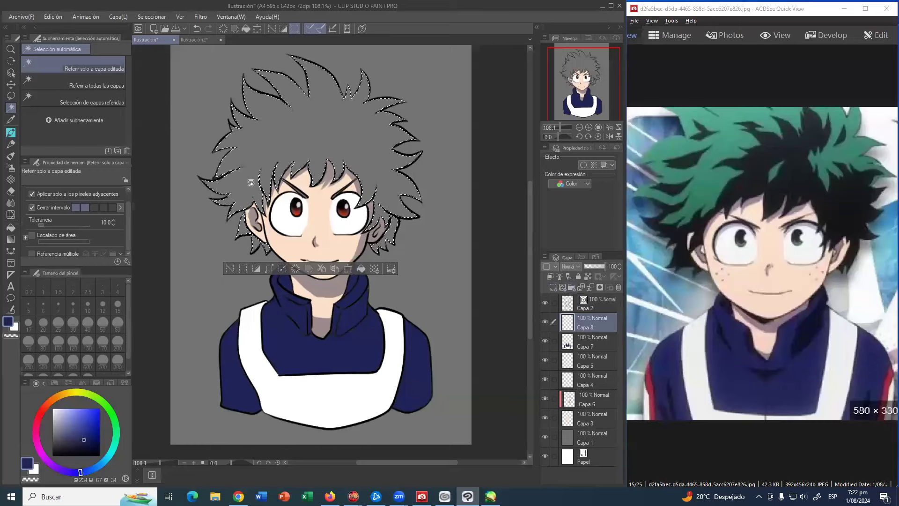
left_click(11, 227)
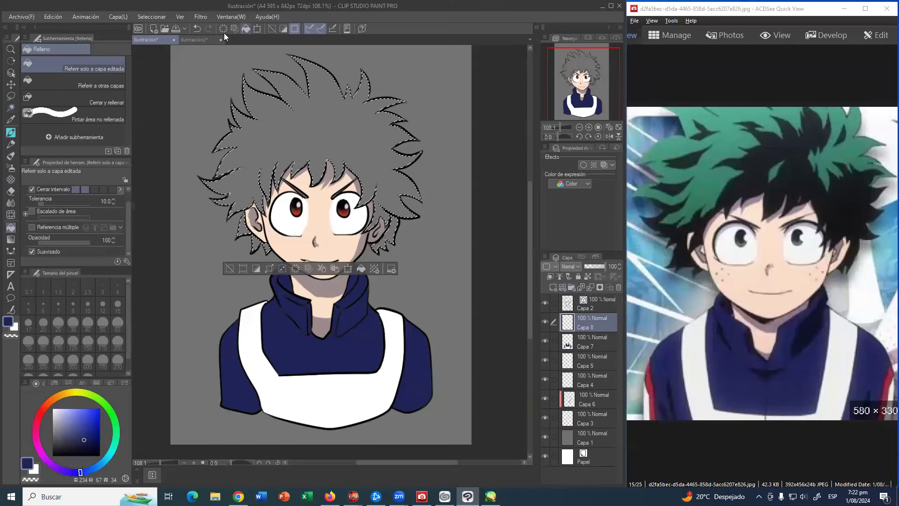
left_click(200, 40)
left_click(266, 148, "alt")
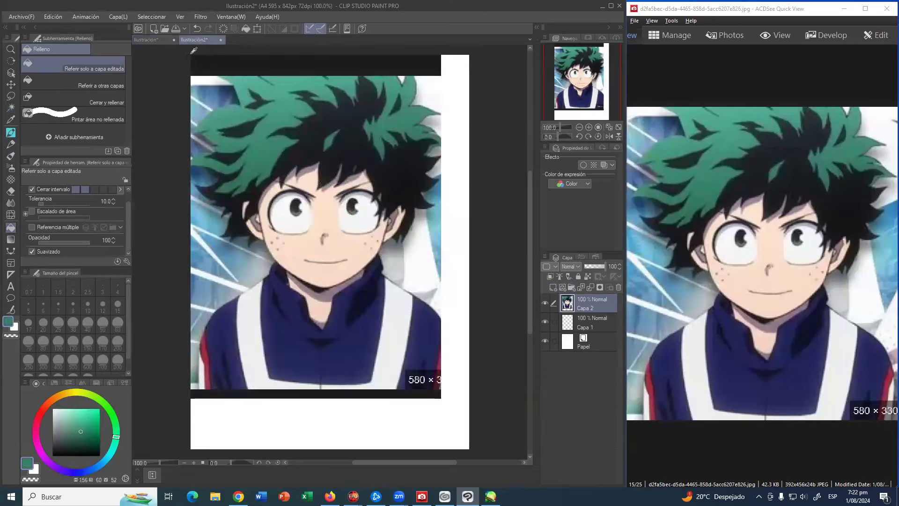
left_click(150, 41)
Fill the selected hair and the tufts beside the ears with the sampled green, and clear the selection
left_click(304, 70)
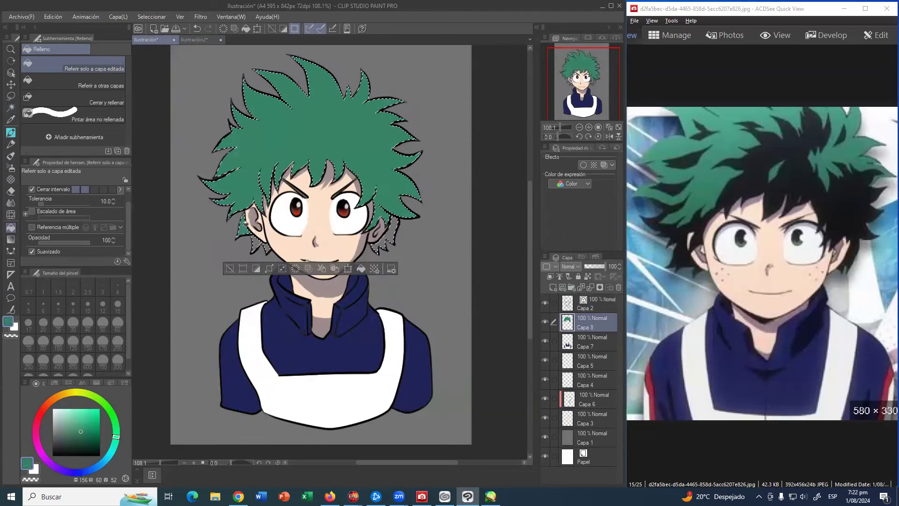
left_click(375, 244)
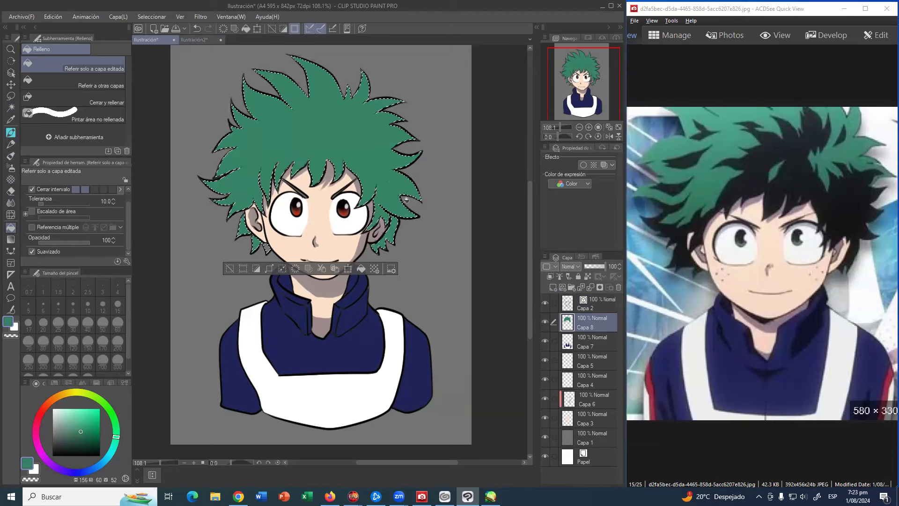
key("ctrl+d")
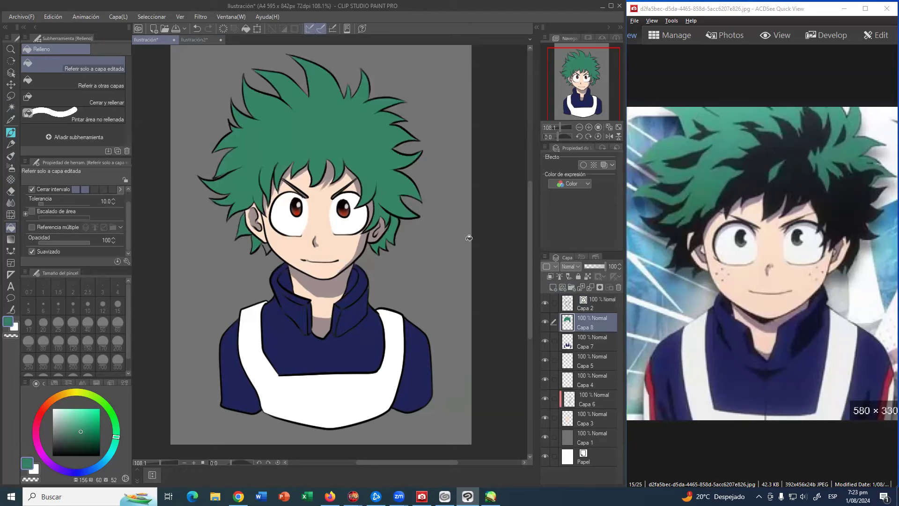
Add a layer above Capa 8, clip it to the green hair, and sample the dark hair colour from the Ilustración2 reference for the drawing
left_click(552, 287)
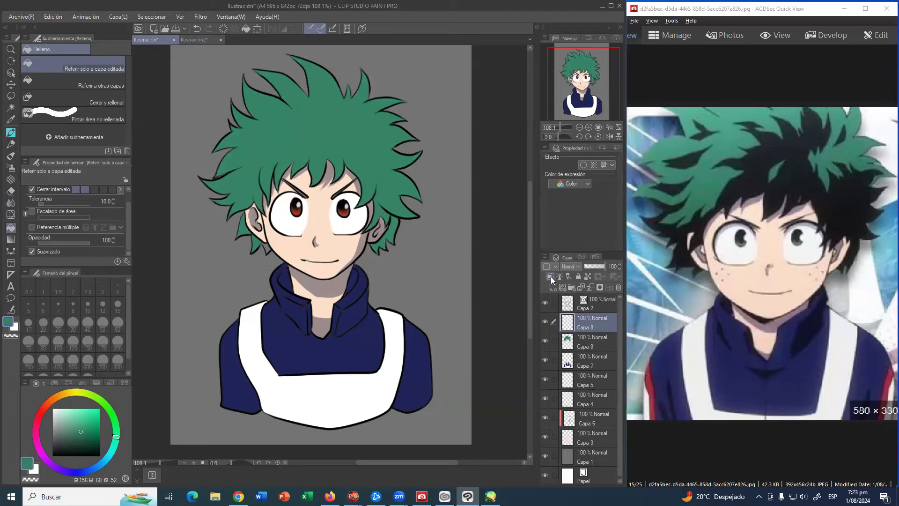
left_click(11, 133)
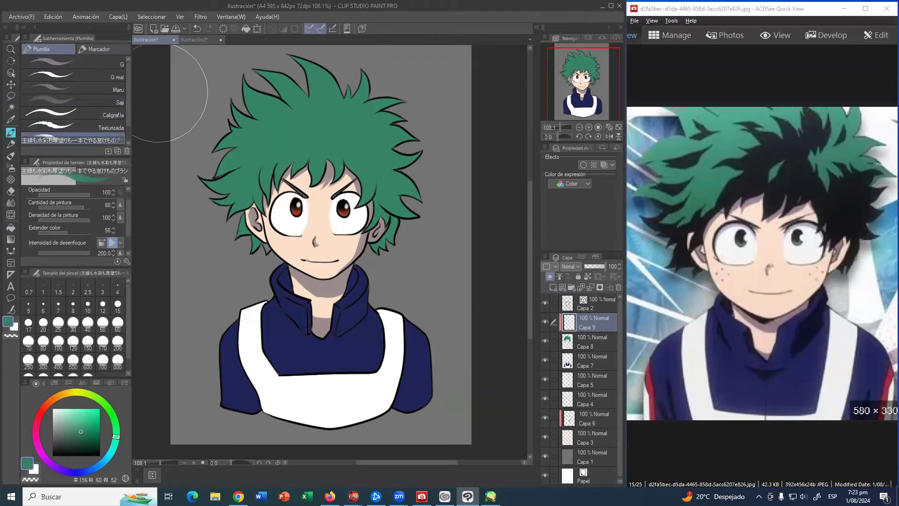
left_click(197, 40)
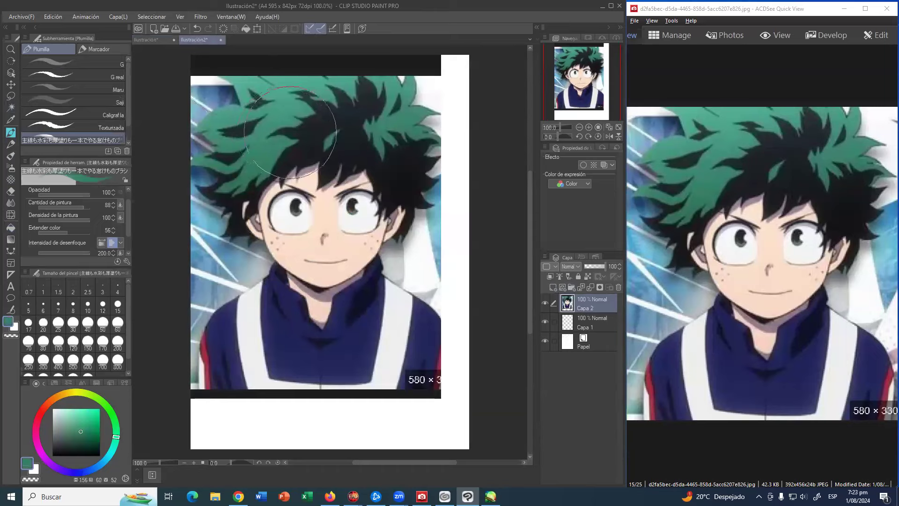
left_click(310, 129, "alt")
left_click(153, 40)
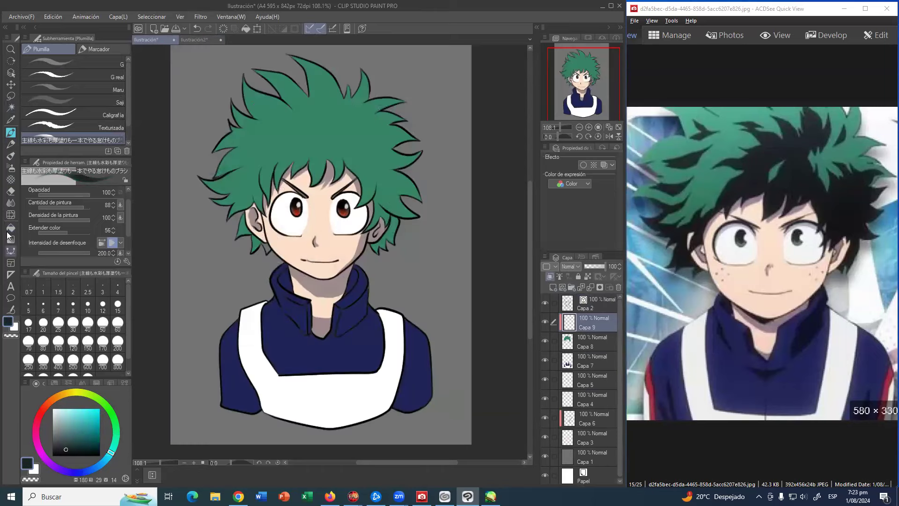
Raise the pen's stabilization to 100 and paint the hair tufts behind the image-left ear dark
left_click_drag(124, 244, 124, 246)
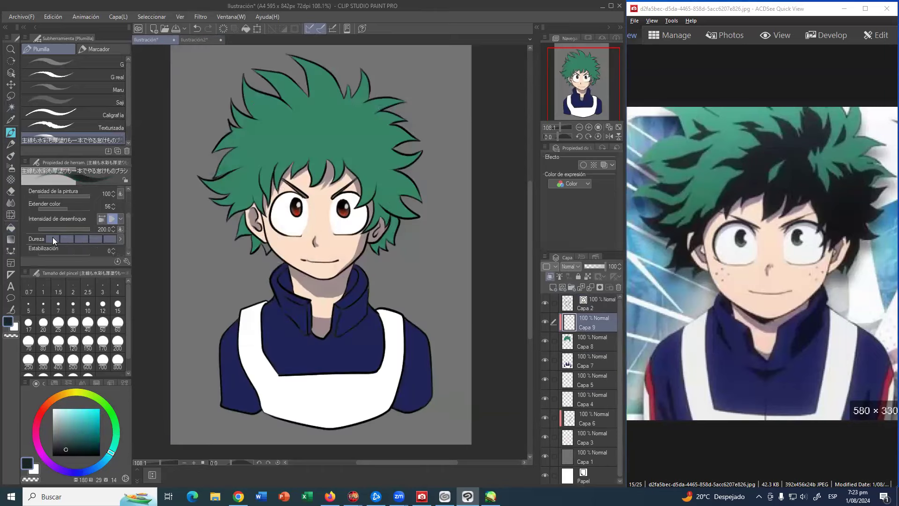
left_click_drag(49, 251, 74, 255)
left_click(10, 49)
left_click_drag(311, 176, 323, 180)
left_click_drag(372, 153, 379, 210)
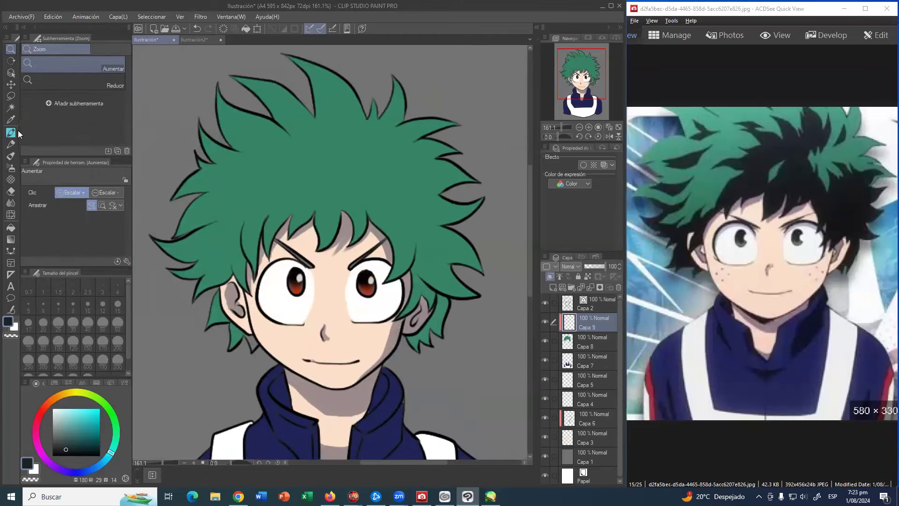
key("p")
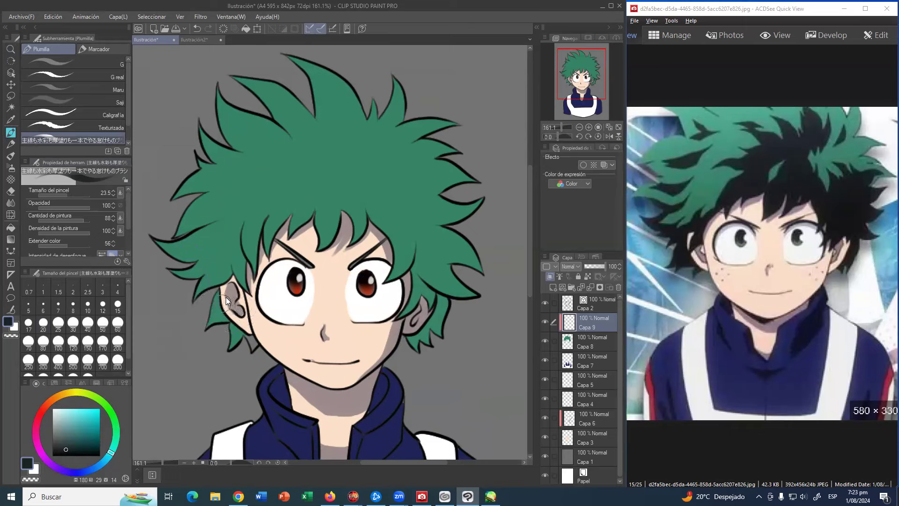
mouse_move(200, 330)
left_mouse_down()
mouse_move(229, 307)
mouse_move(187, 349)
mouse_move(205, 325)
mouse_move(229, 316)
mouse_move(212, 341)
mouse_move(227, 335)
mouse_move(212, 370)
mouse_move(238, 327)
left_mouse_up()
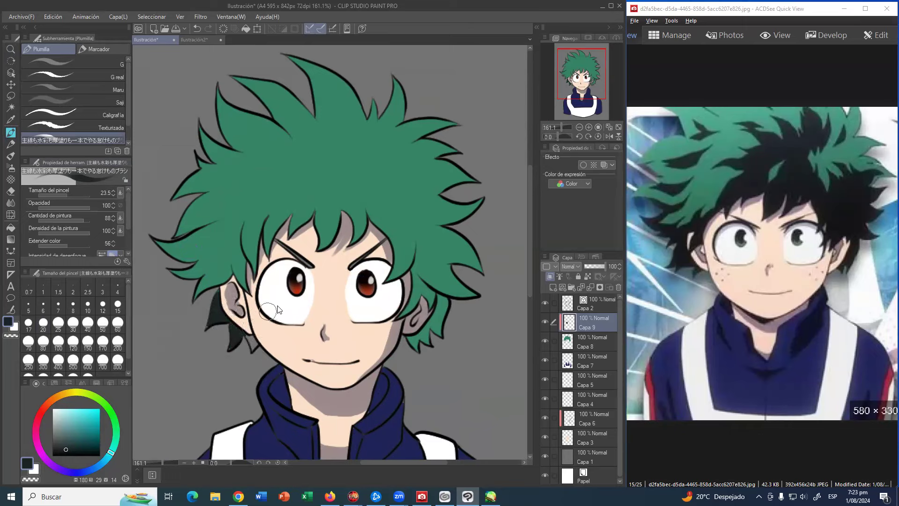
On Capa 8, sample the hair green and fill the uncoloured small tuft under the image-left ear with the pen at size 5.1
left_click(10, 50)
left_click_drag(272, 190, 320, 80)
left_click_drag(295, 222, 491, 310)
left_click(563, 343)
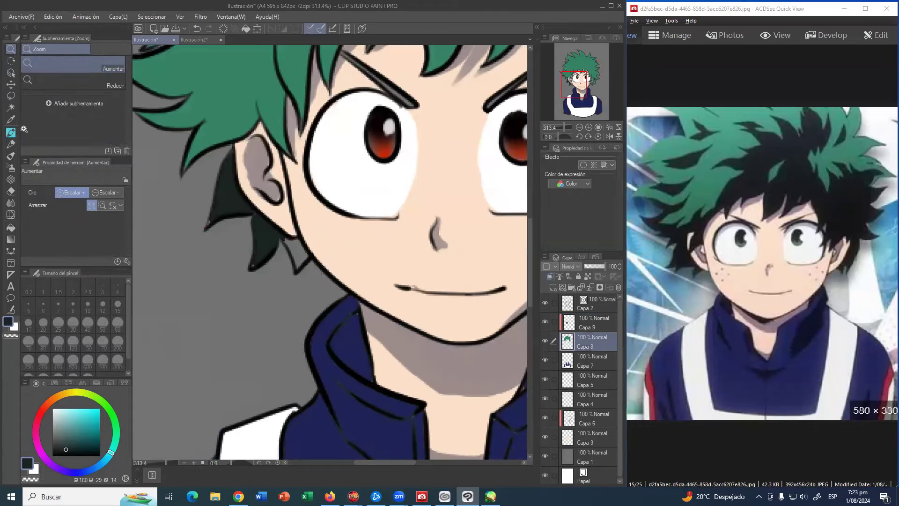
left_click(11, 133)
right_click(243, 107)
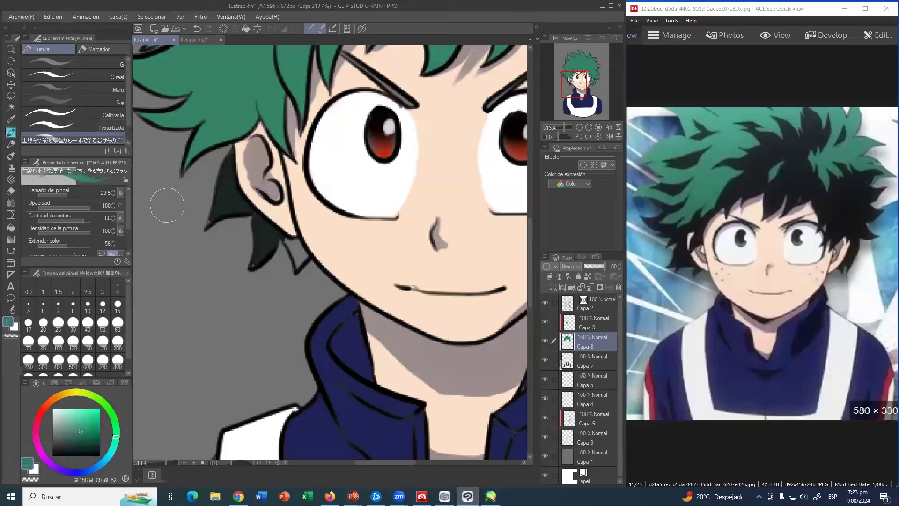
left_click_drag(200, 210, 187, 205)
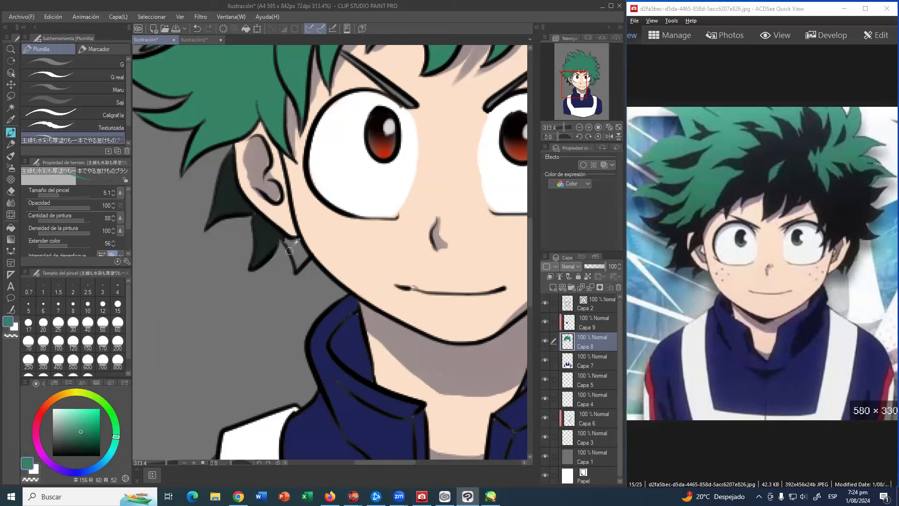
mouse_move(295, 251)
left_mouse_down()
mouse_move(290, 244)
mouse_move(300, 267)
mouse_move(289, 242)
mouse_move(298, 251)
mouse_move(299, 244)
mouse_move(305, 256)
mouse_move(297, 255)
left_mouse_up()
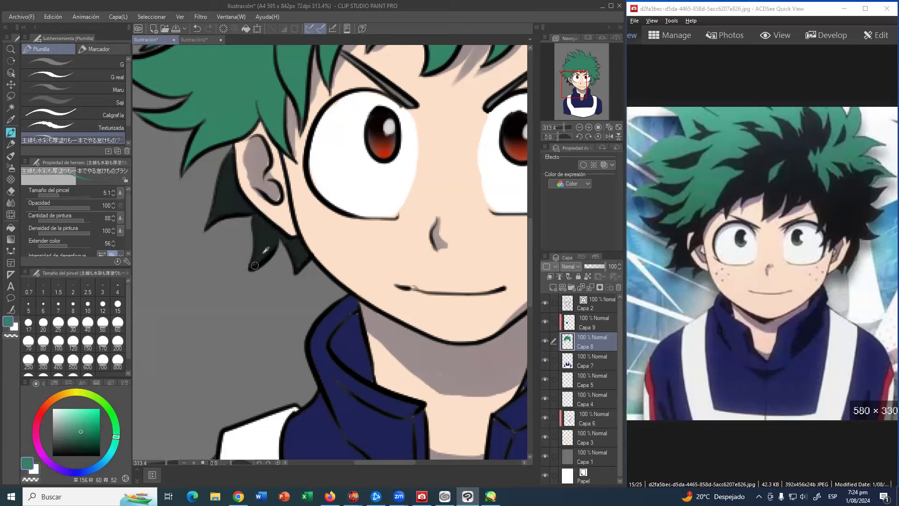
Back on Capa 9, resample the dark colour and shade the undersides of the lowest image-left side spikes with the pen at size 10.5
left_click(558, 321)
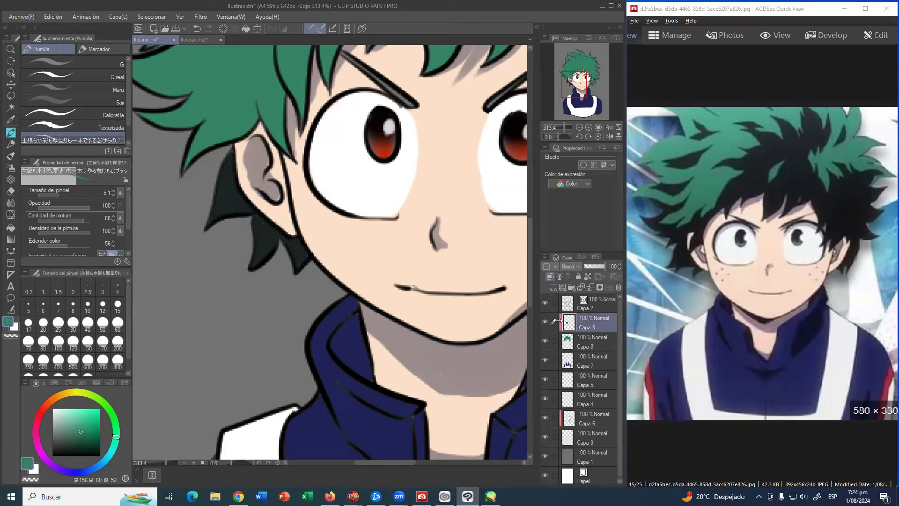
left_click(11, 50)
scroll(278, 179, "down", 5)
left_click_drag(280, 176, 292, 216)
left_click(14, 137)
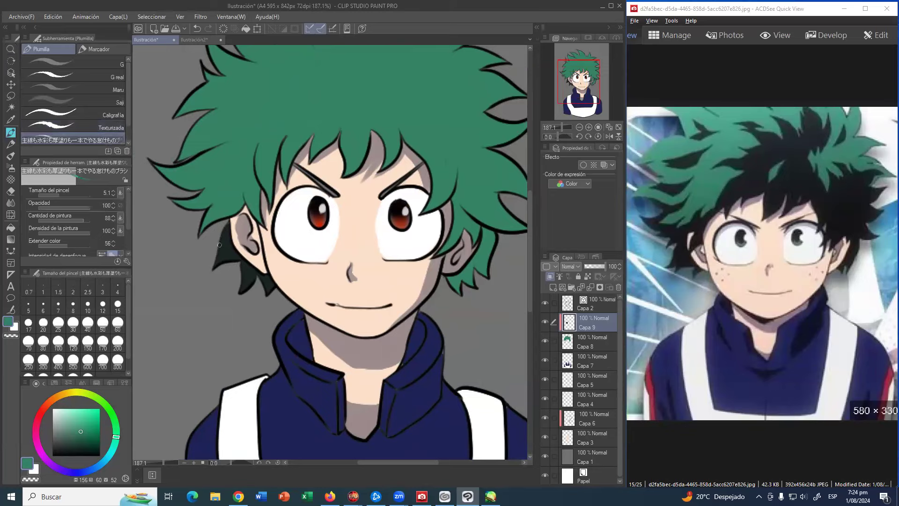
left_click_drag(158, 172, 173, 194)
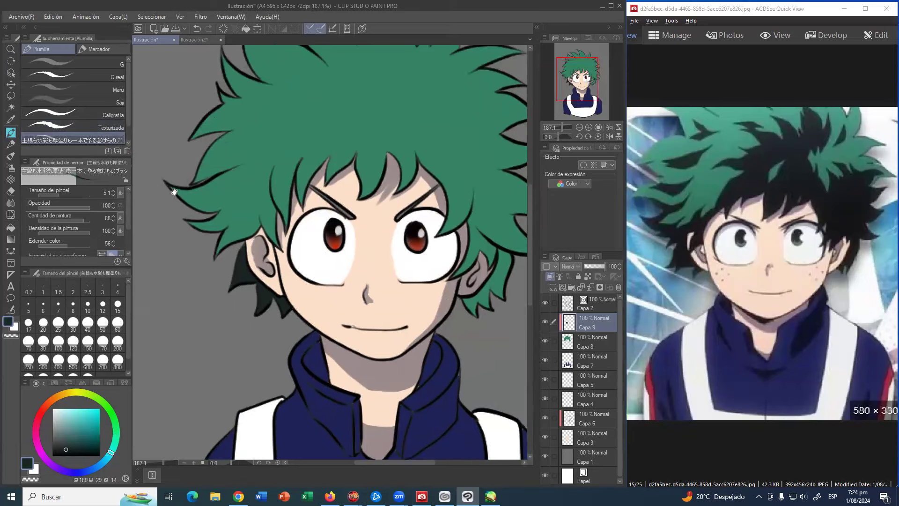
key("bracketright")
key("bracketright")
mouse_move(169, 183)
left_mouse_down()
mouse_move(208, 212)
mouse_move(232, 200)
mouse_move(174, 221)
left_mouse_up()
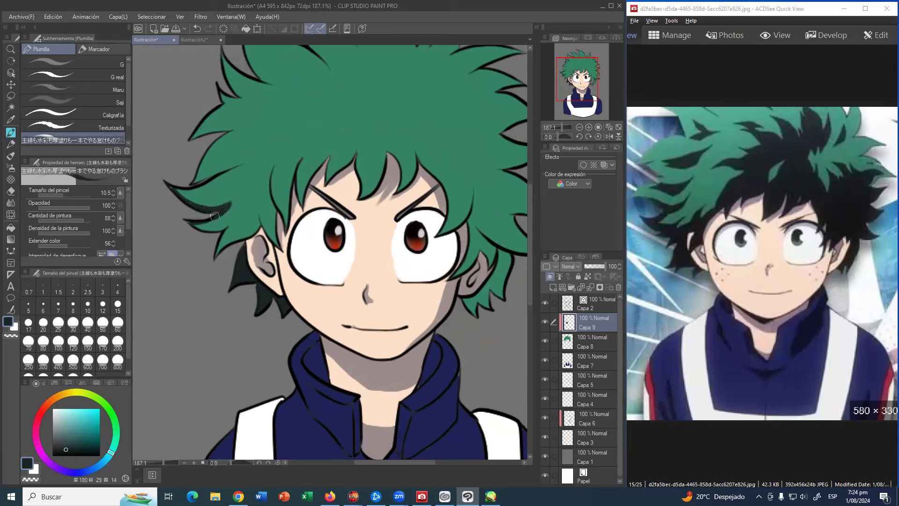
left_click_drag(229, 204, 180, 221)
left_click_drag(237, 201, 171, 227)
left_click_drag(234, 199, 208, 205)
Paint dark shadows on the hair locks directly above and in front of the image-left ear
scroll(115, 243, "down", 3)
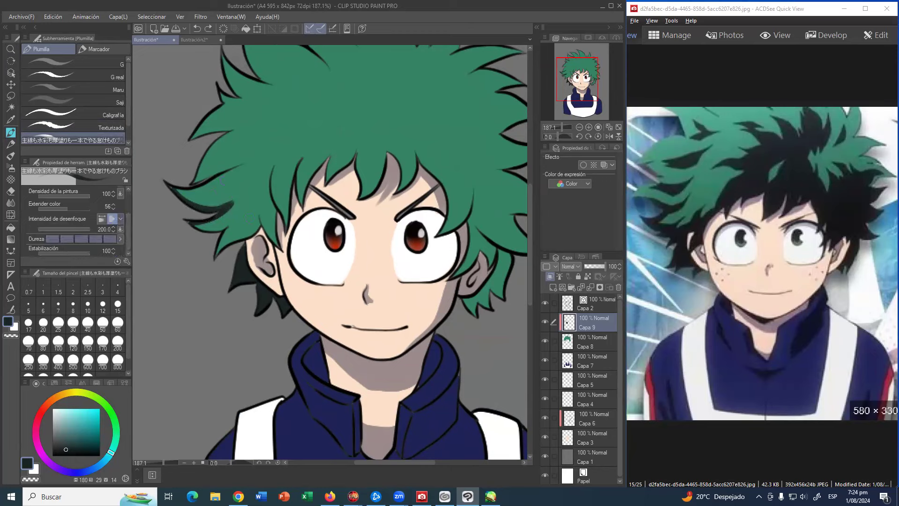
mouse_move(206, 218)
left_mouse_down()
mouse_move(186, 220)
mouse_move(217, 230)
mouse_move(253, 212)
left_mouse_up()
mouse_move(252, 204)
left_mouse_down()
mouse_move(268, 179)
mouse_move(253, 214)
mouse_move(197, 271)
left_mouse_up()
mouse_move(231, 226)
left_mouse_down()
mouse_move(209, 259)
mouse_move(244, 224)
left_mouse_up()
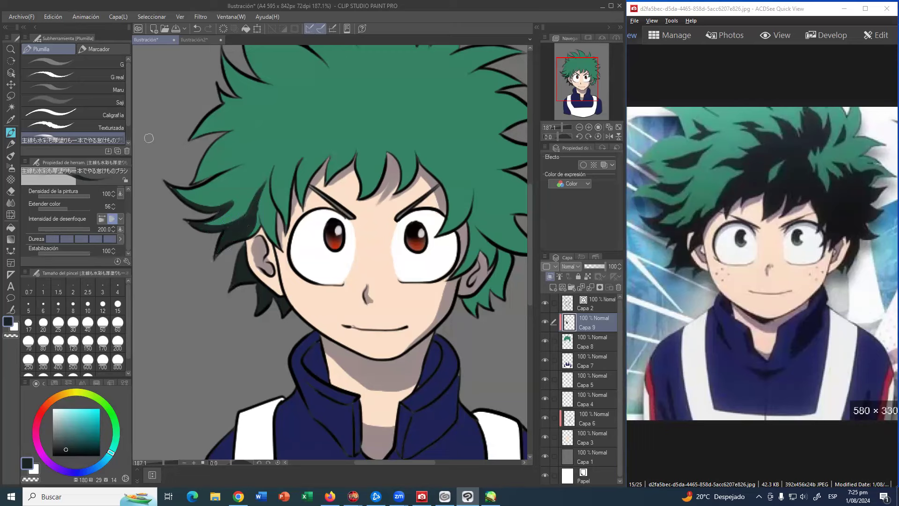
mouse_move(255, 203)
left_mouse_down()
mouse_move(271, 236)
mouse_move(255, 227)
mouse_move(244, 236)
left_mouse_up()
mouse_move(275, 206)
left_mouse_down()
mouse_move(272, 241)
mouse_move(284, 268)
mouse_move(274, 213)
mouse_move(285, 264)
left_mouse_up()
mouse_move(273, 219)
left_mouse_down()
mouse_move(288, 253)
mouse_move(264, 216)
mouse_move(269, 182)
left_mouse_up()
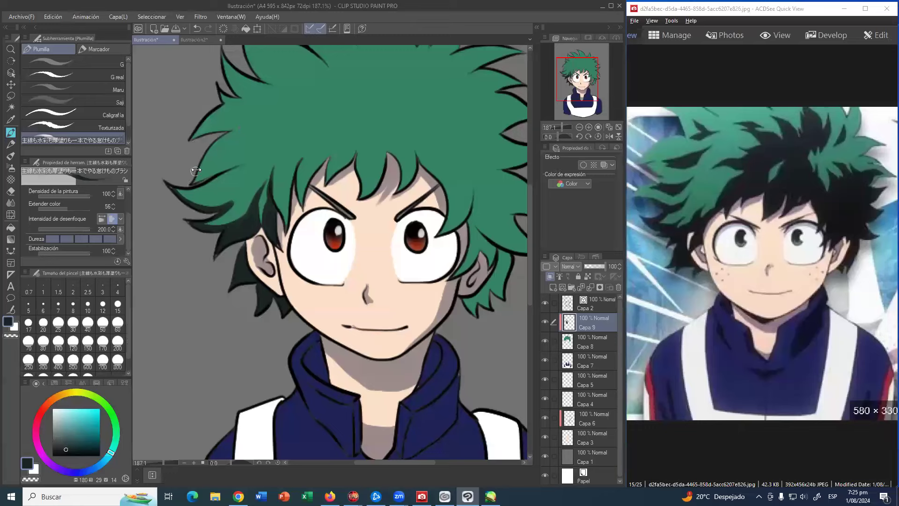
Shade the underside of the middle image-left hair spike with a tapering dark stroke that runs in toward the head
mouse_move(199, 170)
left_mouse_down()
mouse_move(258, 127)
mouse_move(204, 154)
mouse_move(224, 137)
mouse_move(279, 120)
left_mouse_up()
scroll(245, 144, "up", 1)
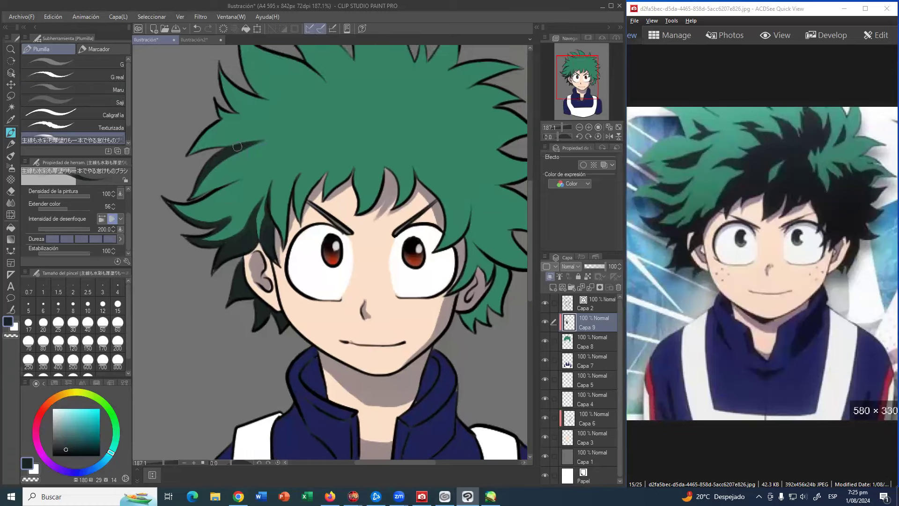
mouse_move(259, 140)
left_mouse_down()
mouse_move(230, 138)
mouse_move(184, 153)
mouse_move(275, 133)
left_mouse_up()
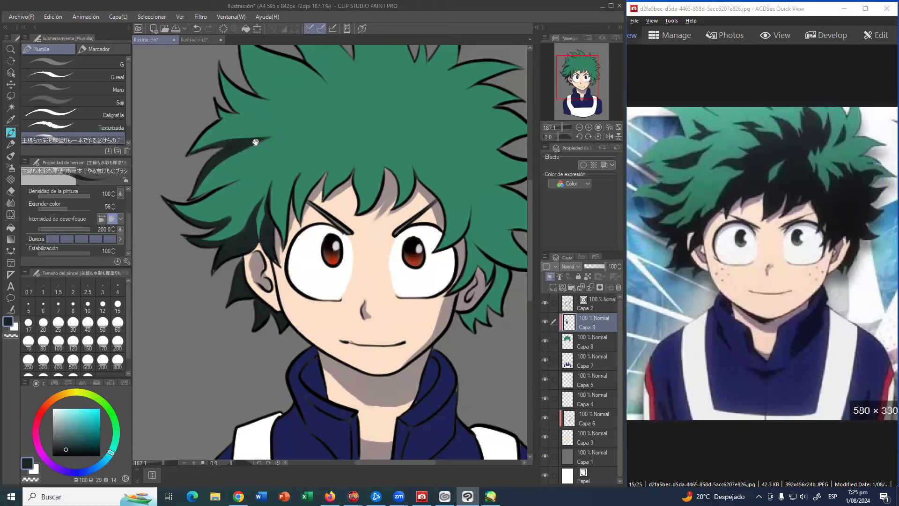
left_click_drag(262, 133, 249, 153)
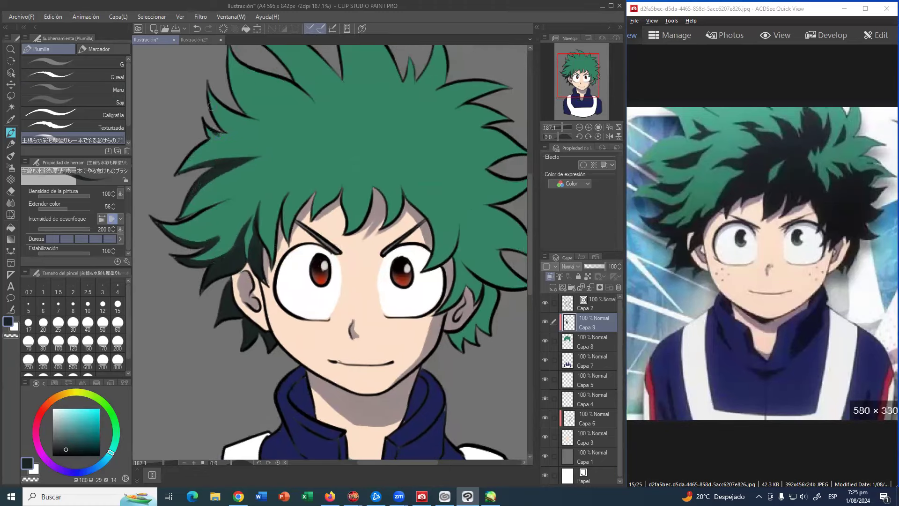
Paint tapering dark shadows under the upper image-left spikes, undoing the strokes that go wrong
mouse_move(224, 134)
left_mouse_down()
mouse_move(209, 119)
mouse_move(217, 135)
mouse_move(203, 130)
mouse_move(223, 106)
mouse_move(220, 89)
mouse_move(216, 119)
mouse_move(260, 139)
left_mouse_up()
key("ctrl+z")
key("ctrl+z")
mouse_move(215, 83)
left_mouse_down()
mouse_move(213, 125)
mouse_move(256, 144)
mouse_move(262, 175)
left_mouse_up()
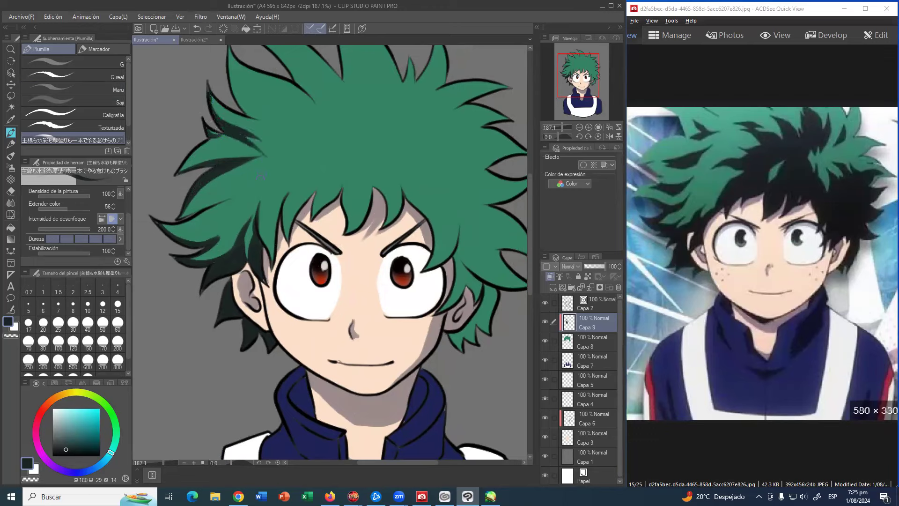
key("ctrl+z")
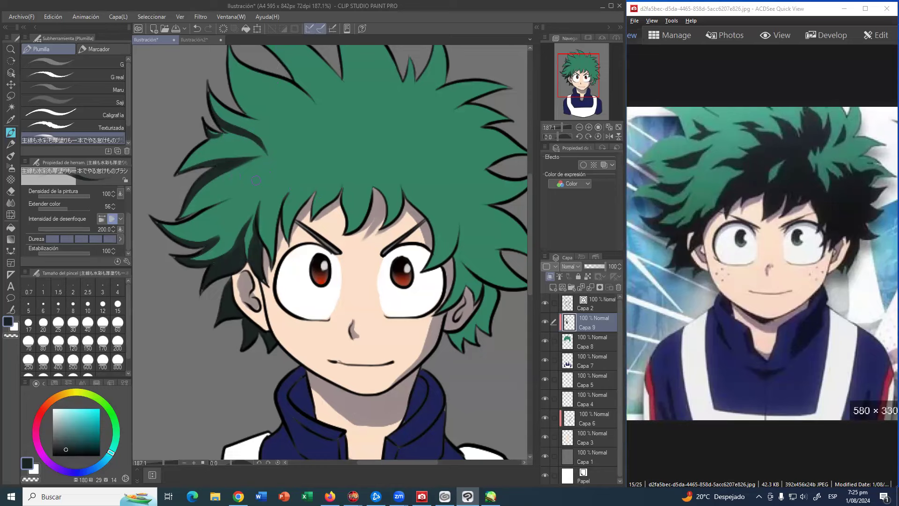
Paint a curved dark lock from above the image-left temple down beside the face
mouse_move(288, 183)
left_mouse_down()
mouse_move(273, 208)
mouse_move(269, 259)
left_mouse_up()
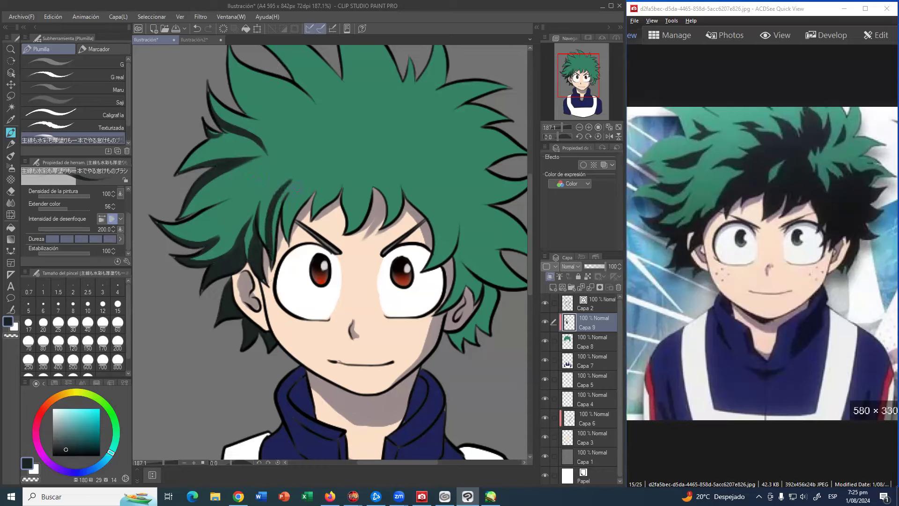
left_click_drag(284, 192, 272, 258)
left_click_drag(285, 192, 314, 163)
left_click_drag(284, 193, 315, 168)
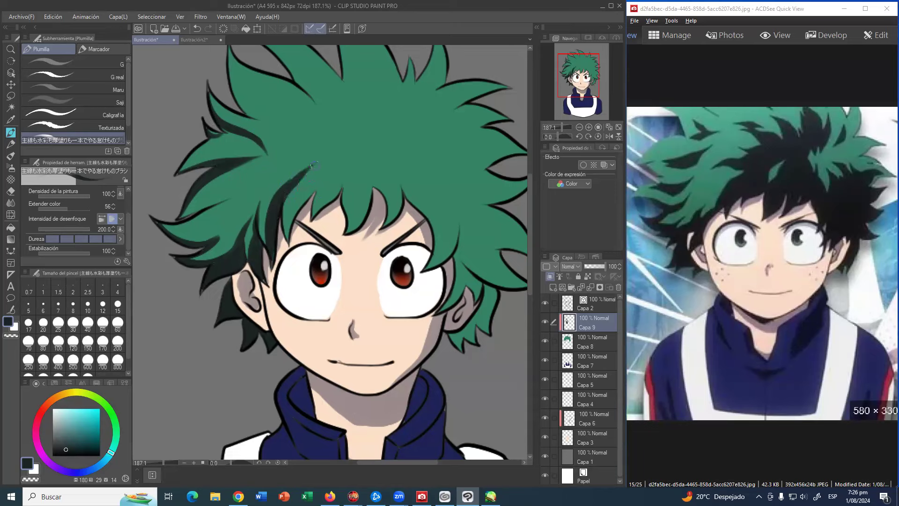
Outline a large jagged shadow from the crown down to the image-left half of the fringe and fill it with the dark colour
mouse_move(313, 164)
left_mouse_down()
mouse_move(253, 181)
mouse_move(298, 149)
left_mouse_up()
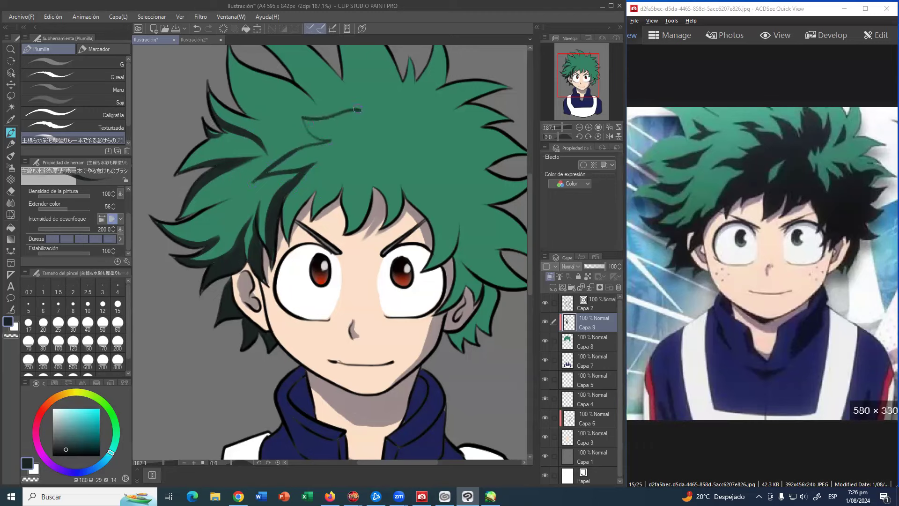
mouse_move(341, 96)
left_mouse_down()
mouse_move(313, 83)
mouse_move(387, 102)
left_mouse_up()
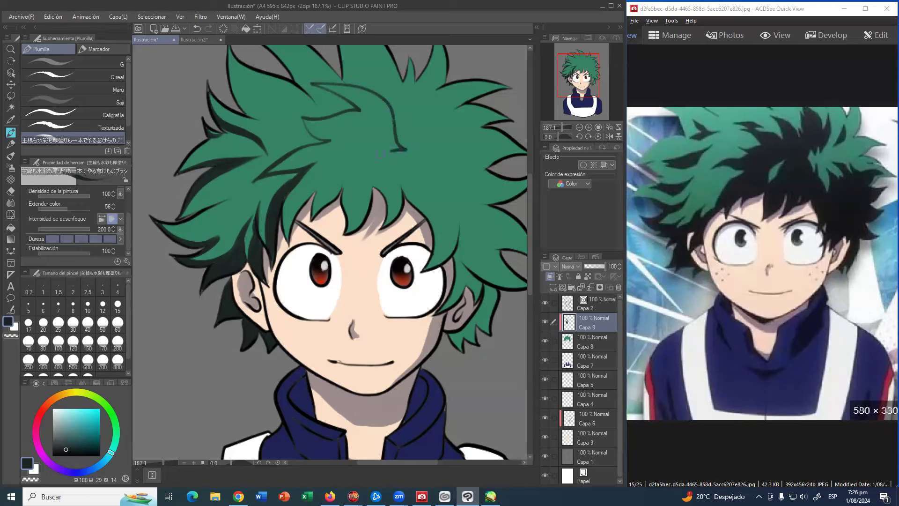
mouse_move(370, 177)
left_mouse_down()
mouse_move(365, 213)
mouse_move(341, 236)
left_mouse_up()
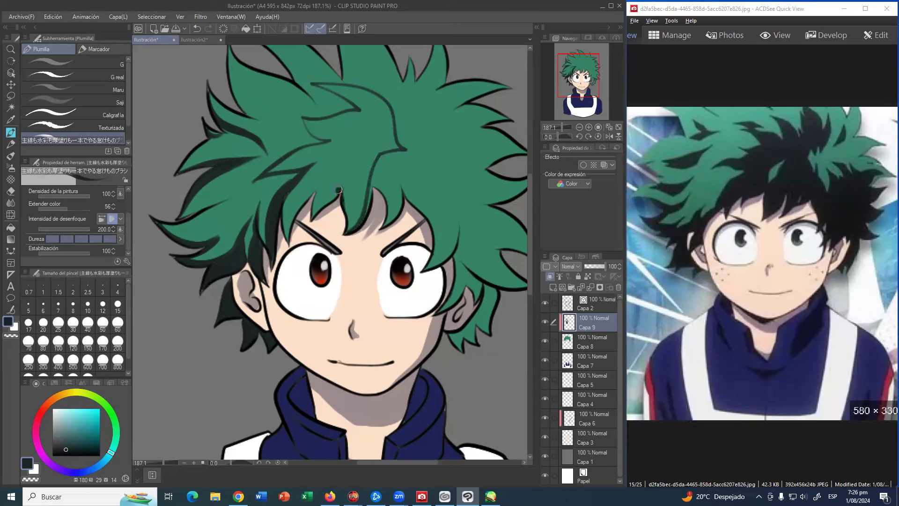
left_click_drag(327, 203, 310, 219)
left_click_drag(312, 187, 282, 249)
left_click_drag(277, 218, 311, 165)
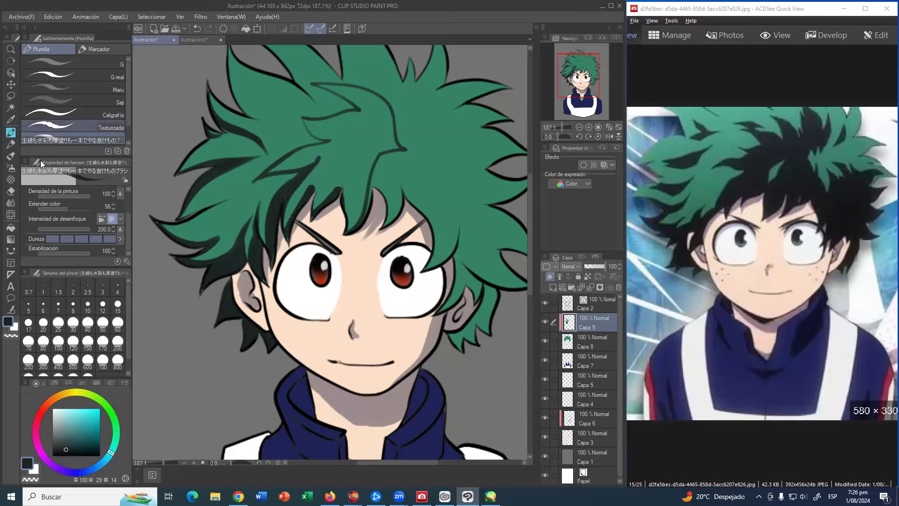
left_click(11, 227)
left_click(357, 165)
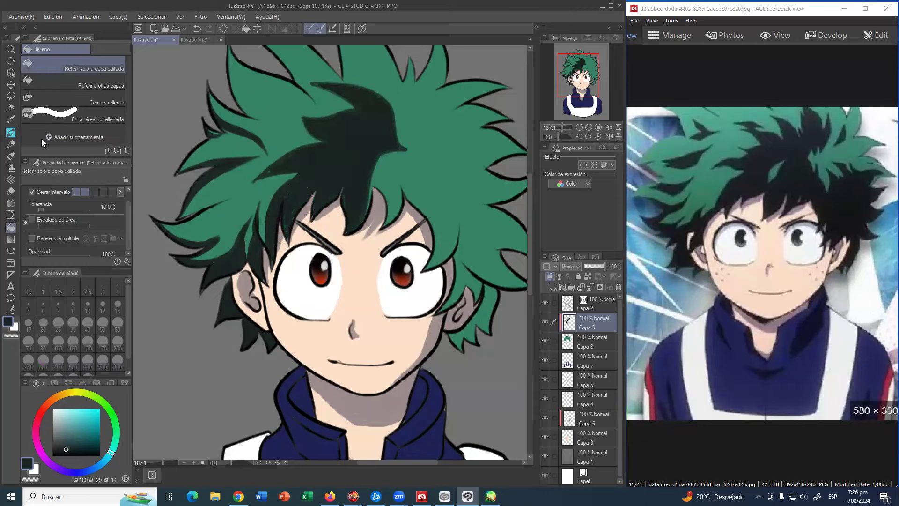
Extend the fringe shadow's pointed tip toward the image-left side locks and refine it with the soft eraser at size 7, returning to the pen
left_click(11, 133)
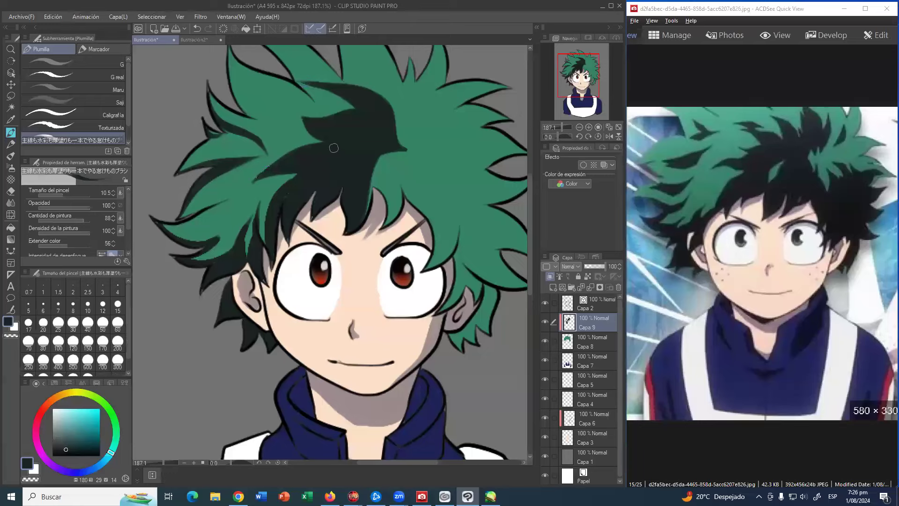
left_click_drag(314, 145, 229, 185)
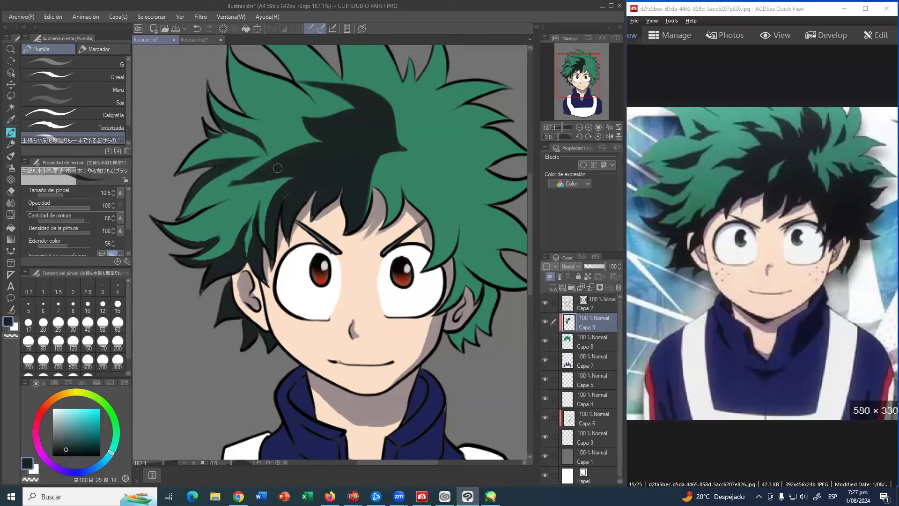
key("e")
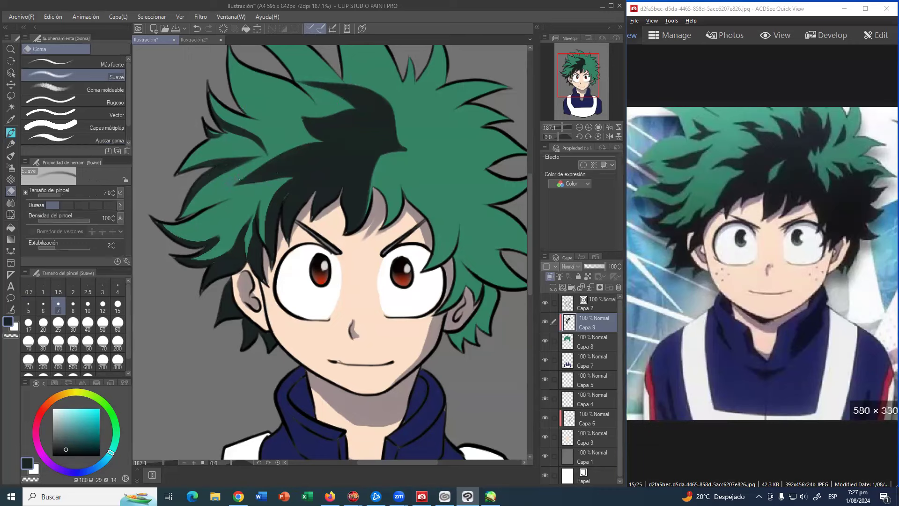
key("p")
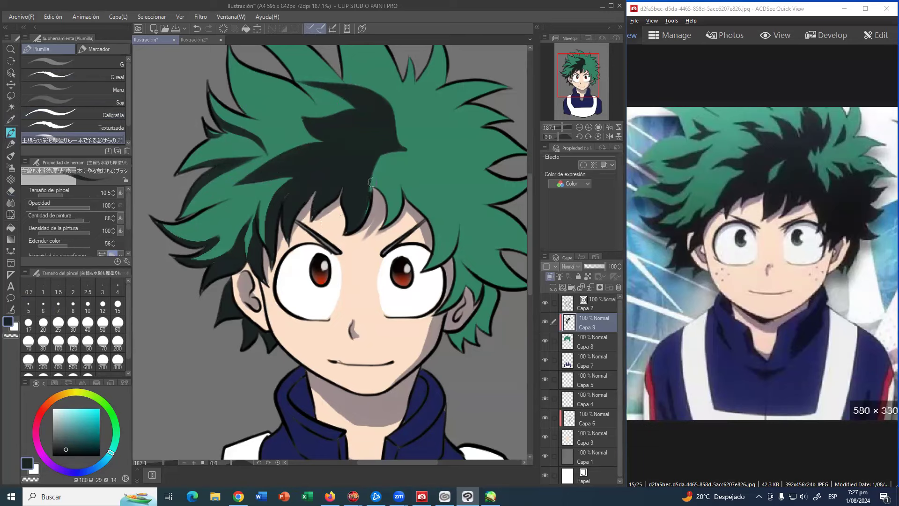
Outline dark shadow locks from the crown across the image-right hair and down toward the temple above the eye
left_click_drag(409, 150, 374, 189)
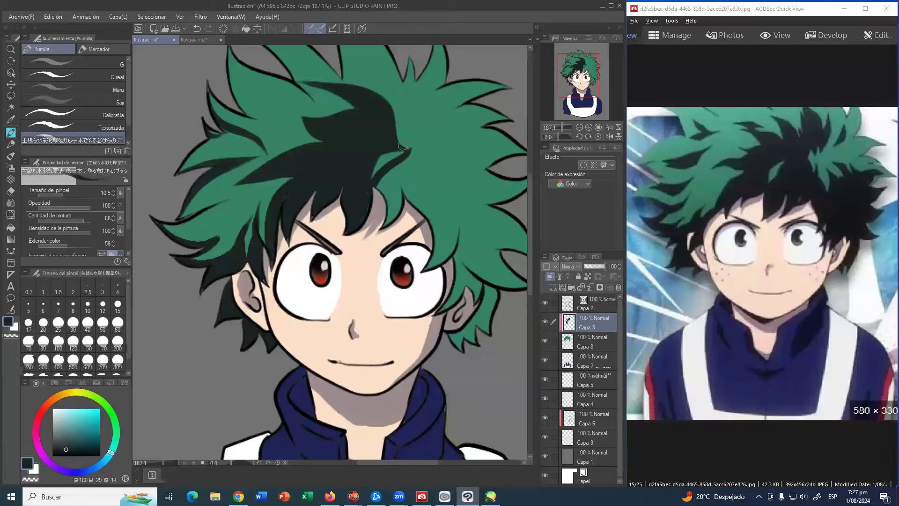
mouse_move(401, 148)
left_mouse_down()
mouse_move(418, 138)
mouse_move(430, 93)
left_mouse_up()
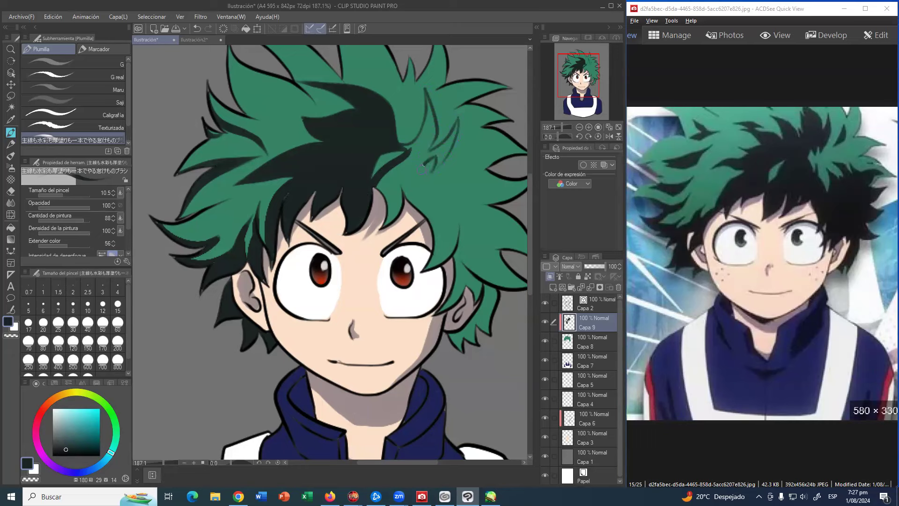
left_click_drag(441, 206, 450, 246)
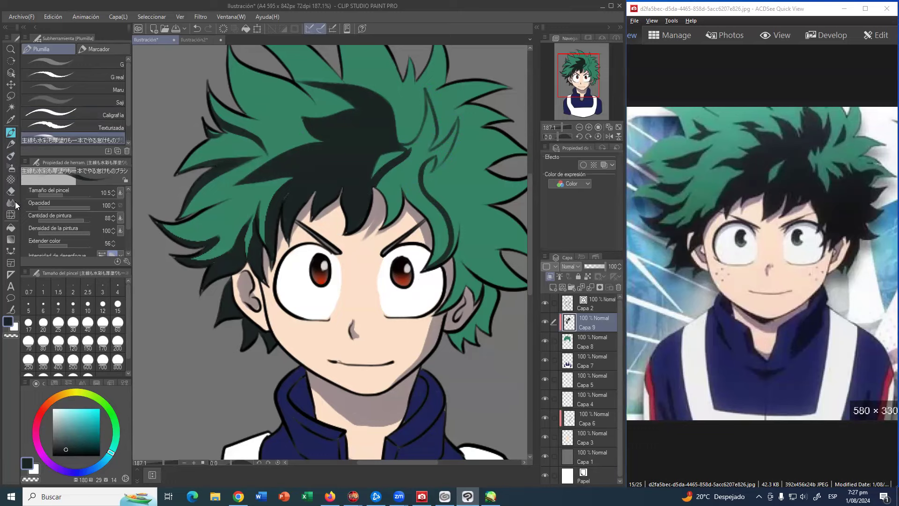
left_click(10, 229)
left_click(402, 183)
key("ctrl+z")
left_click(11, 145)
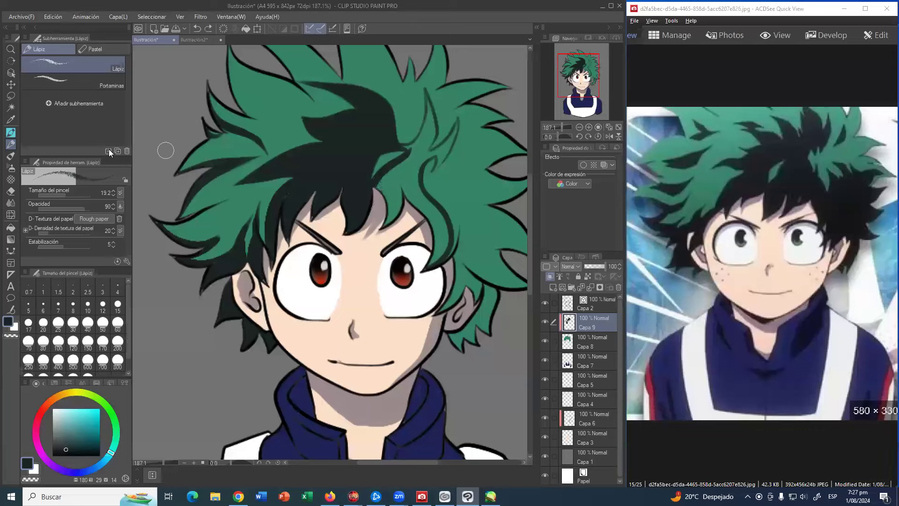
left_click(11, 133)
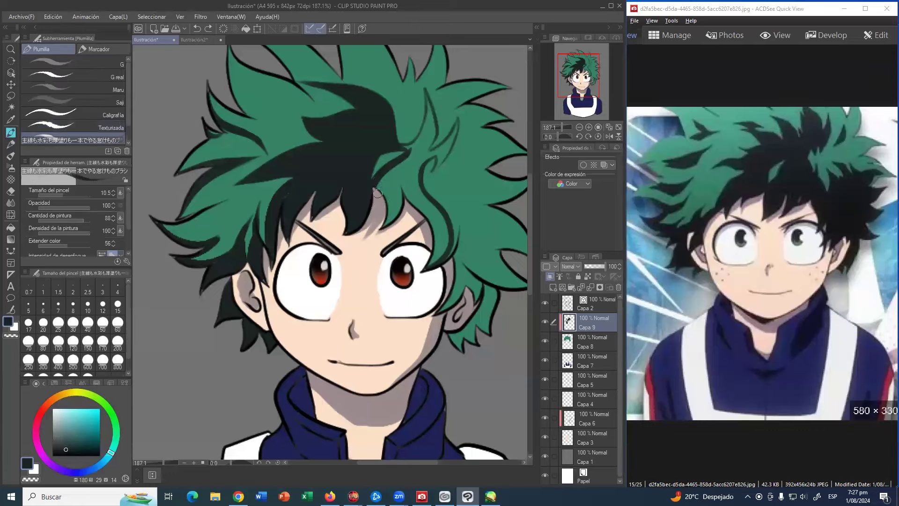
Line the image-right fringe along its lower edge down to the temple, fill the enclosed shadow with the dark colour and return to the pen
left_click_drag(382, 187, 385, 222)
mouse_move(388, 188)
left_mouse_down()
mouse_move(385, 227)
mouse_move(377, 224)
mouse_move(400, 188)
mouse_move(362, 240)
mouse_move(403, 189)
mouse_move(369, 234)
mouse_move(402, 192)
mouse_move(430, 229)
mouse_move(437, 262)
left_mouse_up()
mouse_move(403, 190)
left_mouse_down()
mouse_move(439, 237)
mouse_move(433, 265)
left_mouse_up()
left_click_drag(436, 234, 444, 256)
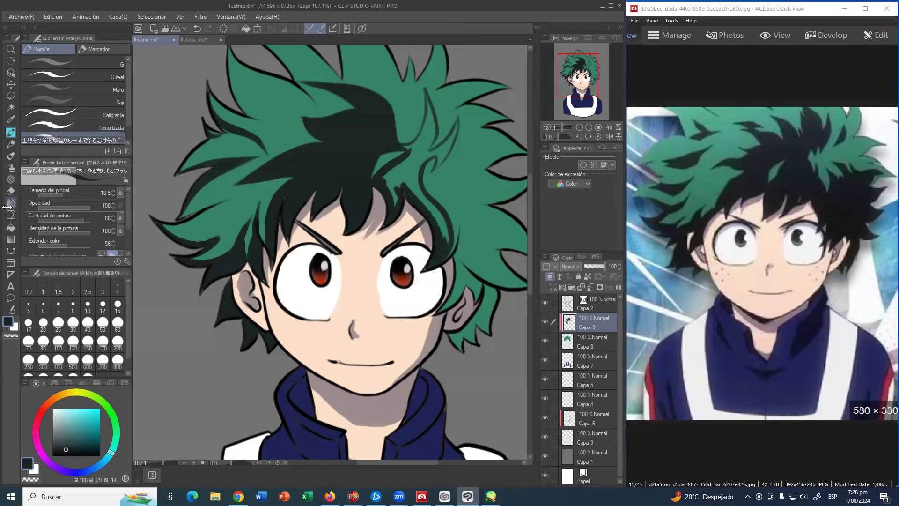
left_click(11, 227)
left_click(412, 174)
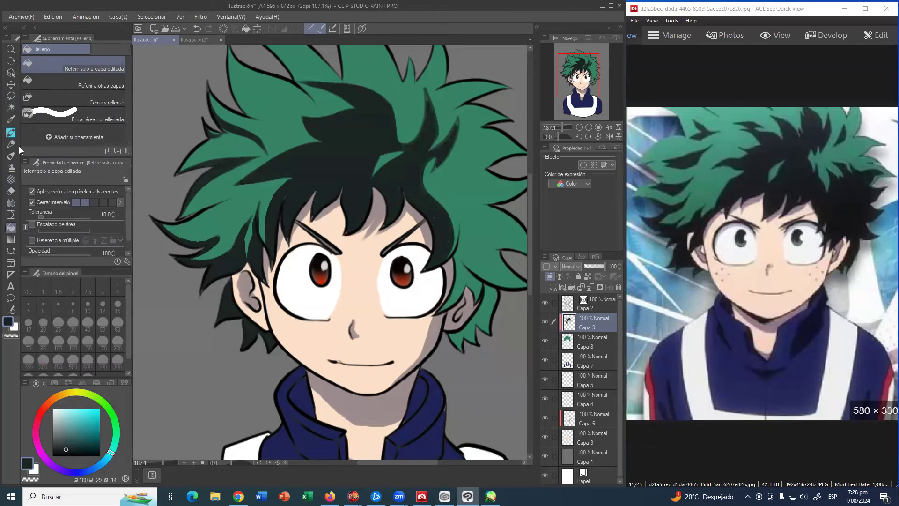
left_click(11, 132)
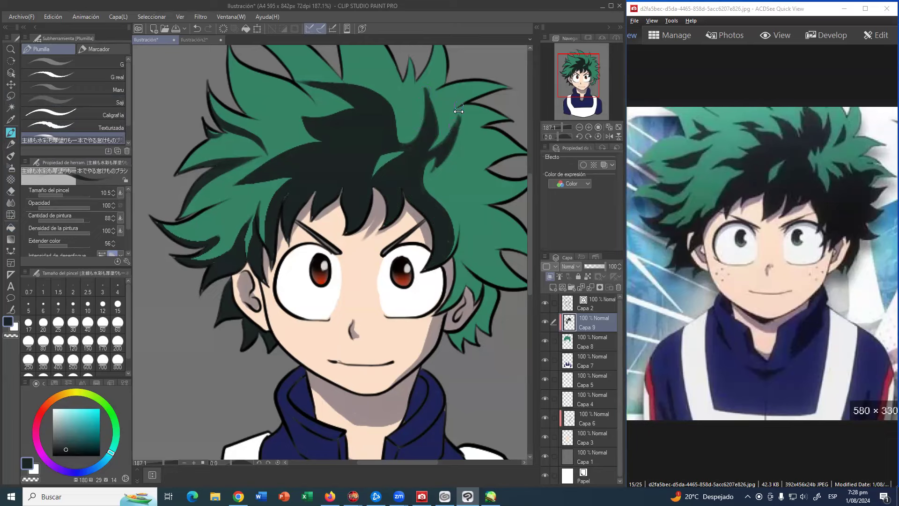
Paint pointed dark strands beneath the upper image-right spikes, joining them to the filled fringe shadow
left_click_drag(459, 107, 434, 161)
mouse_move(455, 127)
left_mouse_down()
mouse_move(418, 156)
mouse_move(440, 151)
mouse_move(397, 195)
mouse_move(431, 156)
mouse_move(426, 183)
left_mouse_up()
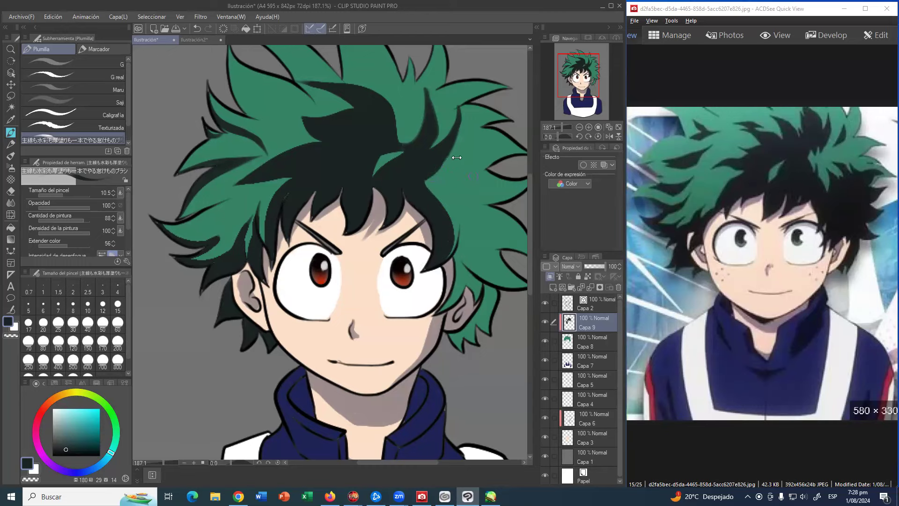
left_click_drag(472, 138, 415, 173)
Outline the shadow edge beside the image-right temple and cover the lower image-right spikes and side locks with dark at brush size 80
mouse_move(372, 241)
left_mouse_down()
mouse_move(372, 269)
mouse_move(398, 258)
mouse_move(407, 235)
mouse_move(399, 198)
mouse_move(407, 220)
mouse_move(430, 233)
mouse_move(478, 211)
left_mouse_up()
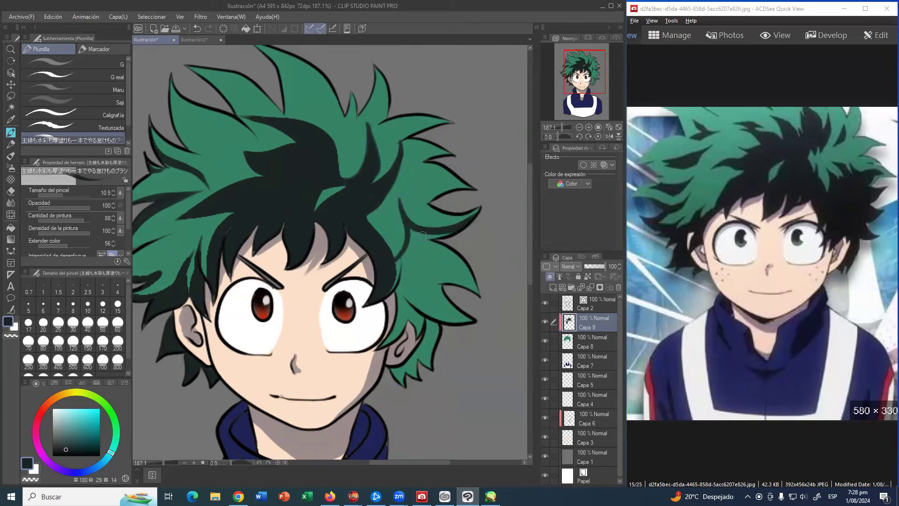
mouse_move(407, 226)
left_mouse_down()
mouse_move(452, 234)
mouse_move(409, 247)
mouse_move(399, 283)
left_mouse_up()
mouse_move(413, 238)
left_mouse_down()
mouse_move(383, 300)
mouse_move(418, 267)
mouse_move(398, 322)
left_mouse_up()
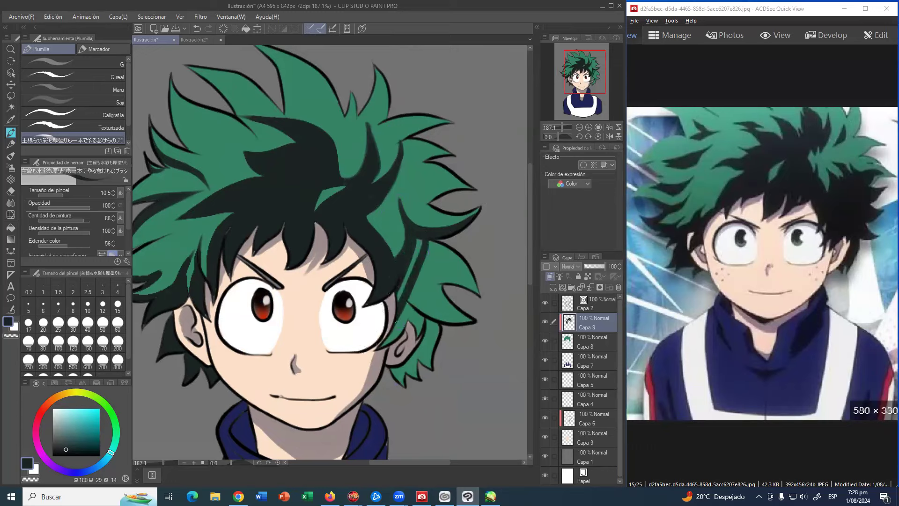
left_click(43, 342)
left_click_drag(443, 262, 398, 362)
mouse_move(454, 288)
left_mouse_down()
mouse_move(403, 374)
mouse_move(461, 281)
mouse_move(428, 257)
mouse_move(443, 271)
left_mouse_up()
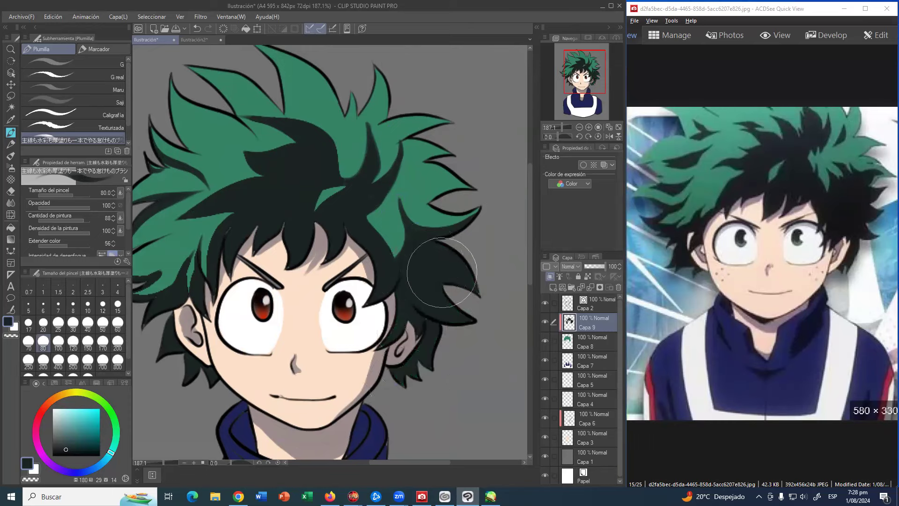
Reduce the brush to size 20.9 and paint tapering dark shadows under the middle image-right spikes
left_click_drag(422, 152, 396, 153, "ctrl+alt")
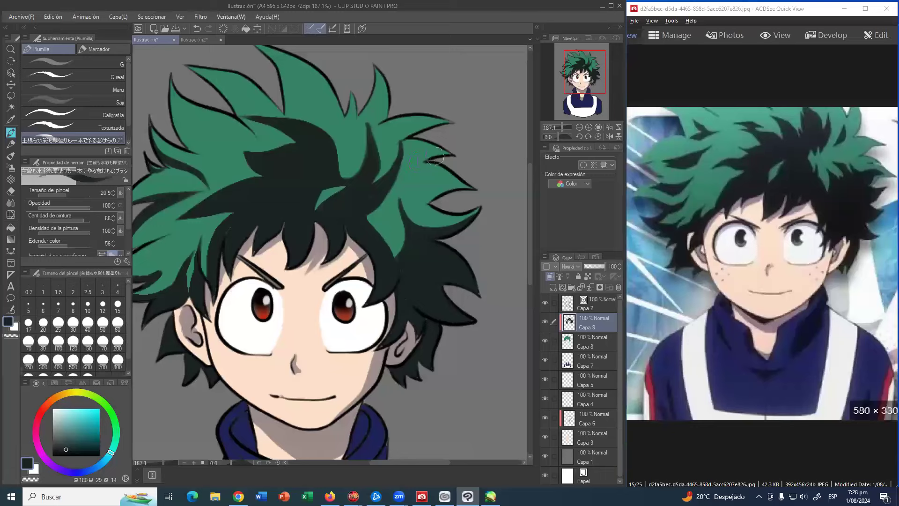
left_click_drag(451, 150, 399, 170)
mouse_move(471, 187)
left_mouse_down()
mouse_move(421, 200)
mouse_move(411, 180)
left_mouse_up()
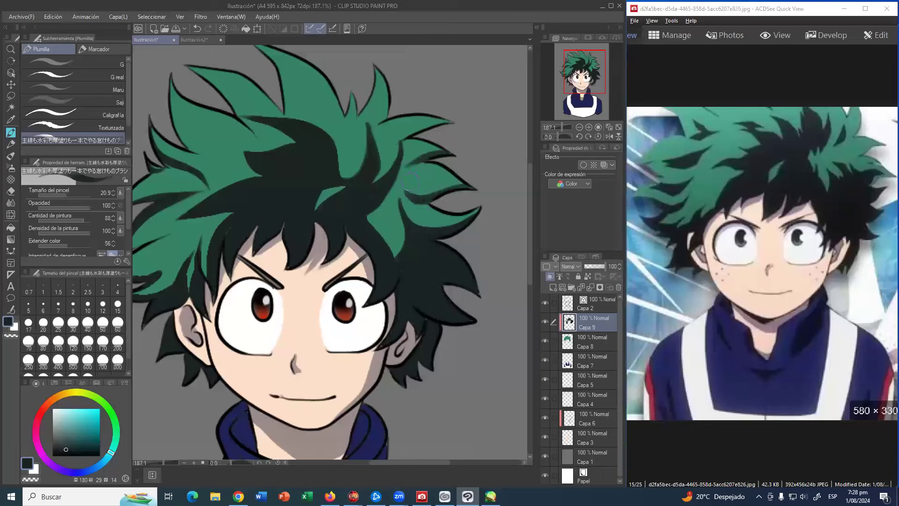
Shade the image-right side of the tallest top spike with dark at brush size 9.9, undoing the strokes that go wrong
key("bracketleft")
key("bracketleft")
left_click_drag(390, 147, 403, 159)
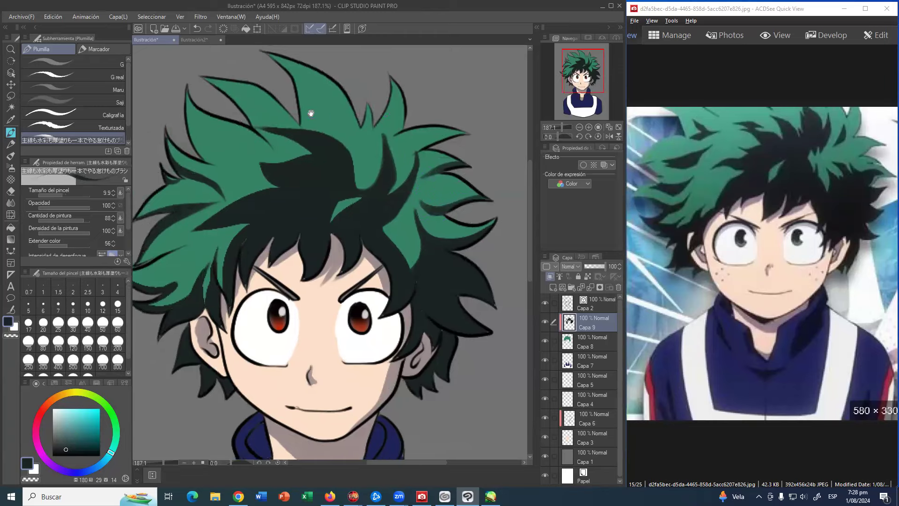
mouse_move(322, 122)
left_mouse_down()
mouse_move(323, 96)
mouse_move(302, 70)
mouse_move(259, 51)
mouse_move(341, 88)
mouse_move(348, 107)
mouse_move(334, 124)
mouse_move(372, 152)
mouse_move(358, 103)
mouse_move(347, 96)
mouse_move(364, 159)
left_mouse_up()
key("ctrl+z")
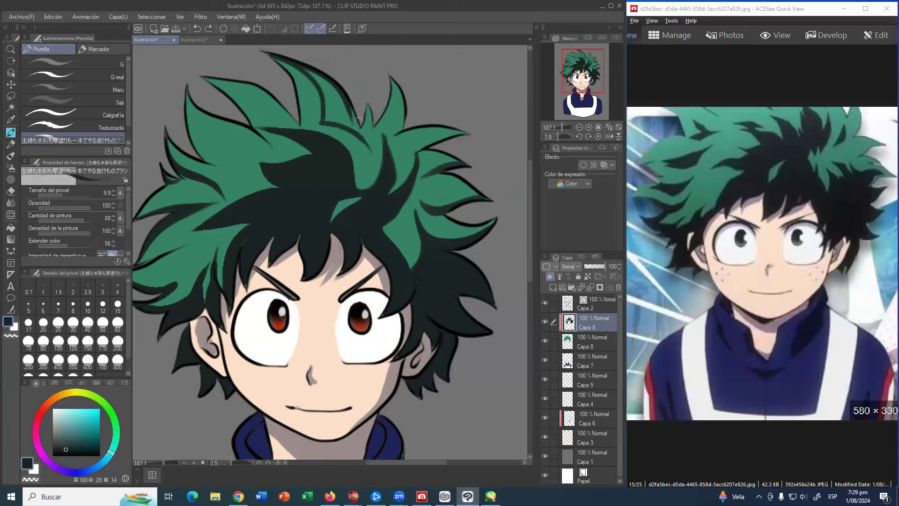
left_click_drag(365, 118, 371, 159)
key("ctrl+z")
left_click_drag(350, 108, 365, 154)
mouse_move(349, 123)
left_mouse_down()
mouse_move(316, 78)
mouse_move(294, 65)
mouse_move(327, 79)
mouse_move(317, 69)
mouse_move(331, 107)
mouse_move(332, 82)
mouse_move(325, 121)
mouse_move(333, 97)
mouse_move(350, 126)
mouse_move(337, 92)
mouse_move(358, 134)
mouse_move(345, 114)
left_mouse_up()
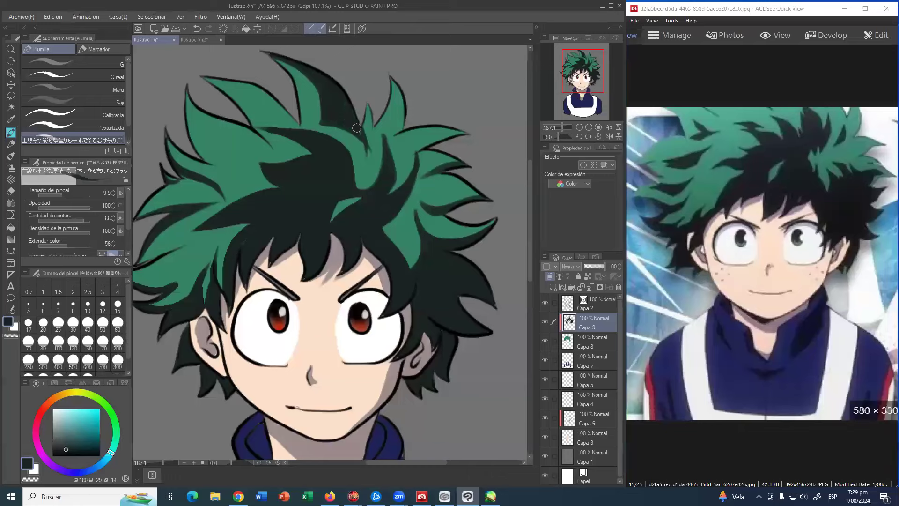
key("ctrl+z")
key("e")
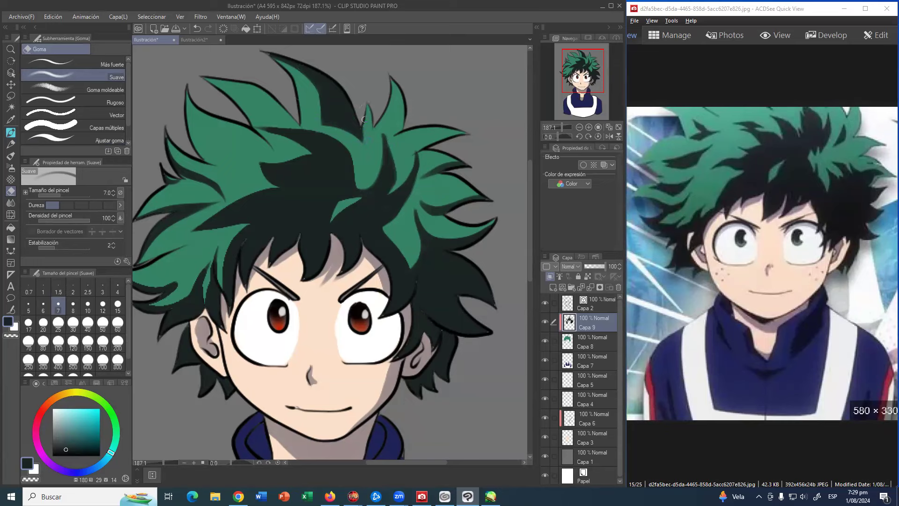
Paint a dark shadow with the pen along the image-right edge of the upright spike right of the tallest one
left_click(11, 133)
left_click_drag(396, 133, 396, 75)
mouse_move(394, 133)
left_mouse_down()
mouse_move(403, 110)
mouse_move(394, 86)
mouse_move(402, 96)
left_mouse_up()
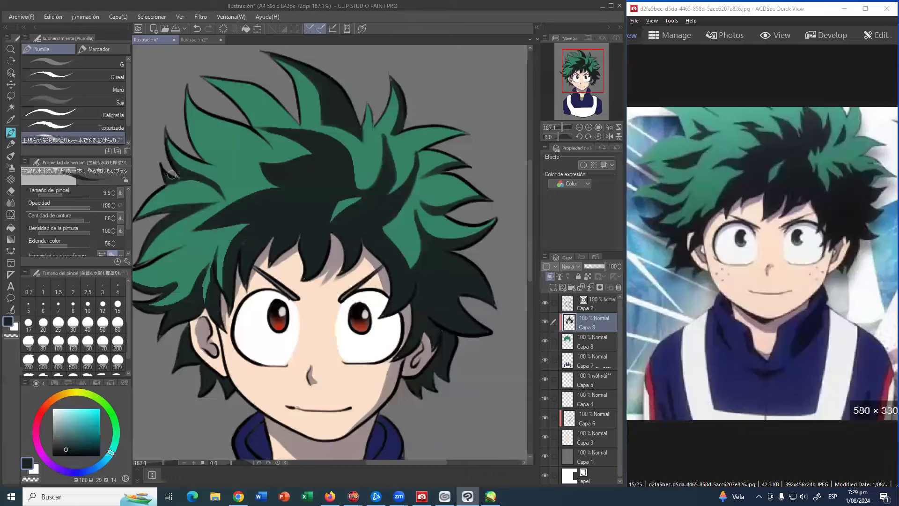
Paint tapering dark shadows along the edges of the upper image-left spikes, leading into the crown shadow
mouse_move(176, 177)
left_mouse_down()
mouse_move(217, 191)
mouse_move(221, 207)
left_mouse_up()
left_click_drag(192, 109, 220, 125)
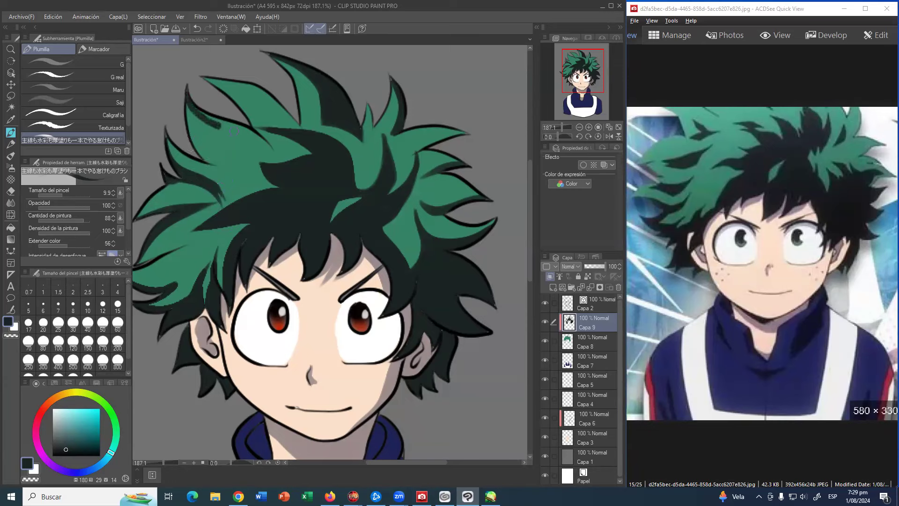
left_click_drag(270, 147, 265, 146)
left_click_drag(192, 100, 259, 137)
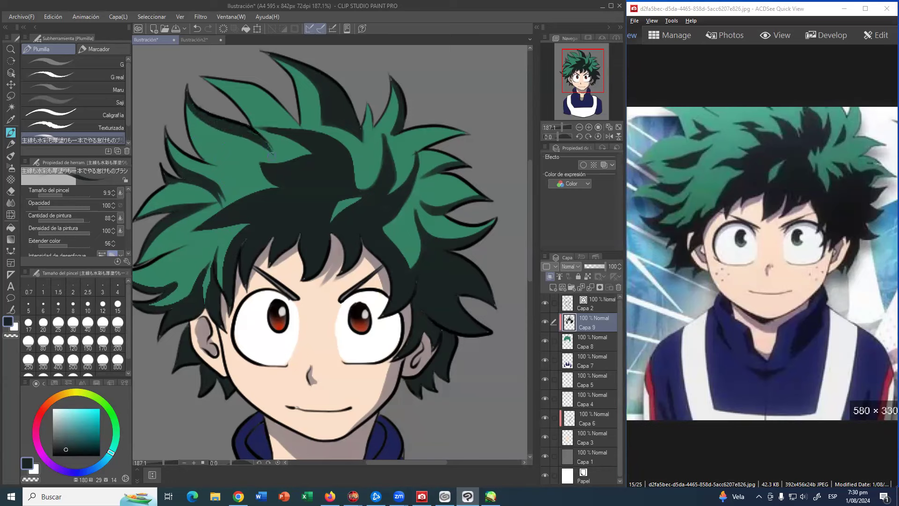
mouse_move(204, 77)
left_mouse_down()
mouse_move(280, 106)
mouse_move(313, 140)
left_mouse_up()
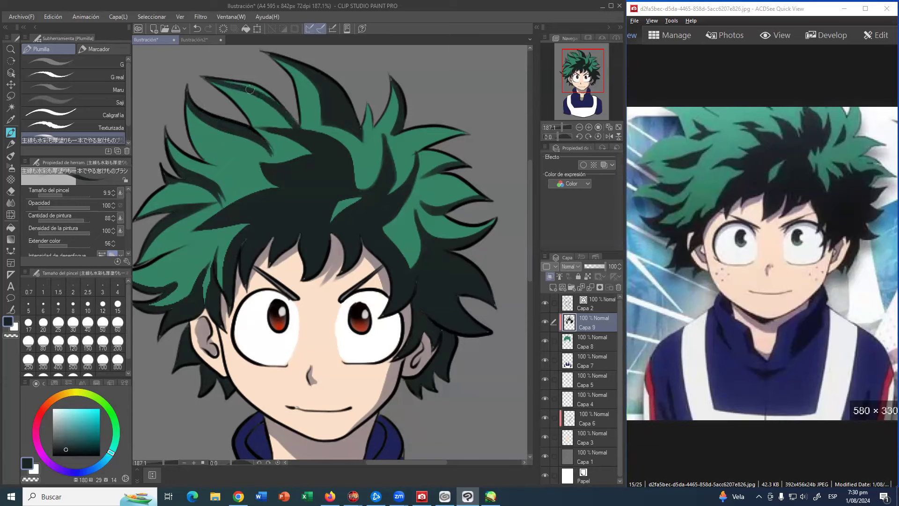
left_click_drag(259, 91, 281, 106)
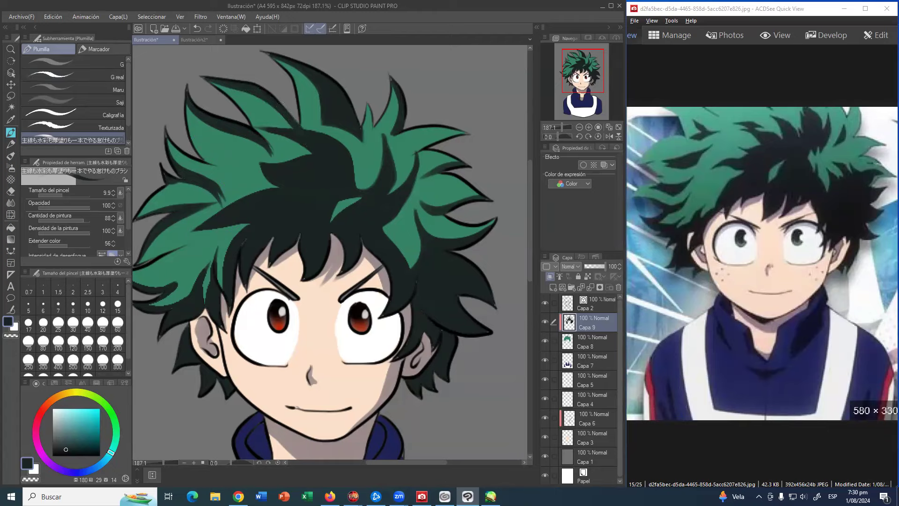
Add a new clipped layer directly above the uniform colour layer Capa 7
left_click(11, 49)
scroll(327, 257, "down", 4)
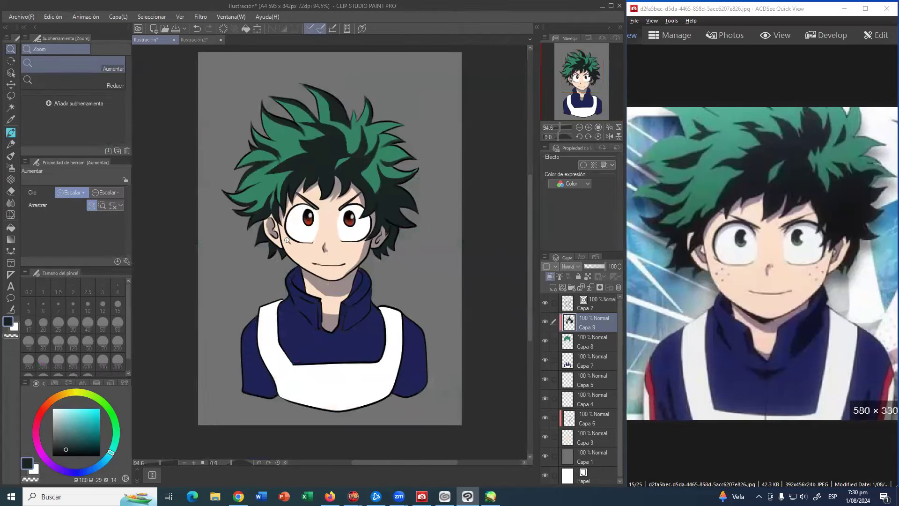
scroll(310, 260, "up", 2)
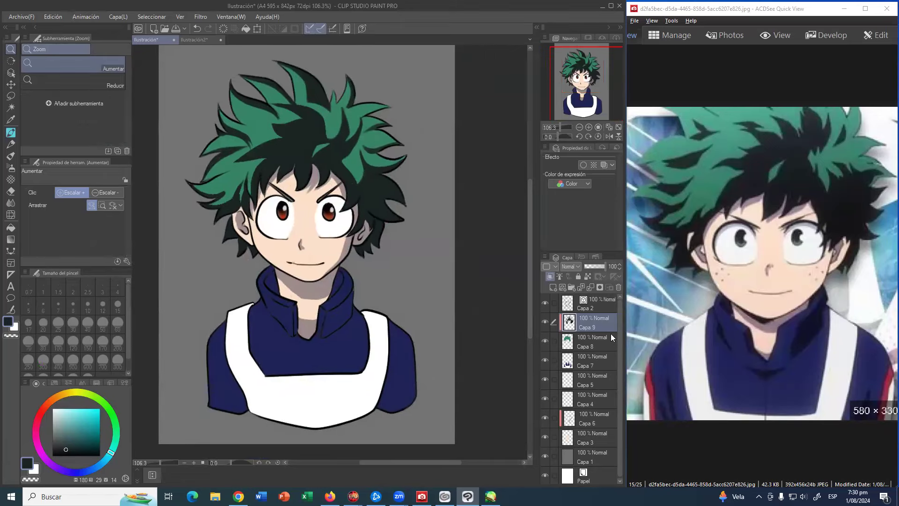
left_click(587, 359)
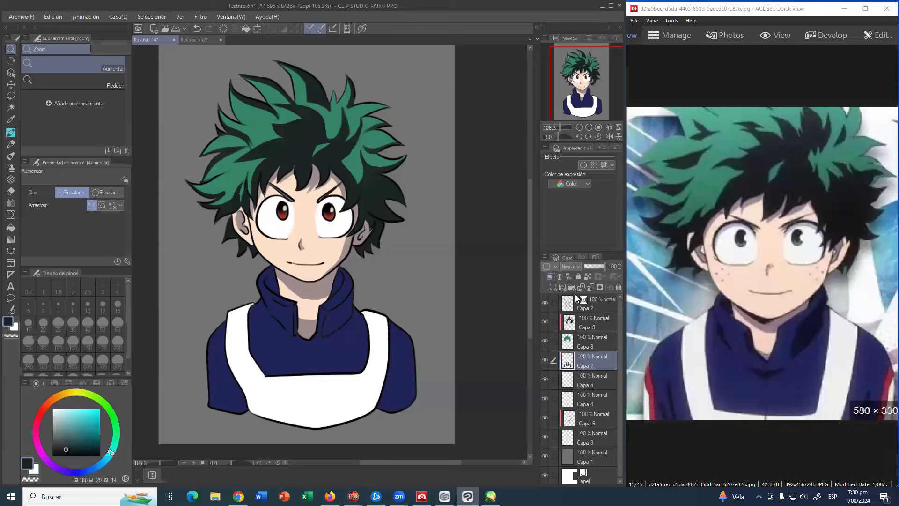
left_click(552, 287)
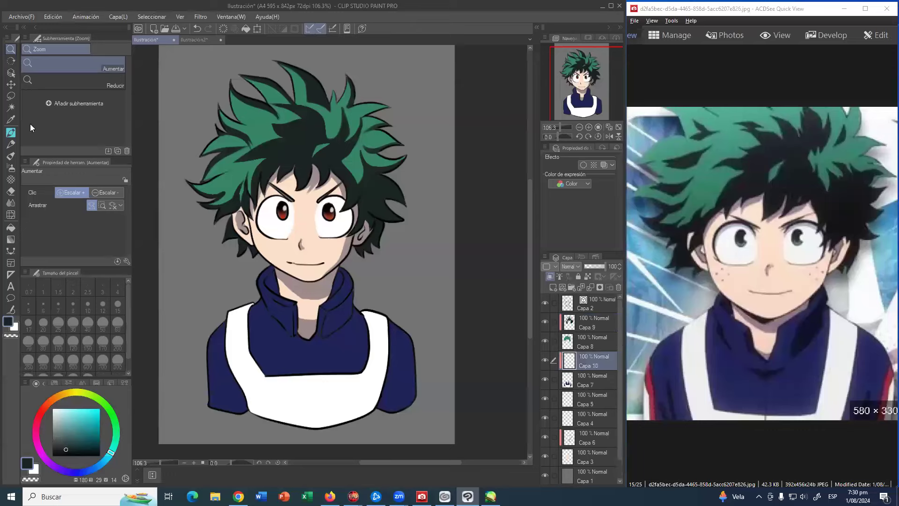
Choose dark navy (hue 234, saturation 75, brightness 28) and shade beneath the image-right collar flap with the pen at size 35.7
left_click(11, 132)
left_click(80, 472)
left_click(84, 440)
left_click(88, 443)
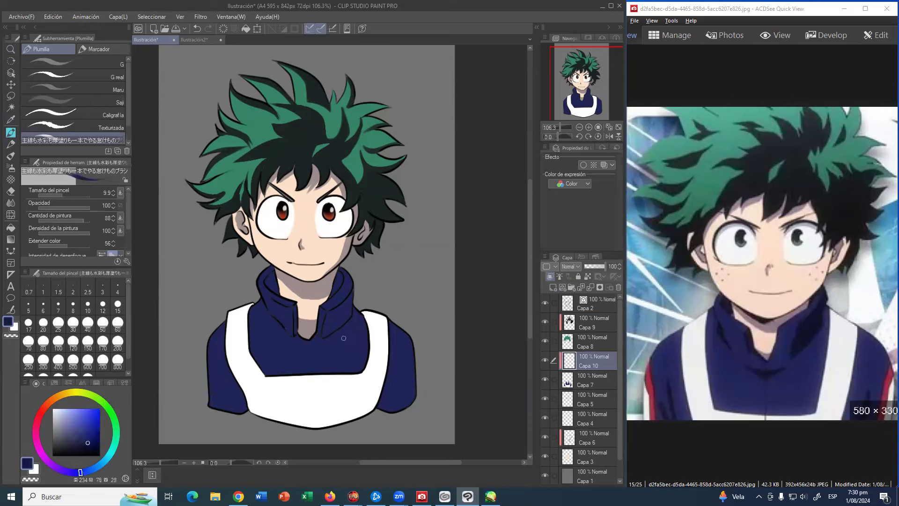
key("bracketright")
key("bracketright")
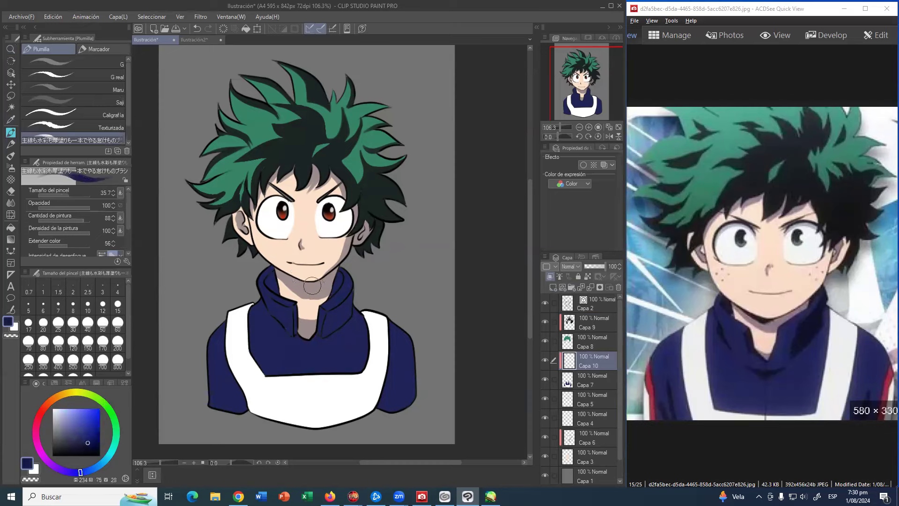
mouse_move(333, 310)
left_mouse_down()
mouse_move(337, 302)
mouse_move(328, 330)
mouse_move(351, 298)
left_mouse_up()
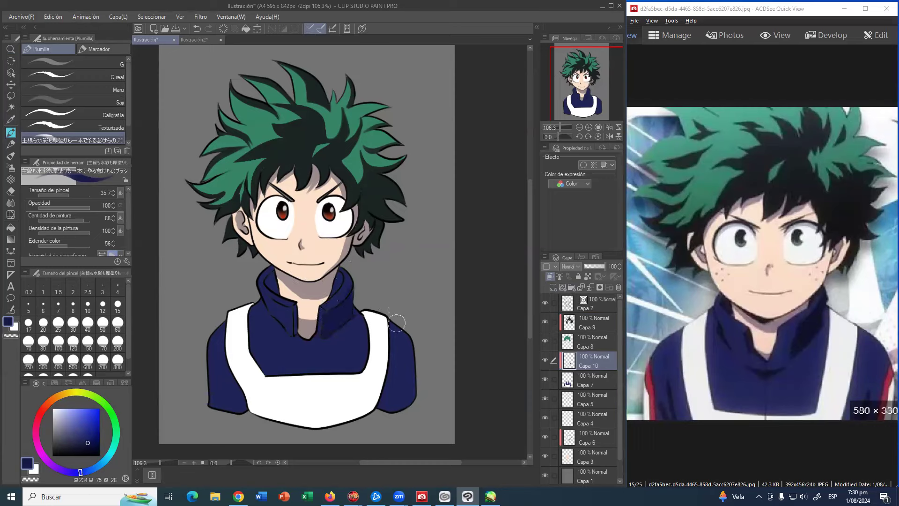
left_click_drag(375, 349, 368, 386)
key("ctrl+z")
left_click(546, 378)
left_click(546, 379)
left_click(545, 378)
left_click(545, 379)
Shade the navy sleeves beside the white straps and the cloth under the collar opening and image-left collar flap with dark navy
mouse_move(403, 328)
left_mouse_down()
mouse_move(377, 415)
mouse_move(397, 311)
mouse_move(397, 366)
mouse_move(396, 319)
mouse_move(386, 370)
mouse_move(394, 312)
mouse_move(398, 363)
left_mouse_up()
mouse_move(395, 331)
left_mouse_down()
mouse_move(390, 383)
mouse_move(401, 318)
mouse_move(396, 411)
mouse_move(407, 339)
mouse_move(411, 417)
mouse_move(414, 341)
mouse_move(407, 409)
mouse_move(387, 366)
left_mouse_up()
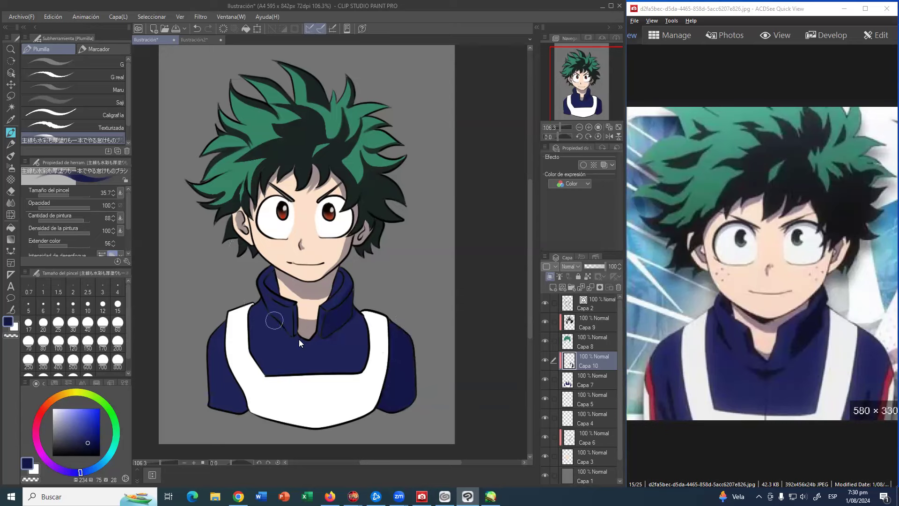
left_click_drag(295, 336, 310, 327)
left_click_drag(291, 327, 282, 315)
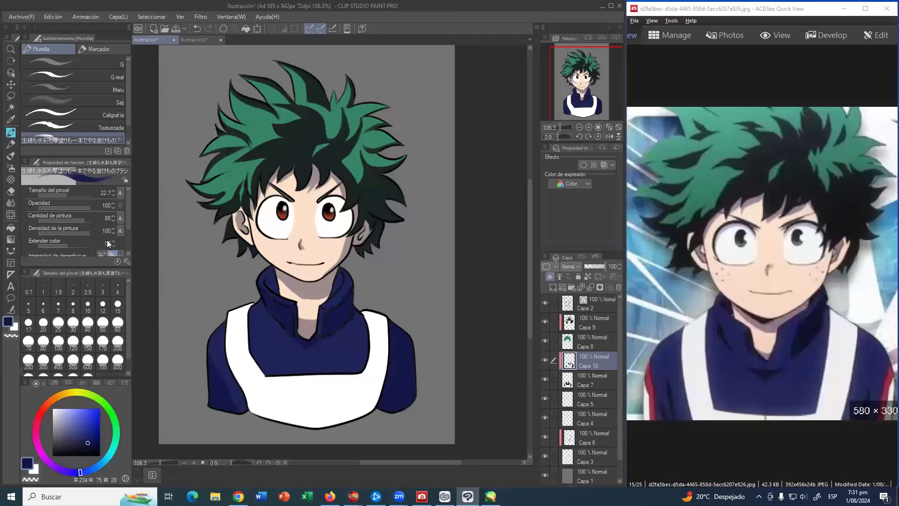
Choose near-black navy (hue 234, saturation 85, brightness 7) and begin shading the image-left inner collar with the pen at size 9.9
left_click(93, 452)
left_click(11, 48)
left_click(325, 306)
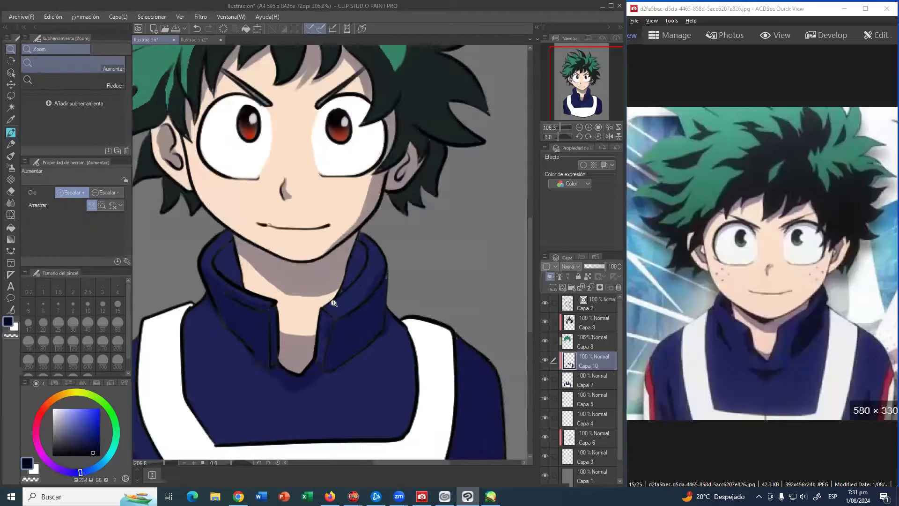
left_click(325, 306)
left_click(10, 134)
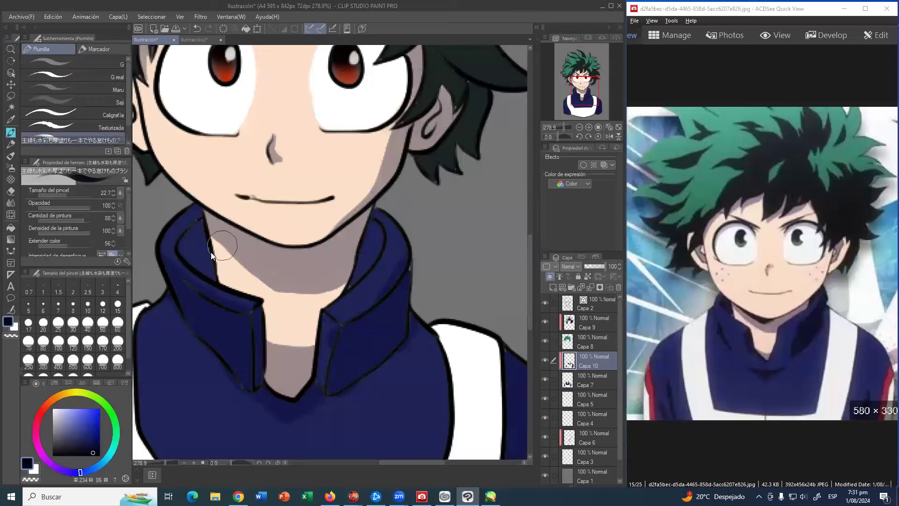
left_click_drag(222, 246, 191, 247)
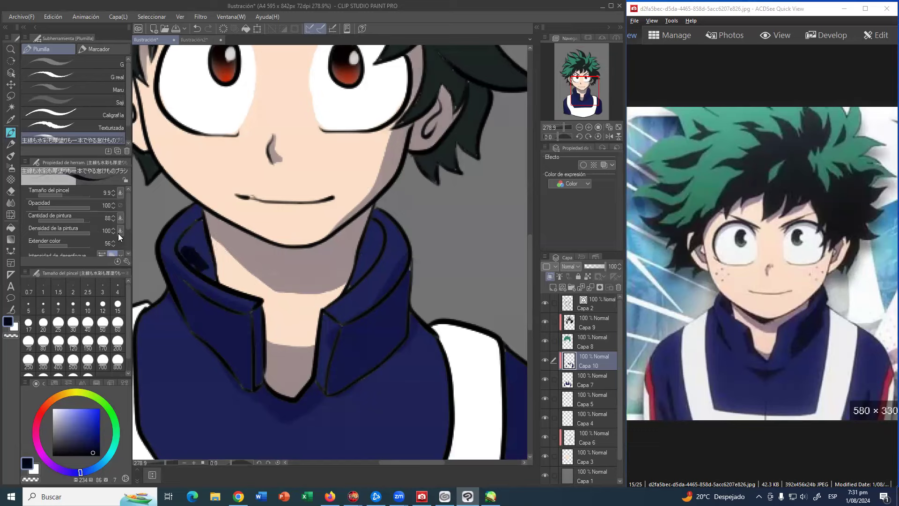
Set the pen's stabilization to 2 and fill the inside of the collar on both sides of the neck with near-black navy
scroll(127, 219, "down", 2)
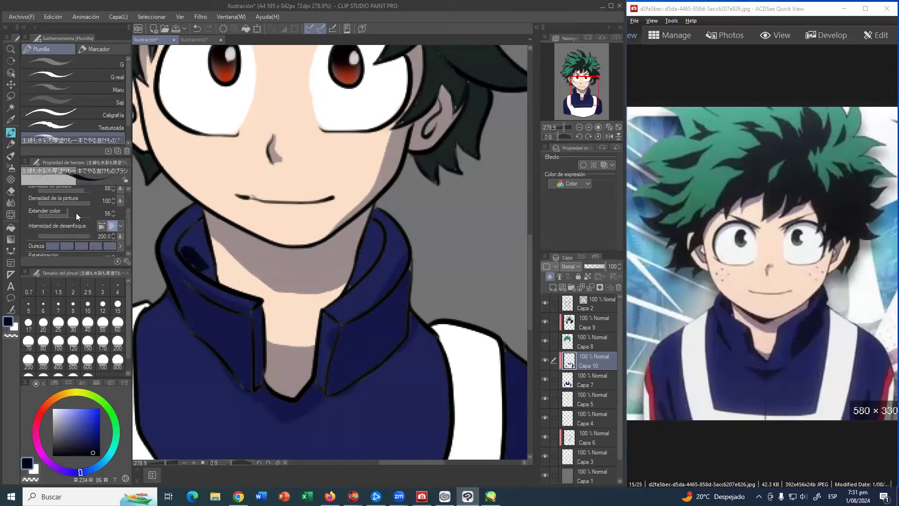
scroll(127, 222, "down", 1)
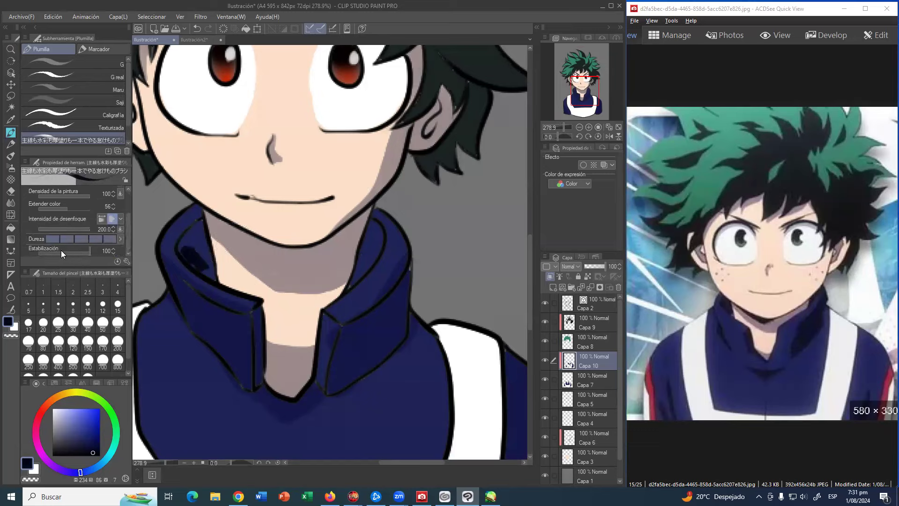
left_click_drag(58, 251, 55, 252)
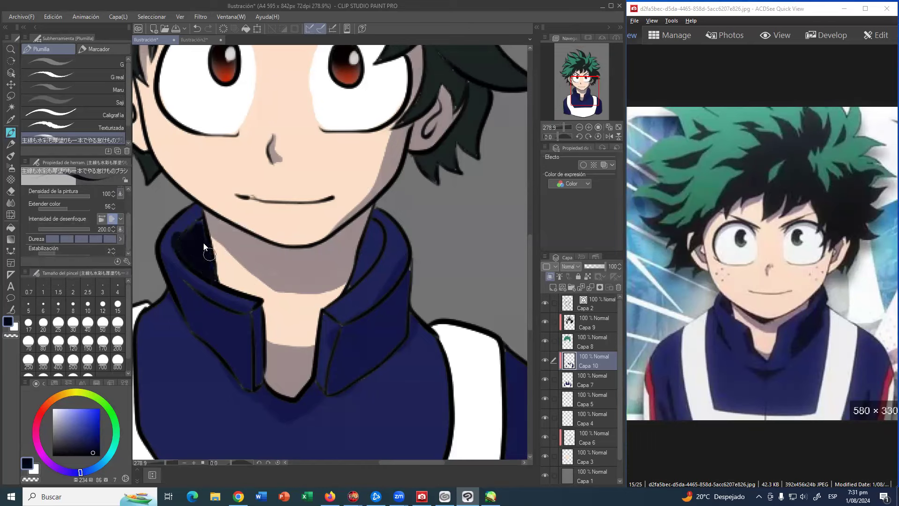
mouse_move(224, 253)
left_mouse_down()
mouse_move(184, 247)
mouse_move(185, 255)
mouse_move(201, 262)
mouse_move(205, 231)
mouse_move(186, 245)
left_mouse_up()
mouse_move(346, 273)
left_mouse_down()
mouse_move(360, 272)
mouse_move(374, 246)
mouse_move(371, 253)
left_mouse_up()
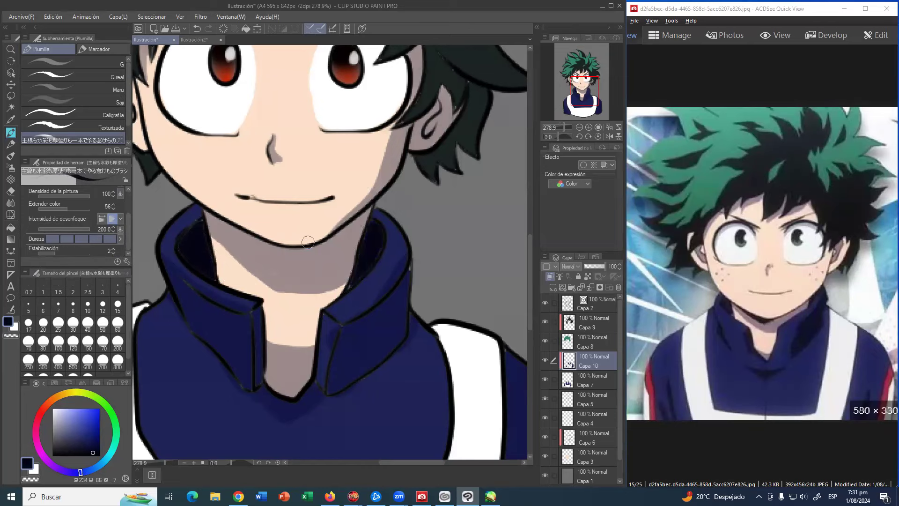
On layer Capa 7, sample the uniform's navy and fill the gaps along the collar's line art, reducing the pen size to 11.7
left_click(589, 378)
left_click(421, 350, "alt")
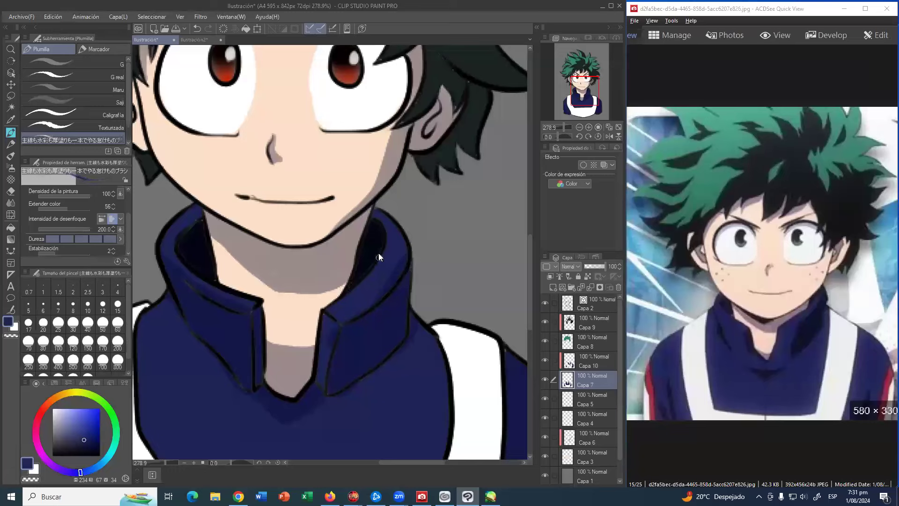
left_click_drag(356, 277, 367, 238)
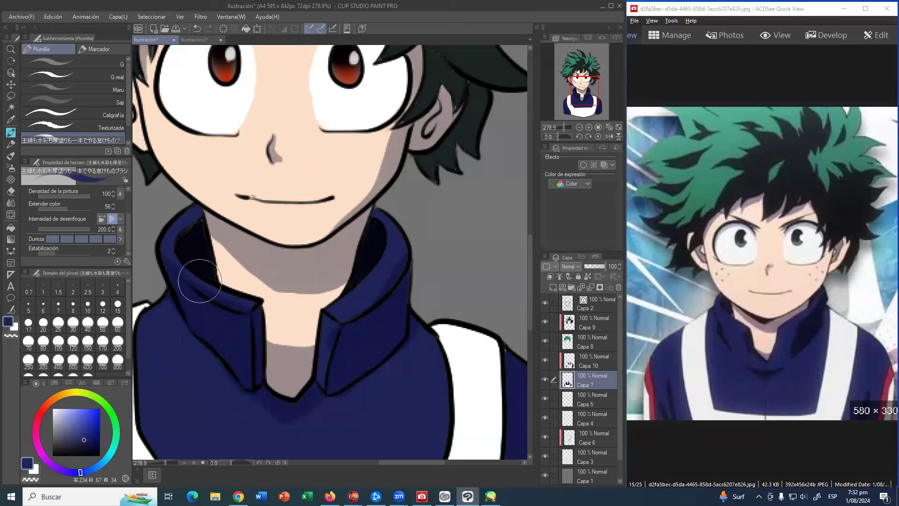
key("bracketleft")
key("bracketleft")
key("bracketleft")
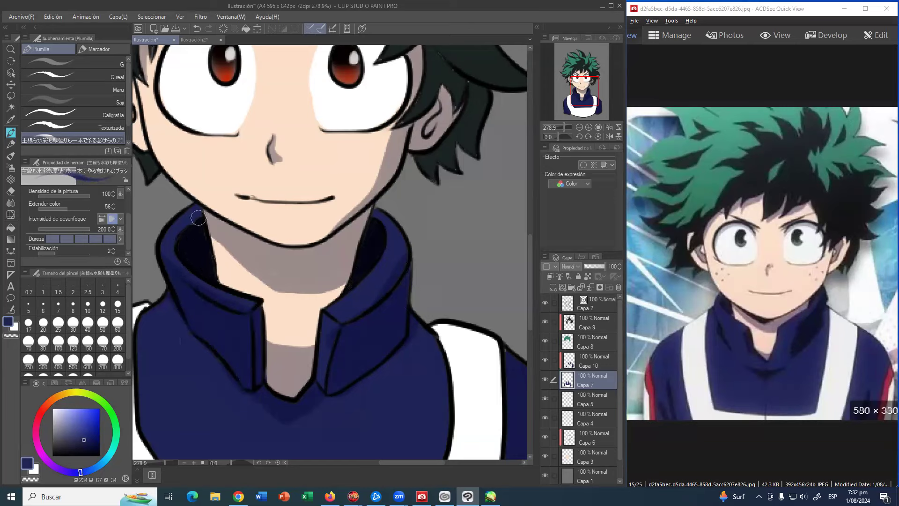
left_click_drag(204, 333, 245, 261)
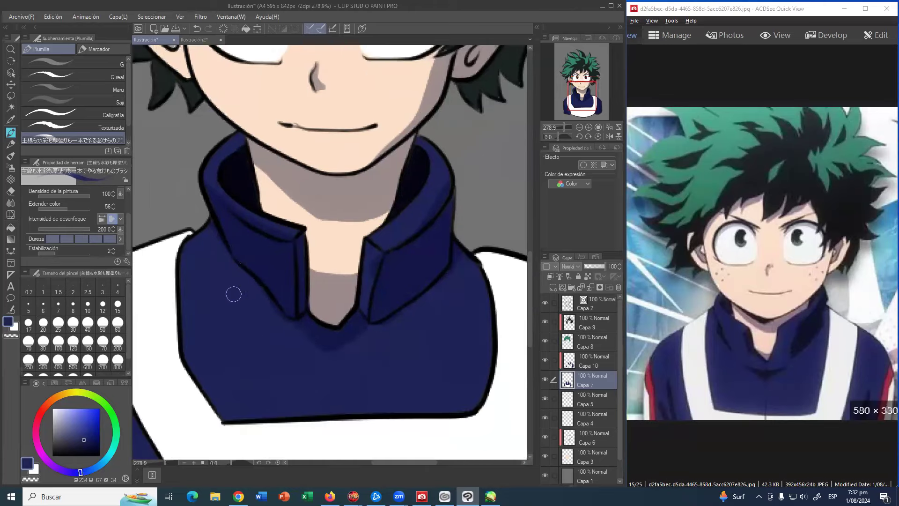
left_click_drag(317, 331, 231, 291)
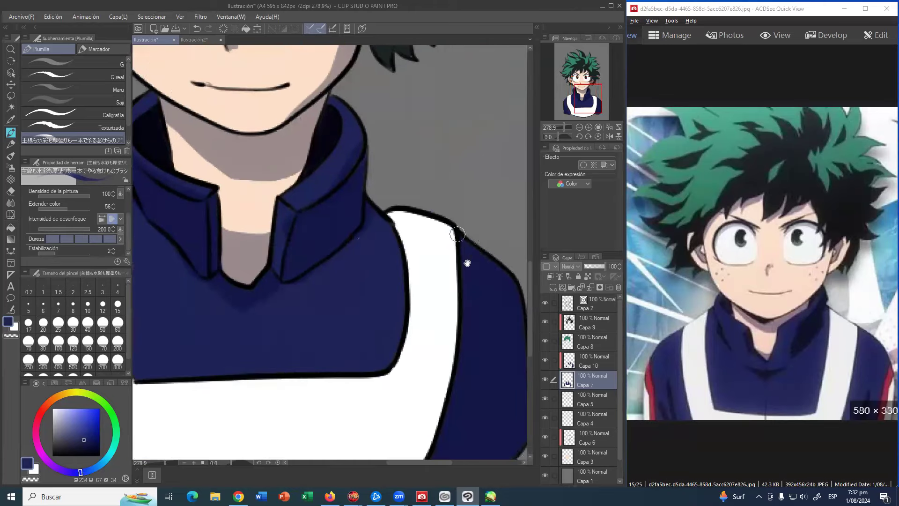
mouse_move(304, 96)
left_mouse_down()
mouse_move(344, 261)
mouse_move(319, 365)
left_mouse_up()
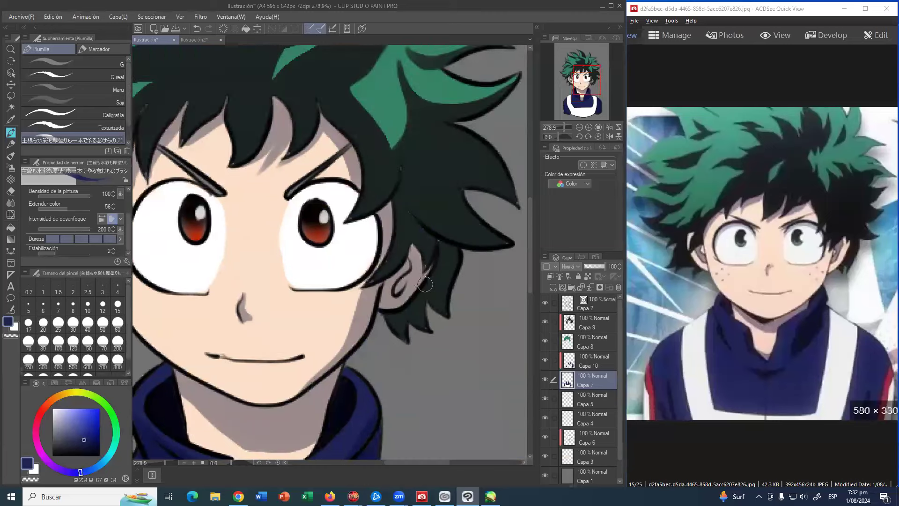
On layer Capa 10, choose grey (hue 0, saturation 10, brightness 52) and paint a curved shadow across the white bib at pen size 47.2
key("ctrl+space")
left_click_drag(291, 158, 246, 170)
left_click_drag(314, 200, 336, 218)
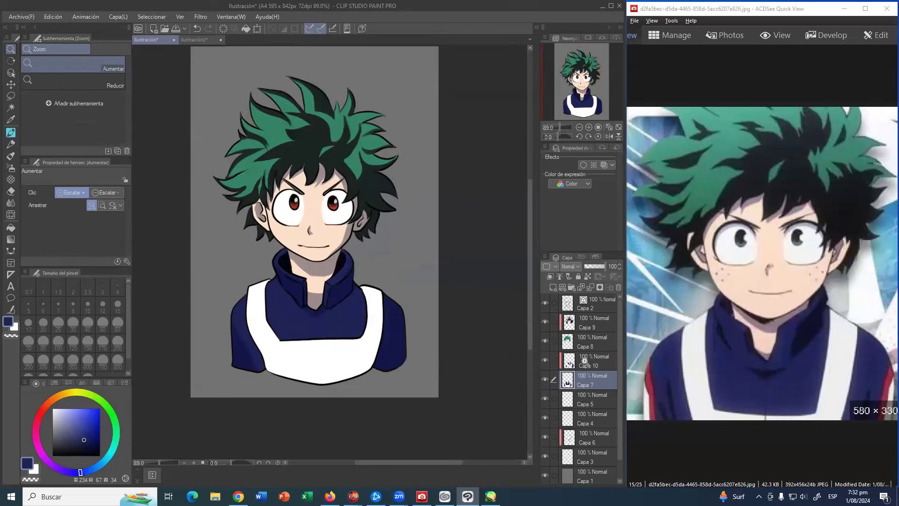
left_click(584, 360)
left_click(11, 132)
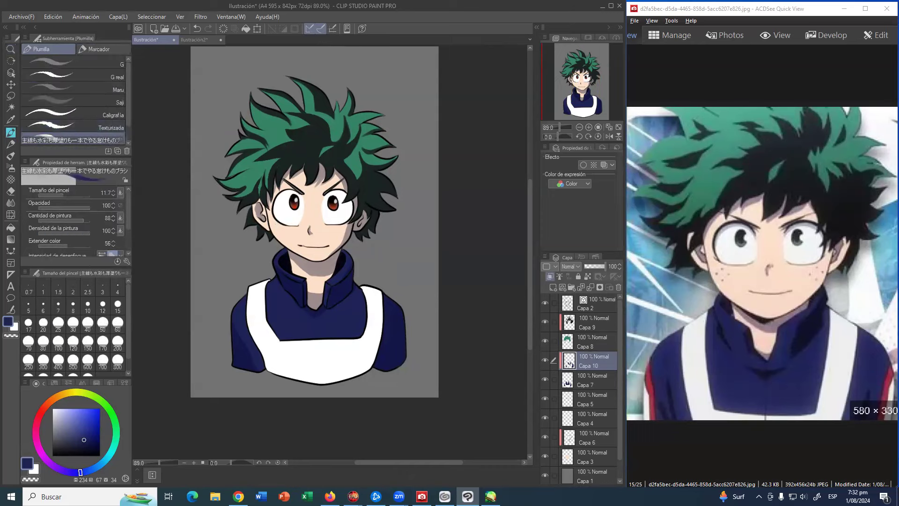
left_click(325, 359, "alt")
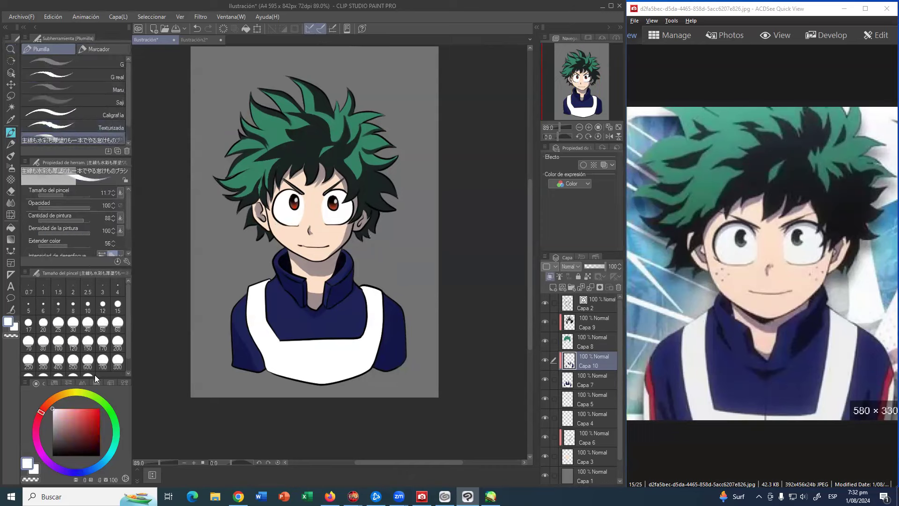
left_click_drag(56, 406, 56, 430)
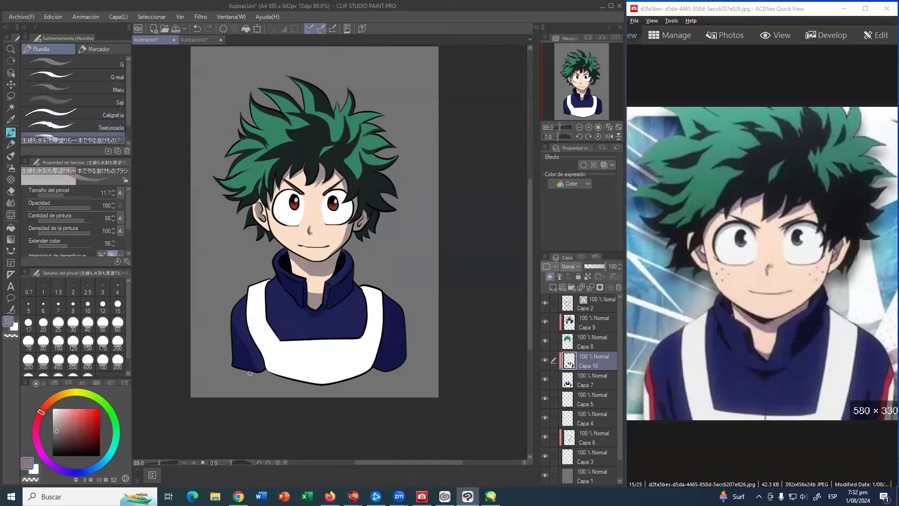
key("bracketright")
key("bracketright")
key("bracketright")
left_click_drag(270, 369, 369, 352)
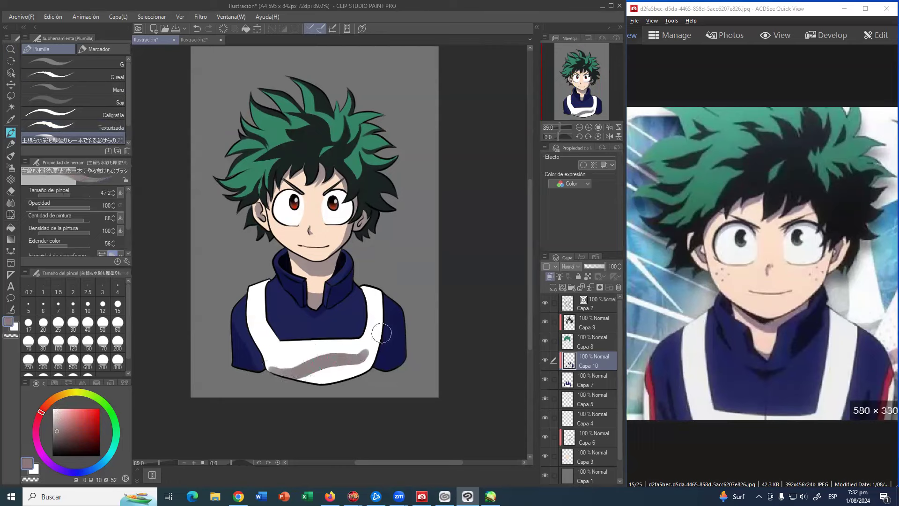
Shade the image-right strap and the bib's lower edge with grey, and undo the extra stroke at the image-left strap
mouse_move(375, 293)
left_mouse_down()
mouse_move(368, 357)
mouse_move(308, 386)
mouse_move(367, 364)
mouse_move(350, 375)
mouse_move(365, 363)
mouse_move(362, 371)
mouse_move(376, 323)
mouse_move(368, 364)
mouse_move(375, 286)
left_mouse_up()
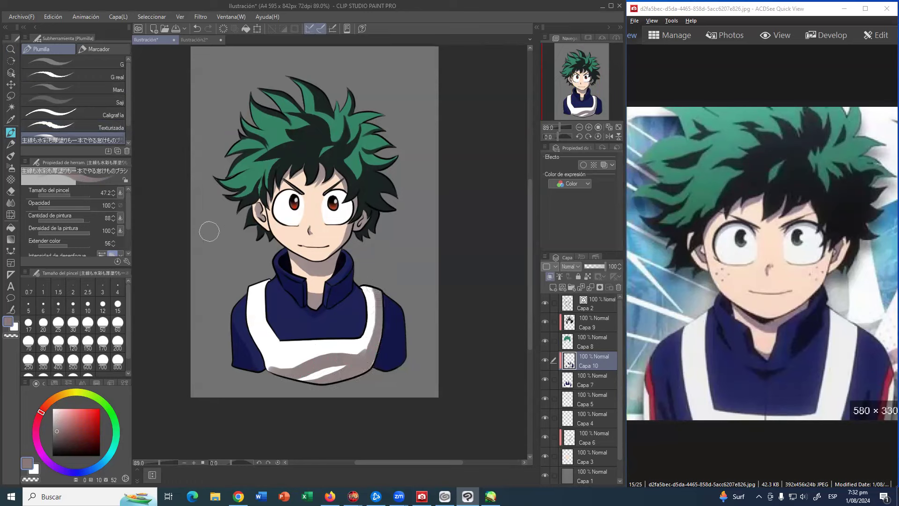
mouse_move(271, 336)
left_mouse_down()
mouse_move(263, 299)
mouse_move(272, 278)
mouse_move(265, 304)
mouse_move(262, 281)
mouse_move(257, 302)
mouse_move(283, 350)
left_mouse_up()
key("ctrl+z")
Soften the grey shadows on the white bib and image-right strap with the Blur tool at size 26.2
left_click(10, 202)
left_click(66, 195)
left_click_drag(274, 366, 355, 352)
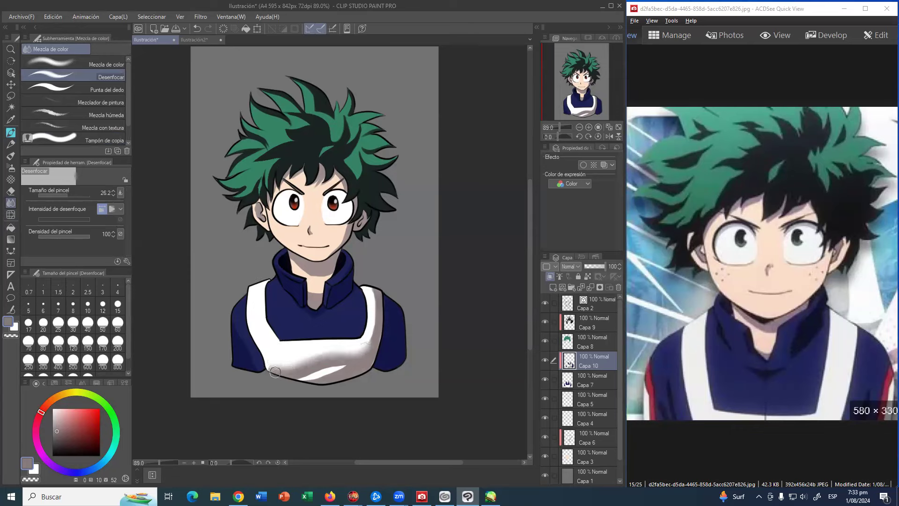
mouse_move(274, 366)
left_mouse_down()
mouse_move(347, 348)
mouse_move(307, 380)
mouse_move(294, 375)
mouse_move(362, 355)
mouse_move(367, 349)
mouse_move(352, 355)
mouse_move(370, 317)
mouse_move(369, 336)
mouse_move(376, 326)
mouse_move(368, 286)
left_mouse_up()
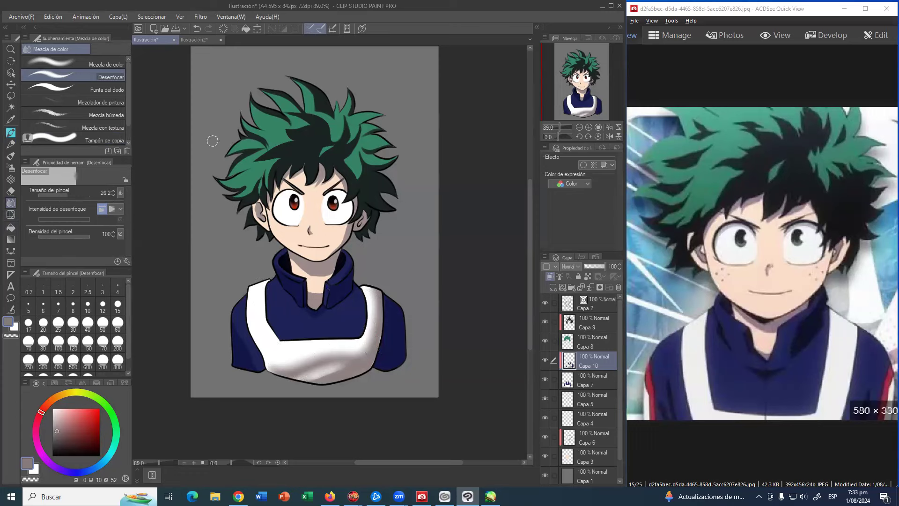
On layer Capa 8, sample the hair green, fill the image-left fringe tip with a smaller pen, and toggle the layer's visibility to check
left_click(592, 342)
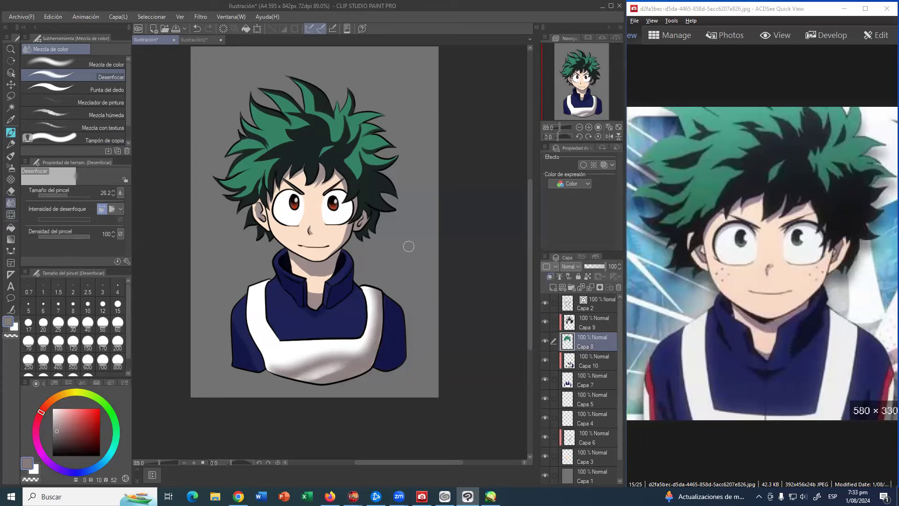
left_click(11, 49)
left_click_drag(295, 172, 349, 174)
left_click(11, 133)
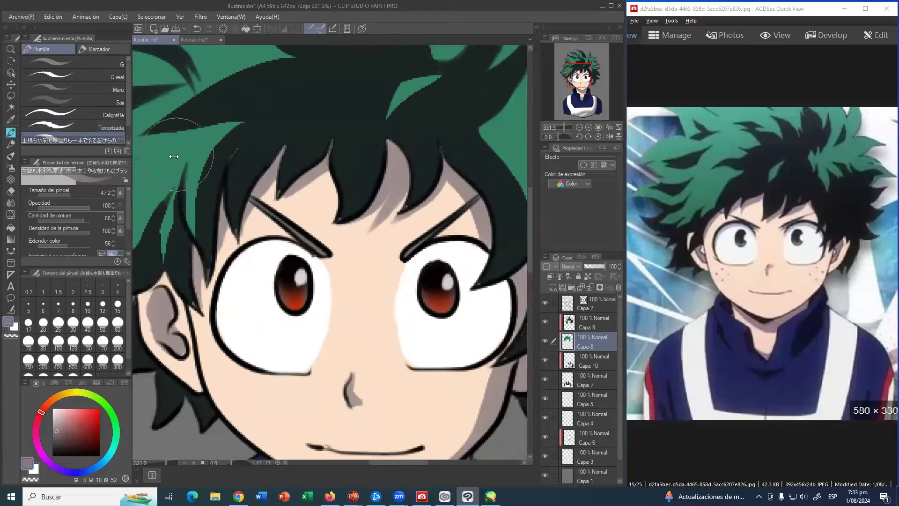
left_click(159, 147, "alt")
scroll(61, 247, "down", 2)
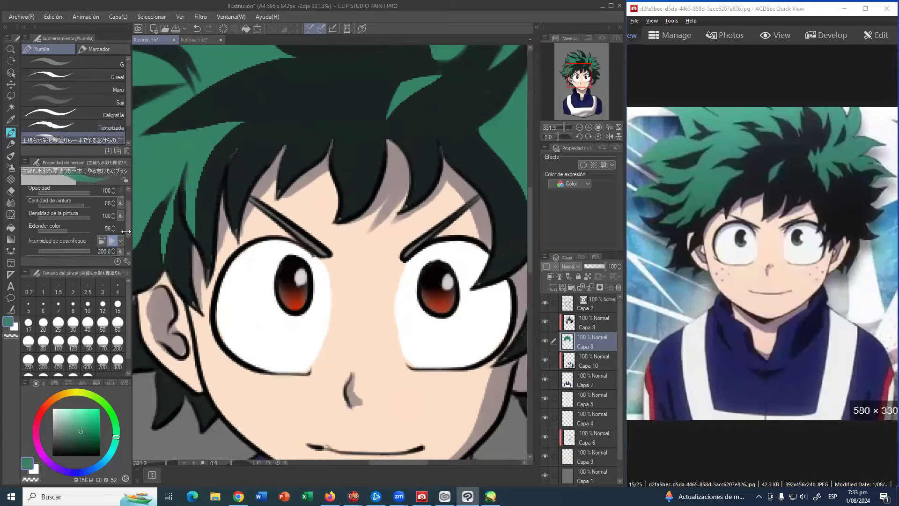
scroll(73, 246, "down", 1)
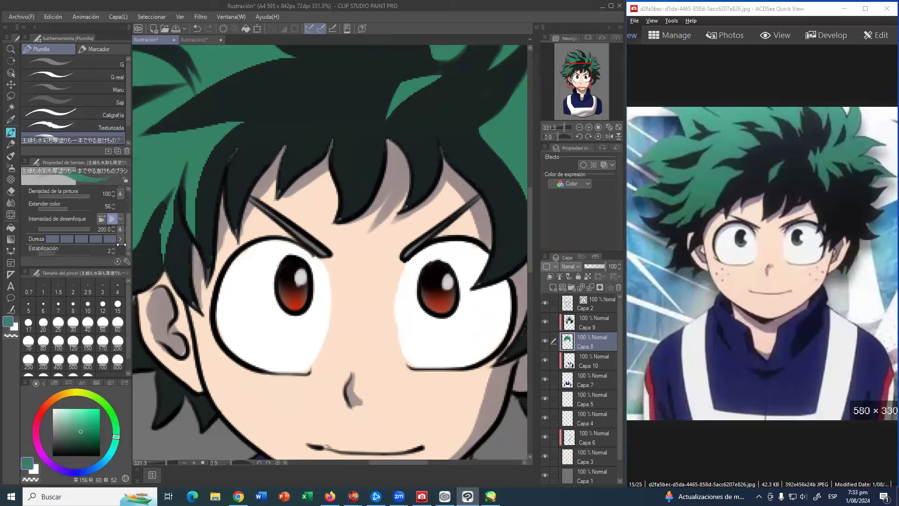
mouse_move(232, 197)
left_mouse_down("ctrl+alt")
mouse_move(211, 180)
mouse_move(225, 165)
mouse_move(232, 179)
left_mouse_up("ctrl+alt")
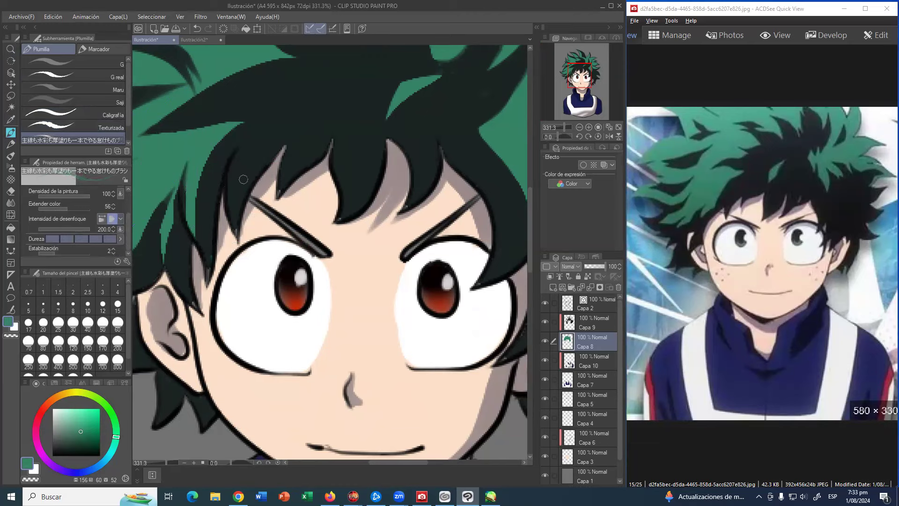
left_click_drag(230, 223, 237, 243)
left_click(545, 341)
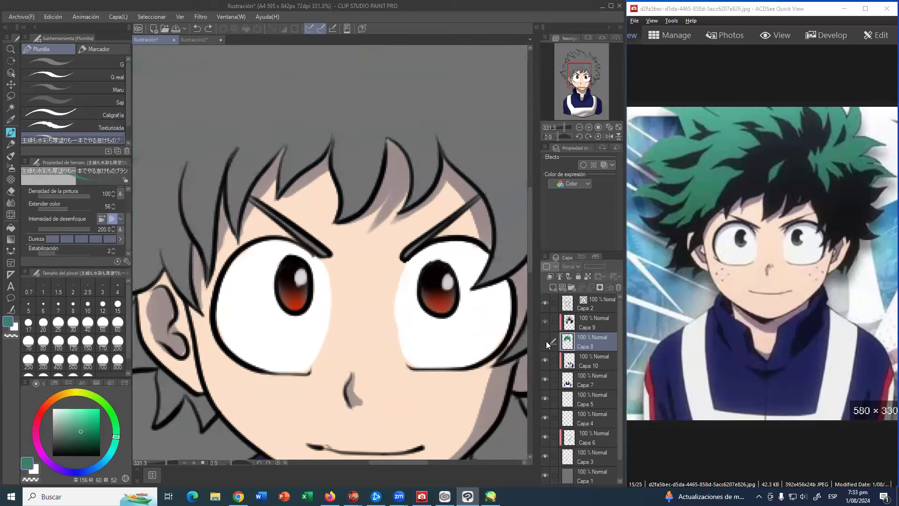
left_click(545, 340)
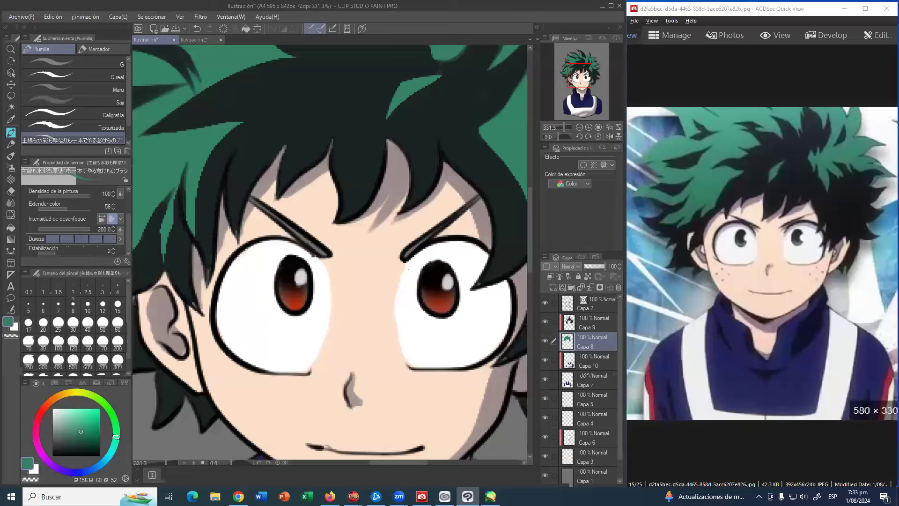
Shade the fringe tip dark teal (hue 180, saturation 29, brightness 14) on Capa 9, and fill the lock tip beside the ear green on Capa 8
left_click(588, 322)
left_click(241, 188, "alt")
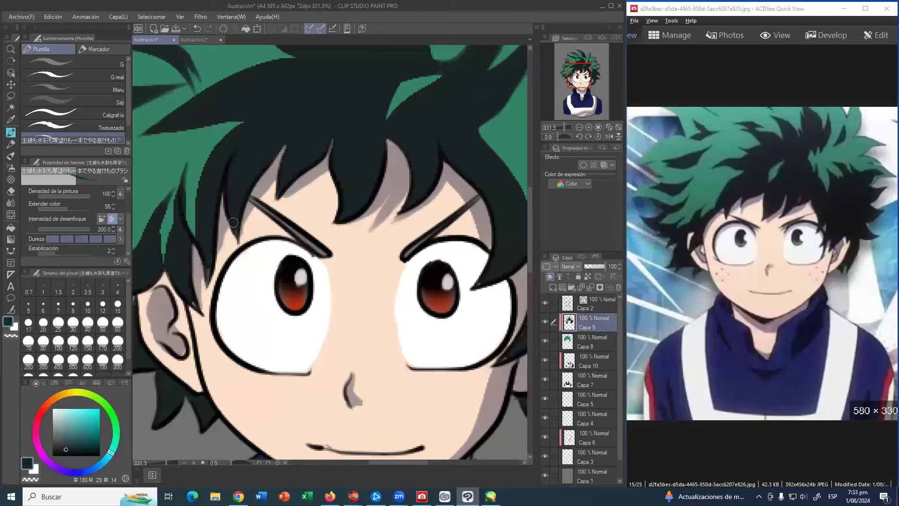
left_click(178, 249, "ctrl+shift")
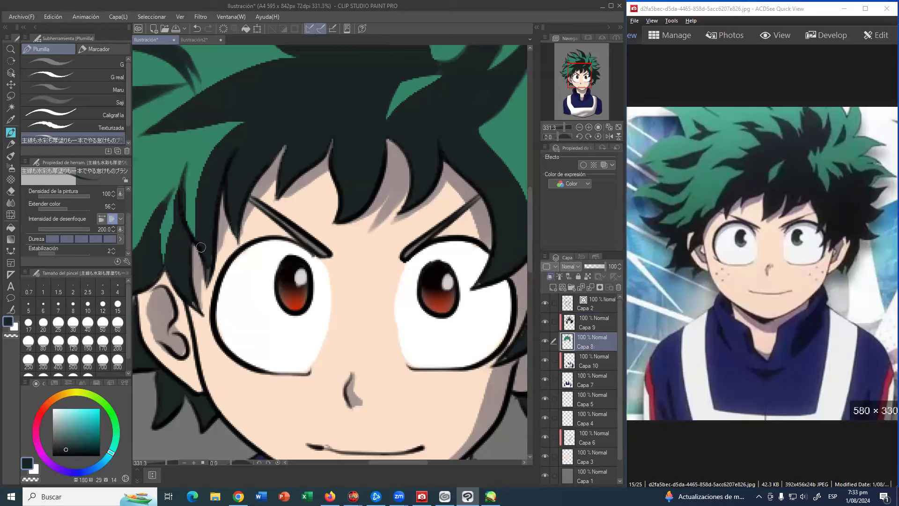
left_click(195, 219, "alt")
left_click_drag(206, 284, 204, 277)
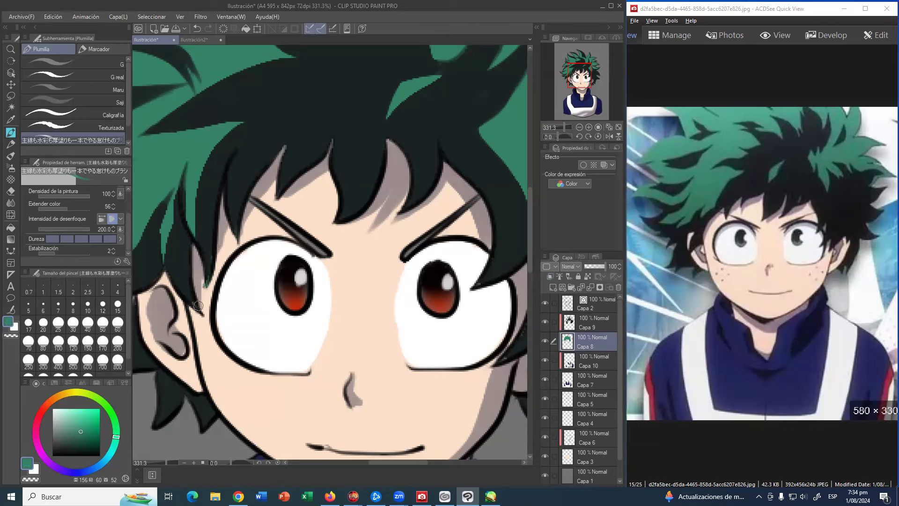
Colour both eyebrows hair green on Capa 8 and shade over them with the sampled dark teal on Capa 9
left_click_drag(250, 201, 330, 256)
mouse_move(432, 236)
left_mouse_down()
mouse_move(406, 253)
mouse_move(473, 200)
mouse_move(442, 220)
mouse_move(484, 216)
left_mouse_up()
left_click(571, 313)
left_click(415, 166, "alt")
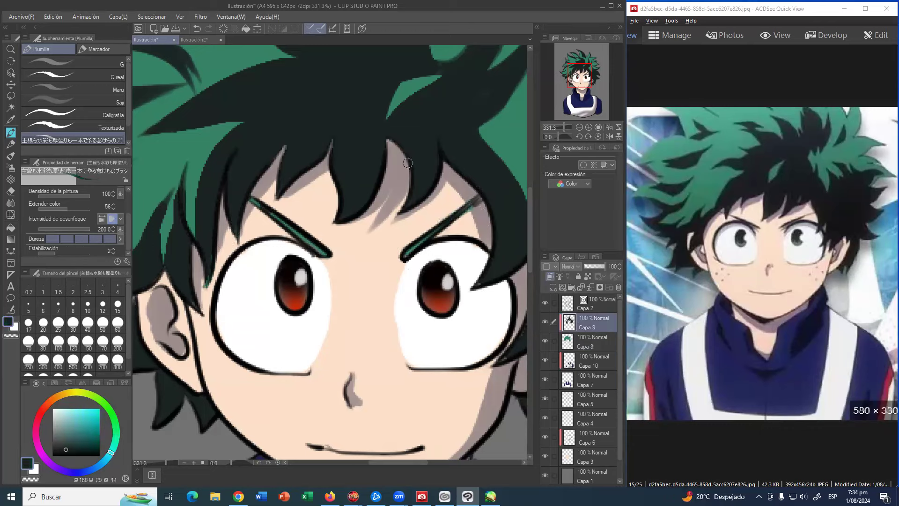
mouse_move(251, 198)
left_mouse_down()
mouse_move(319, 250)
mouse_move(298, 226)
mouse_move(306, 242)
mouse_move(249, 200)
mouse_move(286, 221)
left_mouse_up()
mouse_move(411, 253)
left_mouse_down()
mouse_move(429, 235)
mouse_move(397, 257)
mouse_move(481, 196)
left_mouse_up()
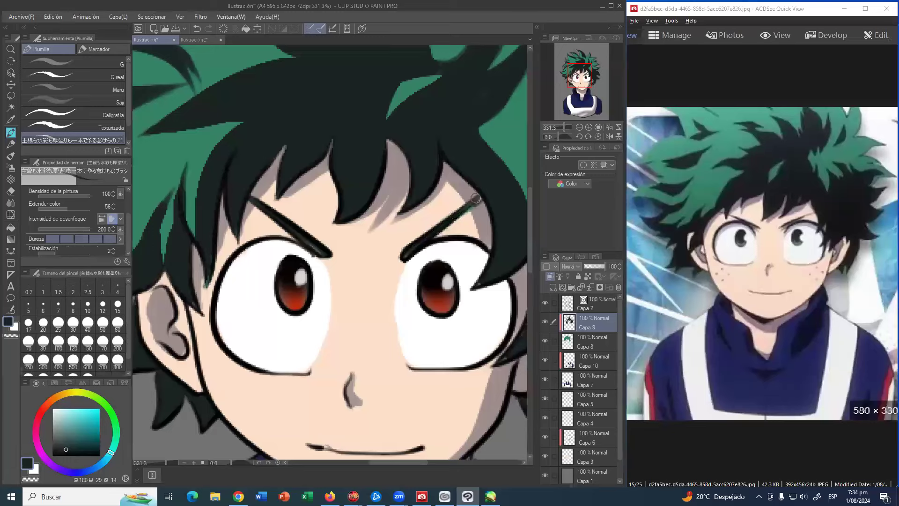
Paint over both eyebrows with dark teal on Capa 8, then hide and reshow the layer to check the coverage
left_click(572, 343)
left_click_drag(306, 238, 315, 246)
mouse_move(411, 255)
left_mouse_down()
mouse_move(398, 257)
mouse_move(486, 197)
left_mouse_up()
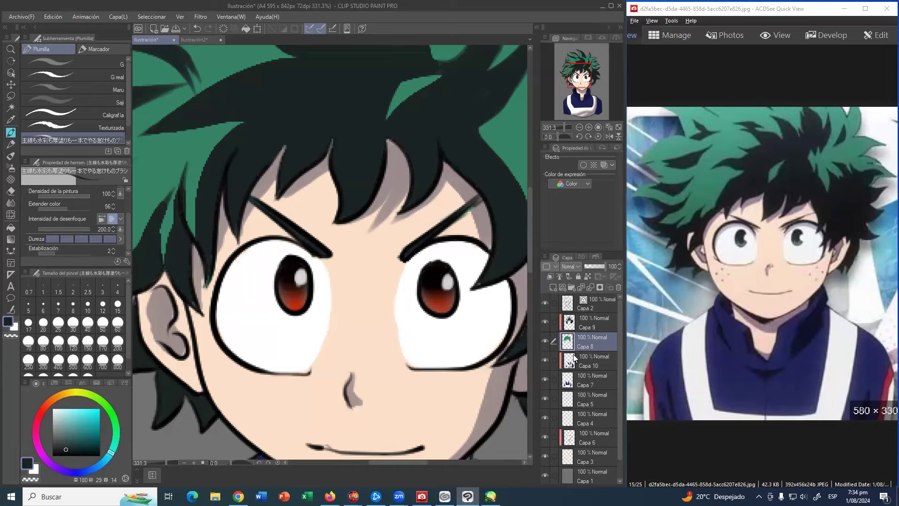
left_click(545, 339)
left_click(545, 340)
left_click_drag(466, 258, 379, 196)
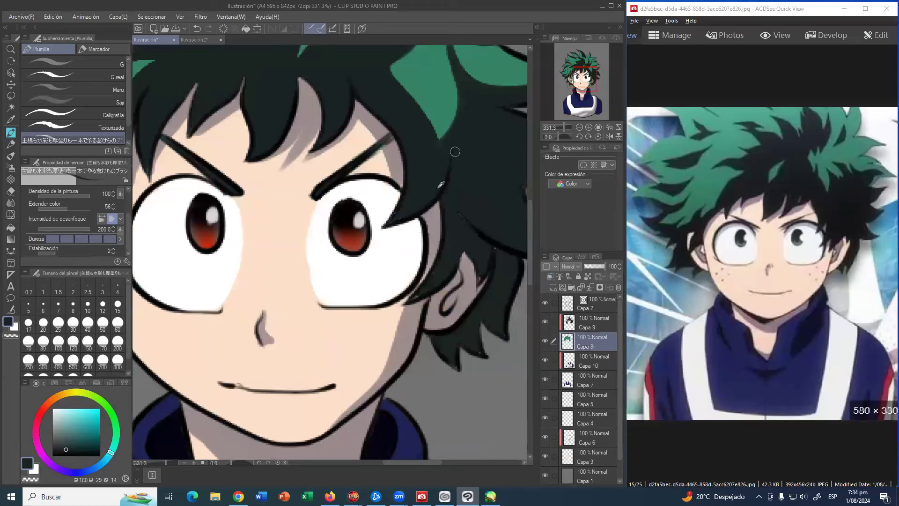
Touch up the small gaps in the dark teal hair beside the image-right ear on Capa 8
mouse_move(494, 245)
left_mouse_down()
mouse_move(500, 251)
mouse_move(478, 276)
left_mouse_up()
left_click_drag(450, 342, 432, 312)
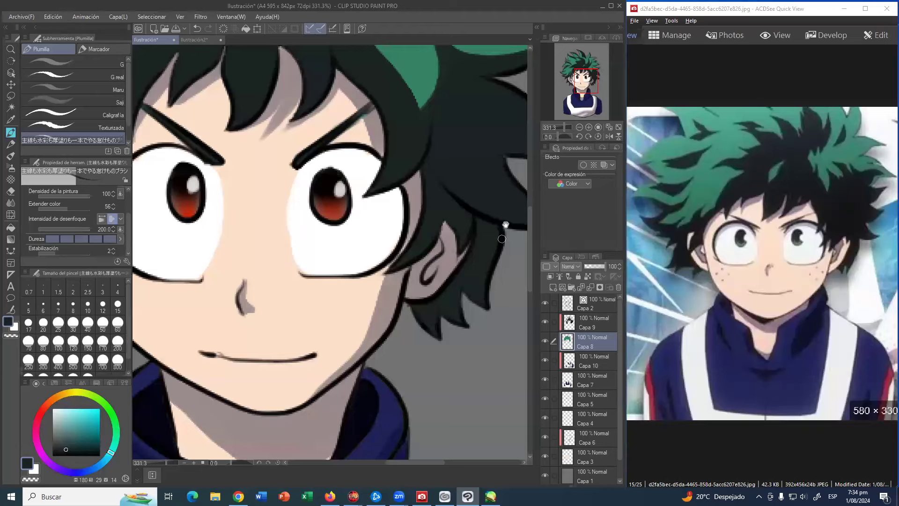
left_click_drag(506, 225, 388, 317)
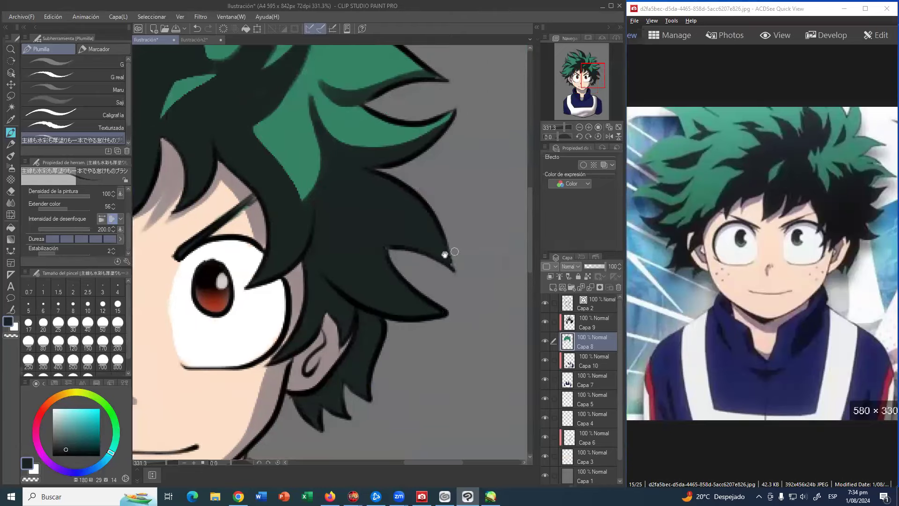
left_click_drag(426, 110, 412, 255)
left_click_drag(360, 177, 452, 111)
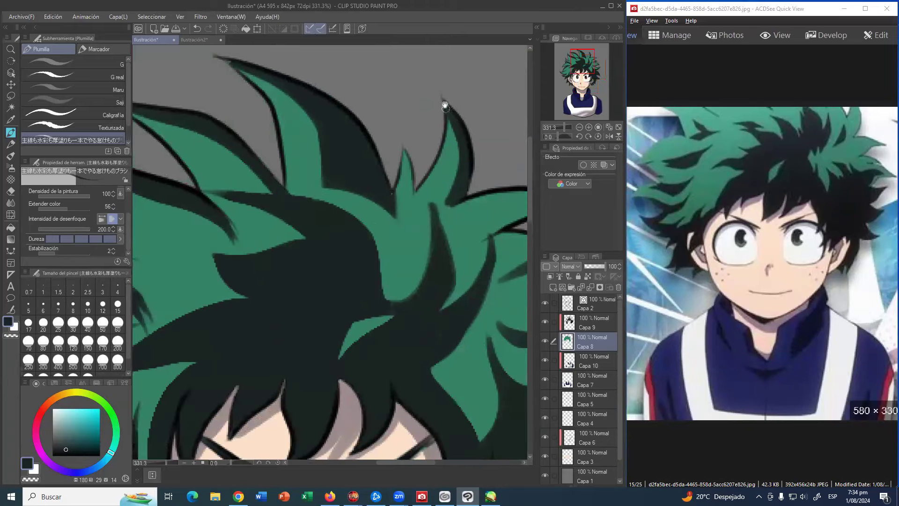
Check the edges of the upper and image-left hair locks and touch up leftover gaps with dark teal on Capa 8
left_click_drag(383, 204, 328, 126)
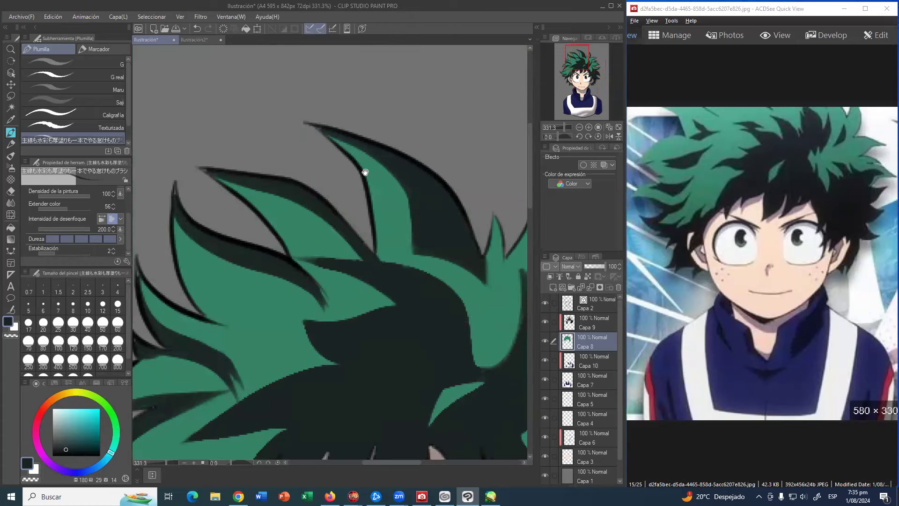
left_click_drag(365, 173, 498, 171)
left_click_drag(310, 183, 305, 207)
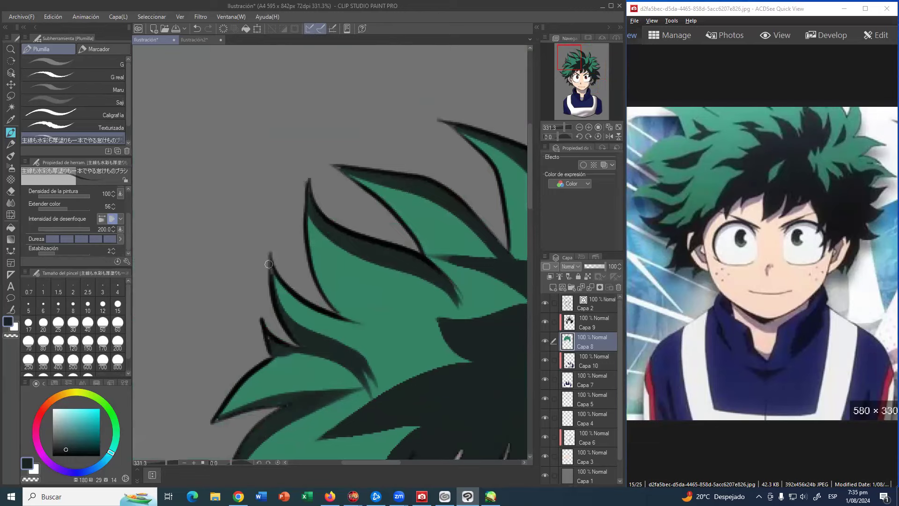
left_click_drag(311, 337, 325, 220)
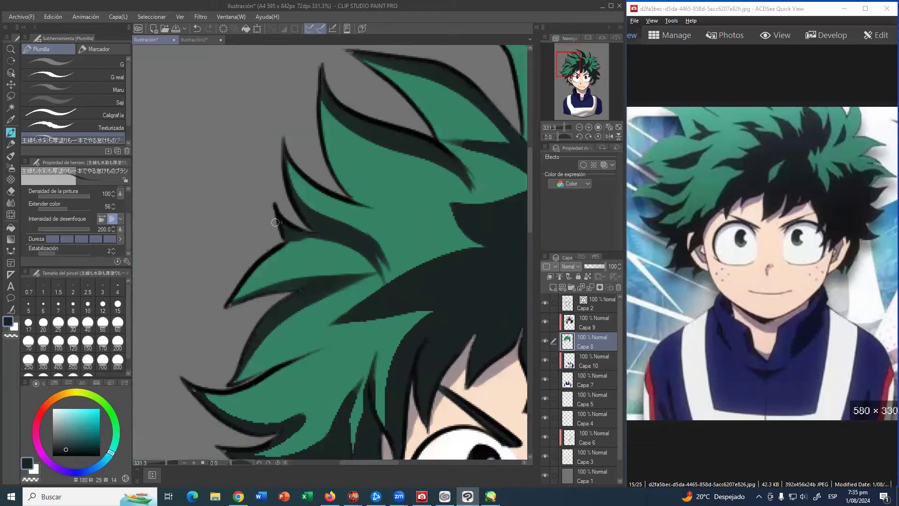
left_click_drag(304, 262, 397, 163)
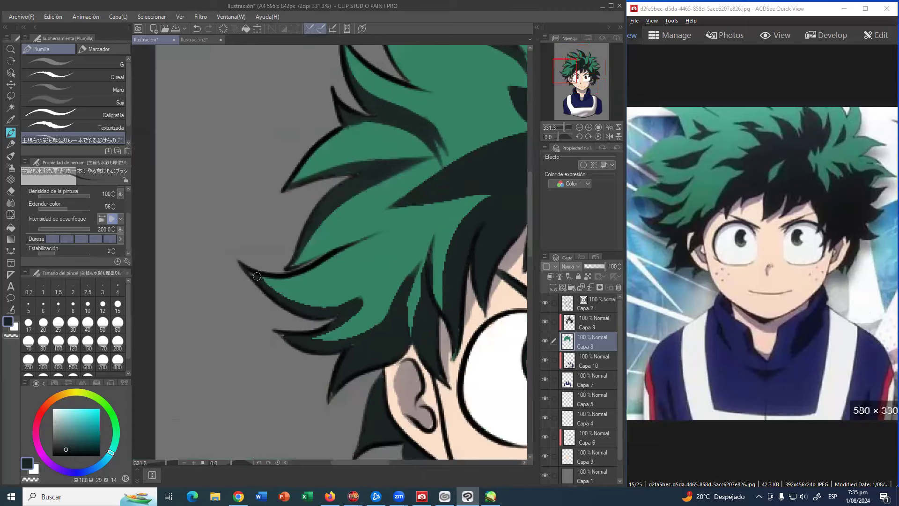
left_click_drag(350, 325, 303, 280)
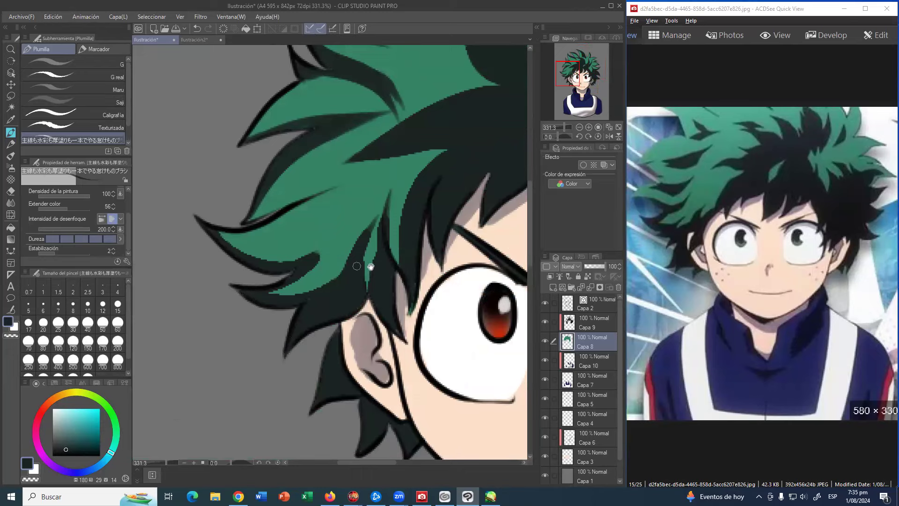
left_click_drag(371, 267, 323, 213)
left_click_drag(312, 244, 311, 235)
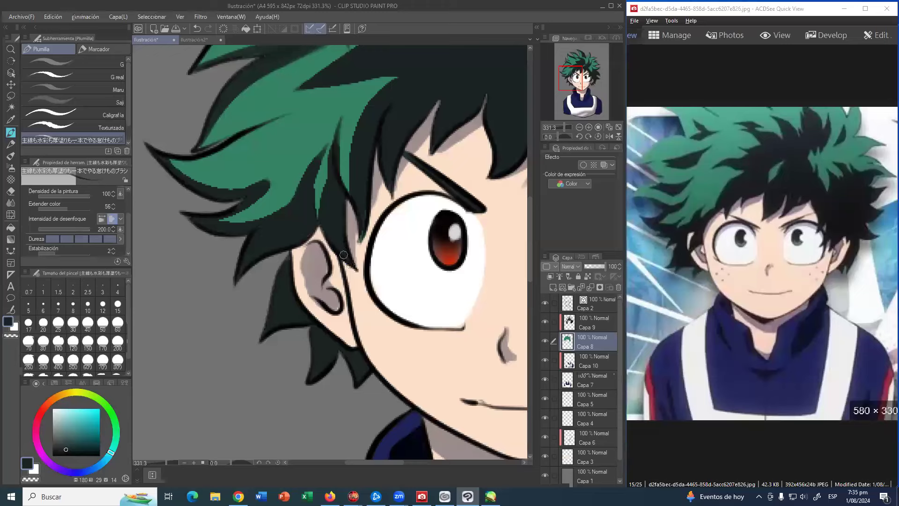
left_click_drag(319, 333, 296, 266)
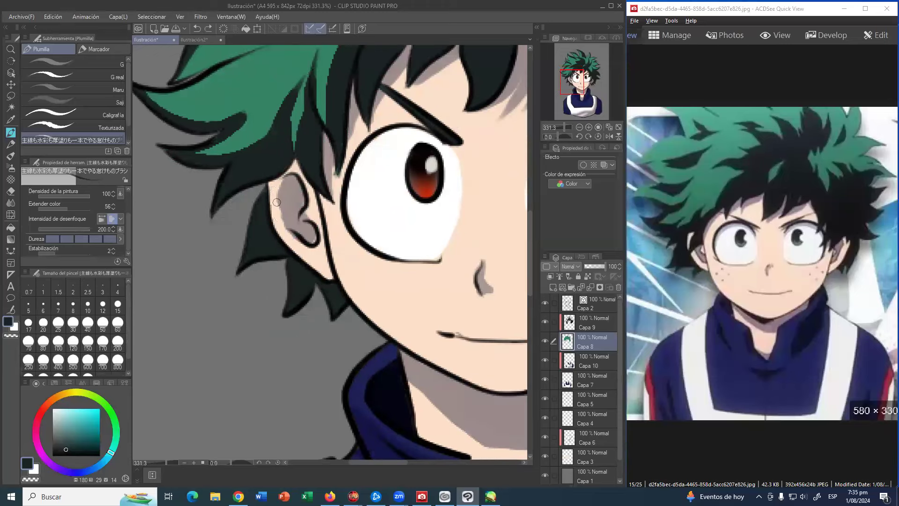
left_click_drag(195, 256, 47, 317)
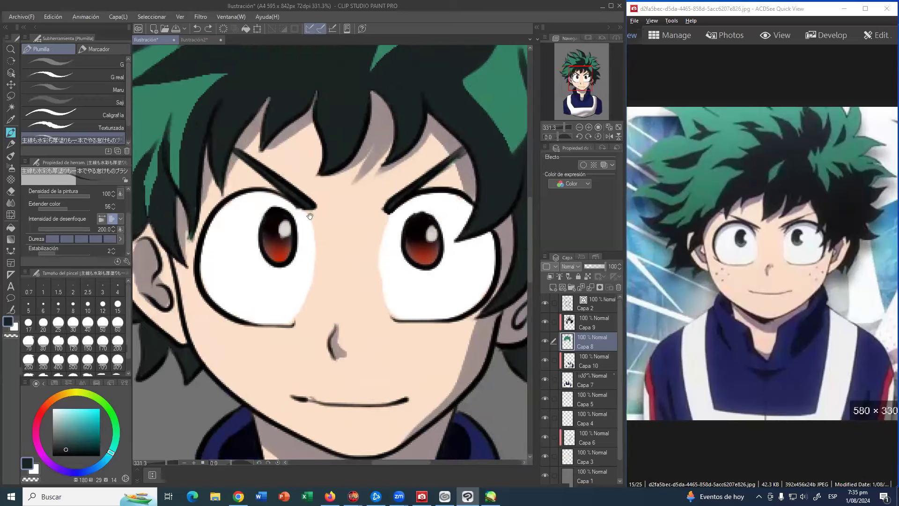
left_click_drag(326, 296, 307, 159)
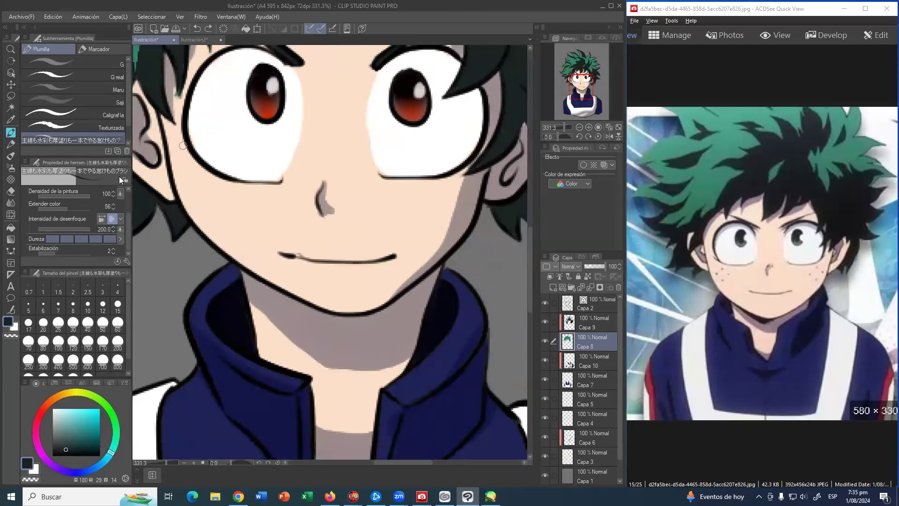
Hide the gray background layer Capa 1 to view the whole illustration against white
left_click(11, 49)
left_click_drag(320, 121, 320, 206)
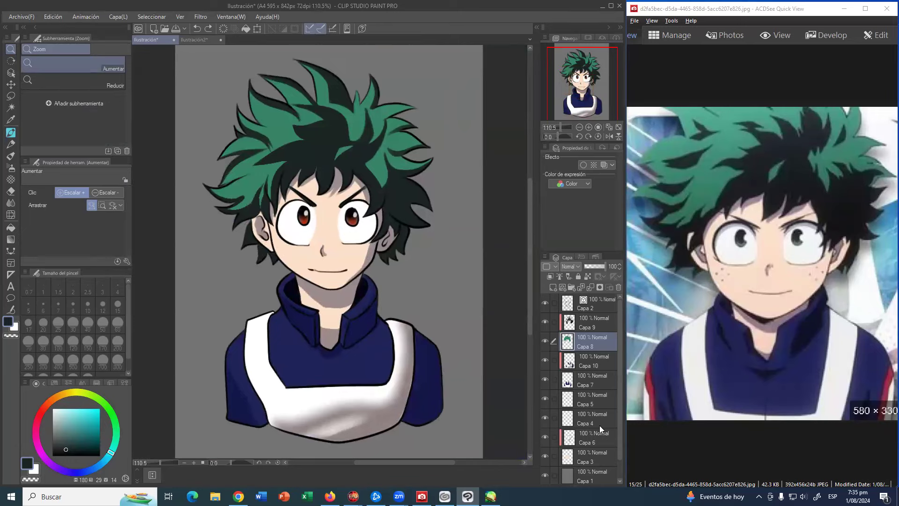
scroll(619, 423, "down", 1)
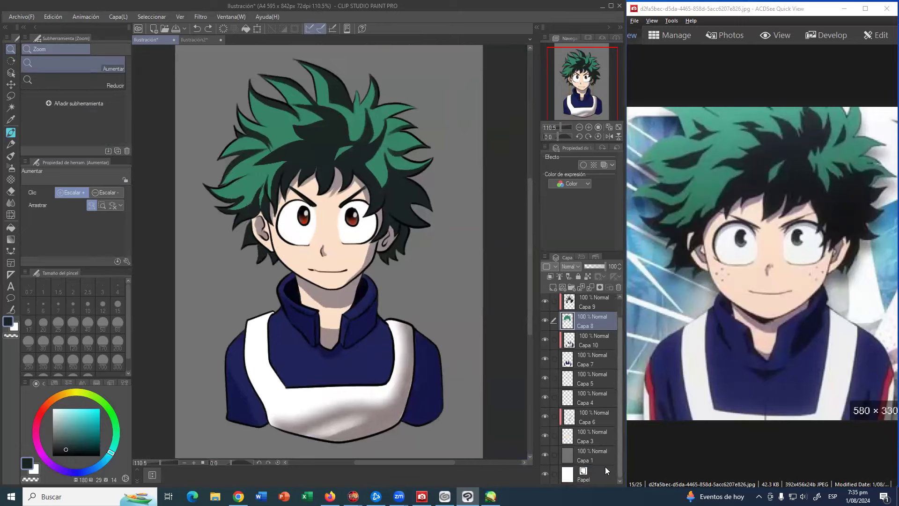
left_click(545, 454)
left_click(544, 454)
left_click(544, 454)
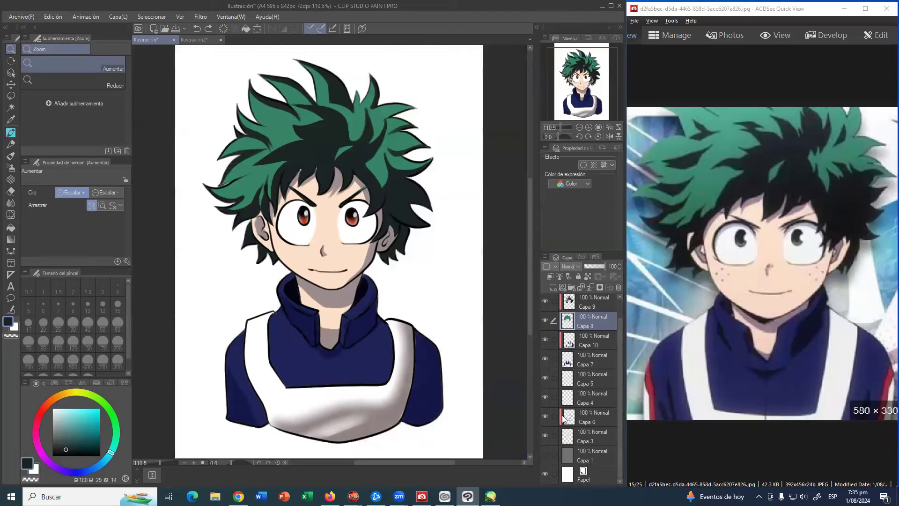
Toggle the visibility of Capa 6 and Capa 3 to check which skin areas each layer holds
left_click(547, 415)
left_click(547, 415)
left_click(547, 414)
left_click(548, 416)
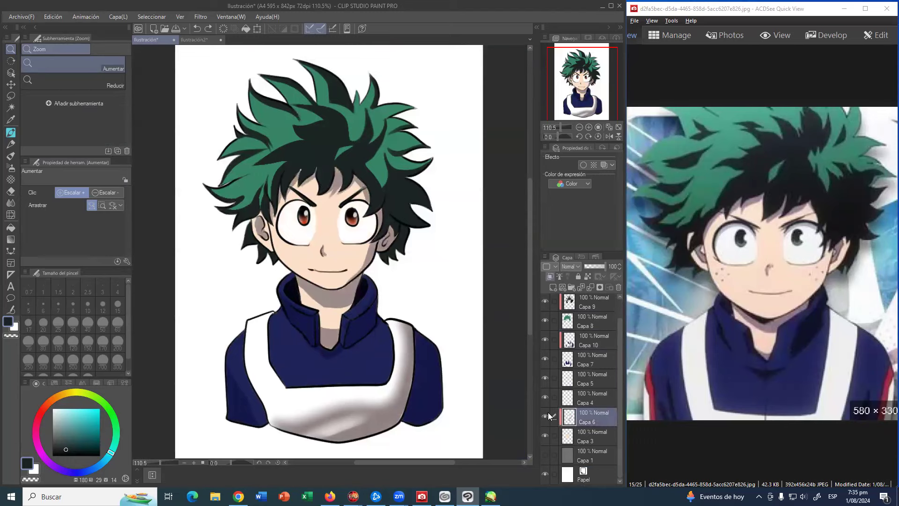
left_click(544, 434)
left_click(544, 435)
On Capa 3, sample the light skin tone and check the fringe, ear and neck edges for unpainted skin gaps to touch up
left_click(578, 440)
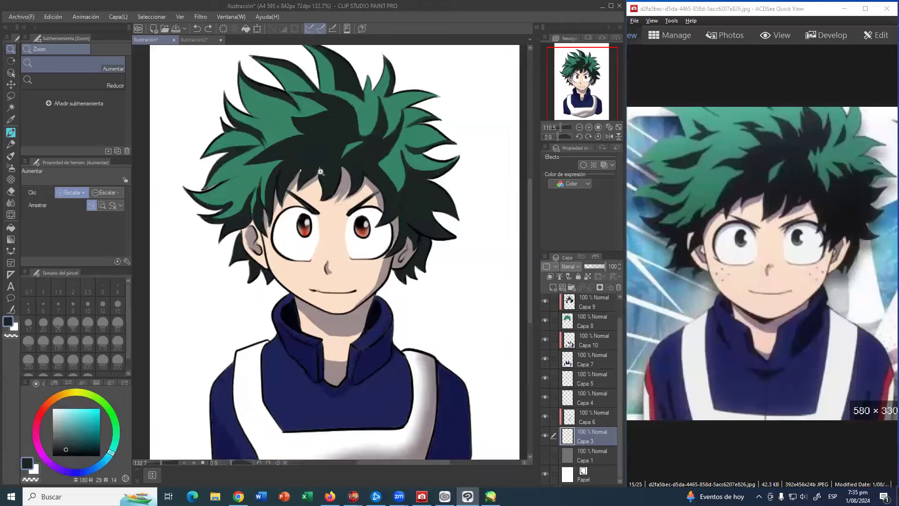
left_click(301, 168)
left_click(14, 131)
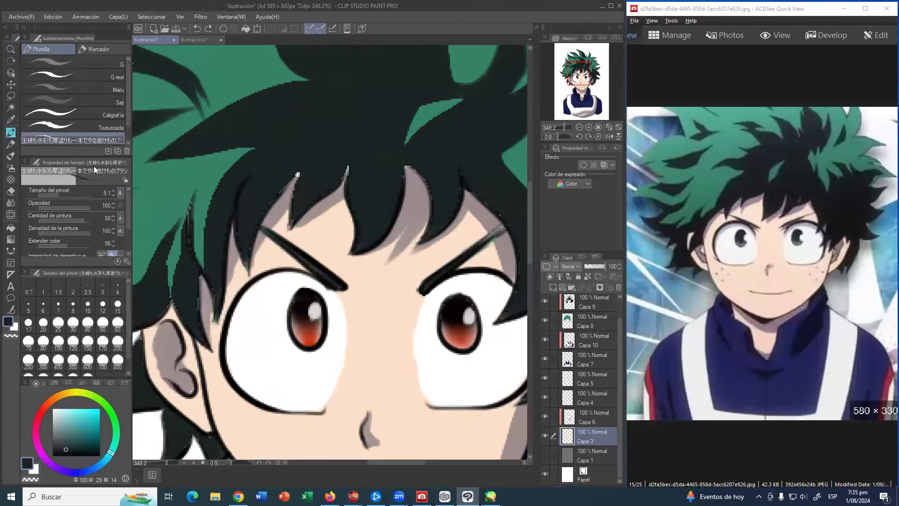
left_click(331, 235, "alt")
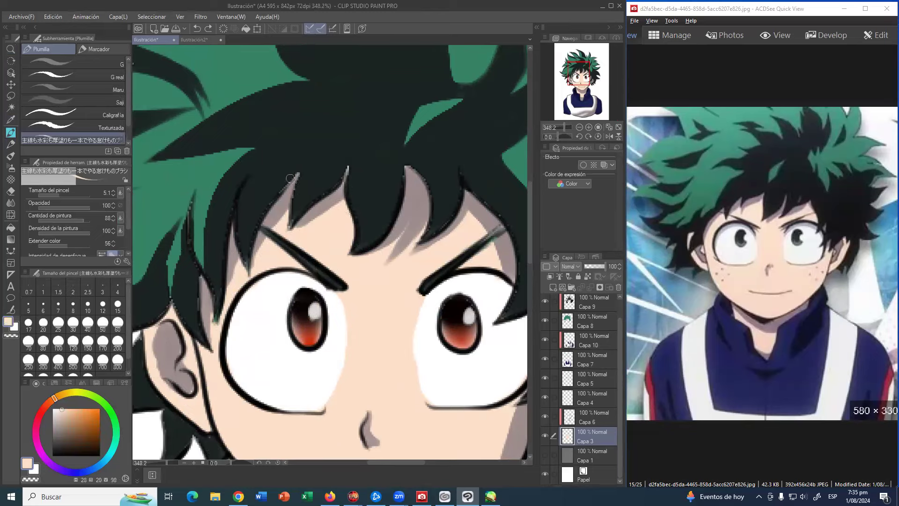
left_click_drag(197, 313, 229, 197)
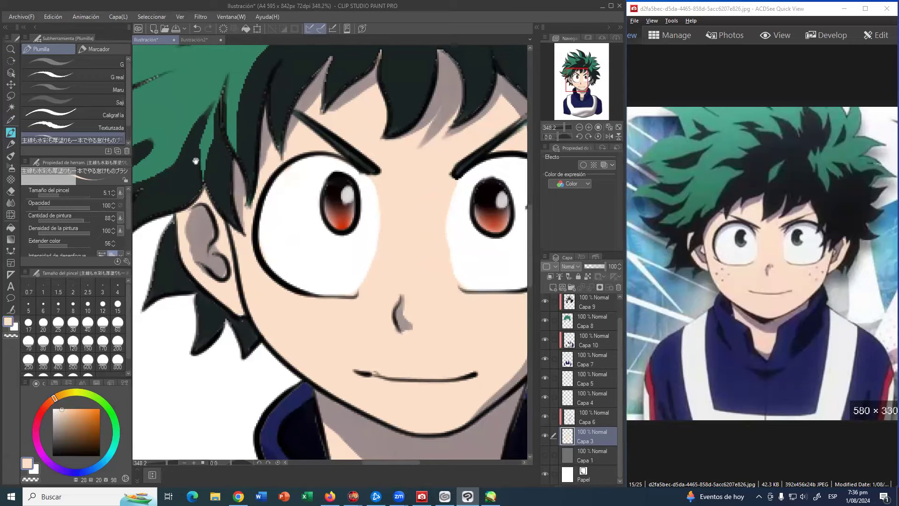
left_click_drag(368, 197, 190, 166)
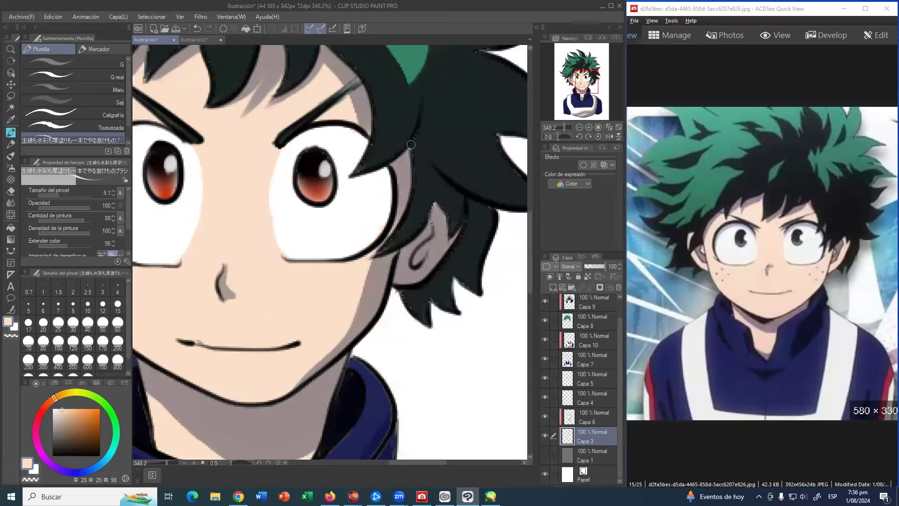
left_click_drag(427, 238, 454, 128)
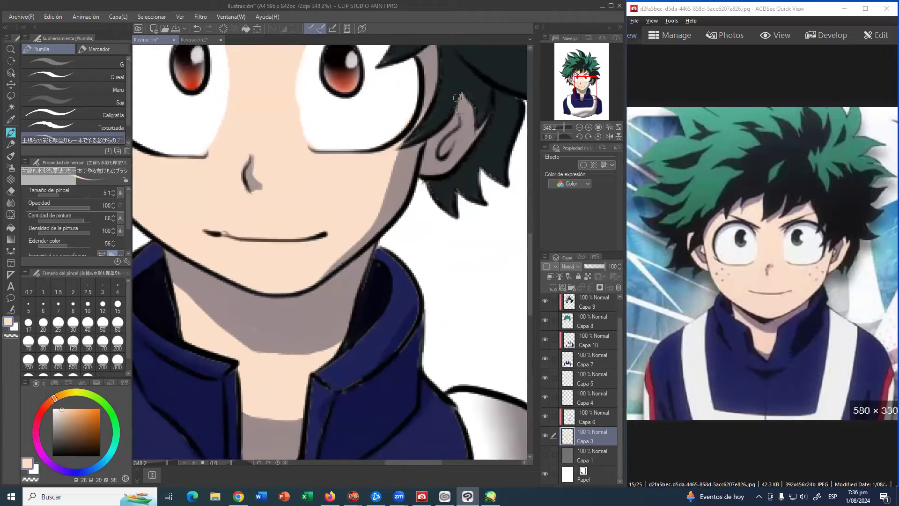
left_click_drag(282, 253, 332, 184)
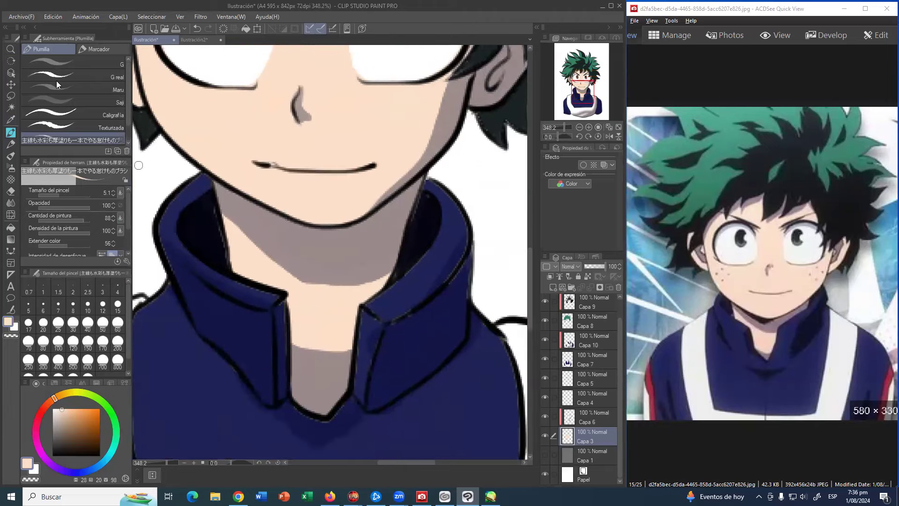
Show the gray background layer Capa 1 again behind the whole illustration
left_click(10, 49)
left_click_drag(370, 150, 323, 143)
left_click_drag(357, 136, 325, 219)
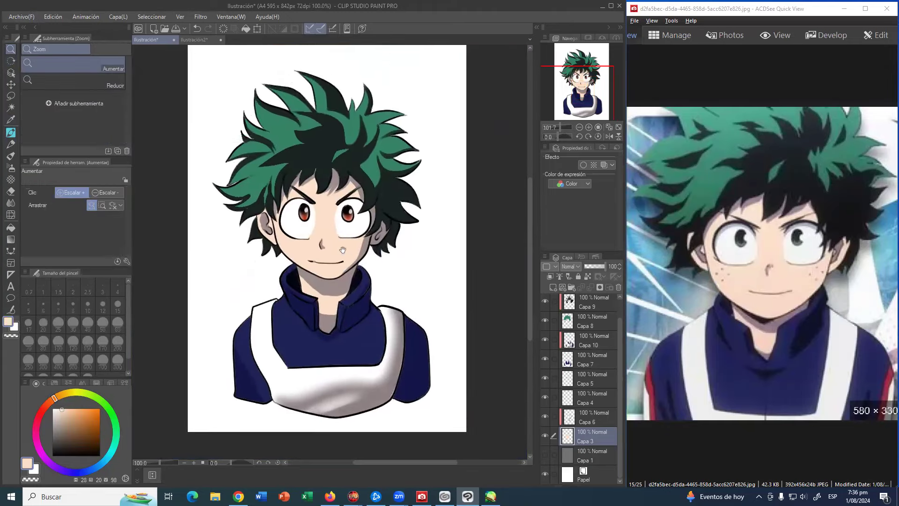
left_click(545, 454)
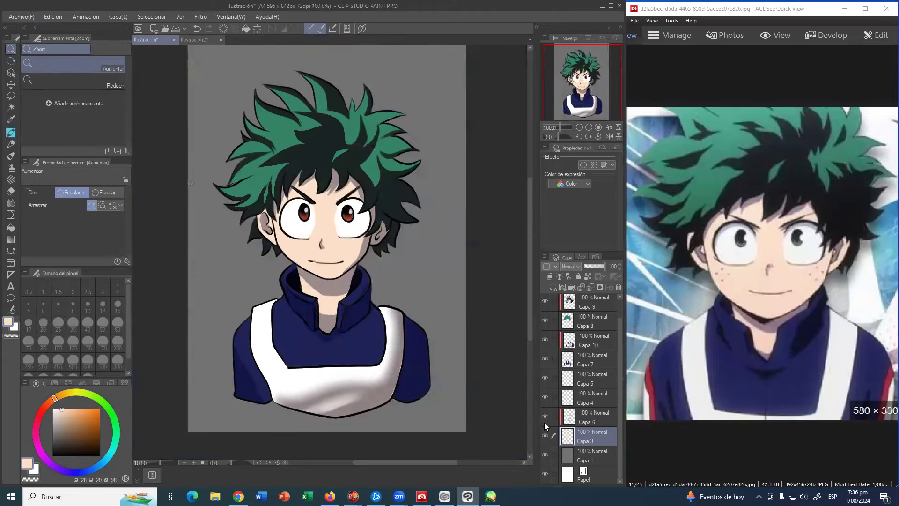